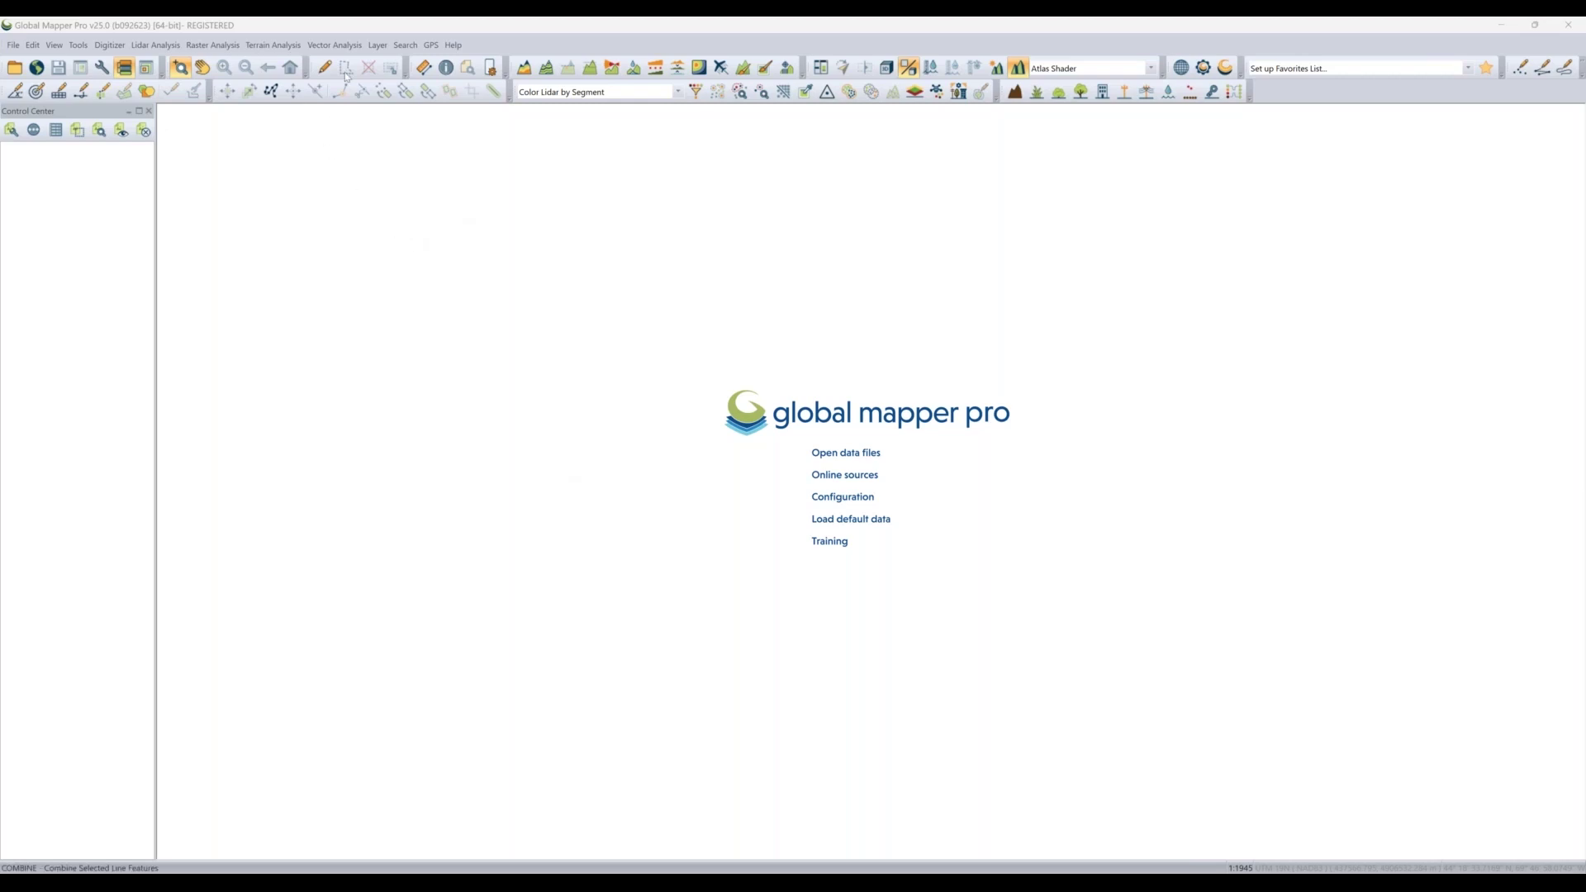
click(342, 43)
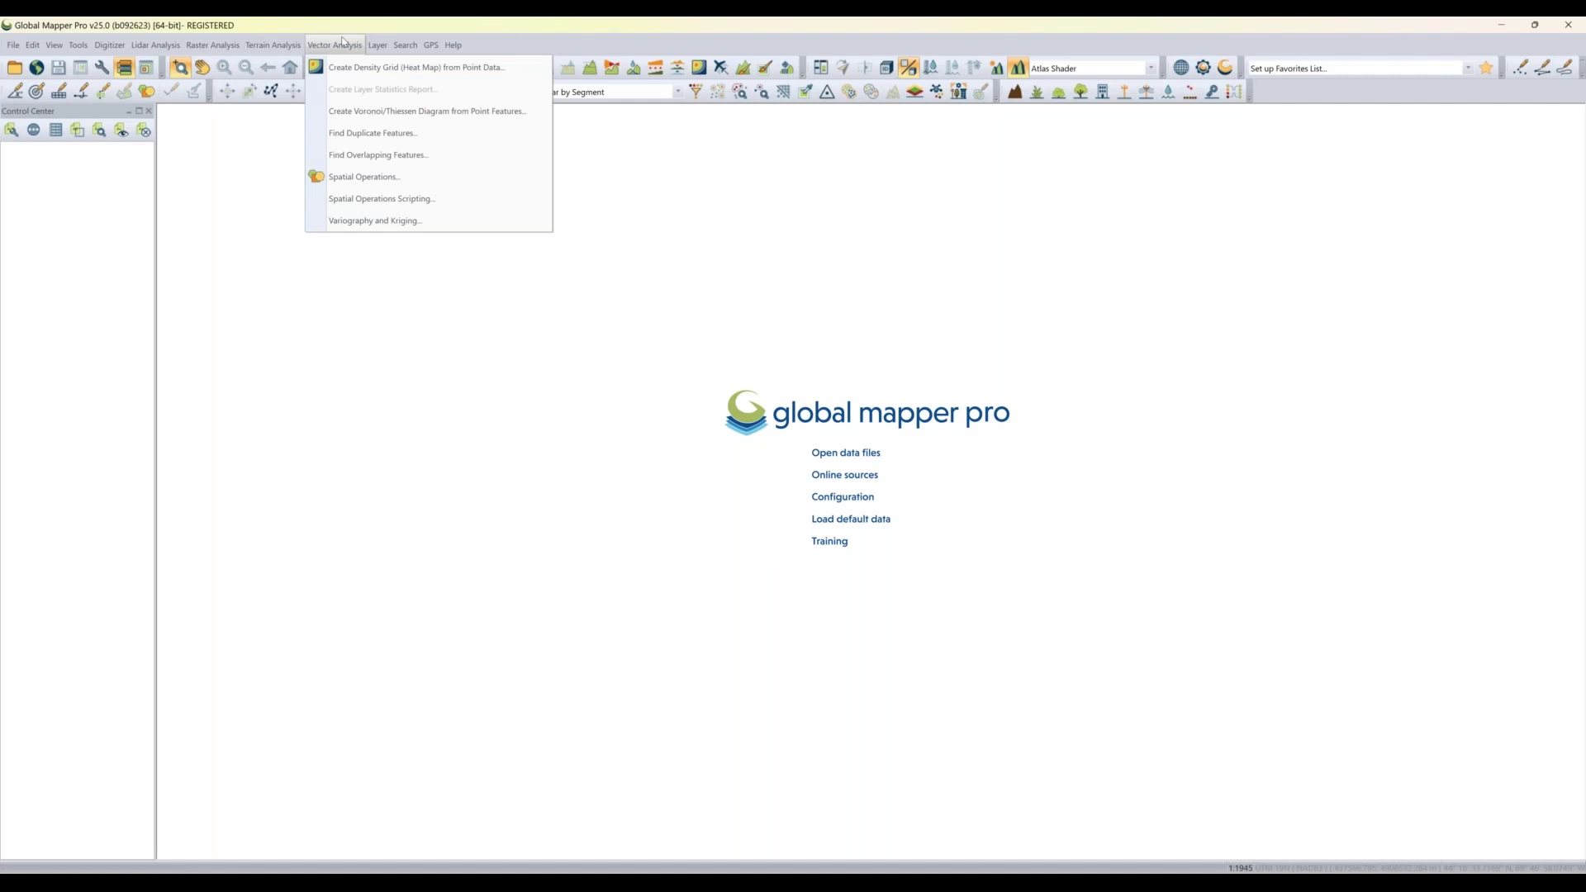
mouse_move(277, 48)
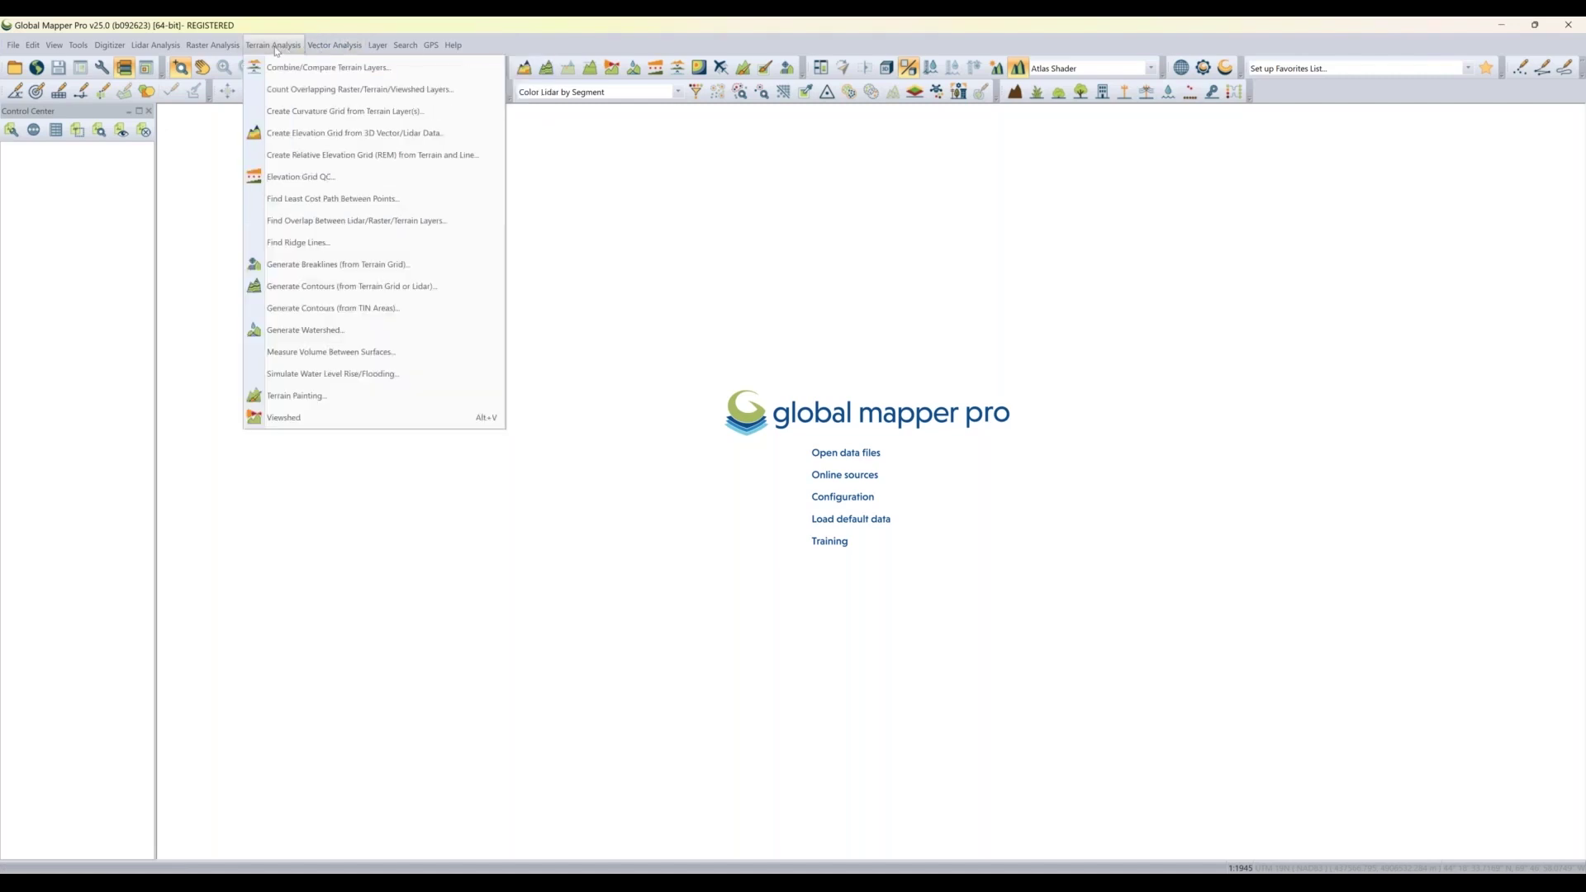
mouse_move(224, 50)
mouse_move(159, 48)
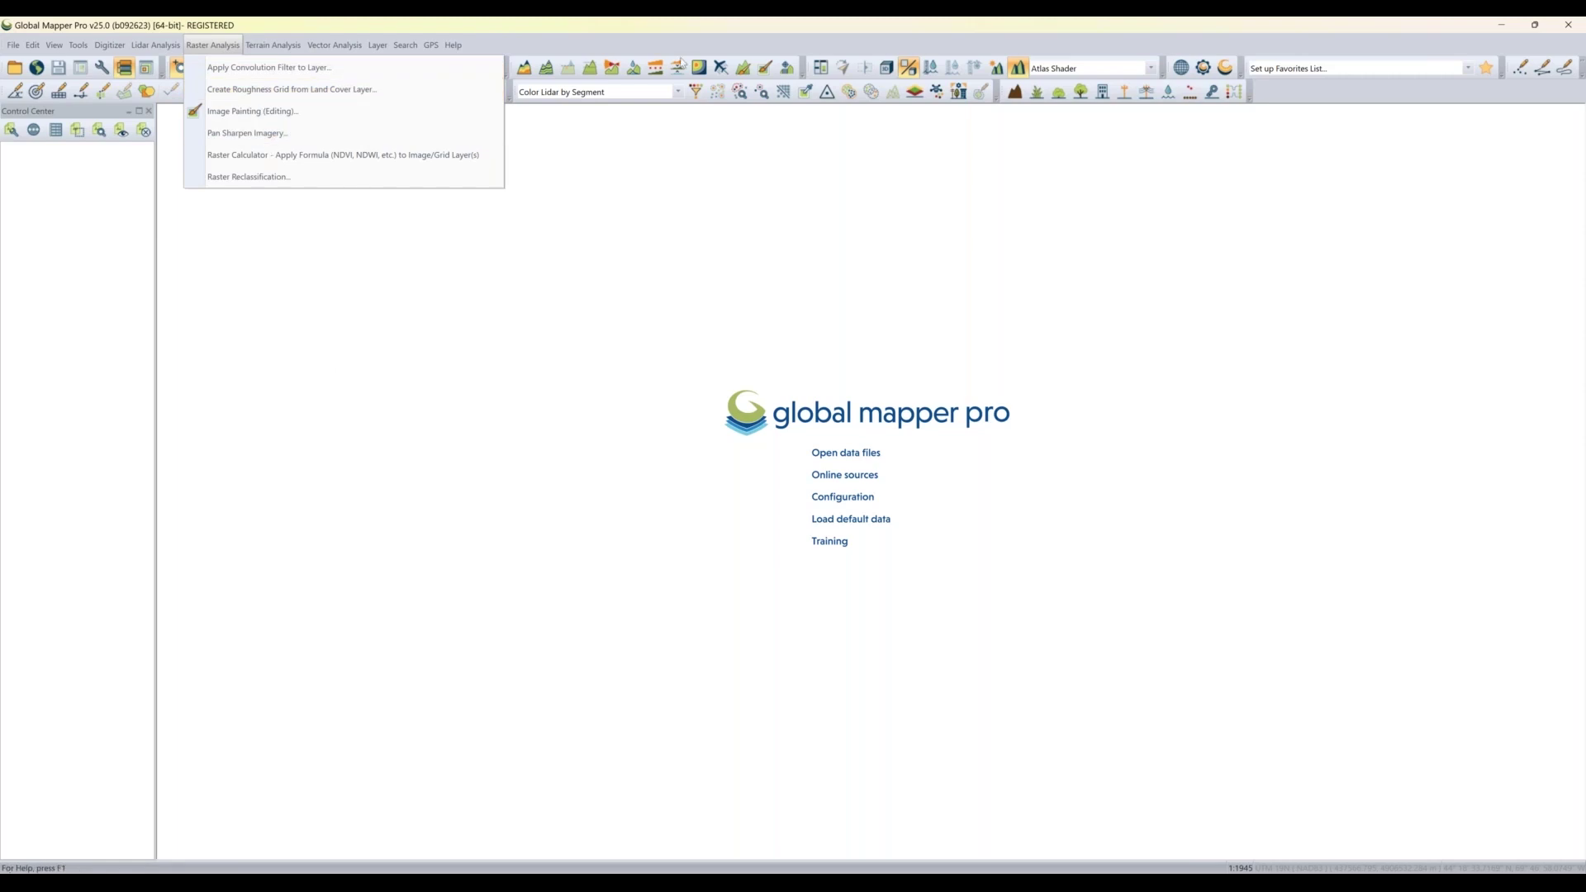
click(685, 51)
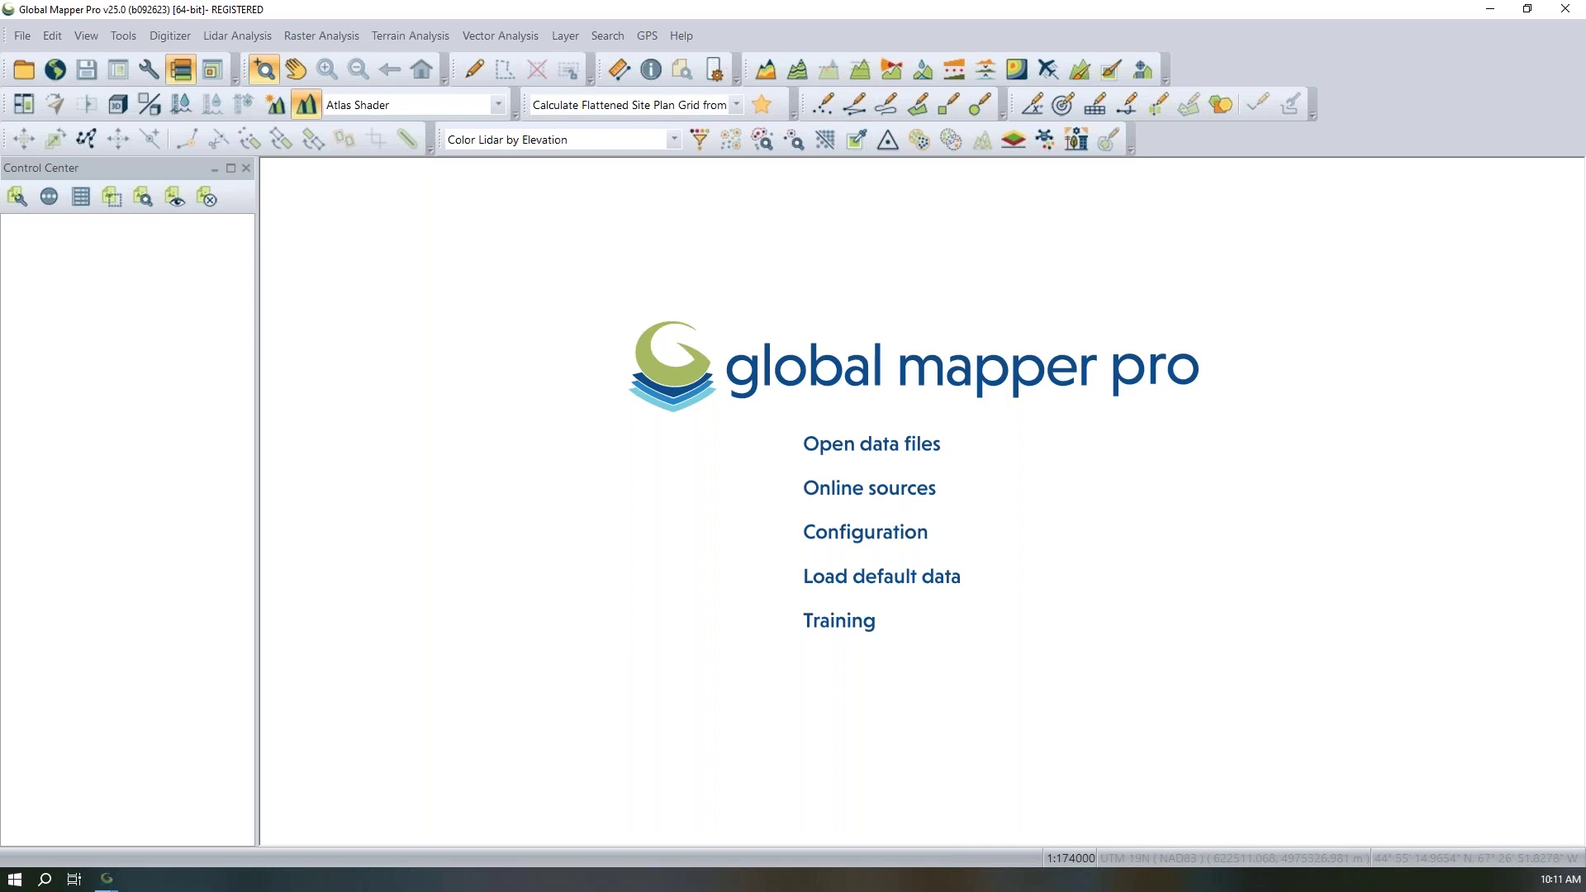
- Load the default world data and unload it again without saving the workspace
click(840, 582)
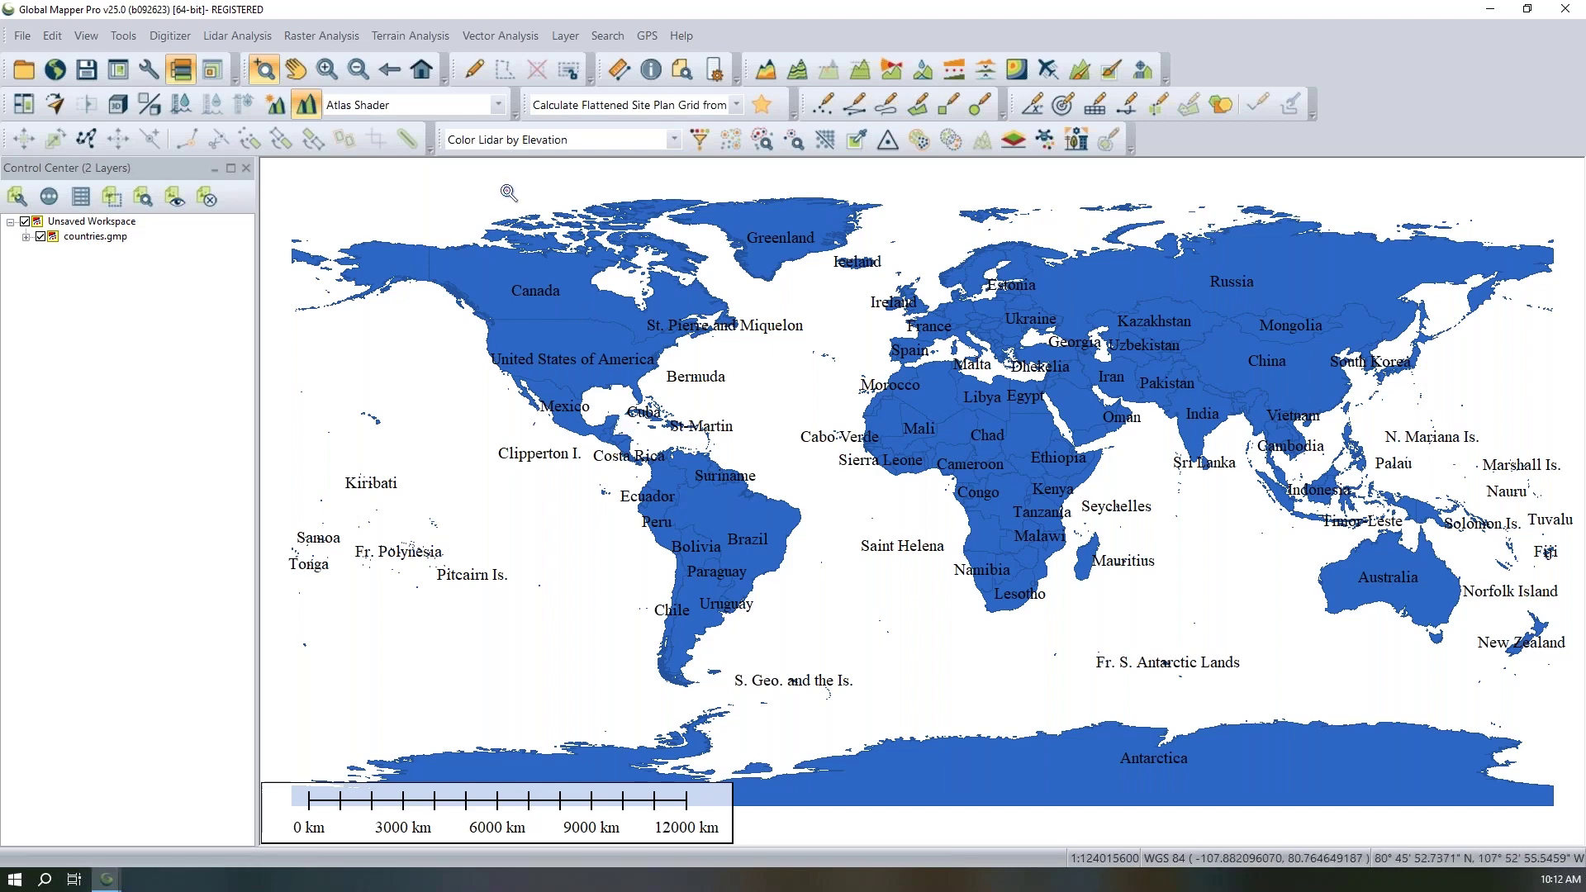
click(22, 35)
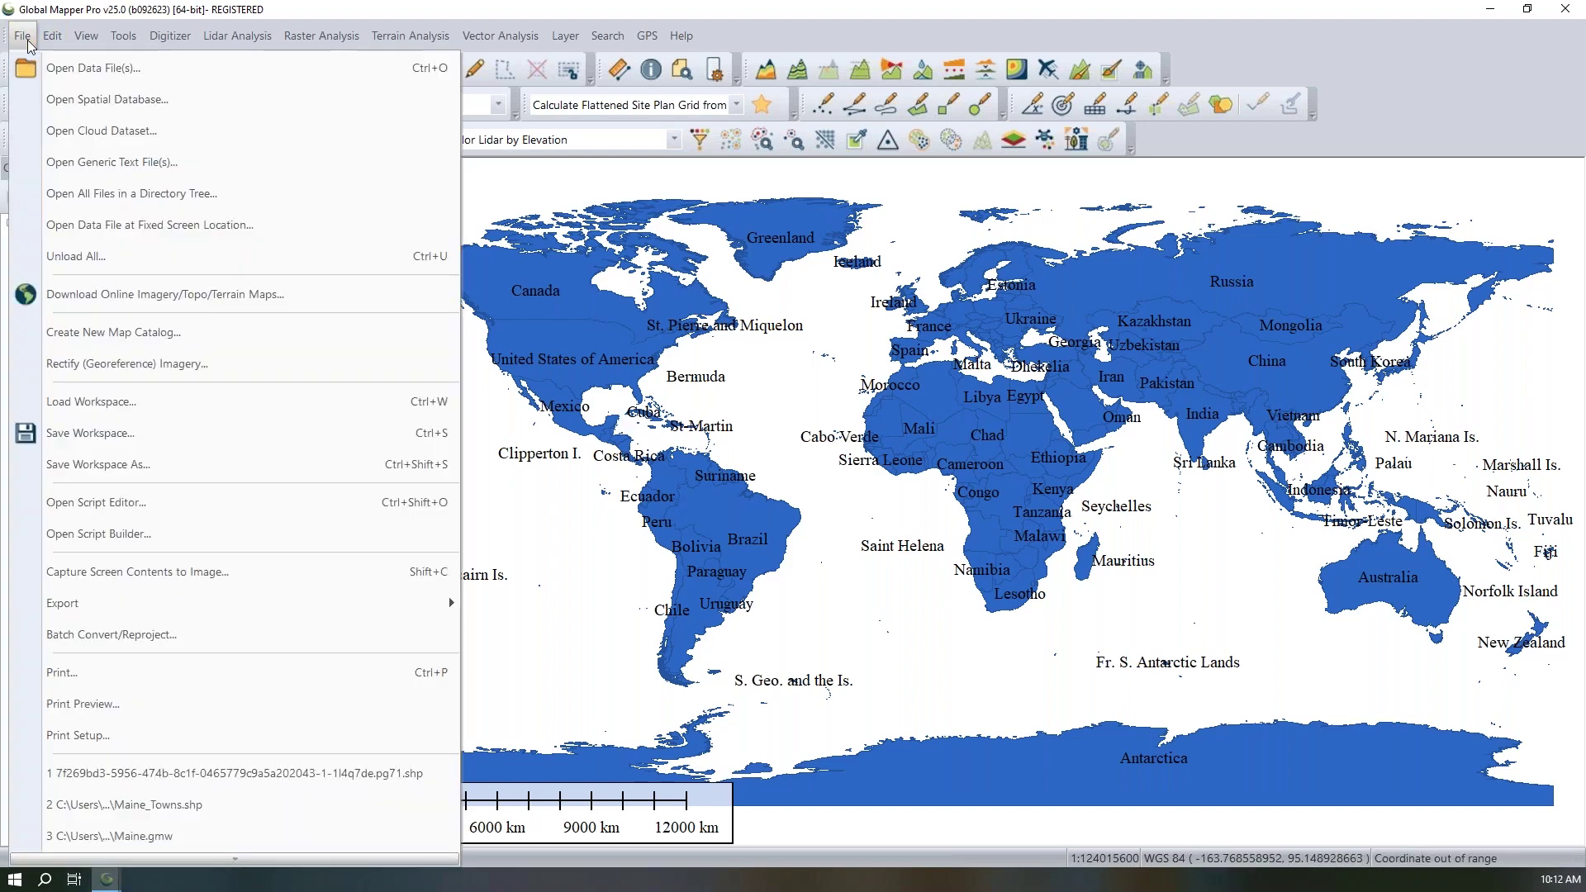
click(122, 254)
click(841, 492)
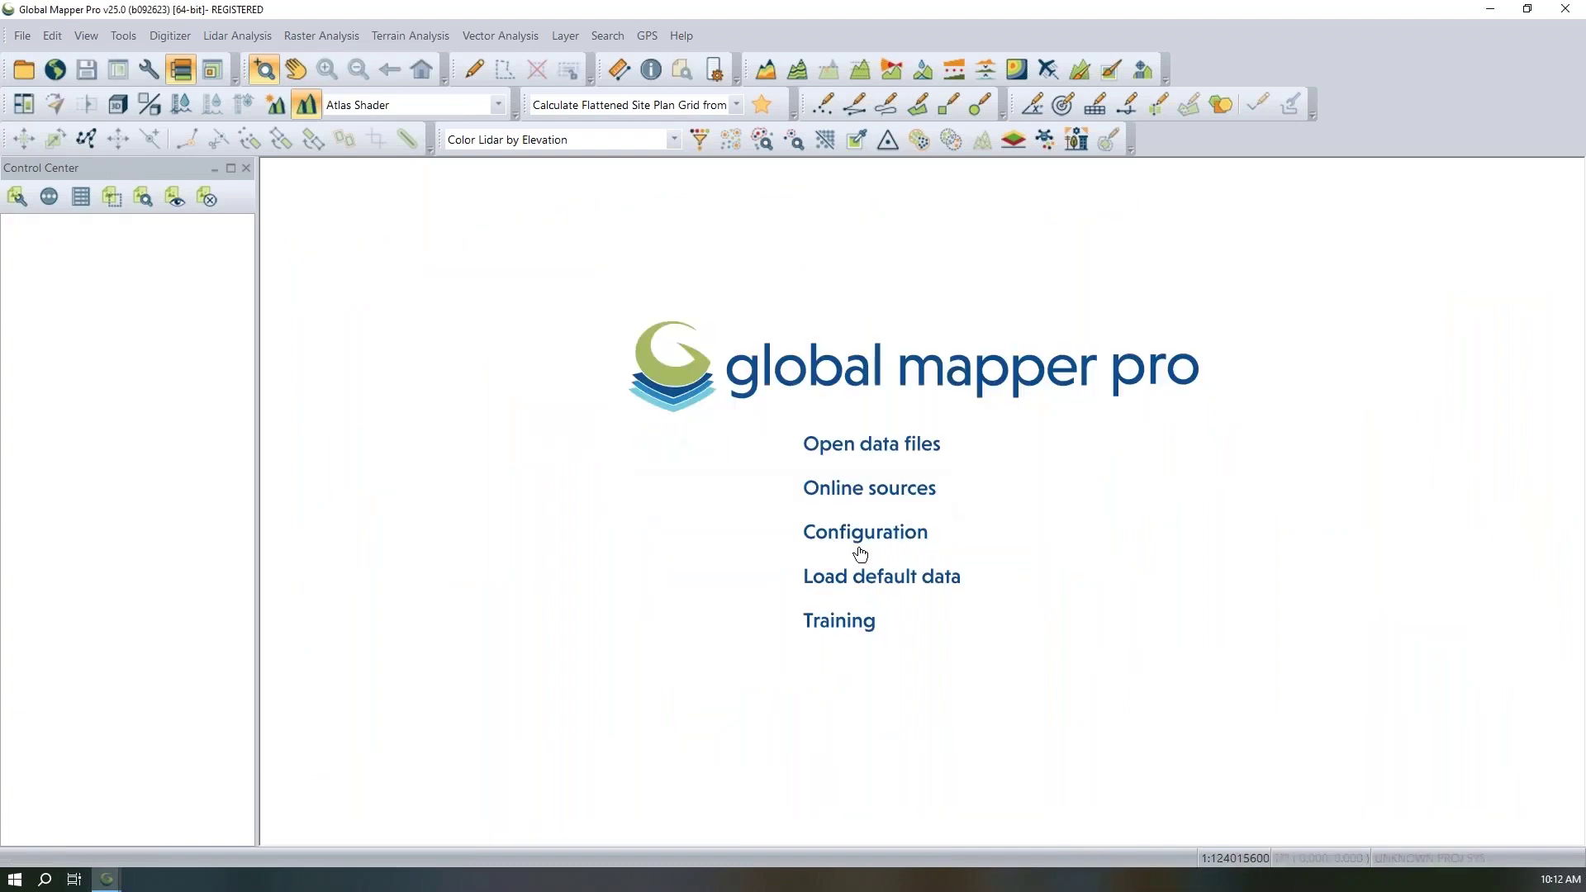
- Load the default world data and inspect the feature information of Canada
click(863, 581)
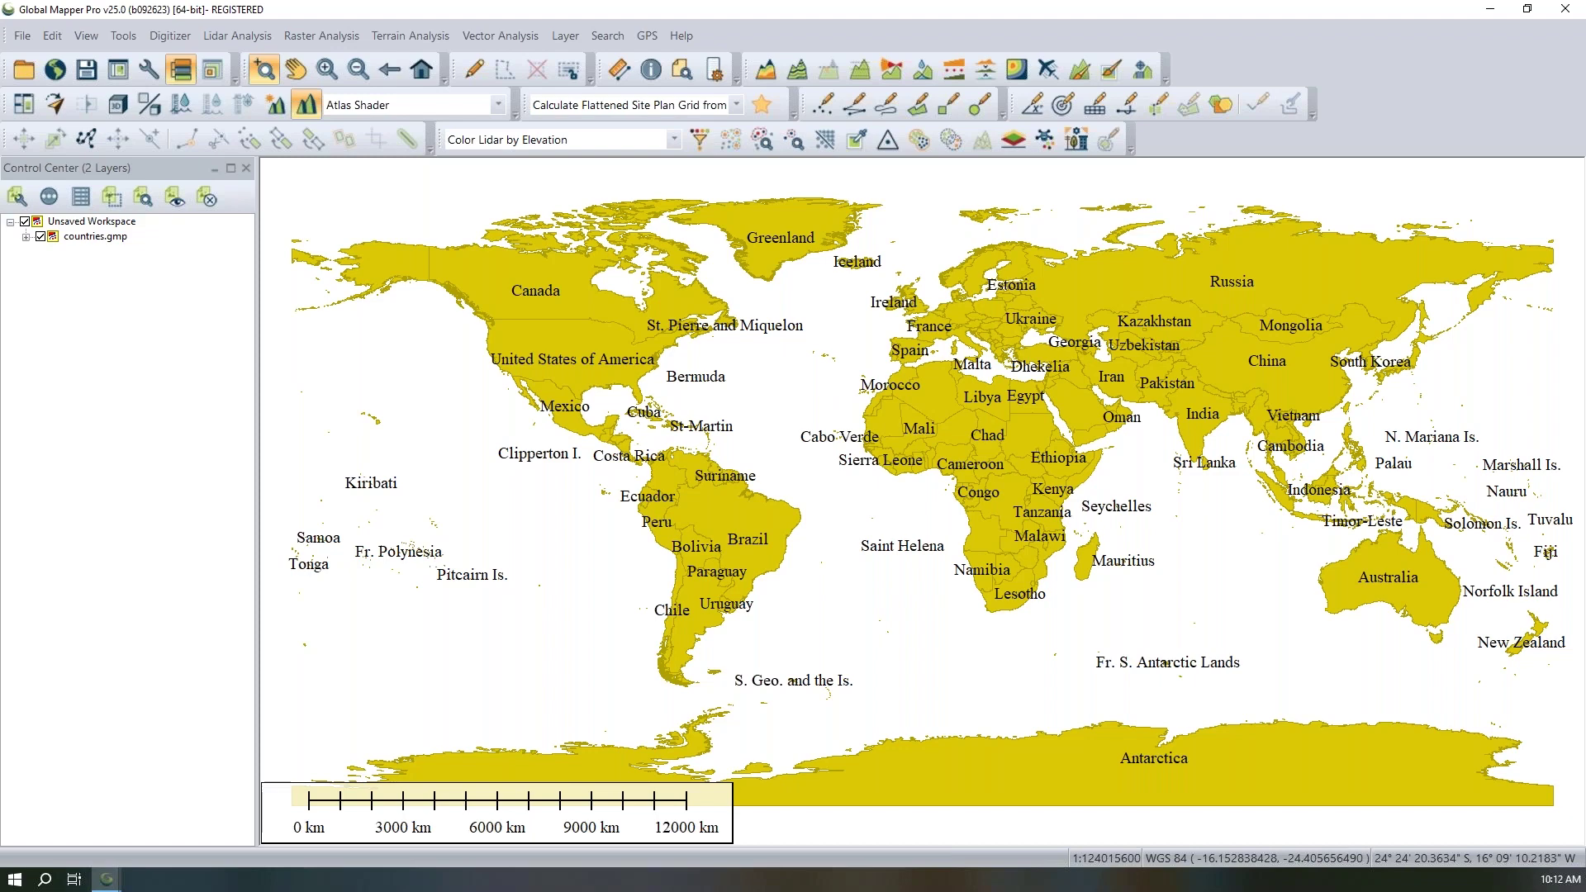
click(651, 70)
click(578, 289)
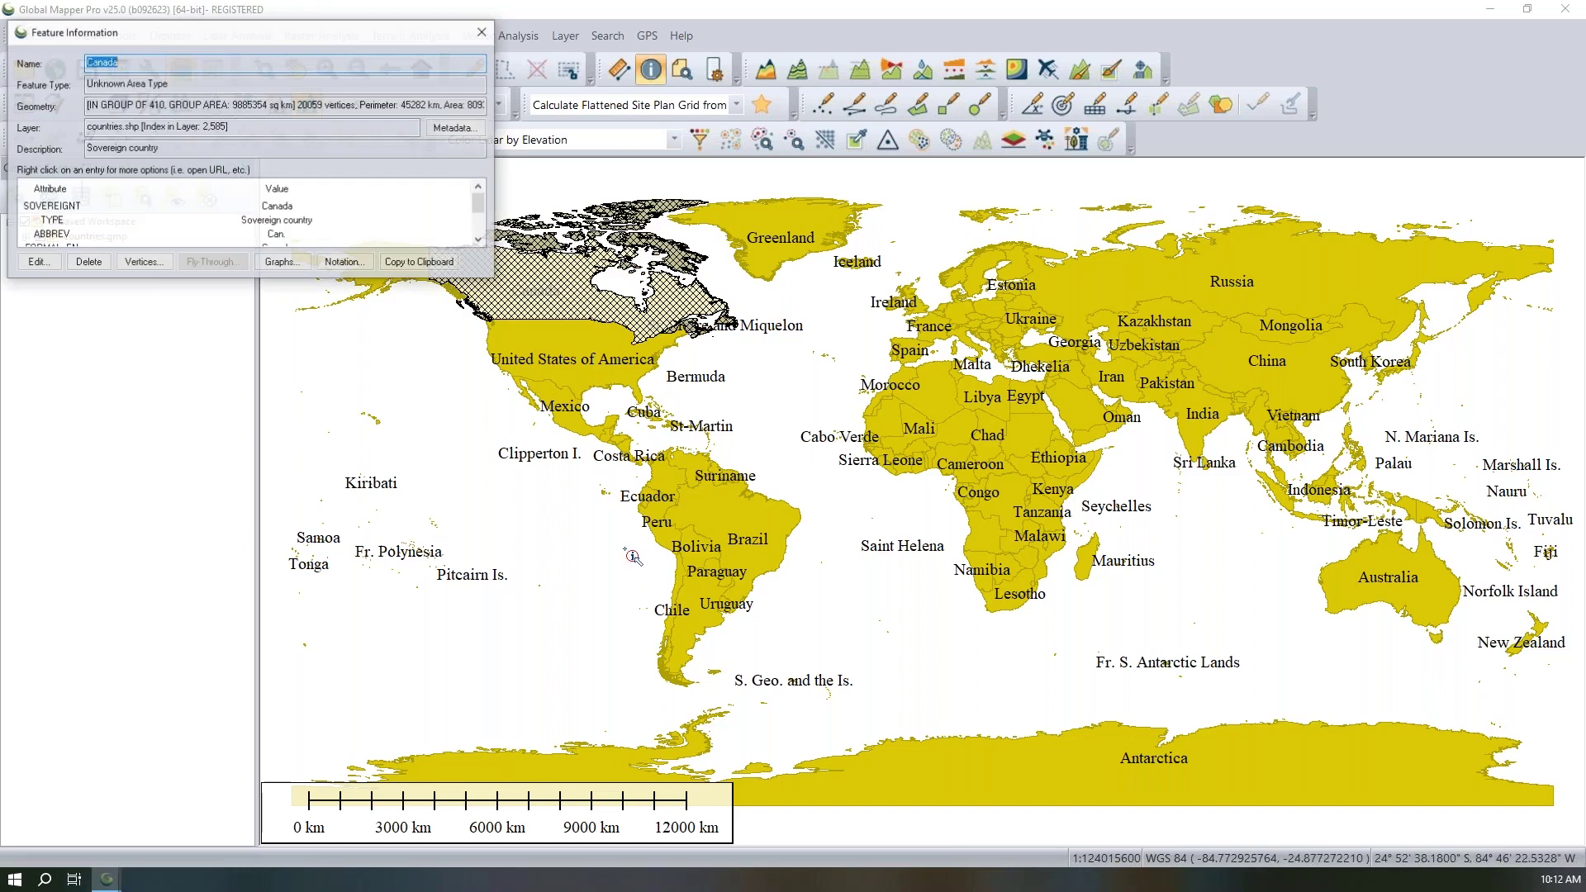
drag(202, 46, 148, 165)
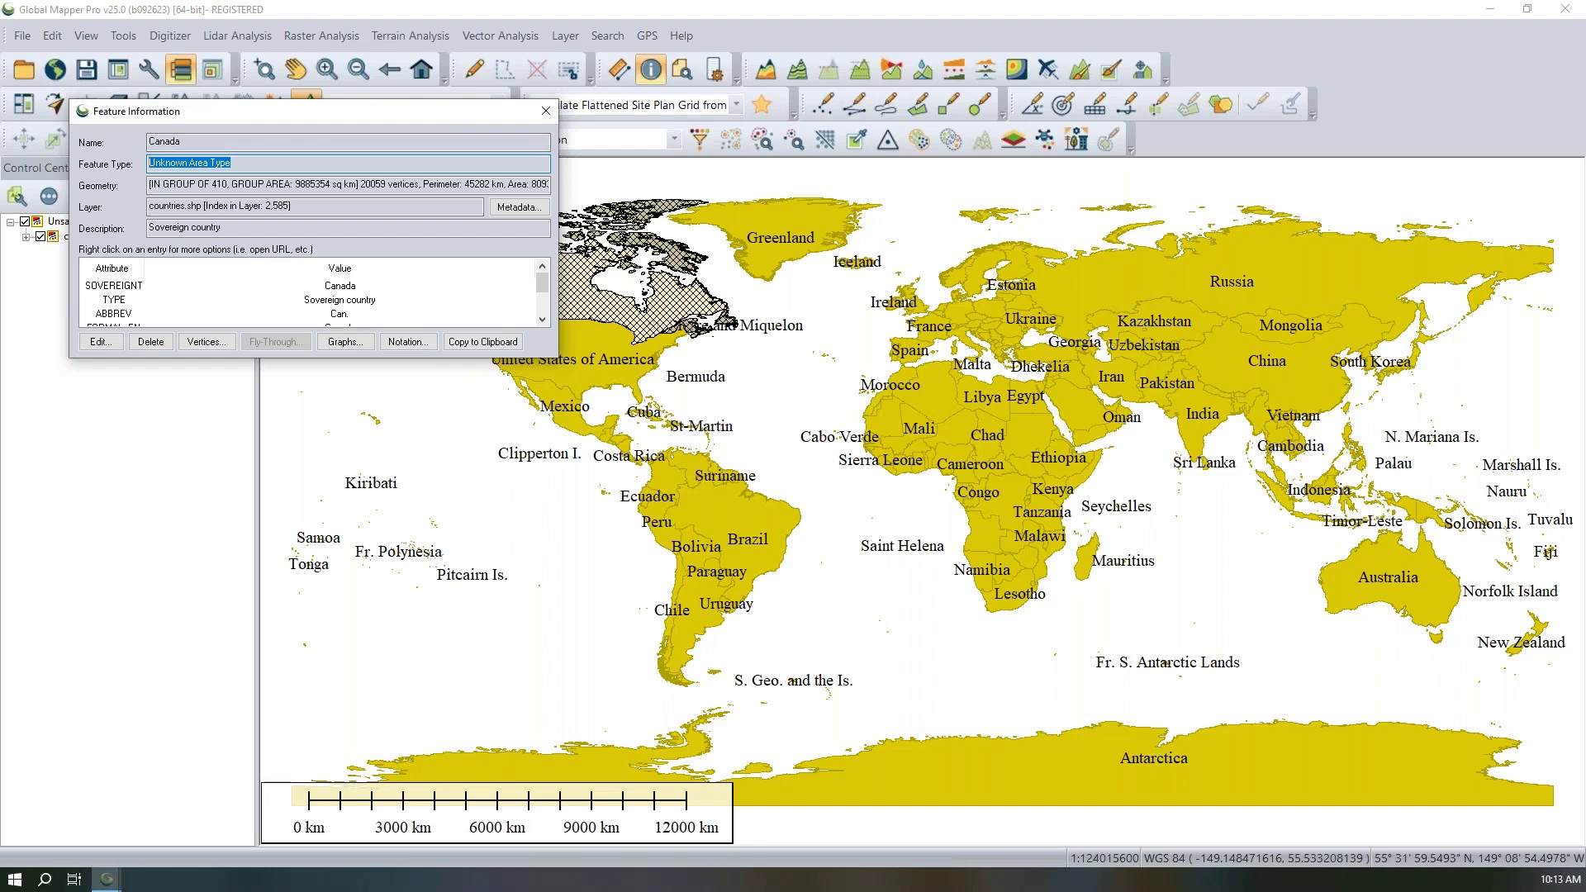
click(545, 112)
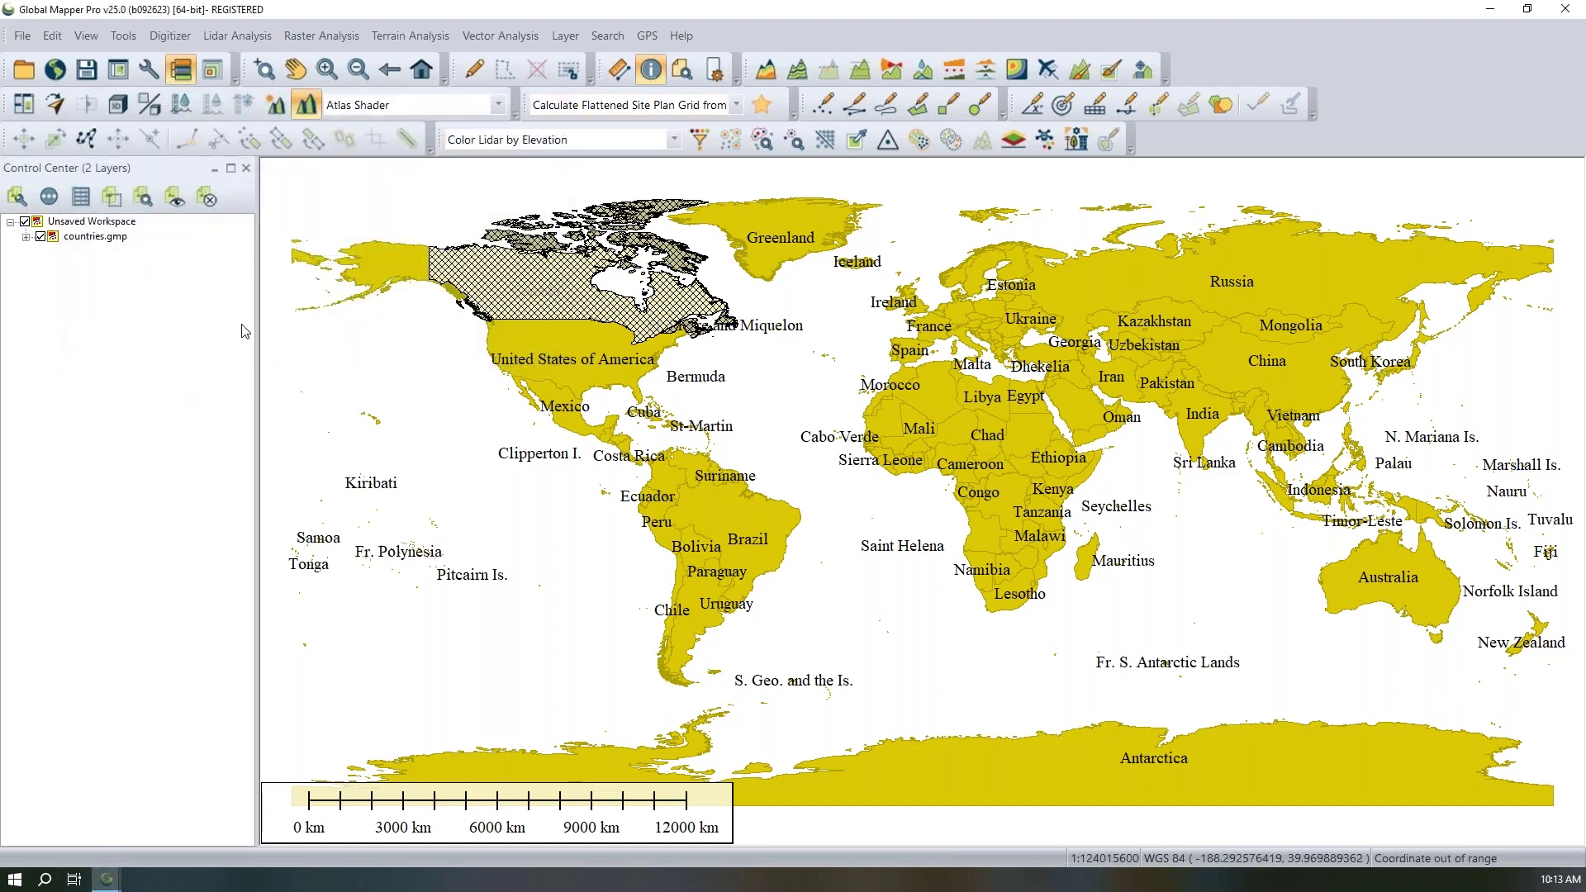
- Unload the world data without saving the workspace and load the recent file Maine_Towns.shp
key(alt+F4)
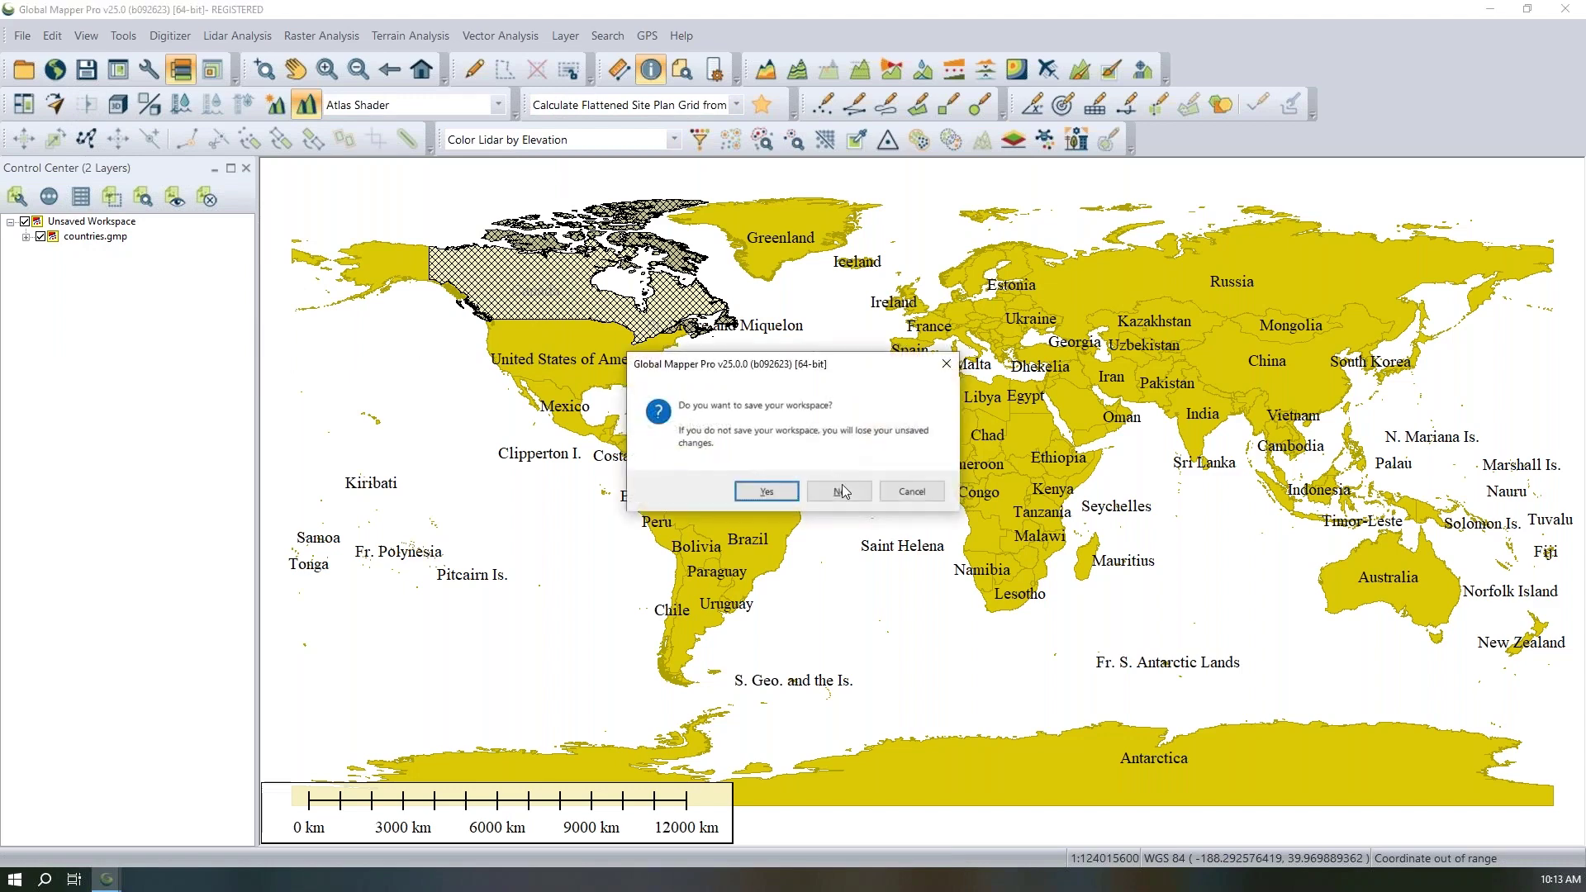
click(839, 492)
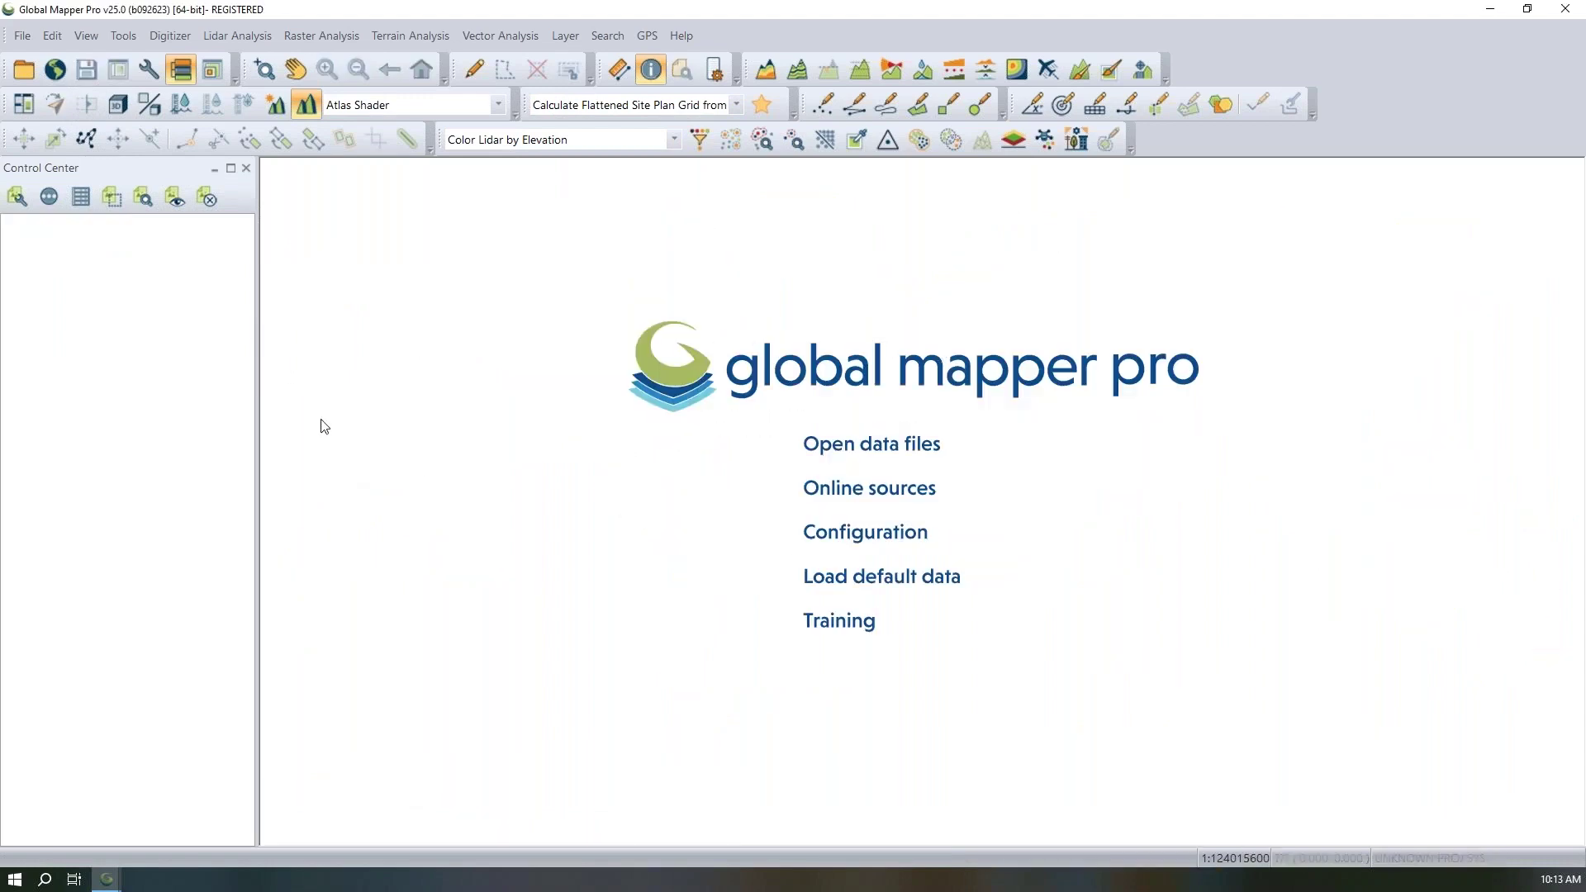
click(25, 37)
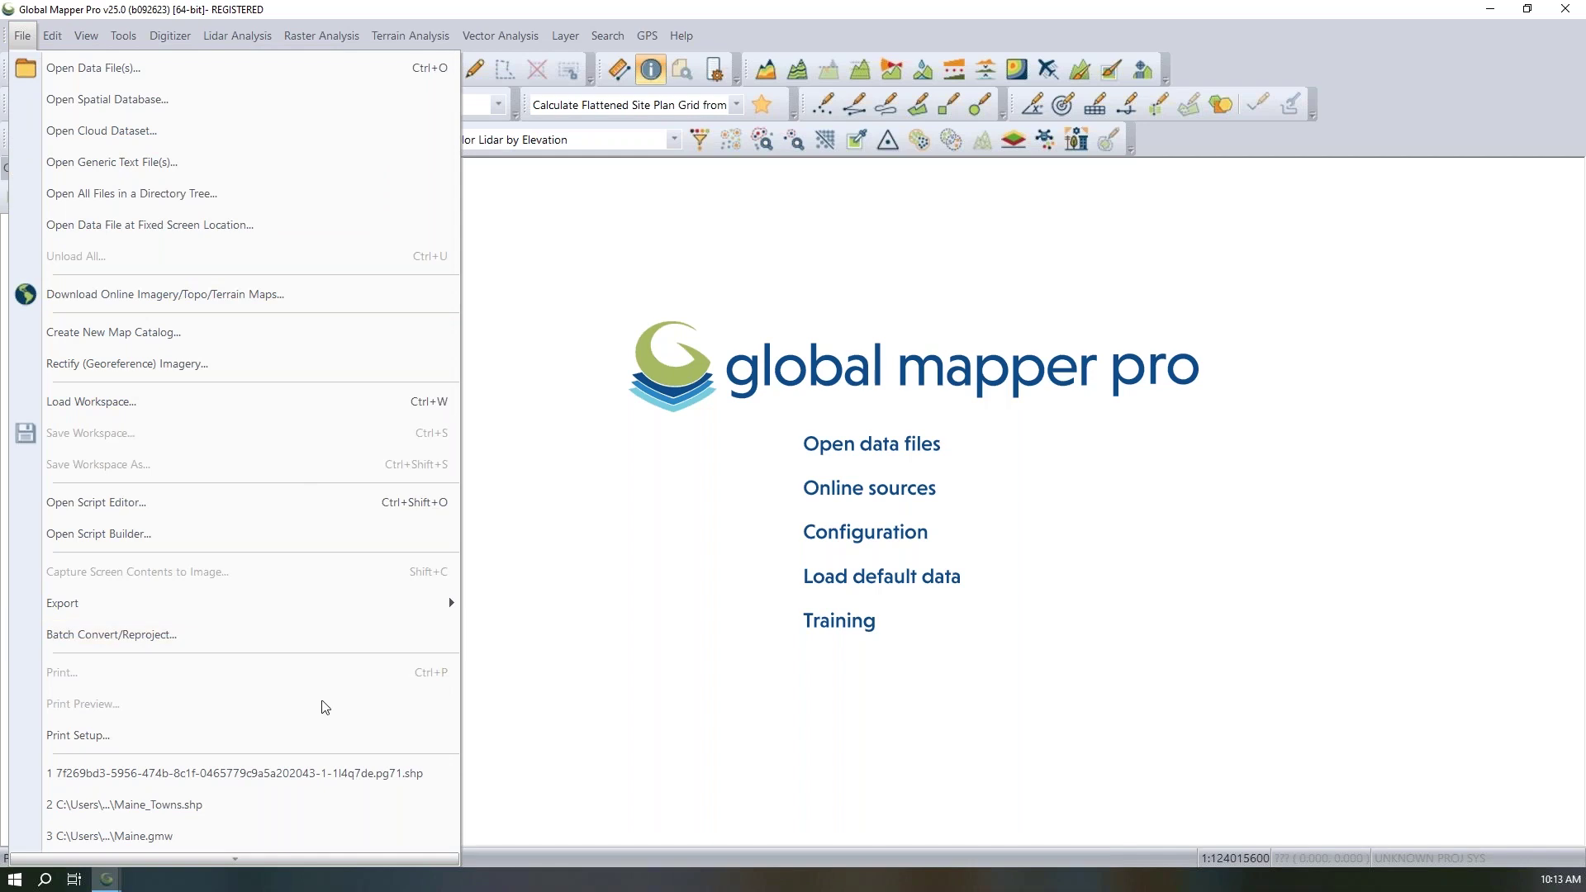
click(310, 803)
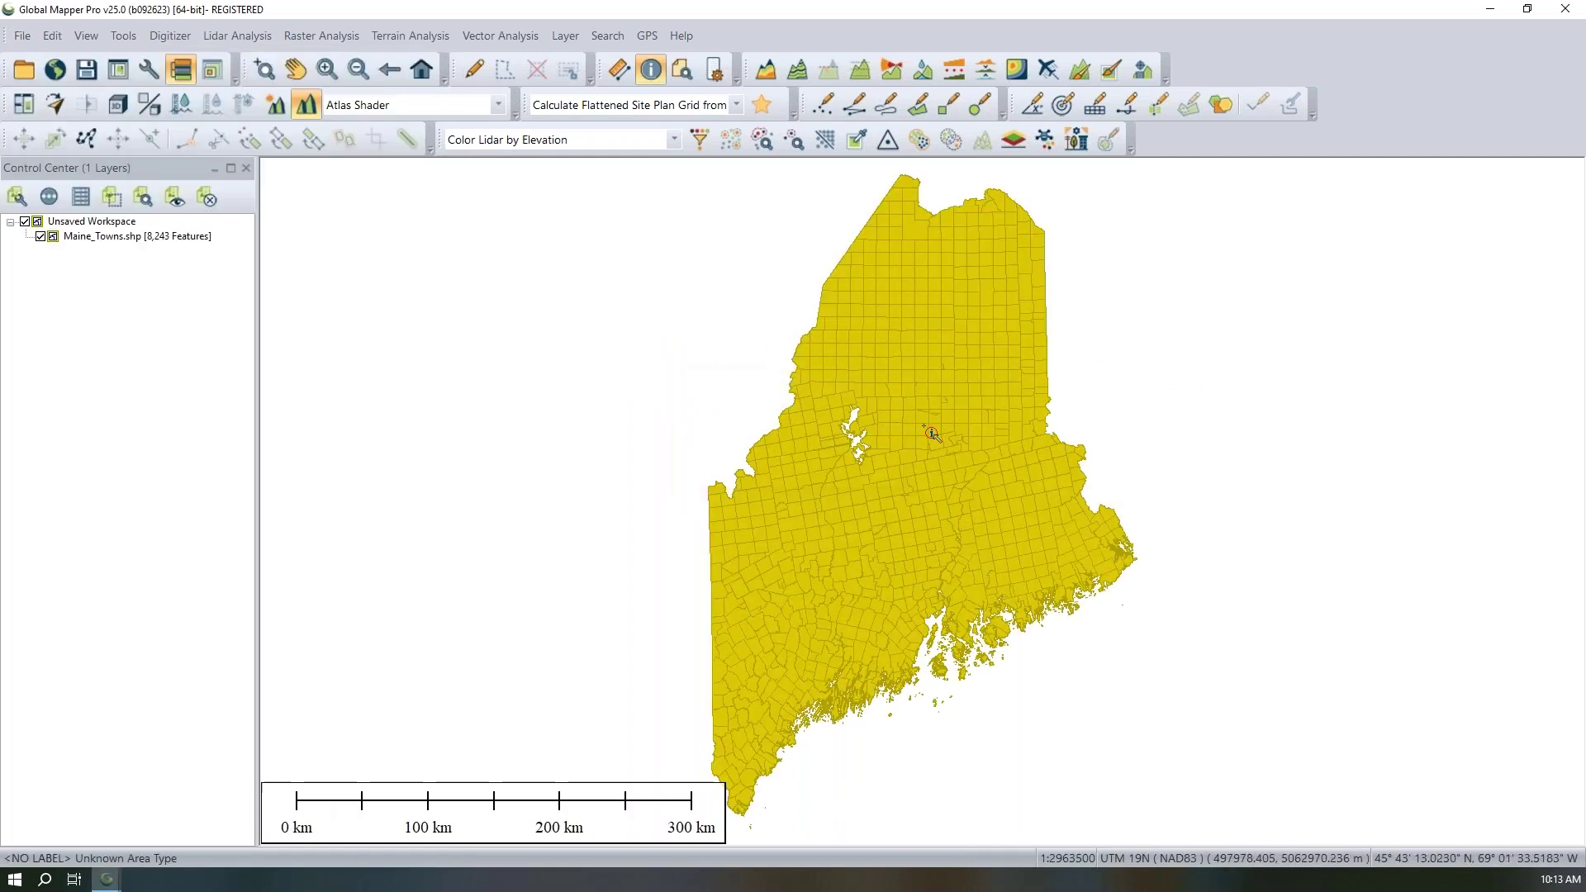
- Add the recent line file 7f269bd3-5956-474b-8c1f-0465779c9a5a202043-1-1l4q7de.pg71.shp to the Maine towns map
scroll(908, 582, up, 2)
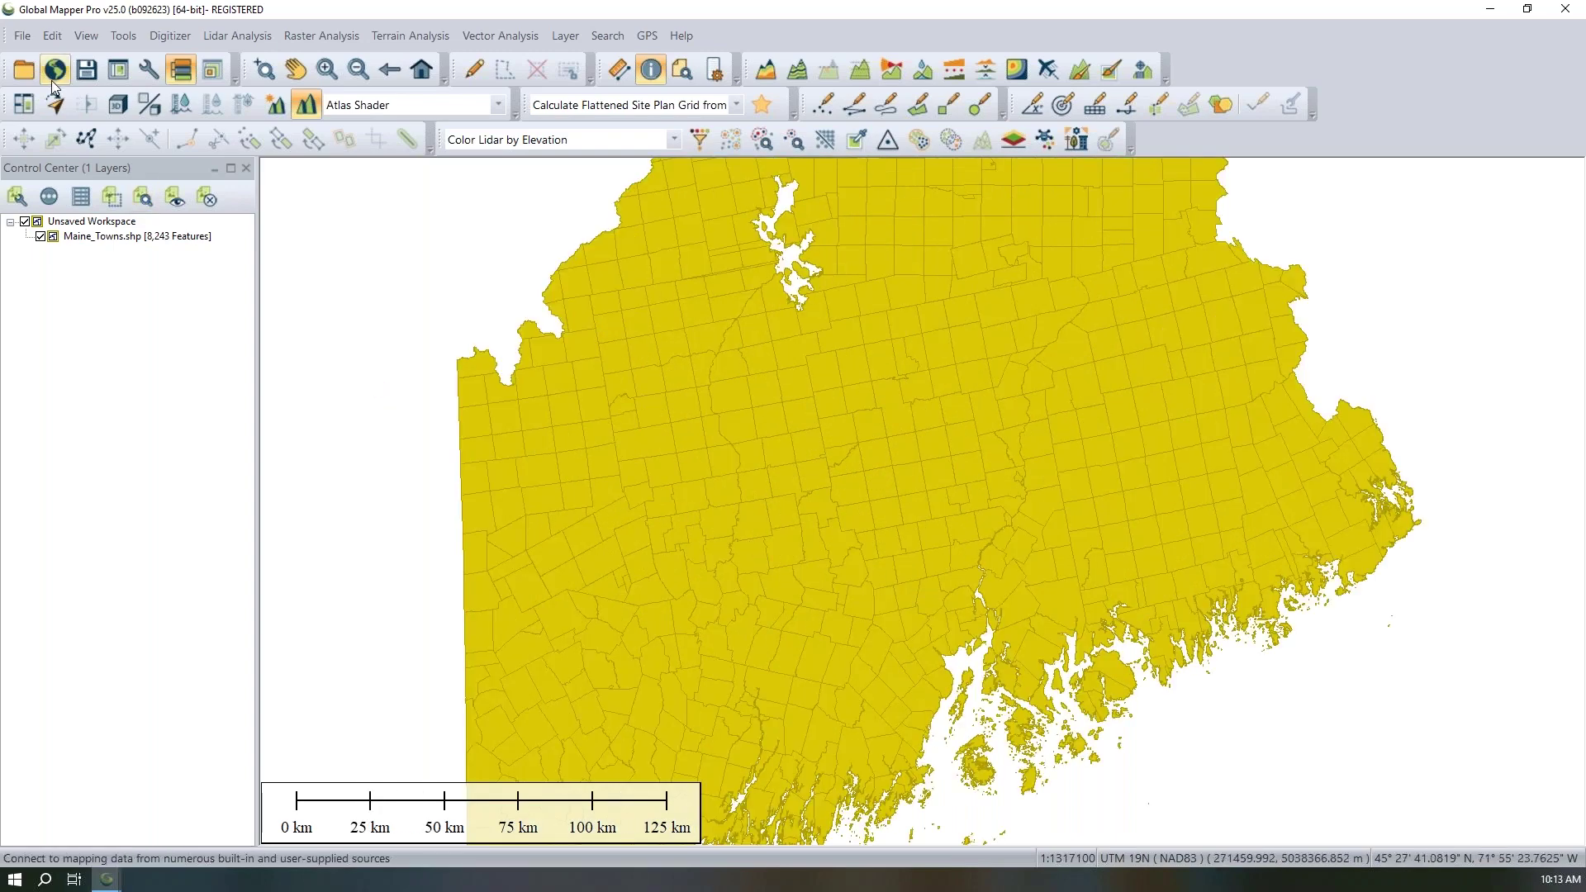
click(22, 35)
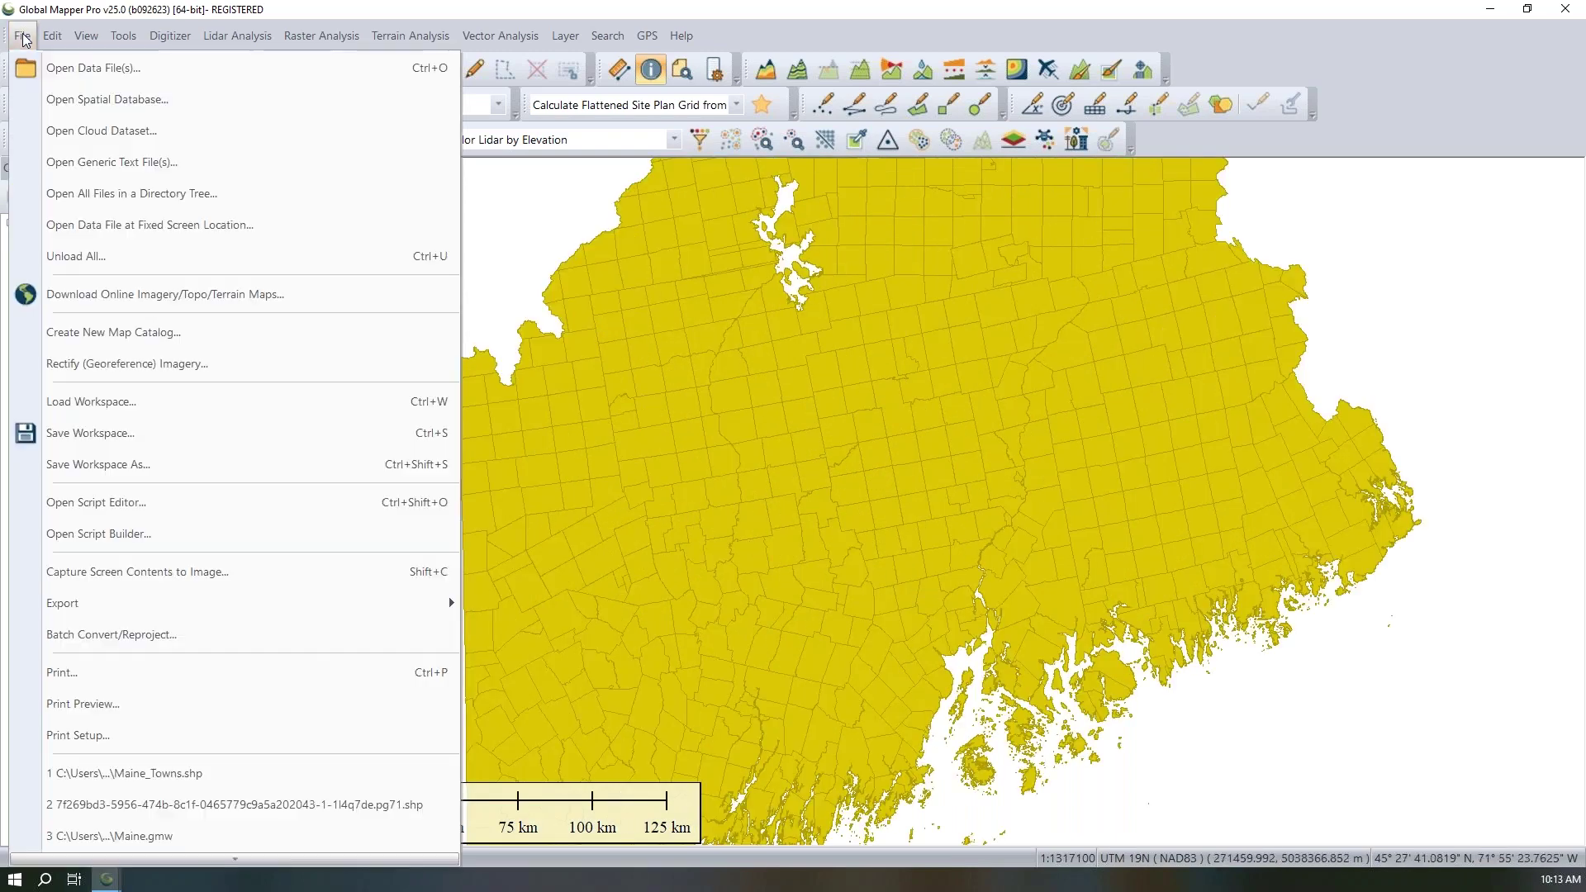
click(251, 805)
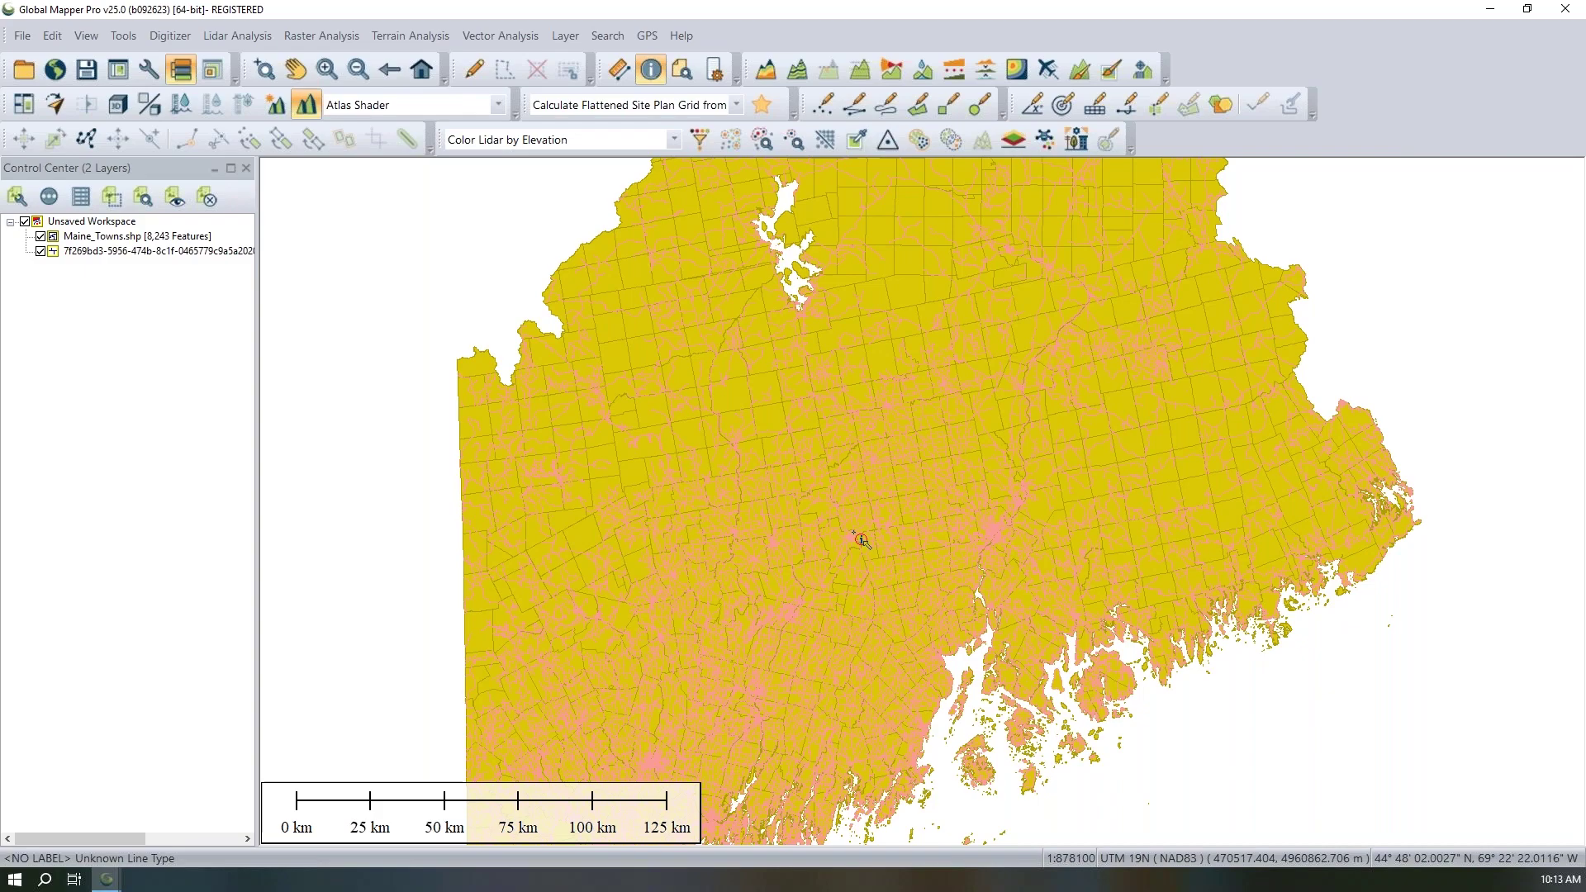
scroll(856, 538, up, 3)
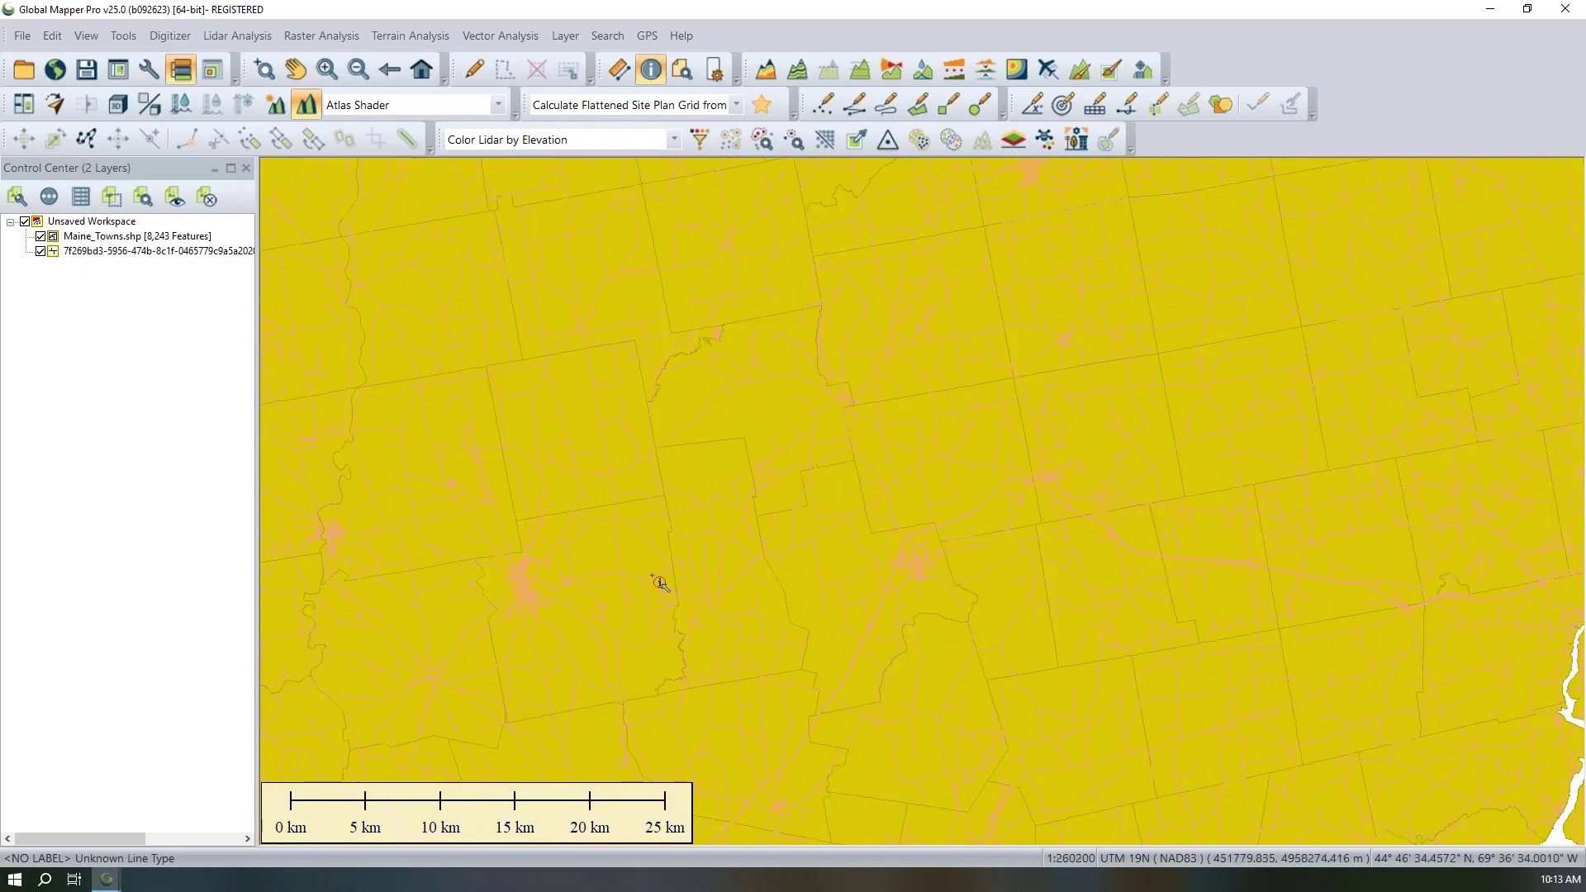
- Hide the Maine_Towns.shp layer and unload all layers
click(40, 236)
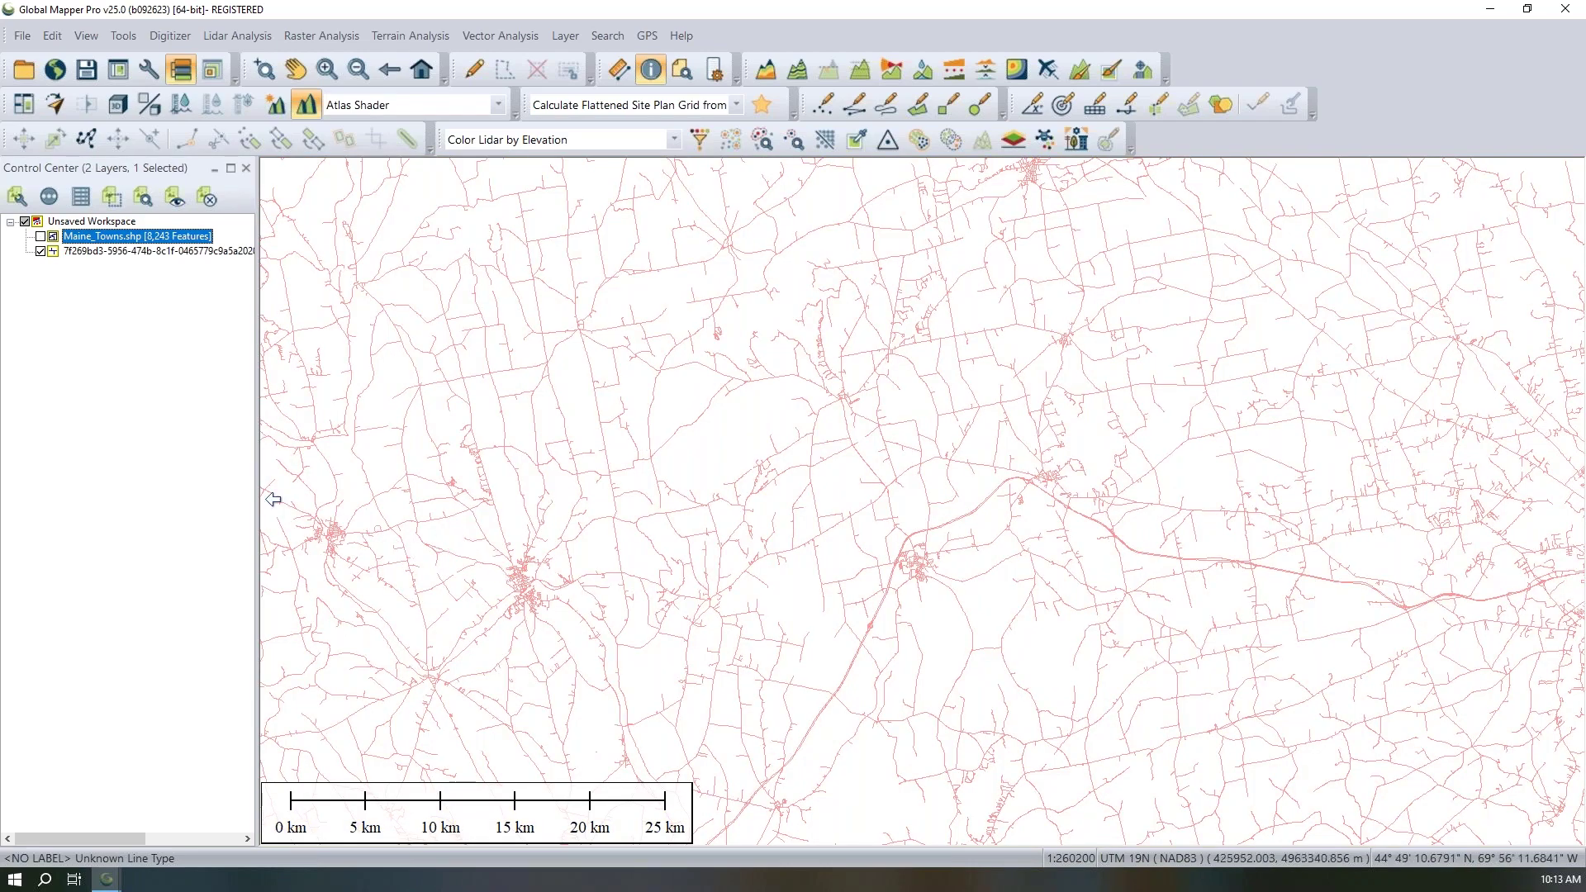
click(212, 457)
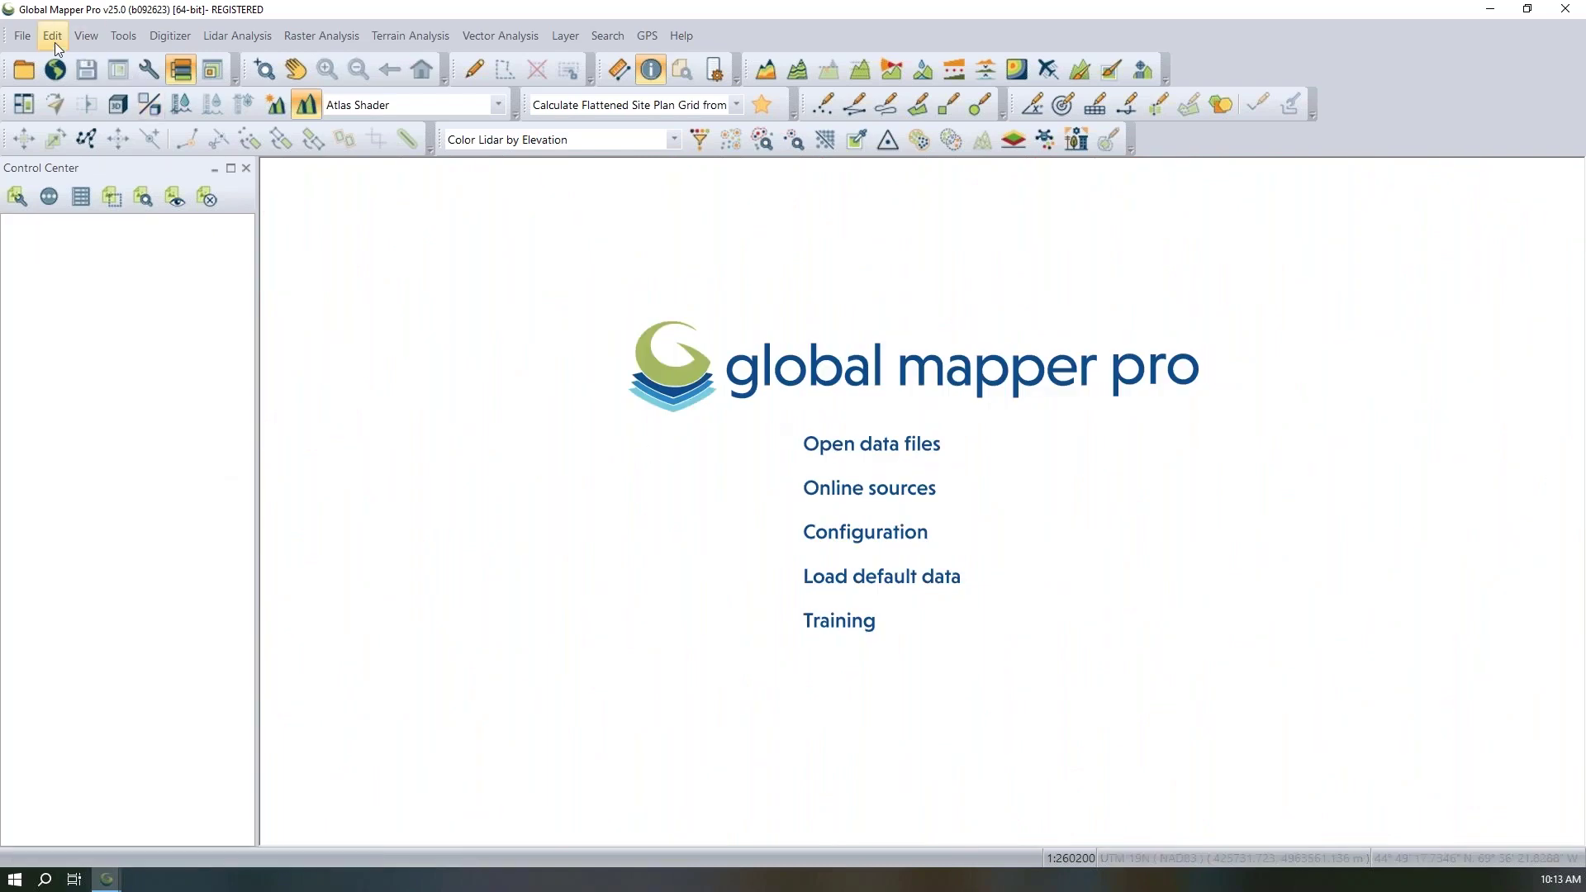
- Load the recent files Maine_Towns.shp and 7f269bd3-5956-474b-8c1f-0465779c9a5a202043-1-1l4q7de.pg71.shp into the empty workspace
click(18, 43)
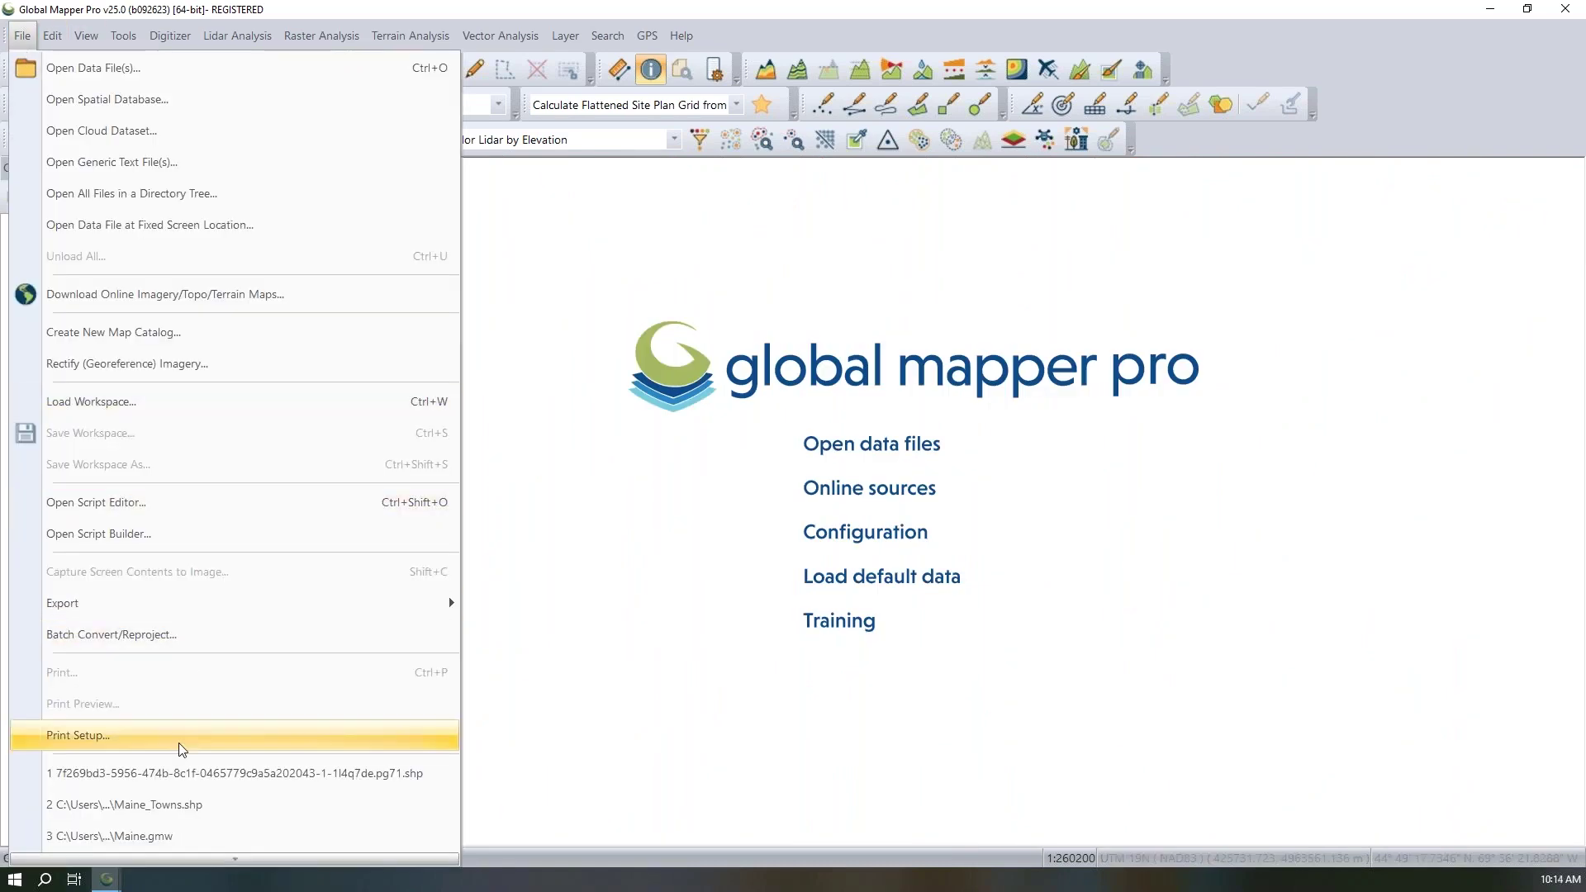
click(177, 797)
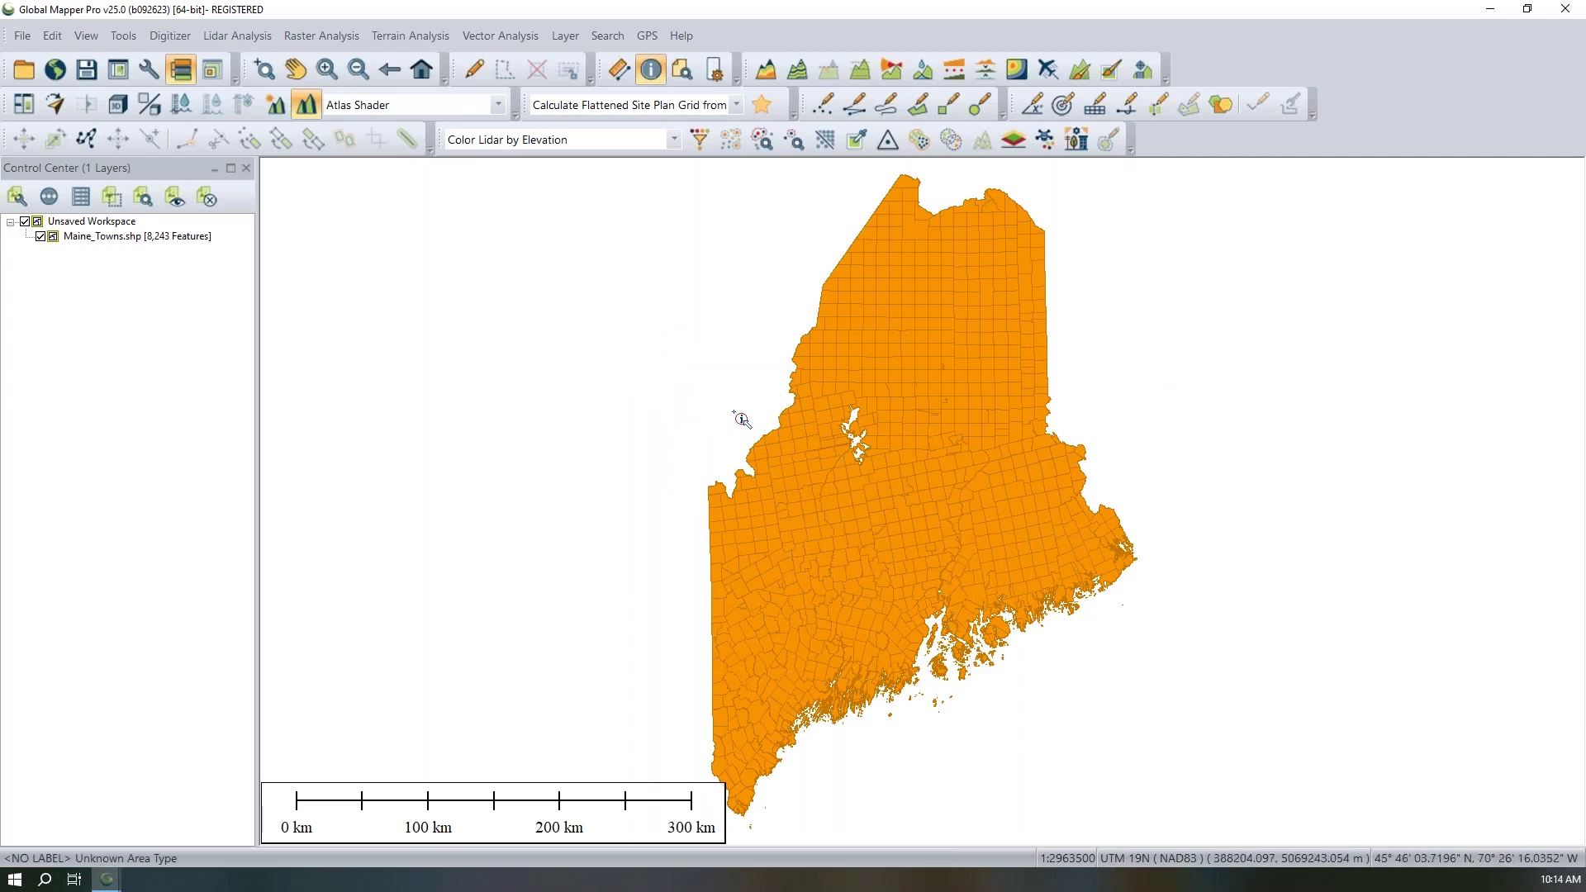
click(29, 42)
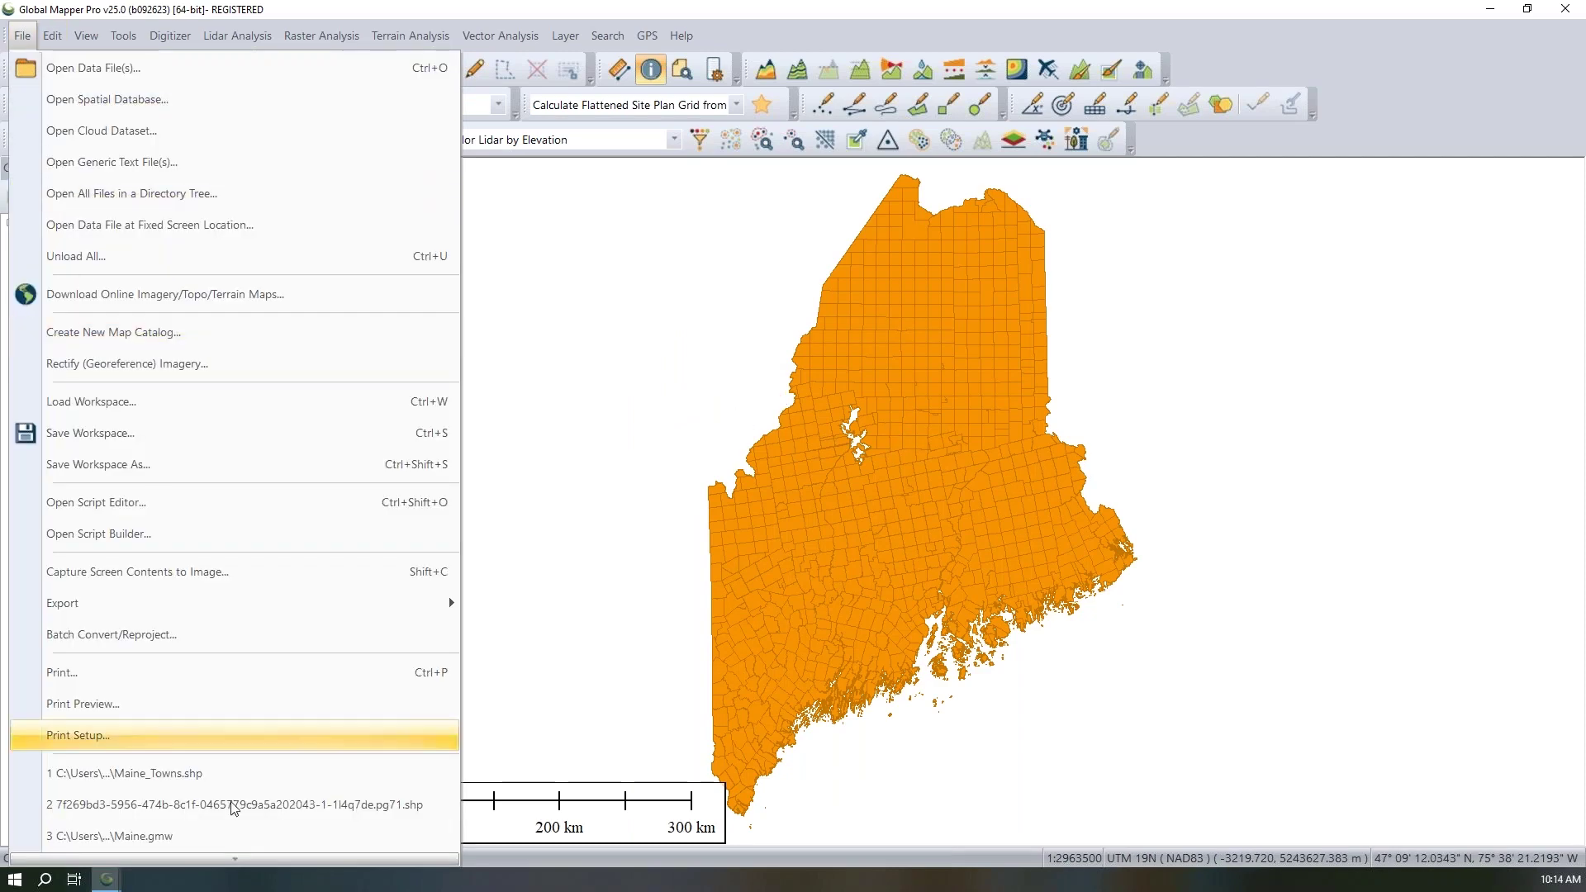
scroll(244, 826, down, 3)
click(252, 755)
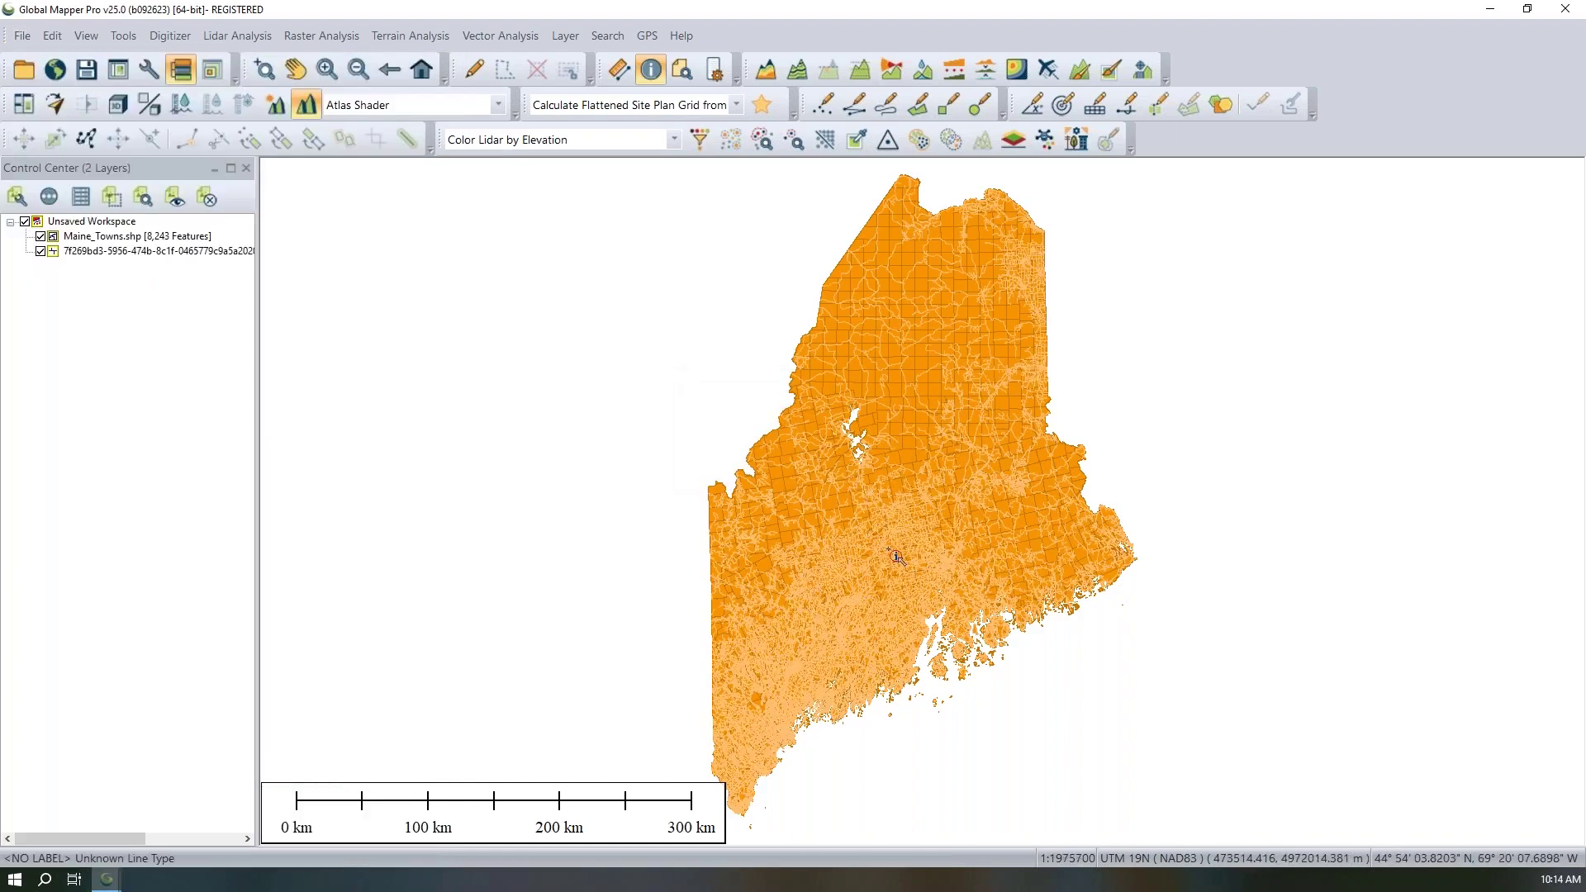
- Set the line styling of the 7f269bd3 line layer to use the same style for all features
scroll(896, 558, up, 2)
scroll(896, 558, up, 4)
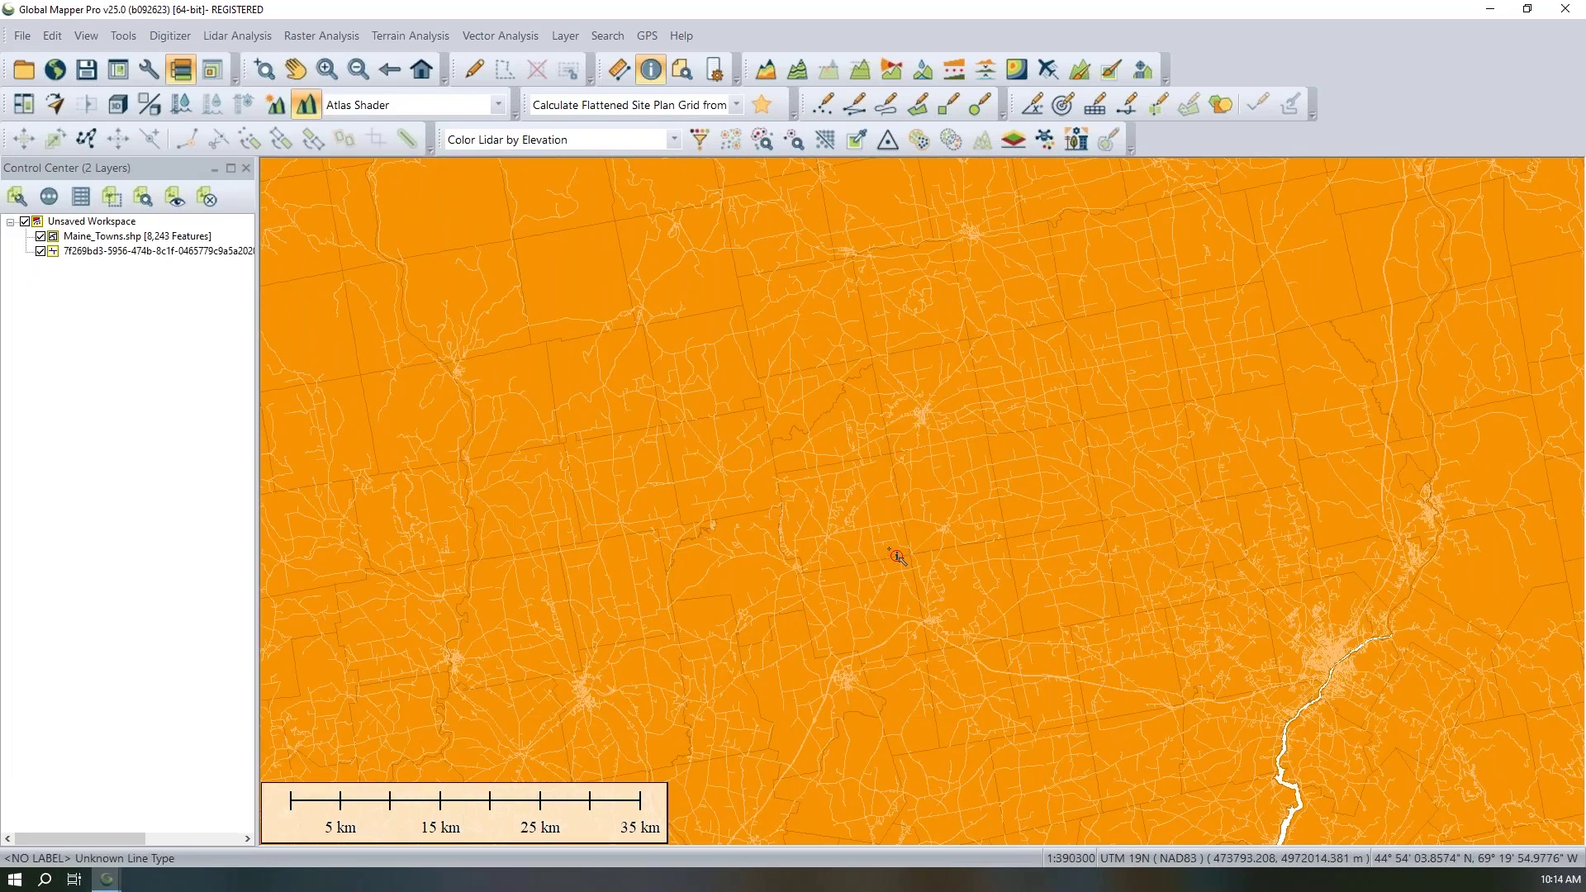
scroll(896, 557, up, 1)
drag(900, 556, 595, 536)
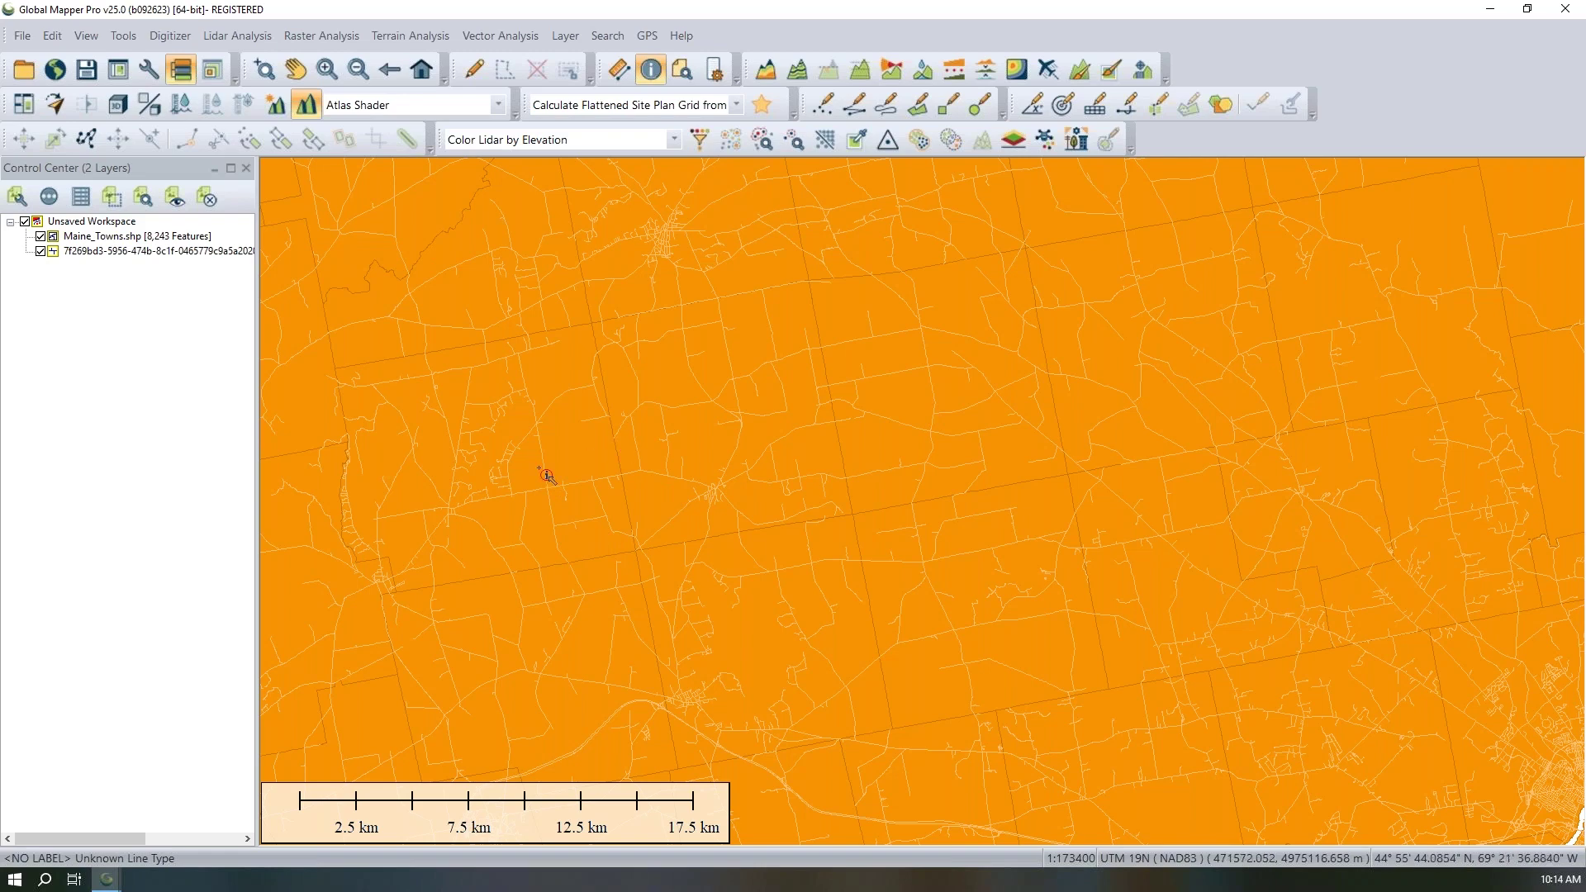
click(118, 252)
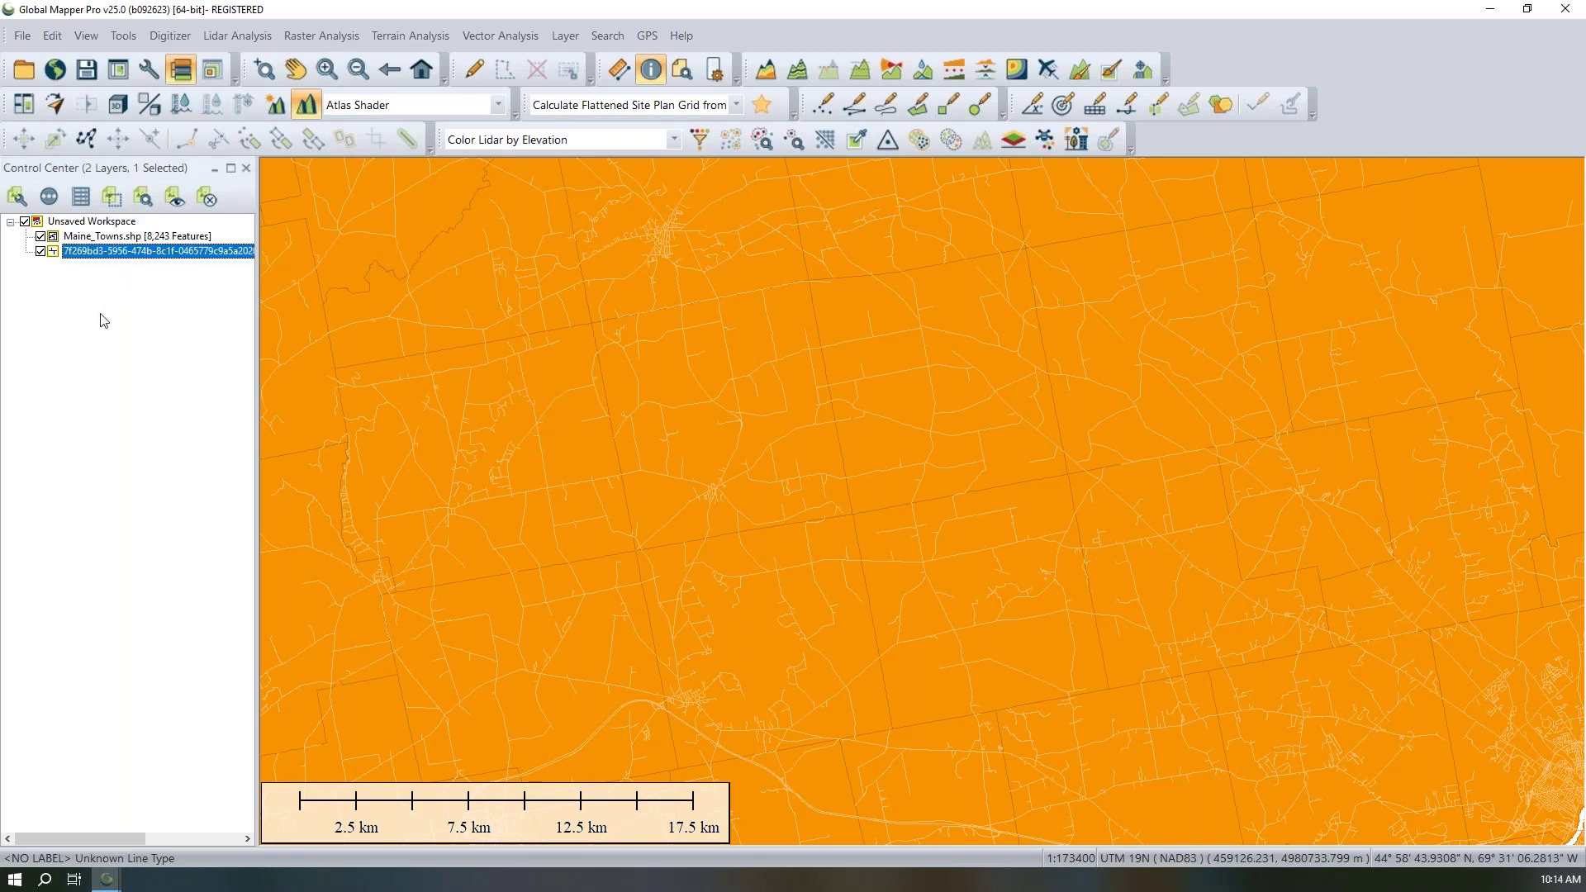
click(26, 199)
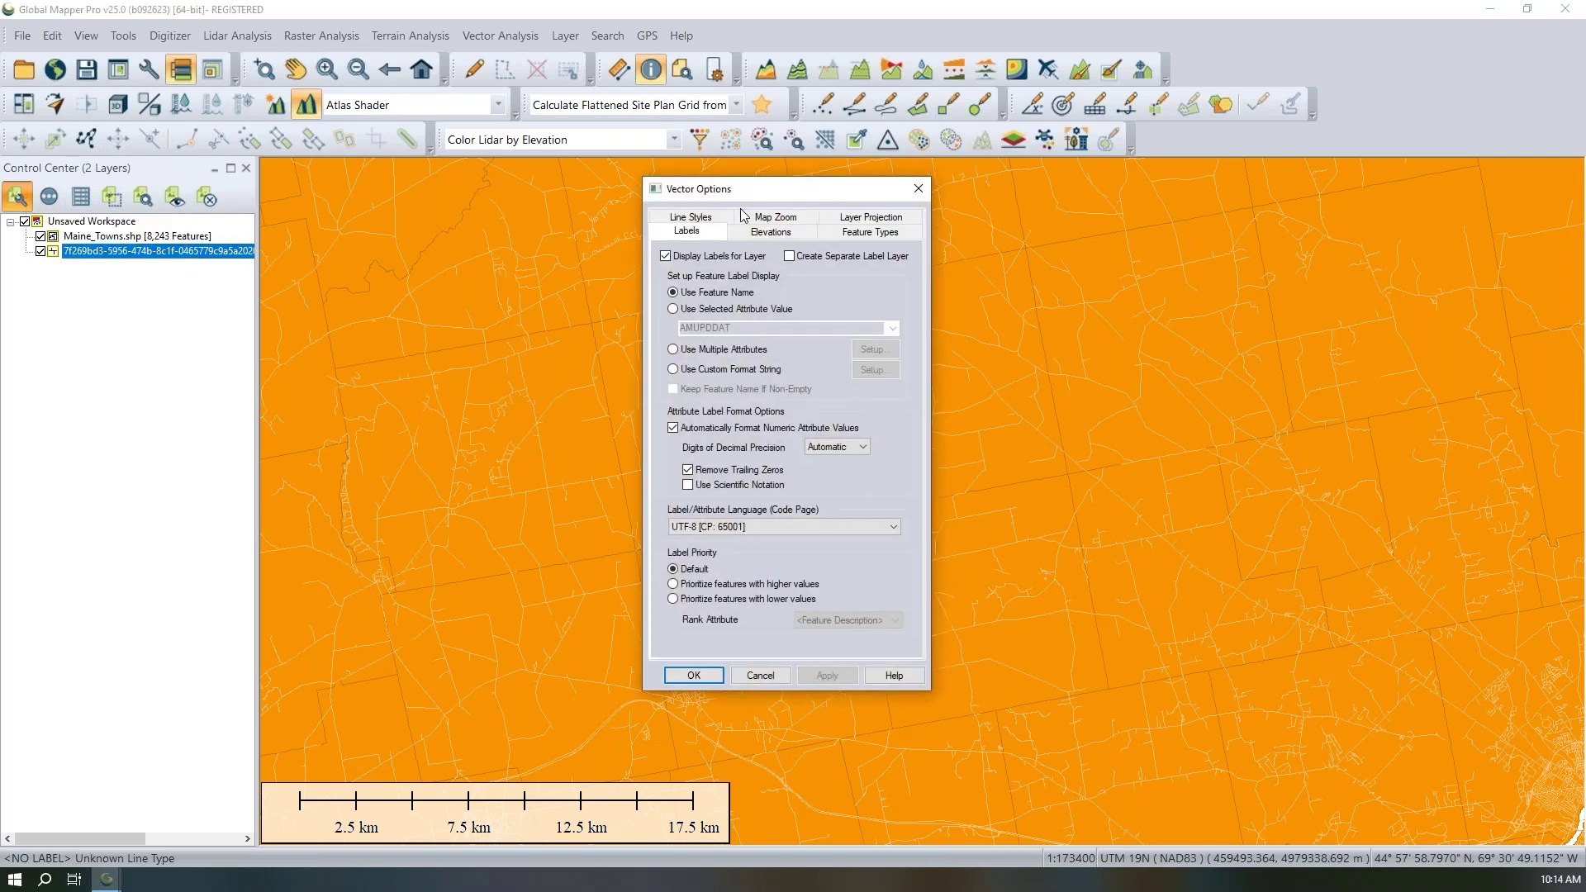
drag(743, 196, 579, 220)
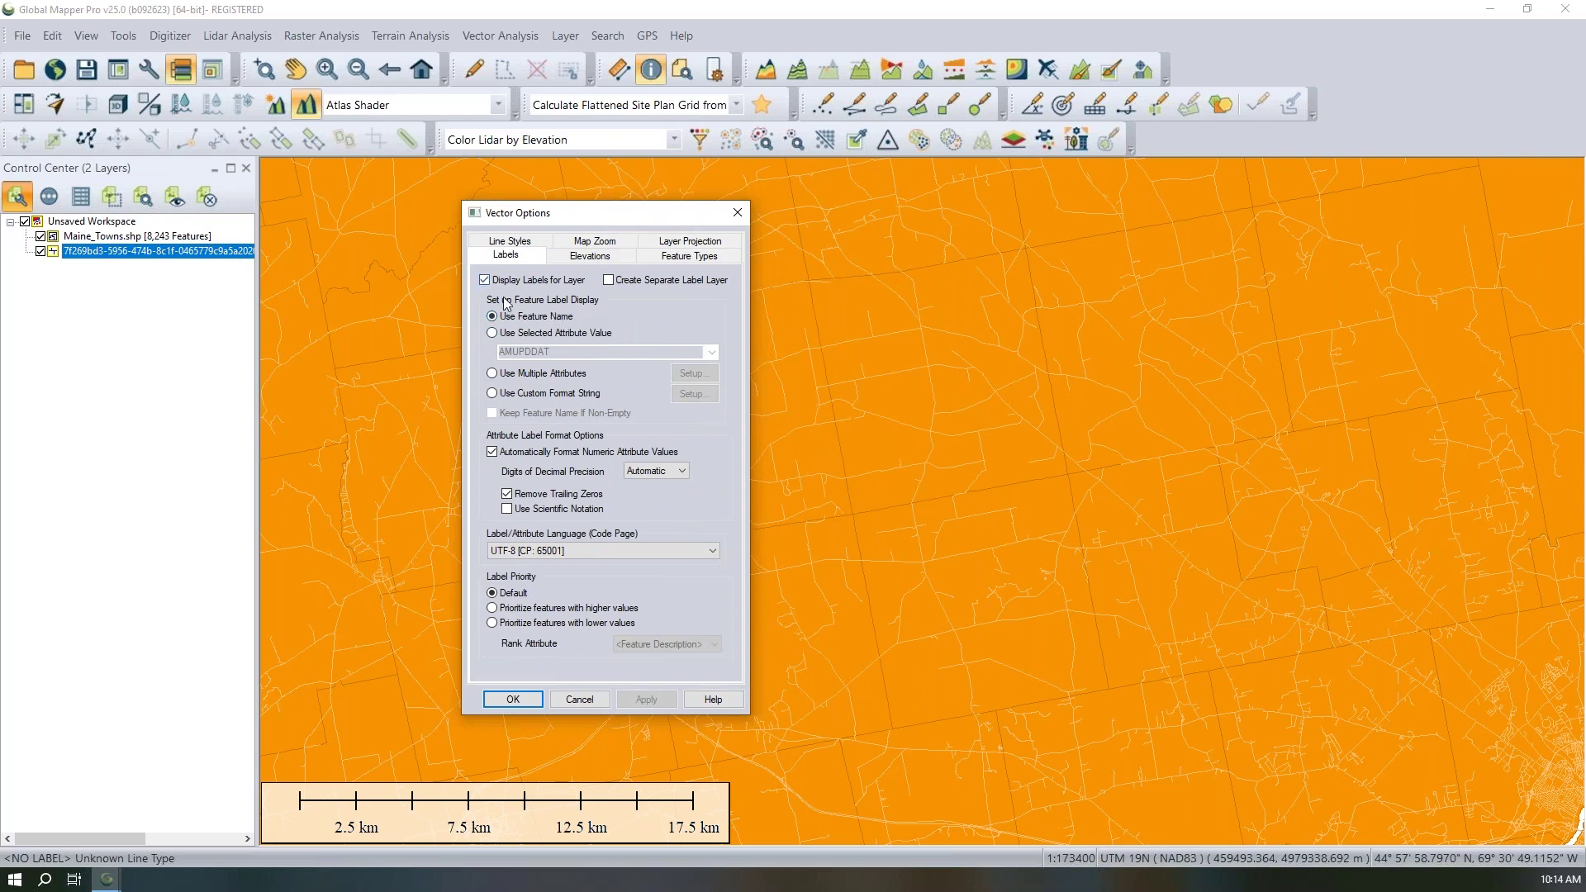
click(498, 243)
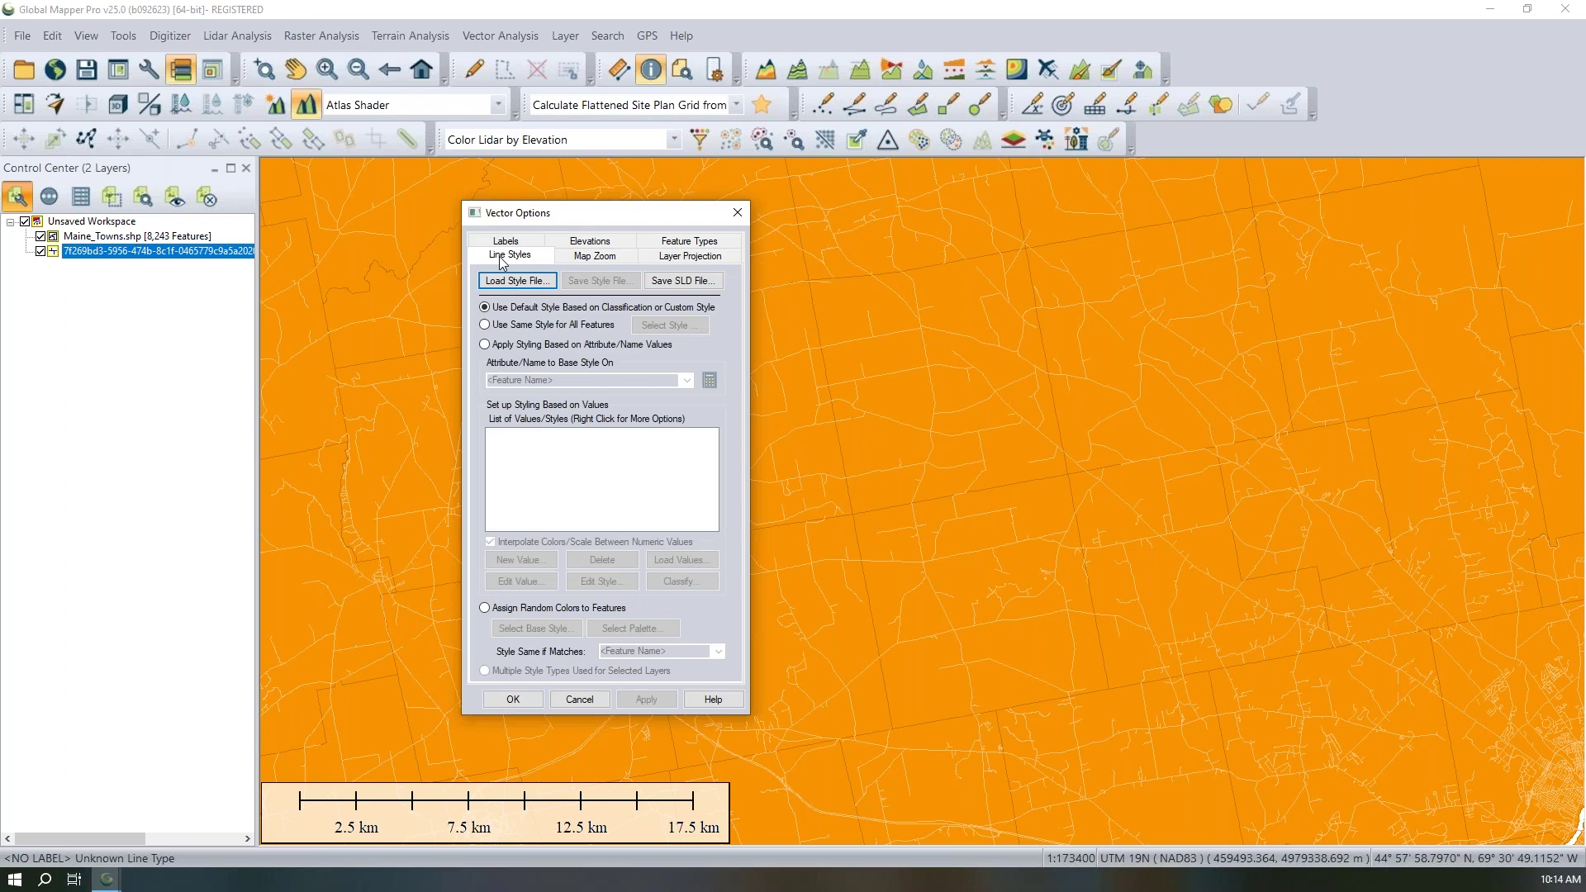
click(522, 325)
- Choose a light violet-blue line color (RGB 128, 128, 255) for the layer's line style
drag(672, 299, 768, 347)
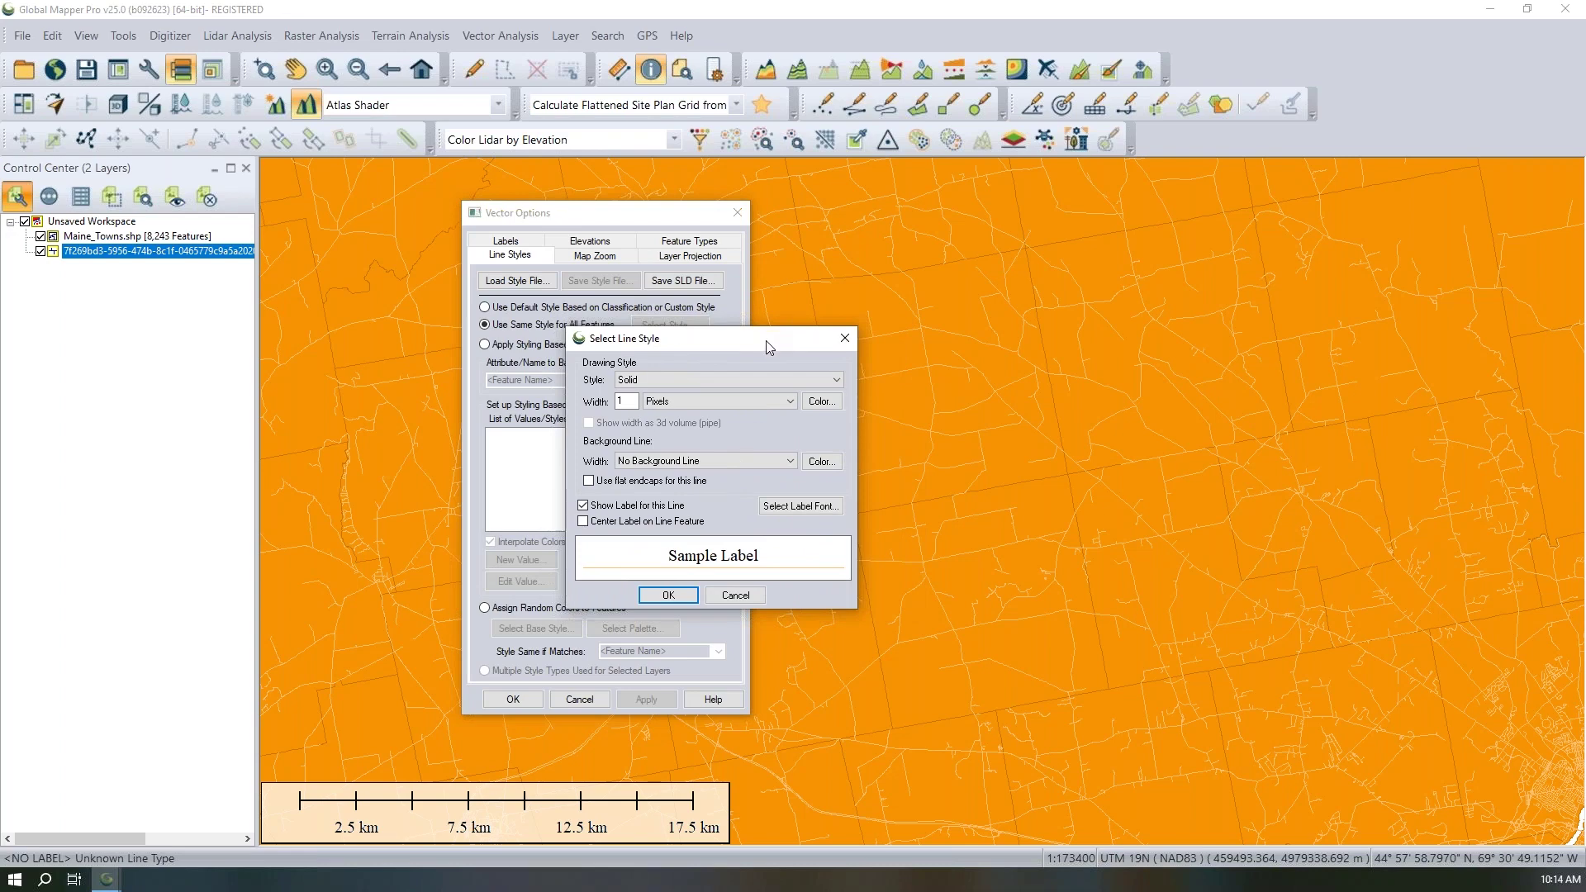
click(821, 401)
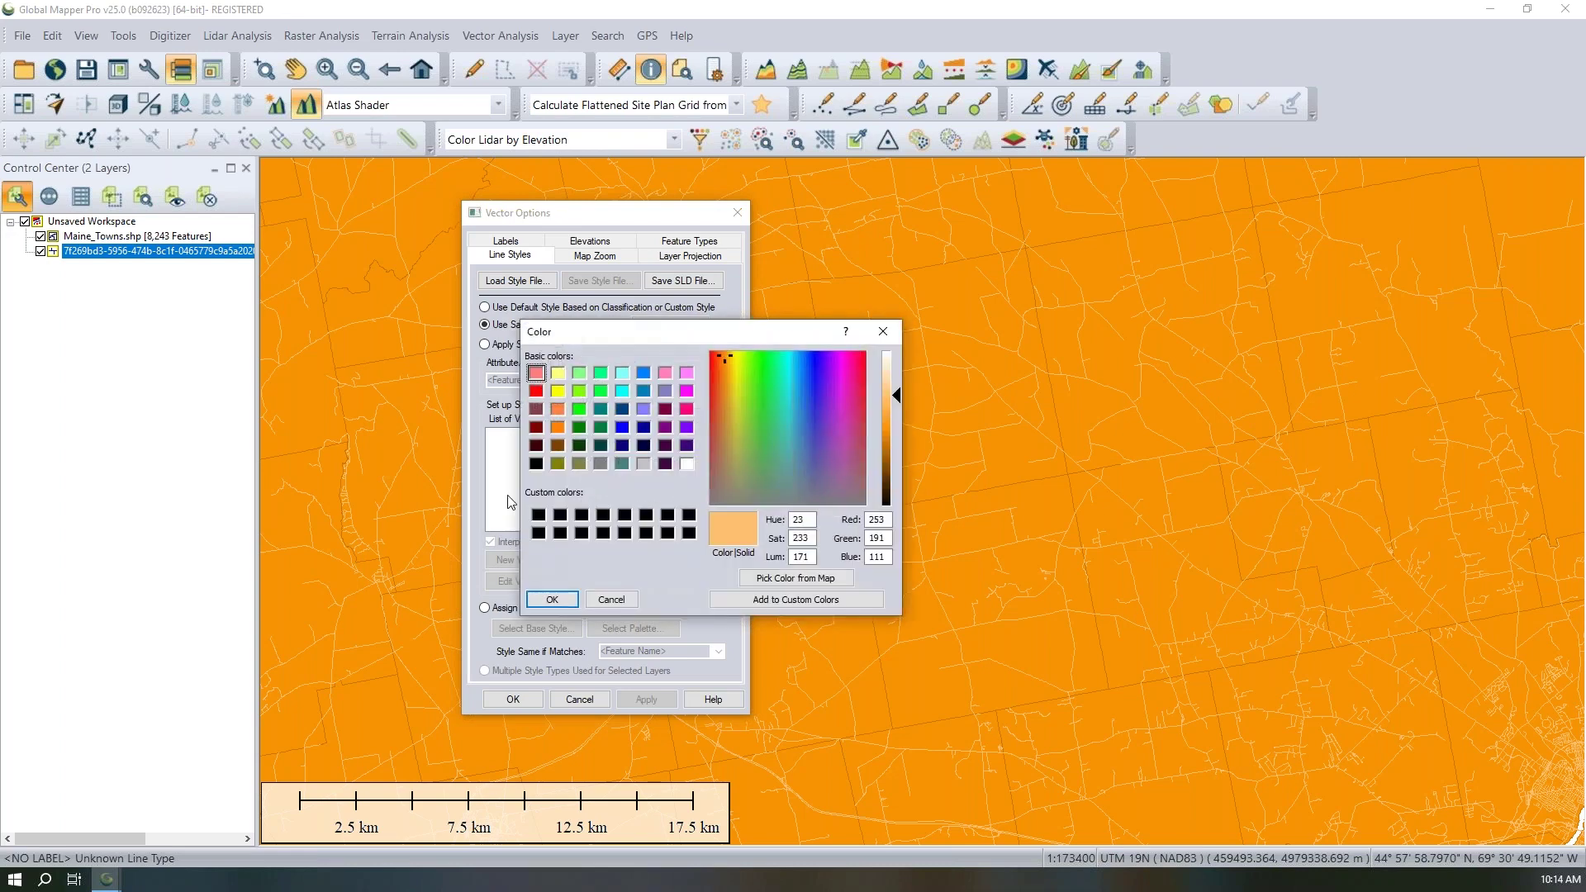
click(643, 408)
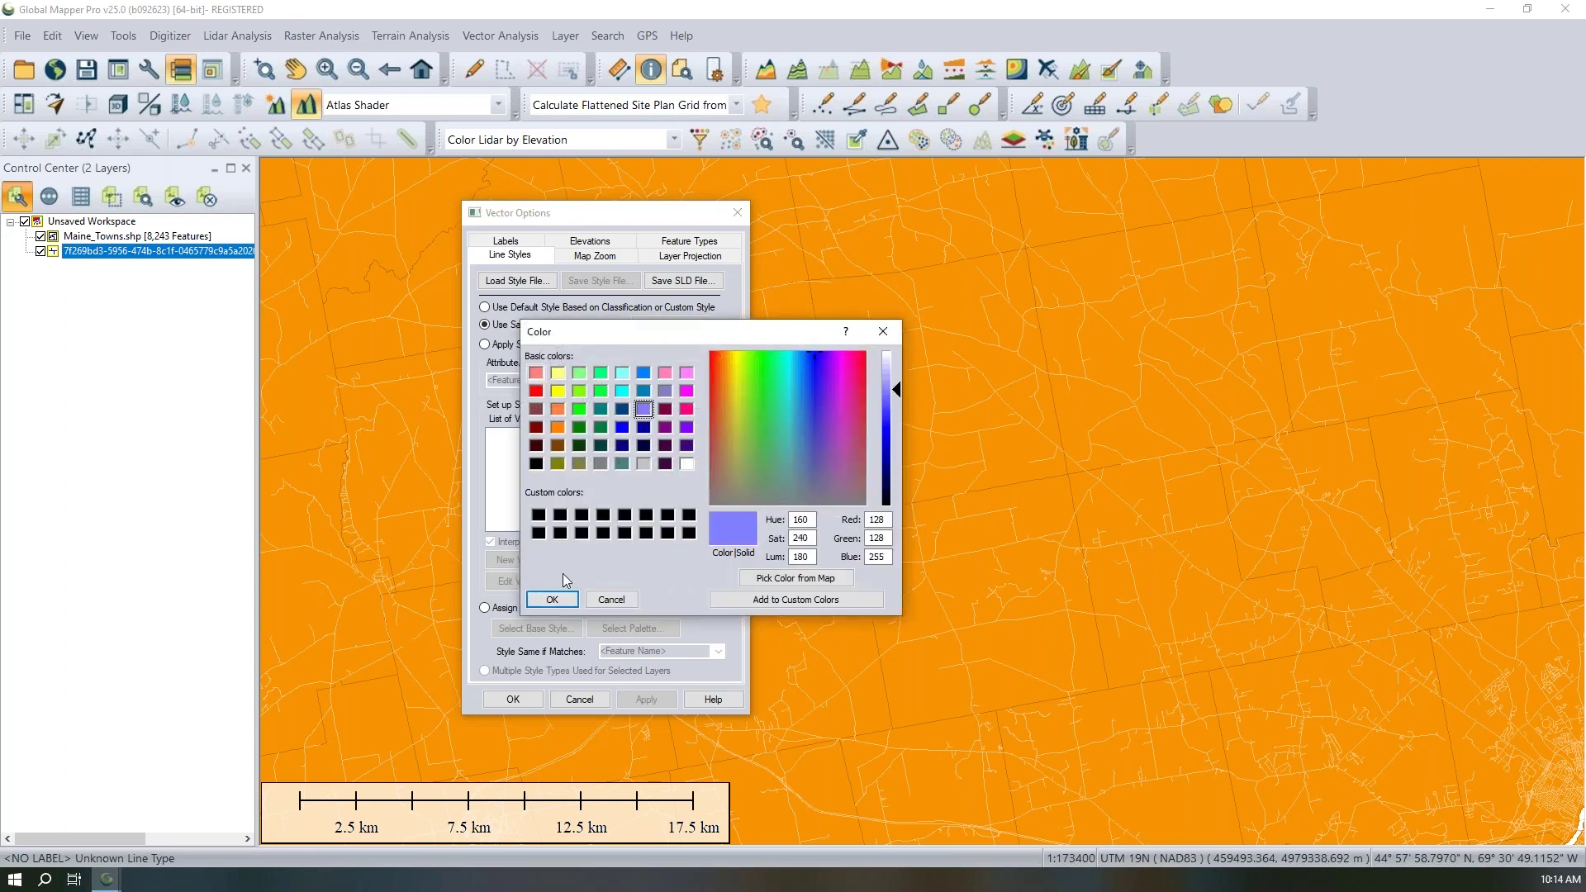
click(562, 596)
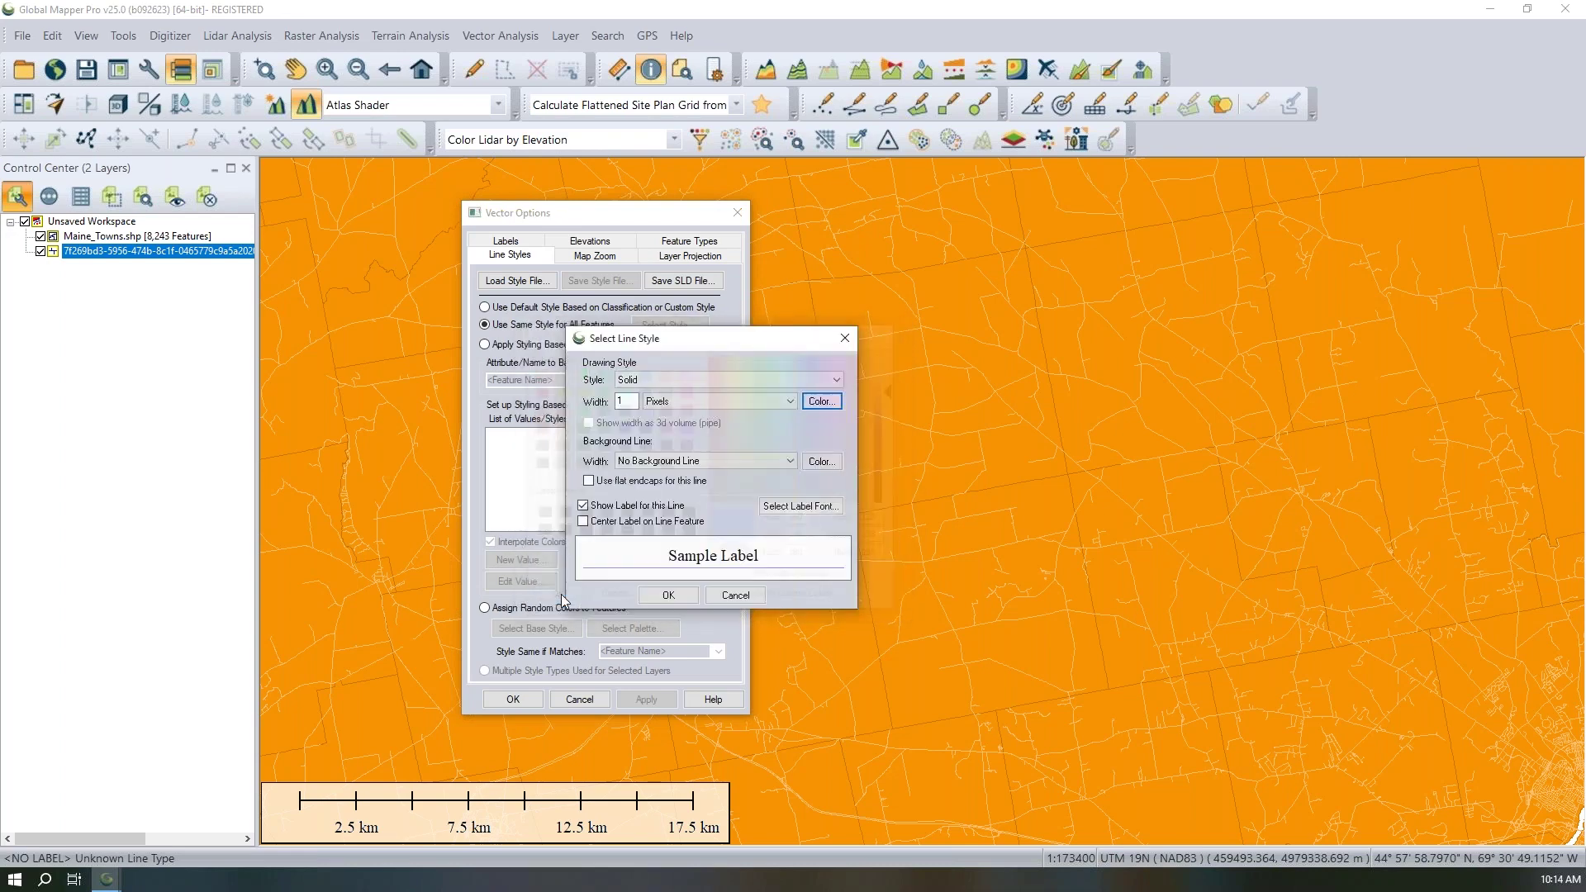
- Apply the chosen line style to the layer and return it to the default style based on classification or custom style
click(658, 596)
click(623, 704)
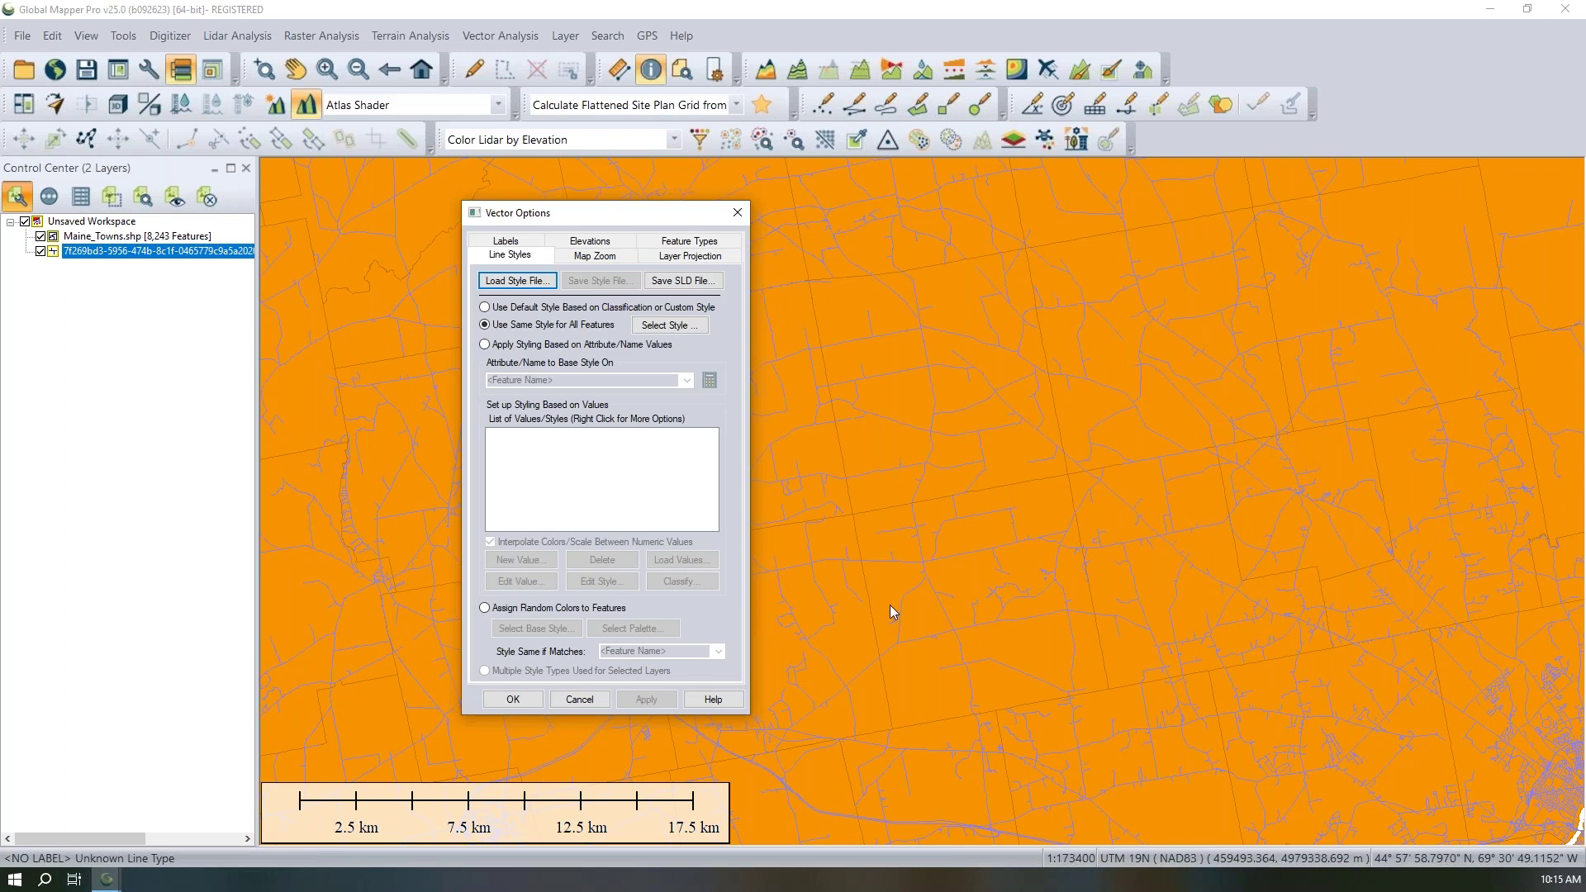
click(596, 308)
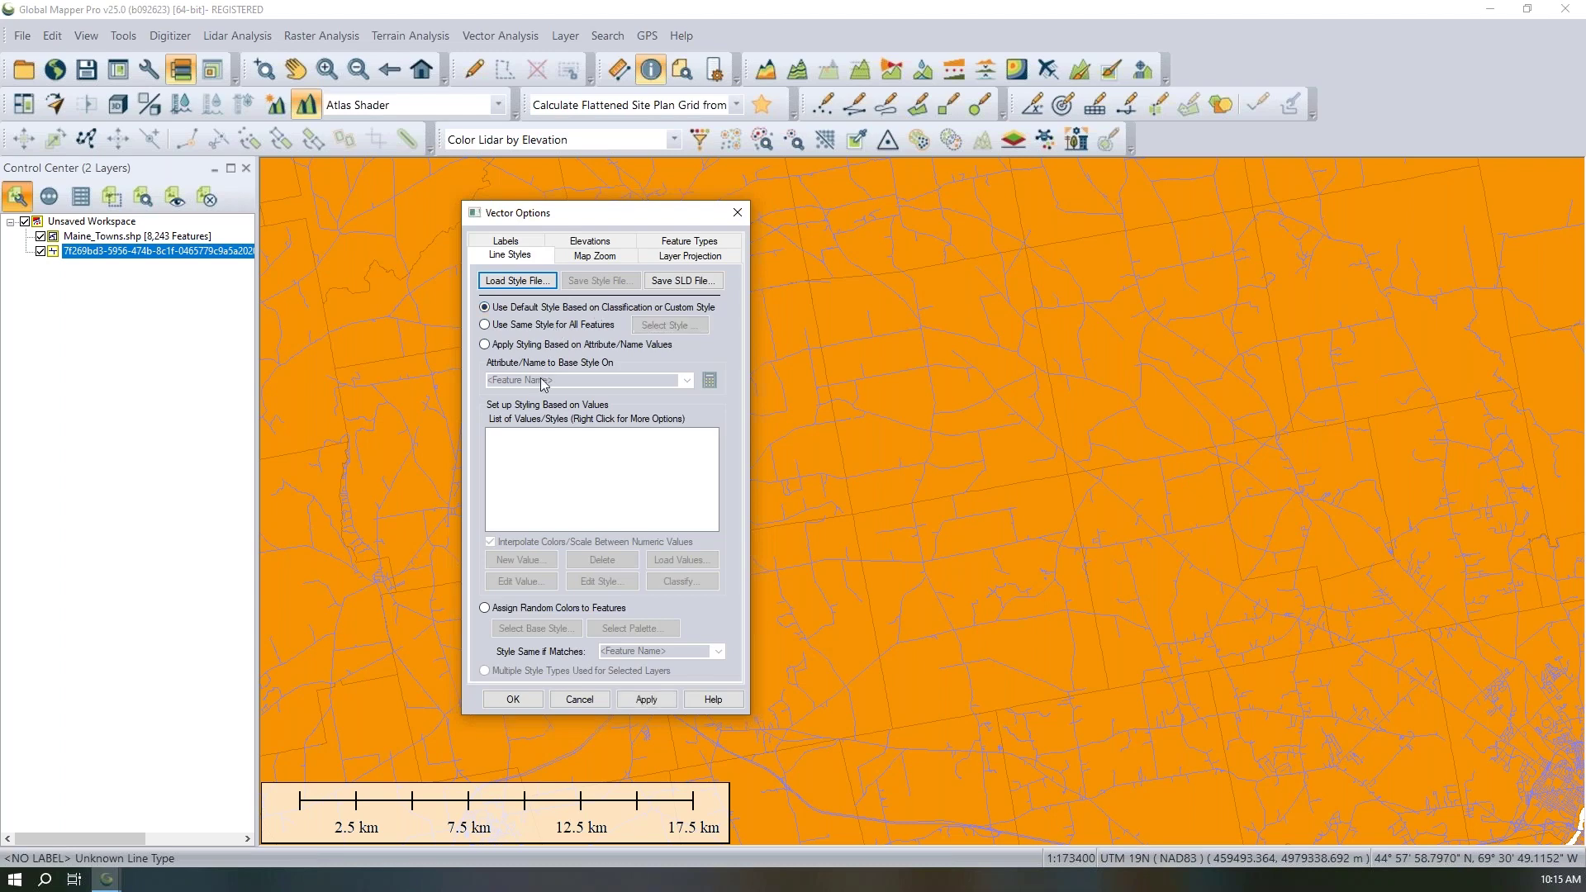
click(647, 699)
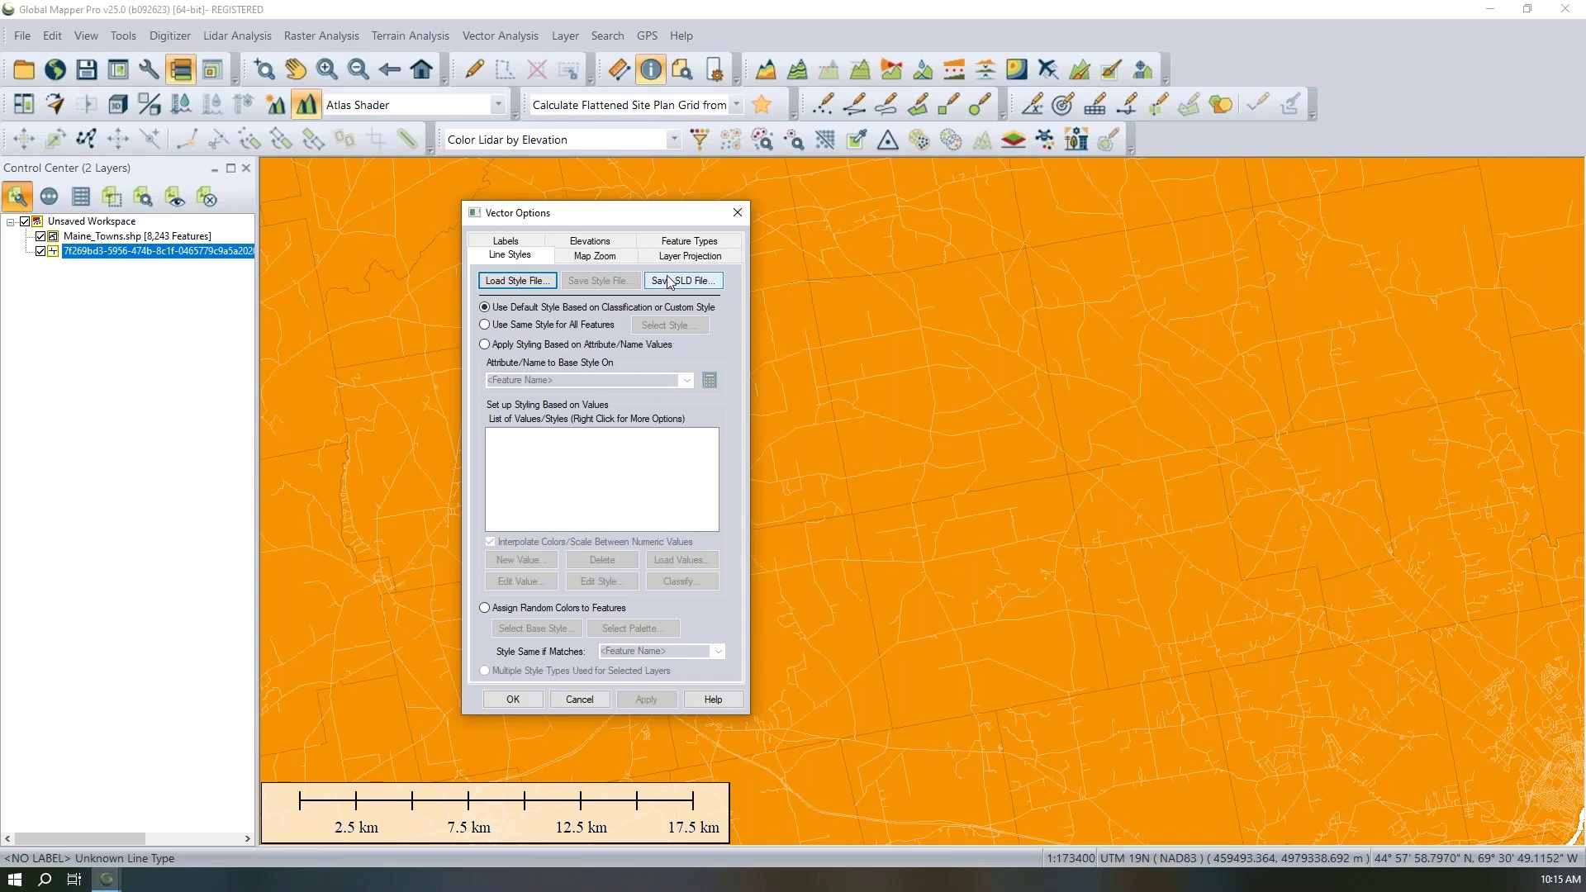
- Classify the layer's unclassified line features as Road and apply the change
click(663, 244)
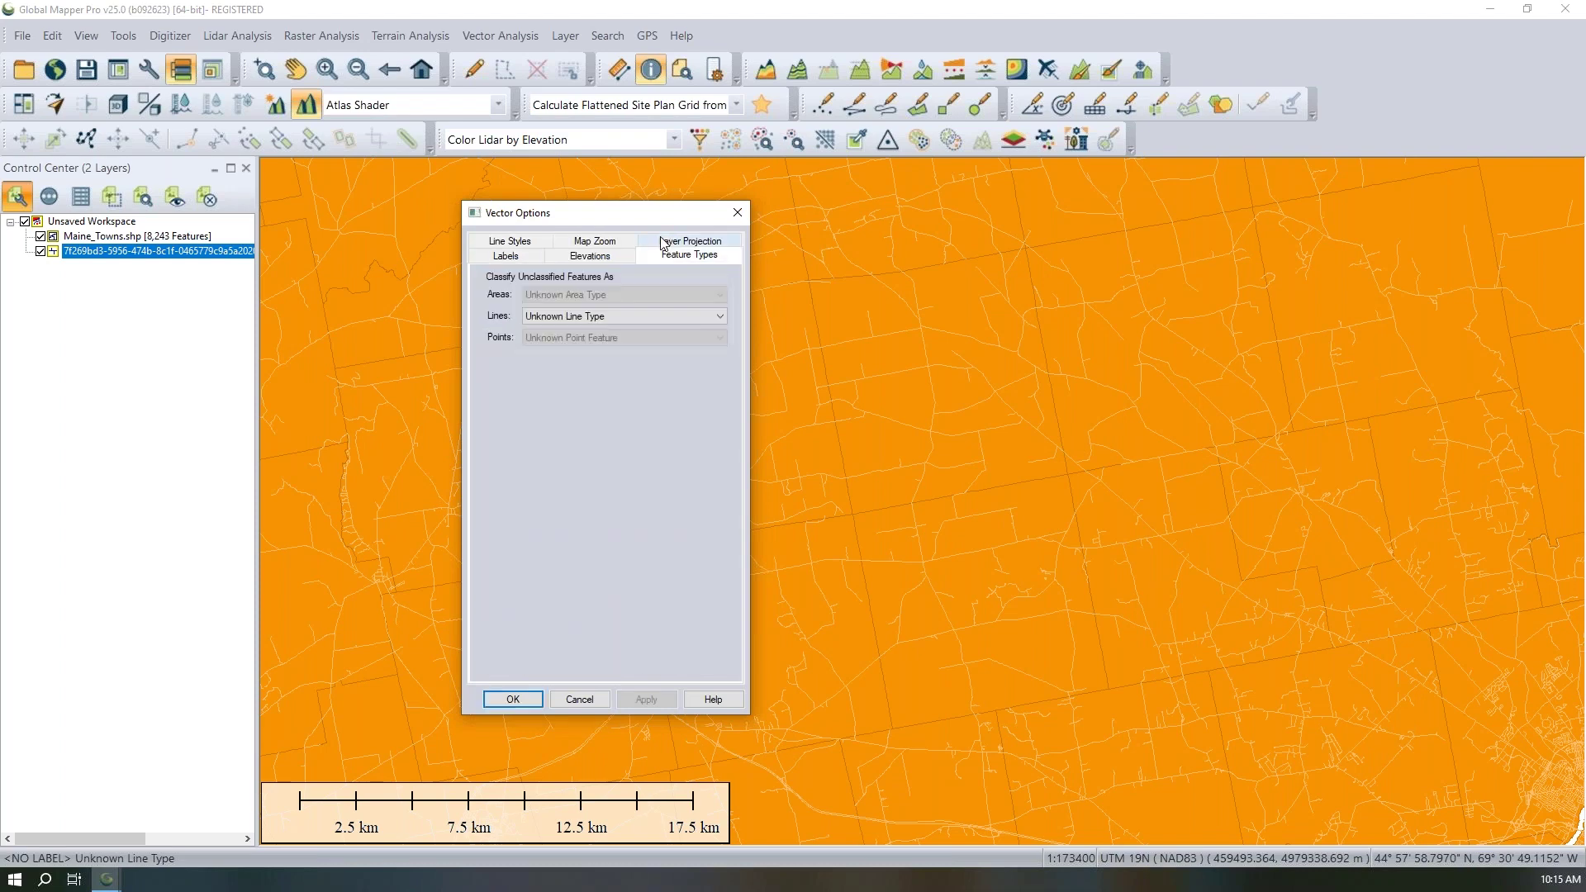
click(595, 321)
click(596, 318)
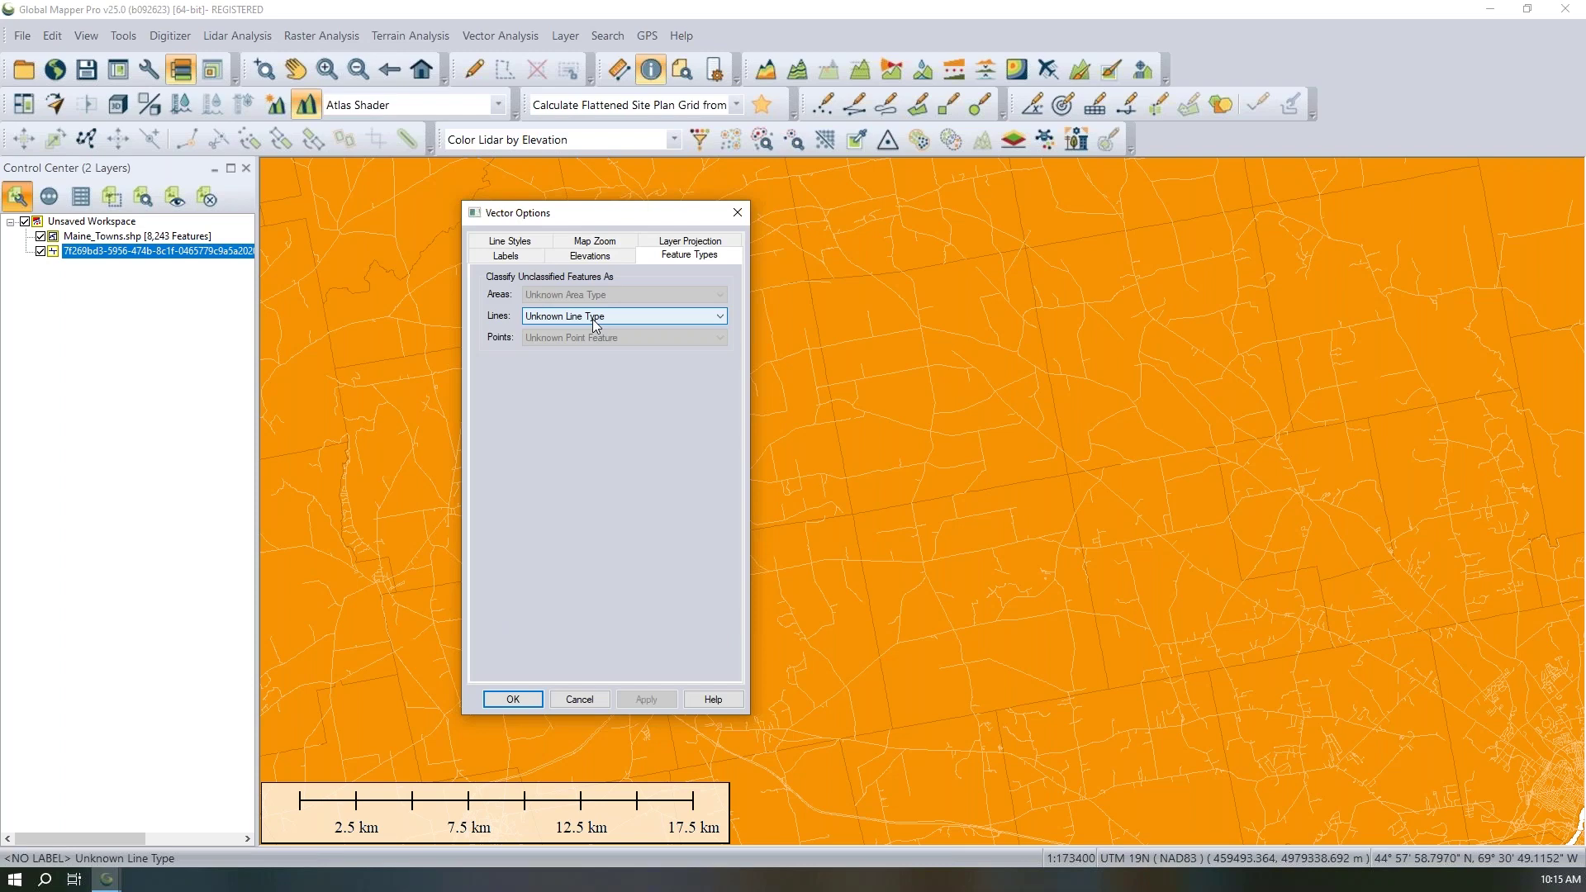
click(595, 321)
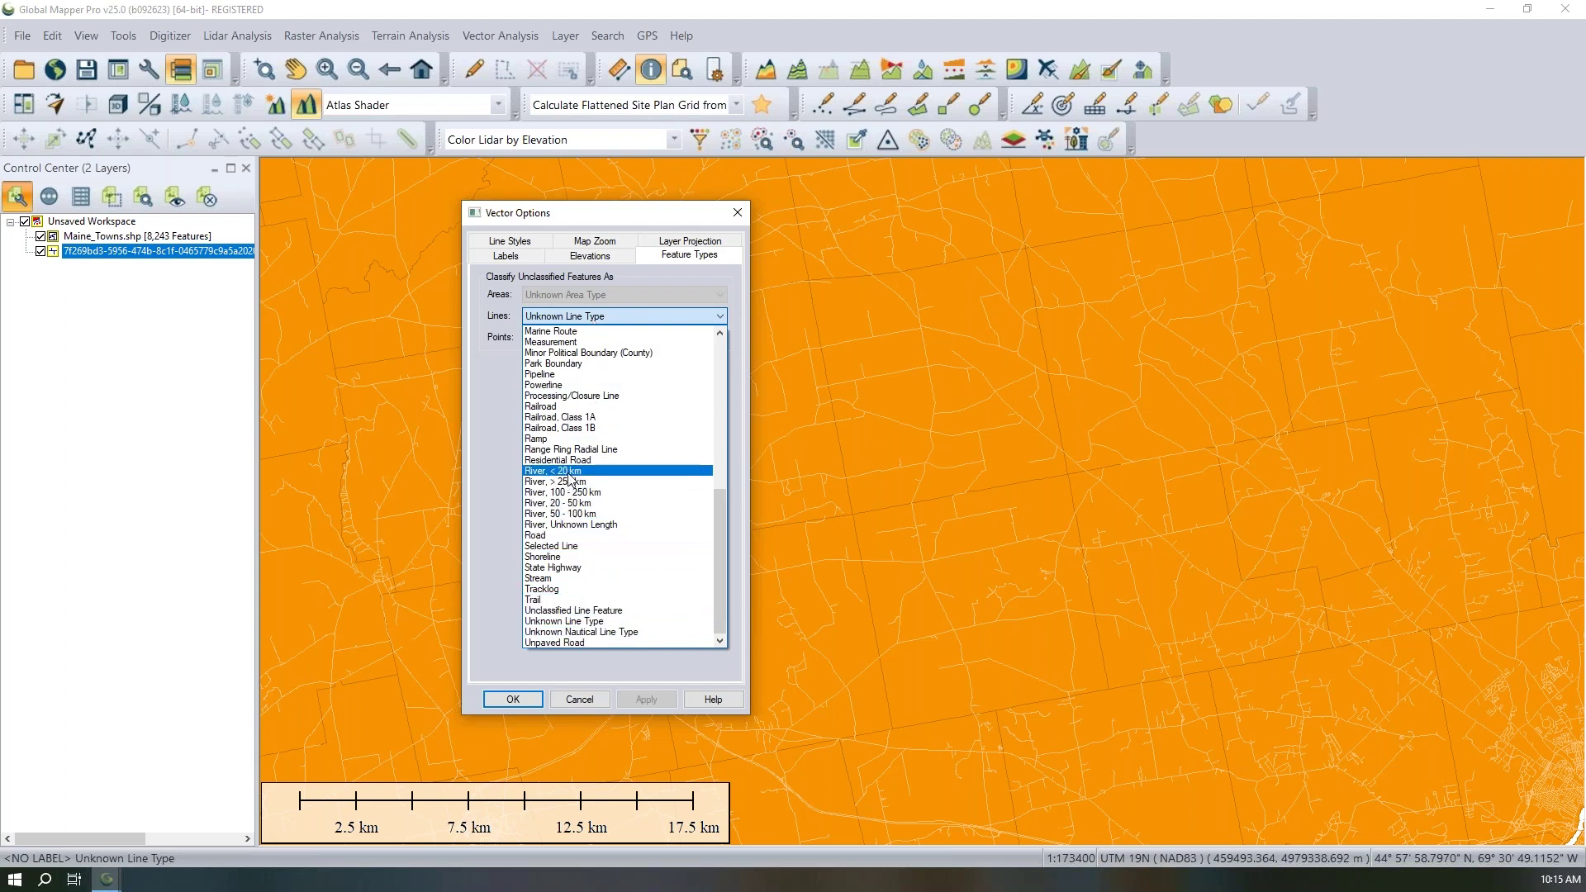
click(576, 535)
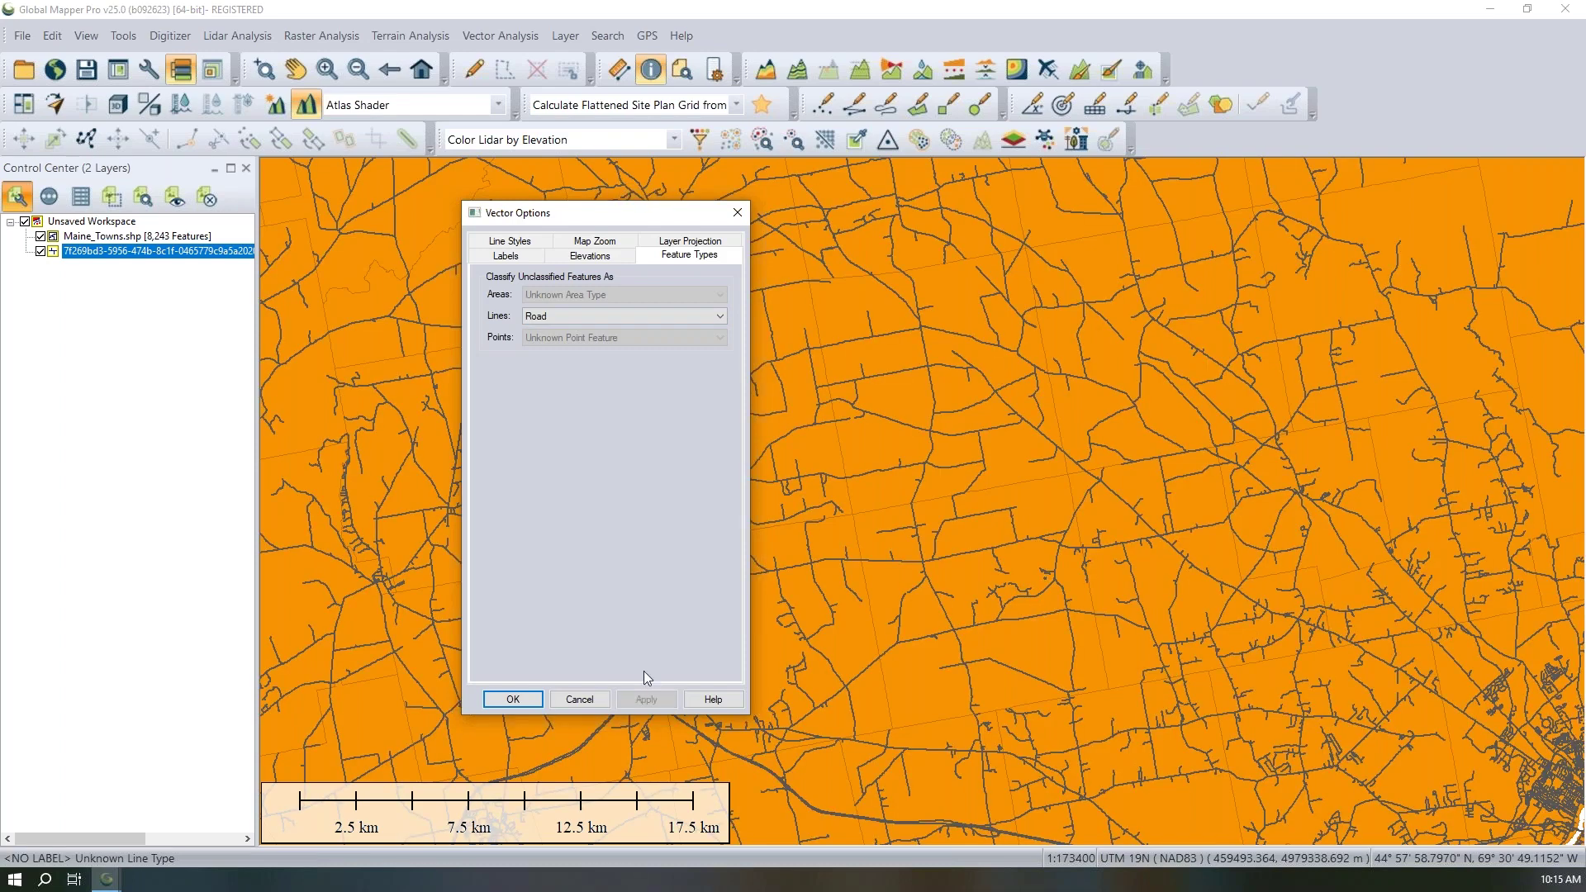
- Try the Trail classification for the layer's unclassified lines and set it back to Road
click(649, 328)
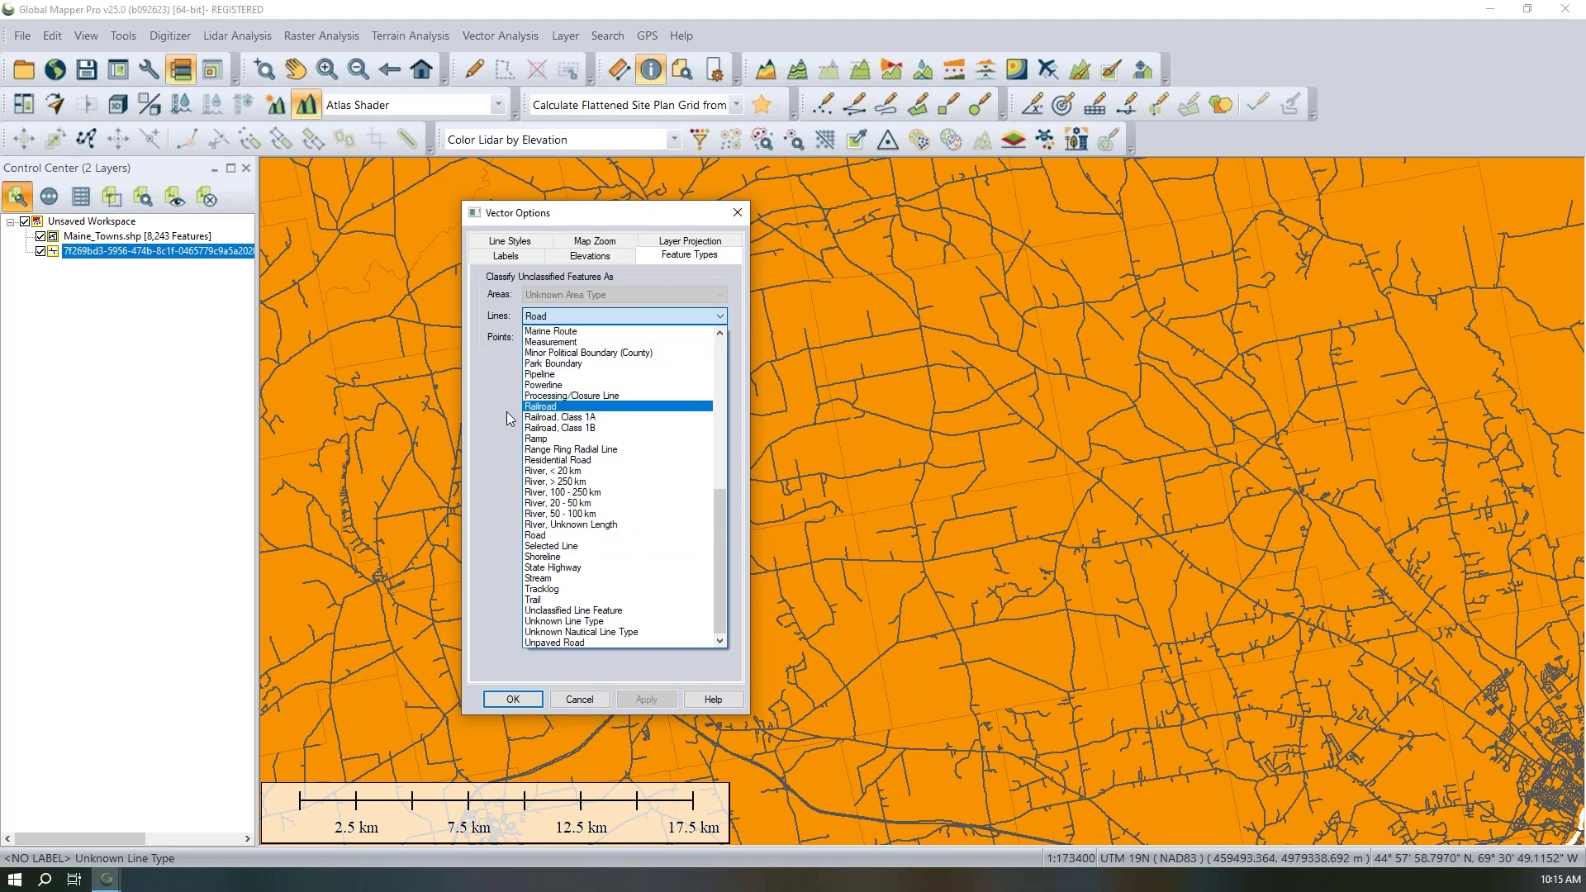
click(565, 601)
click(649, 701)
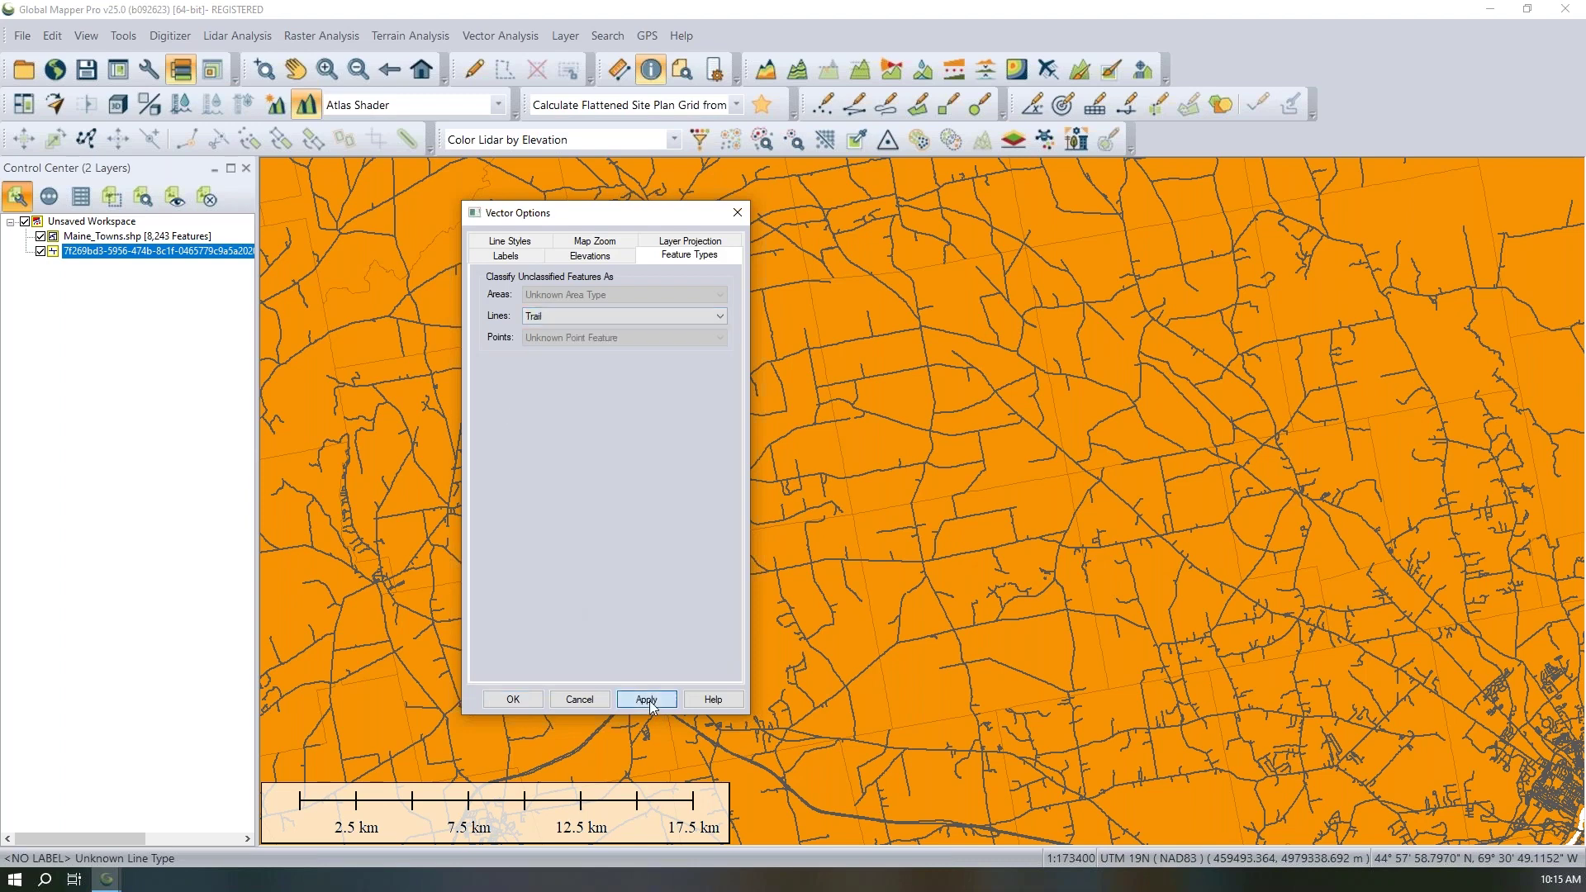
click(547, 314)
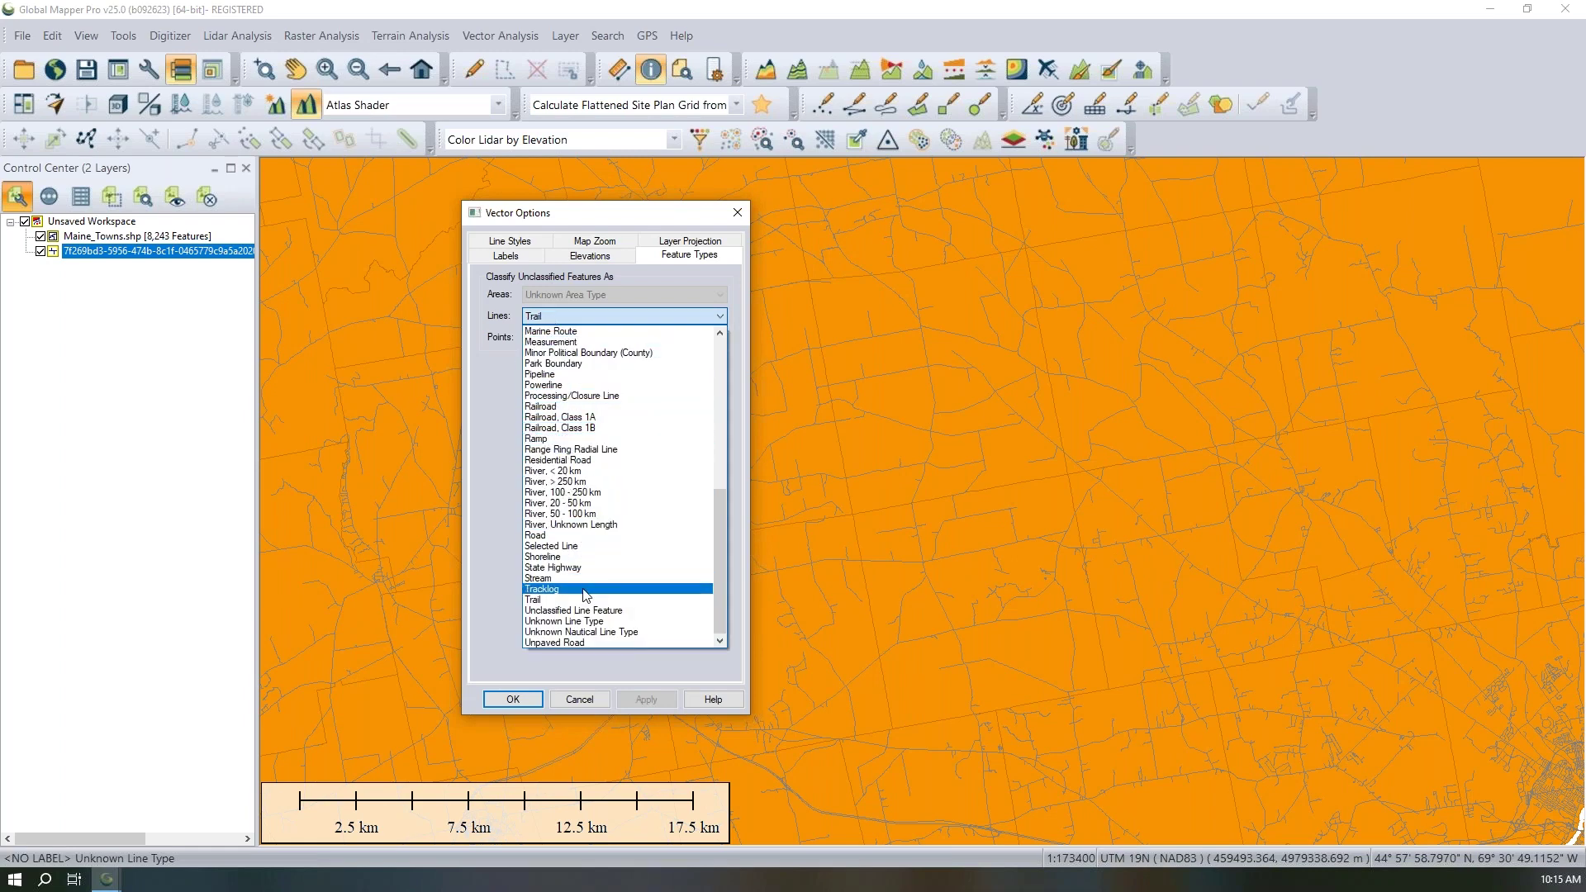
click(558, 538)
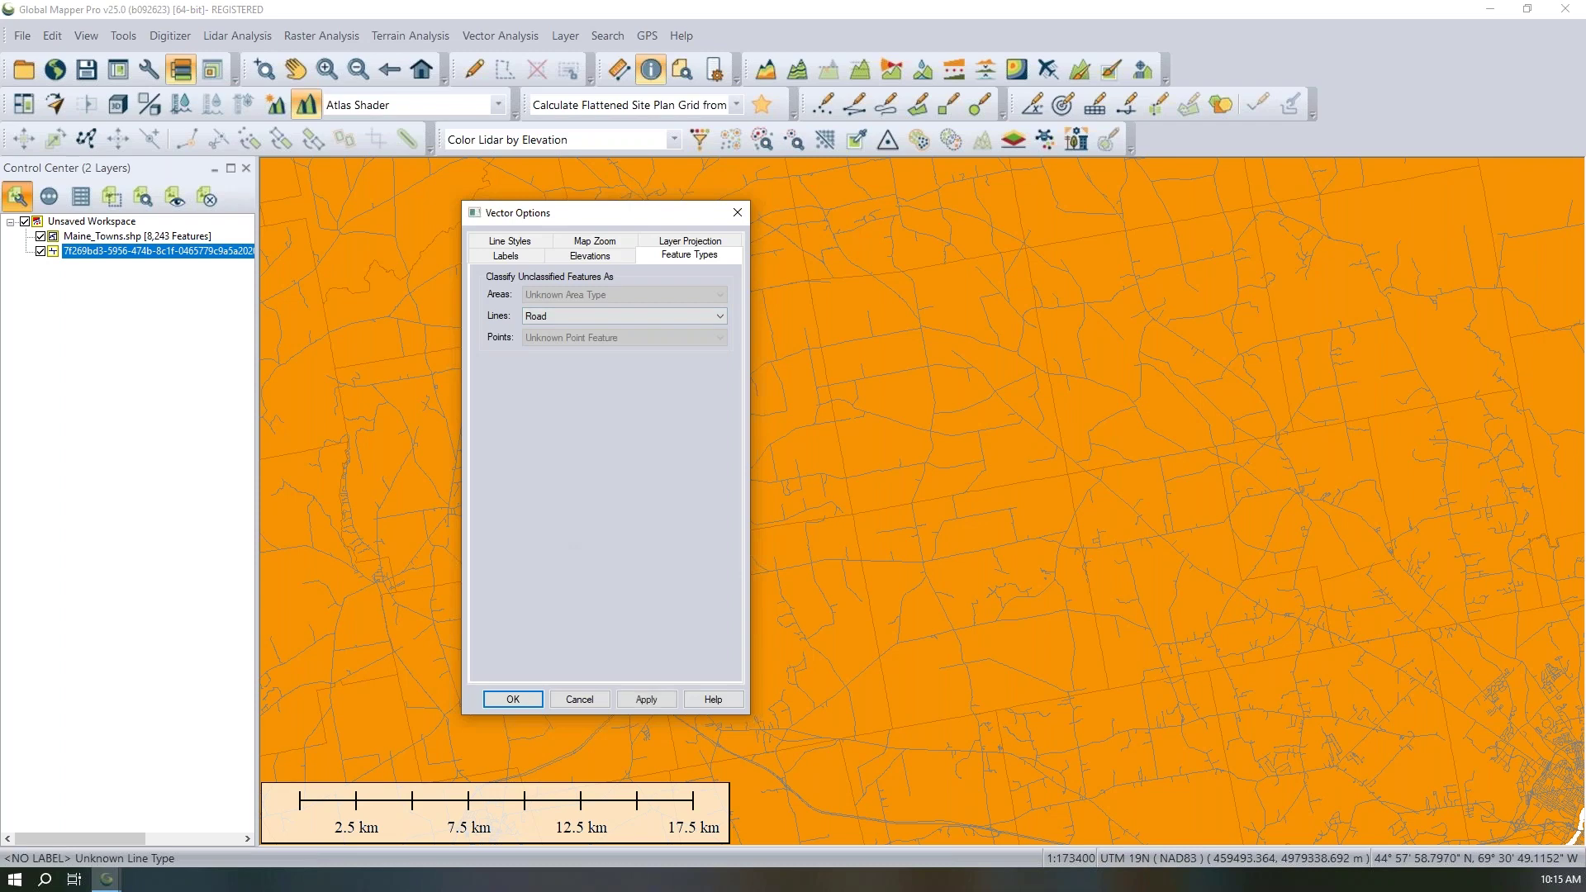
click(648, 699)
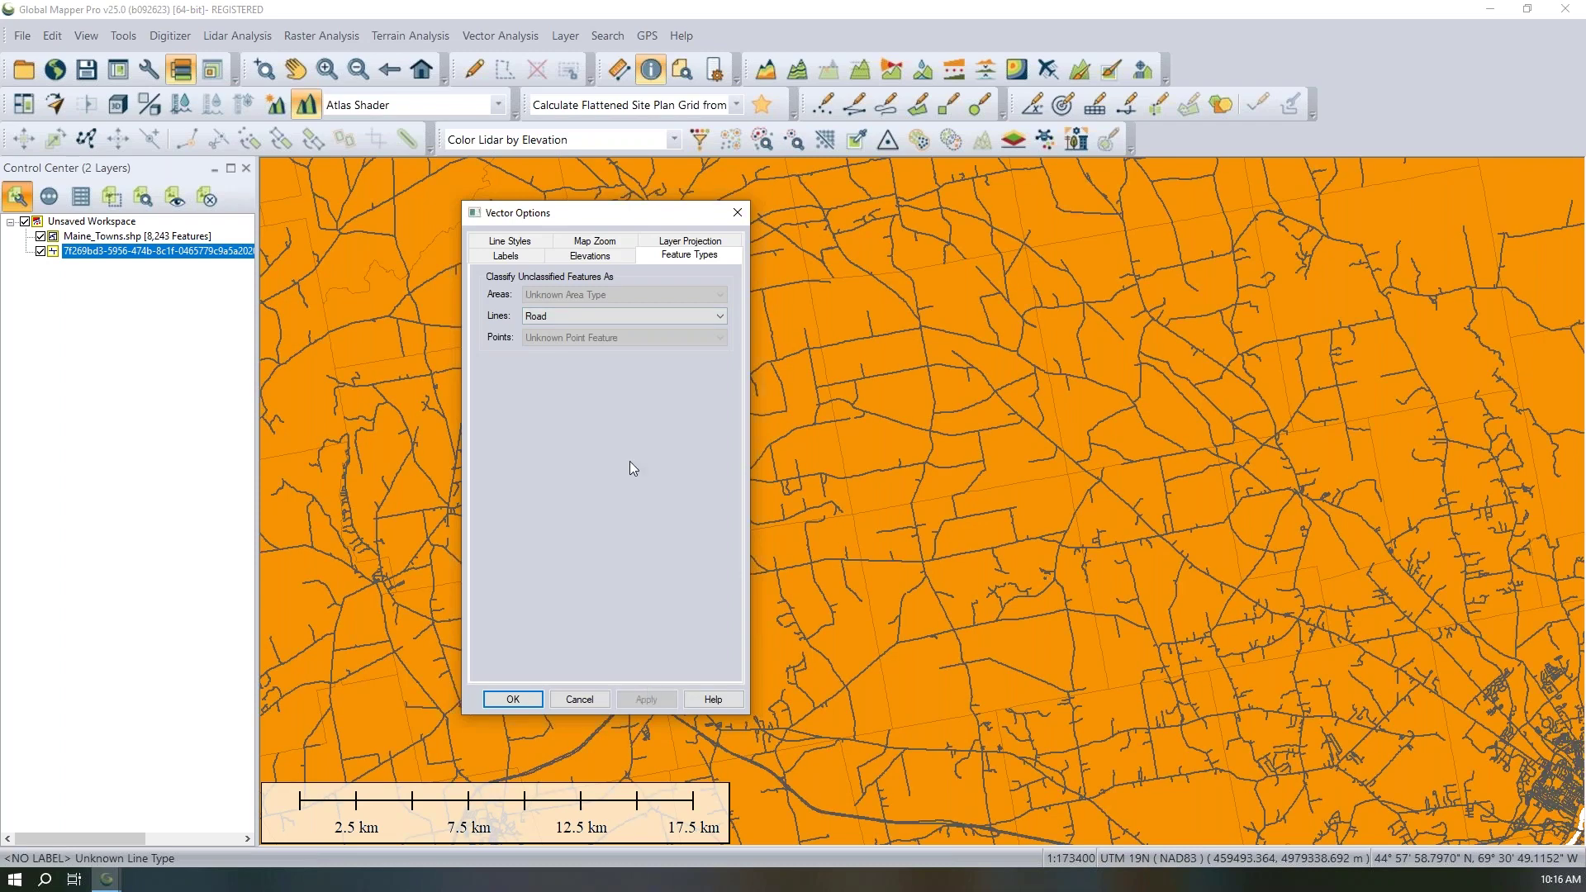
- Close the layer's vector options and save the workspace as Maine in the v25 Webinar folder
click(738, 213)
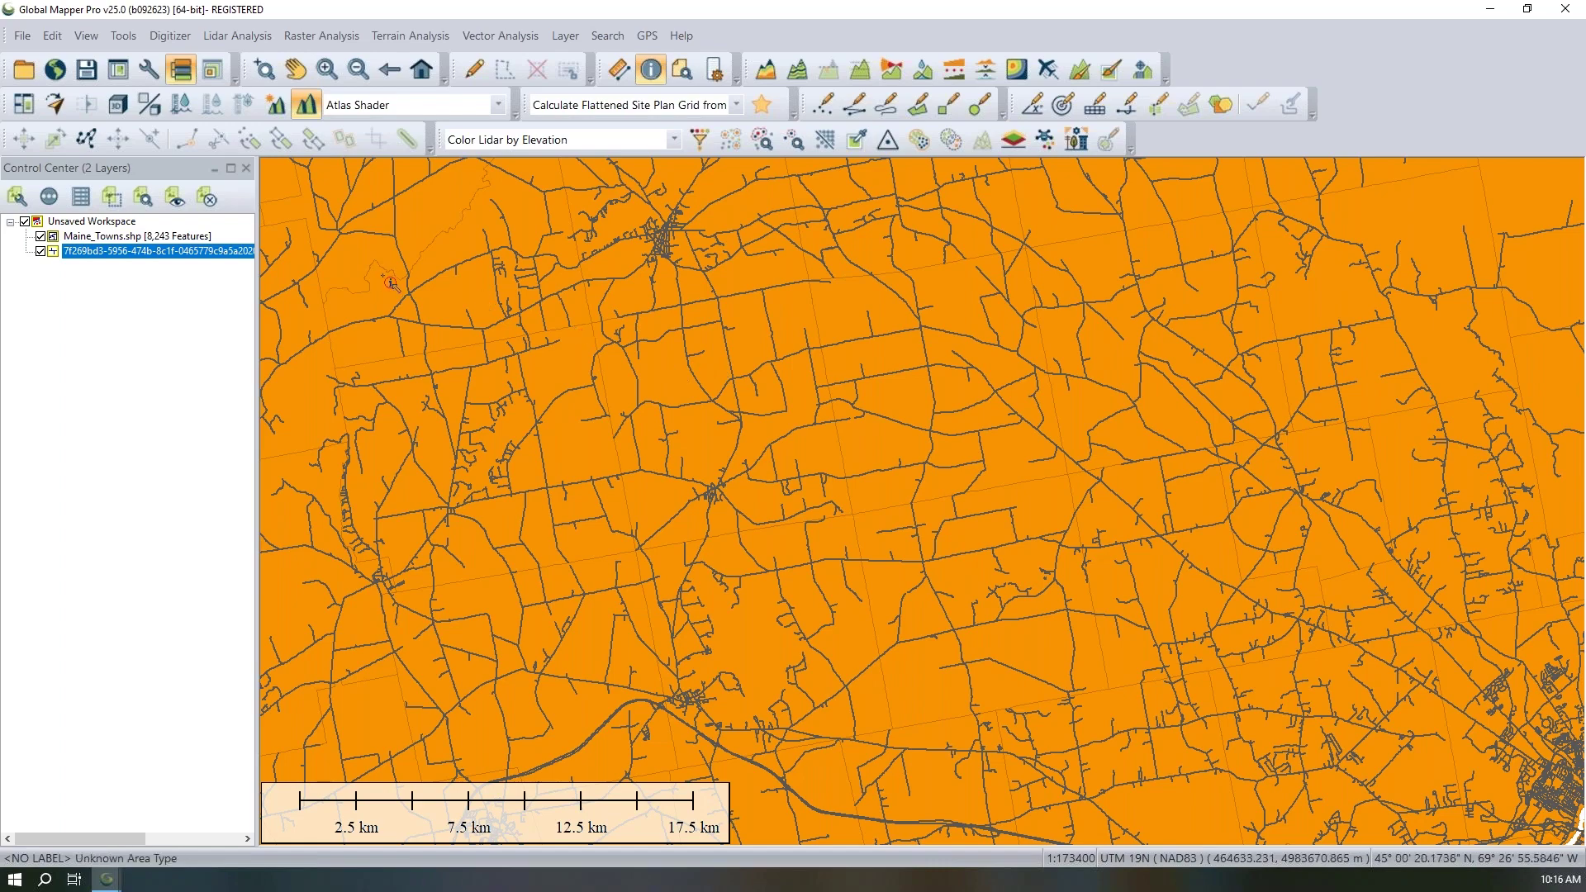
scroll(689, 385, down, 1)
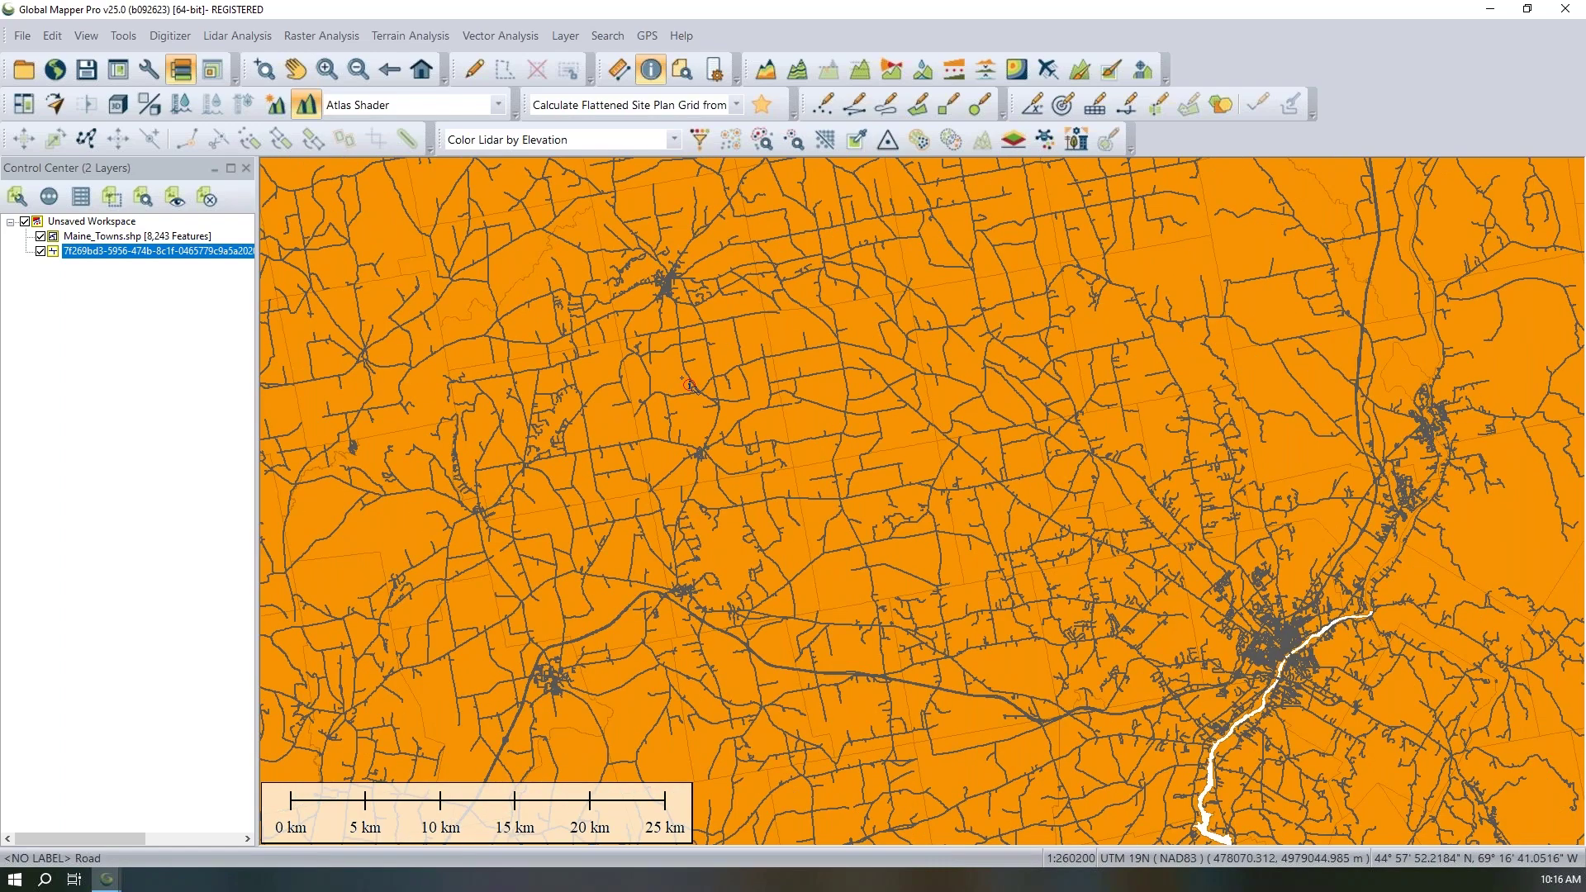
scroll(661, 281, up, 2)
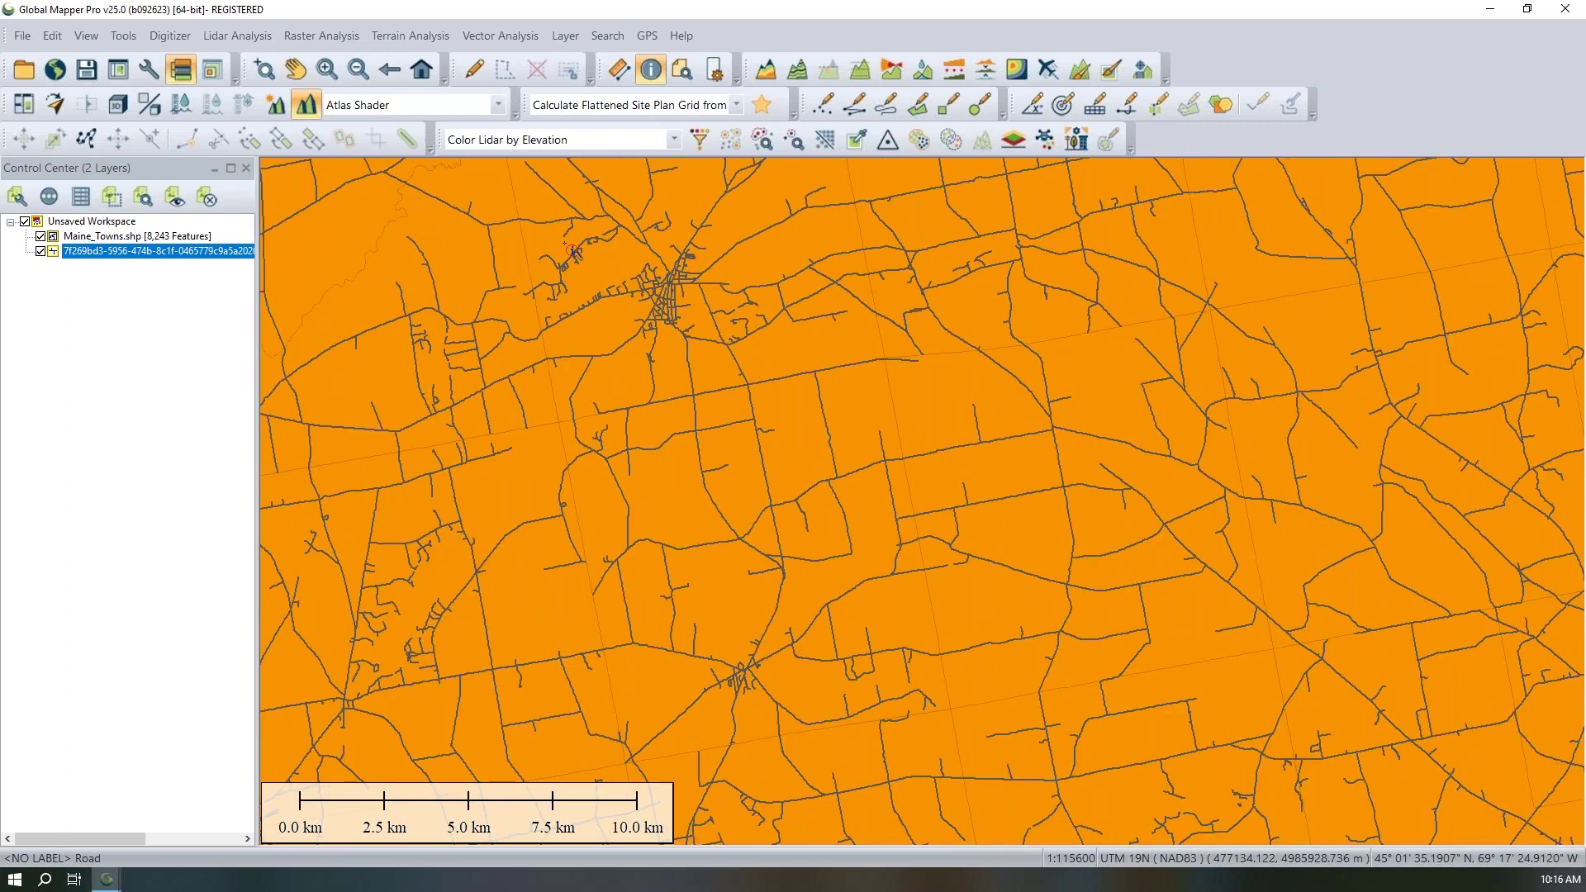
key(ctrl+s)
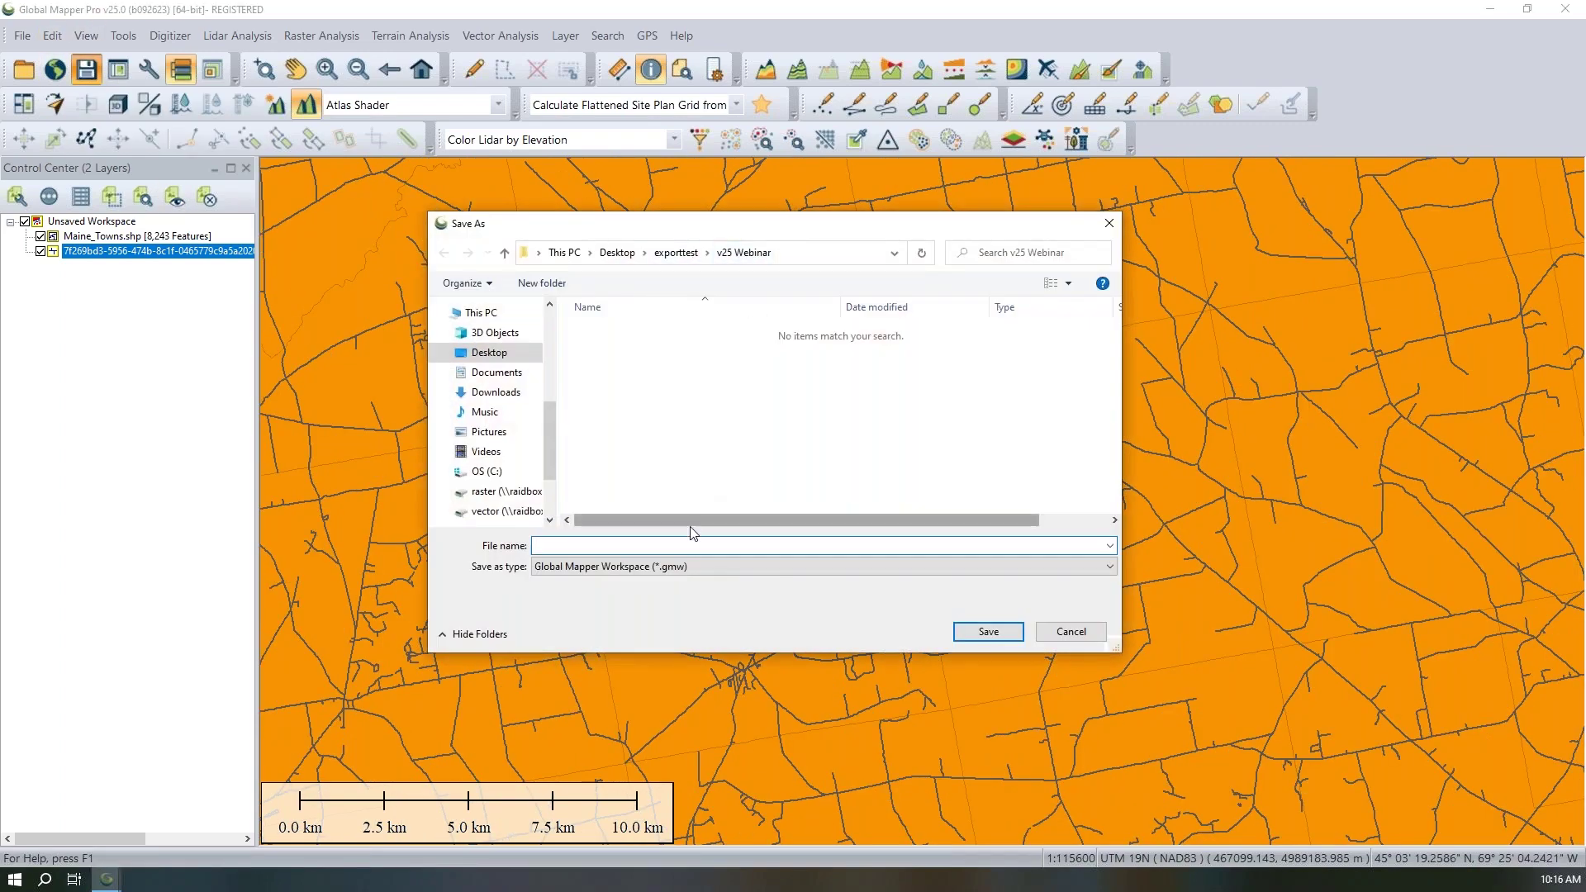
text(Maine)
click(968, 641)
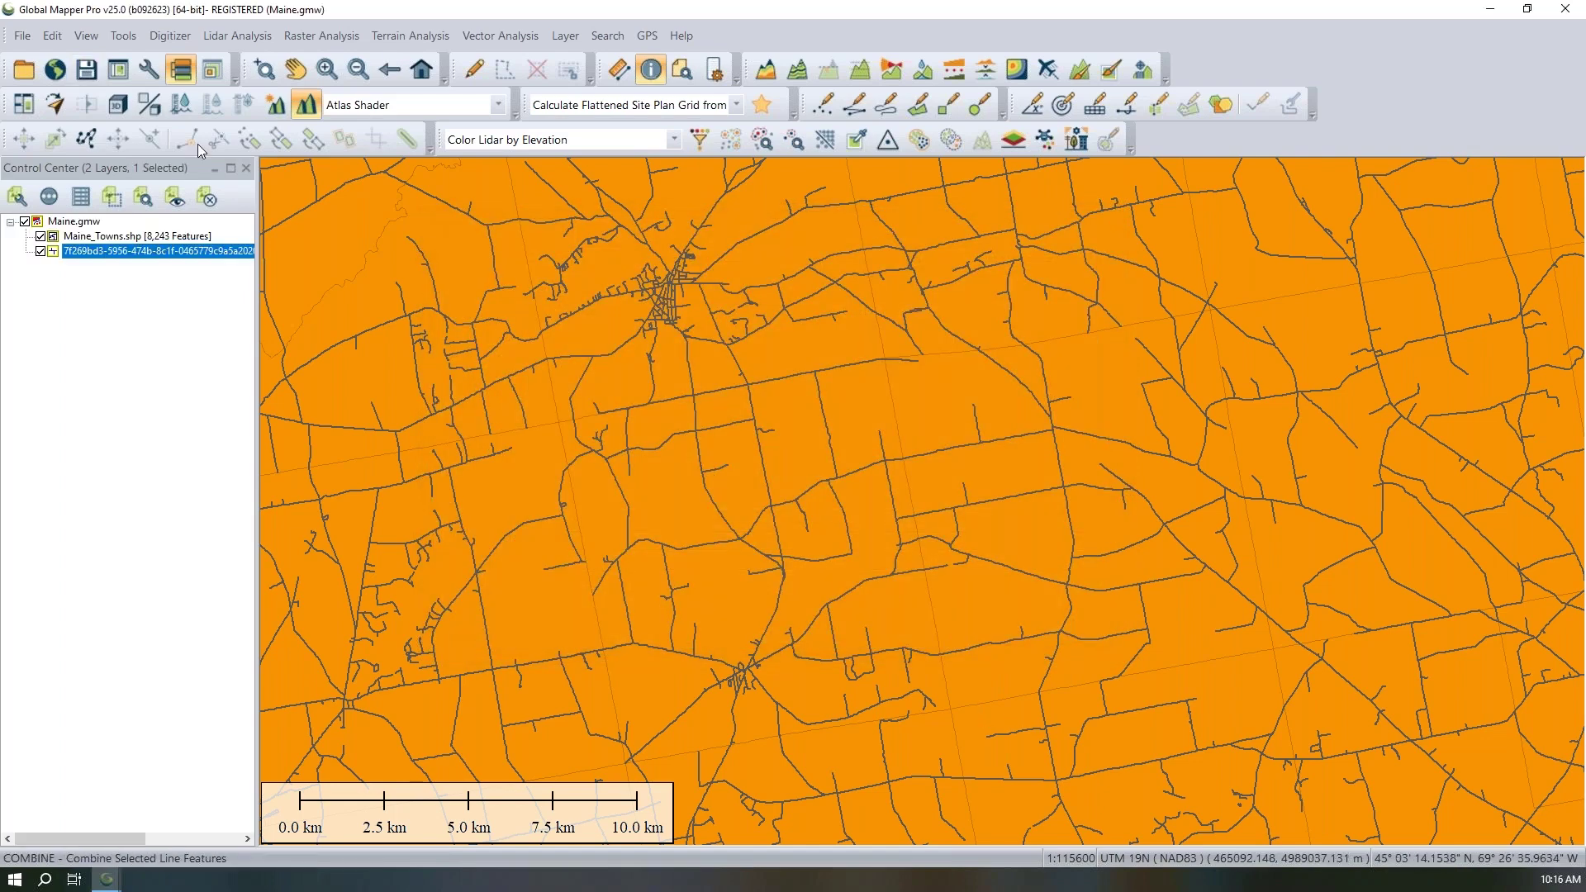
- Unload all layers and reopen the Maine.gmw workspace from the exporttest\v25 Webinar folder on the Desktop
click(22, 35)
click(145, 257)
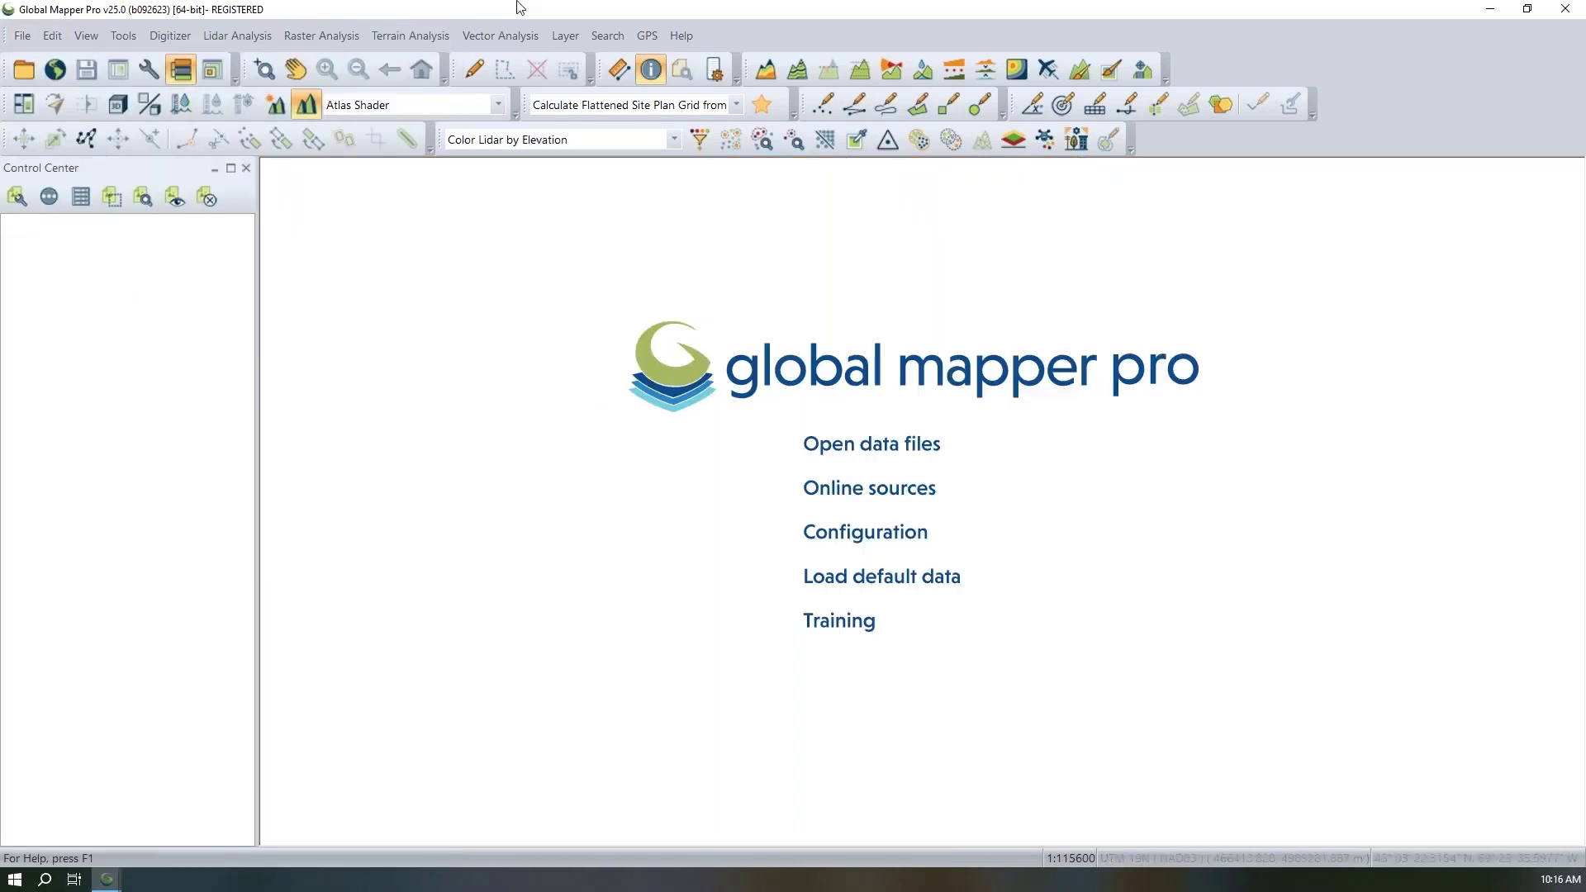
click(841, 445)
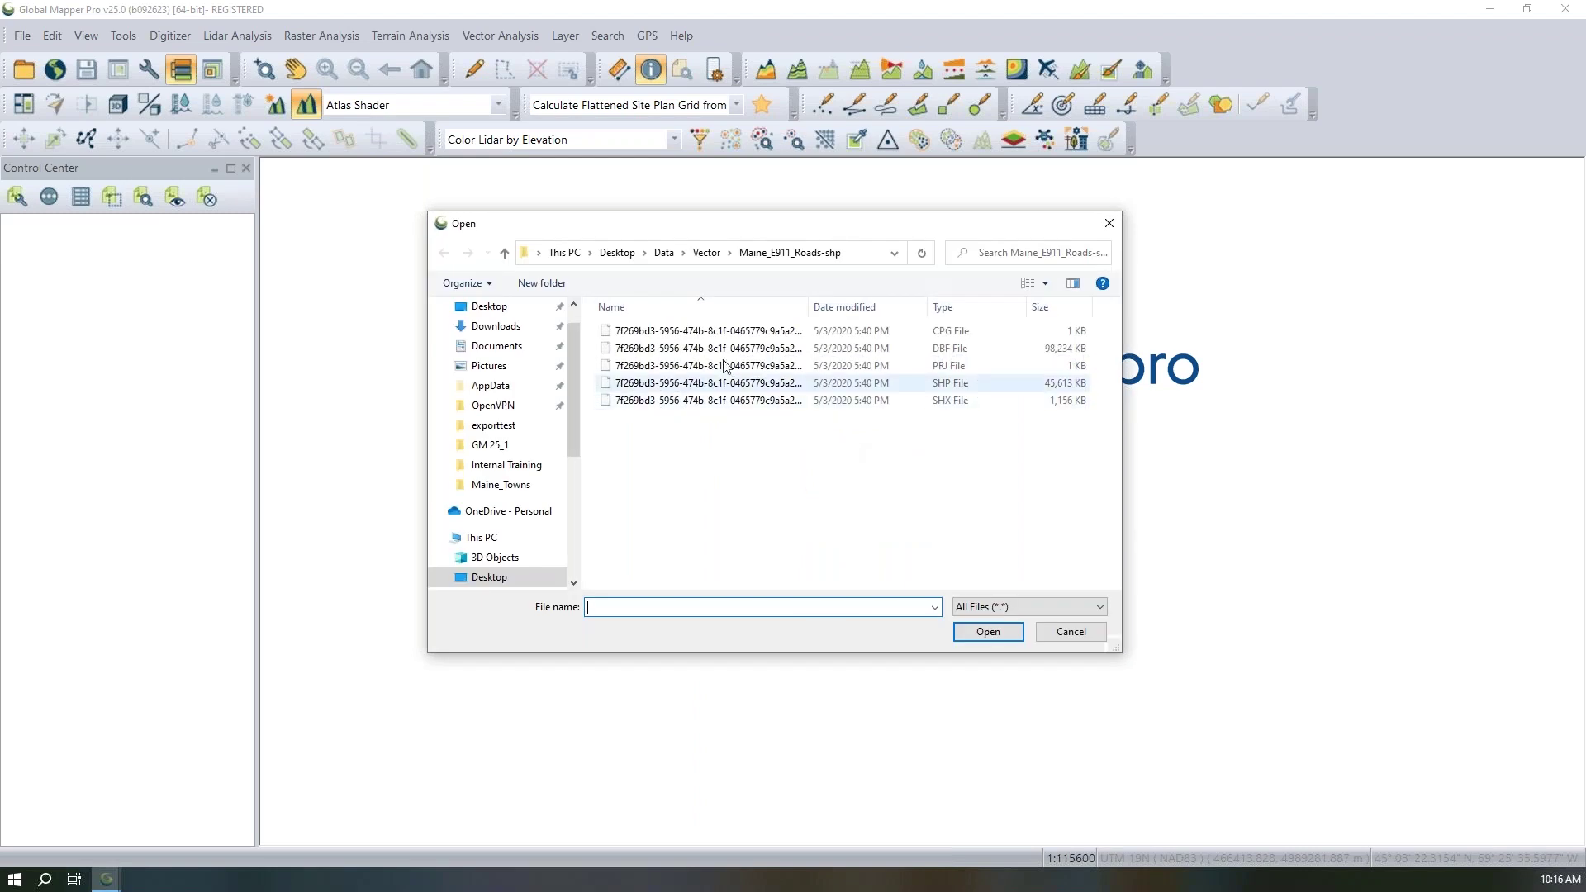
click(620, 252)
double_click(939, 342)
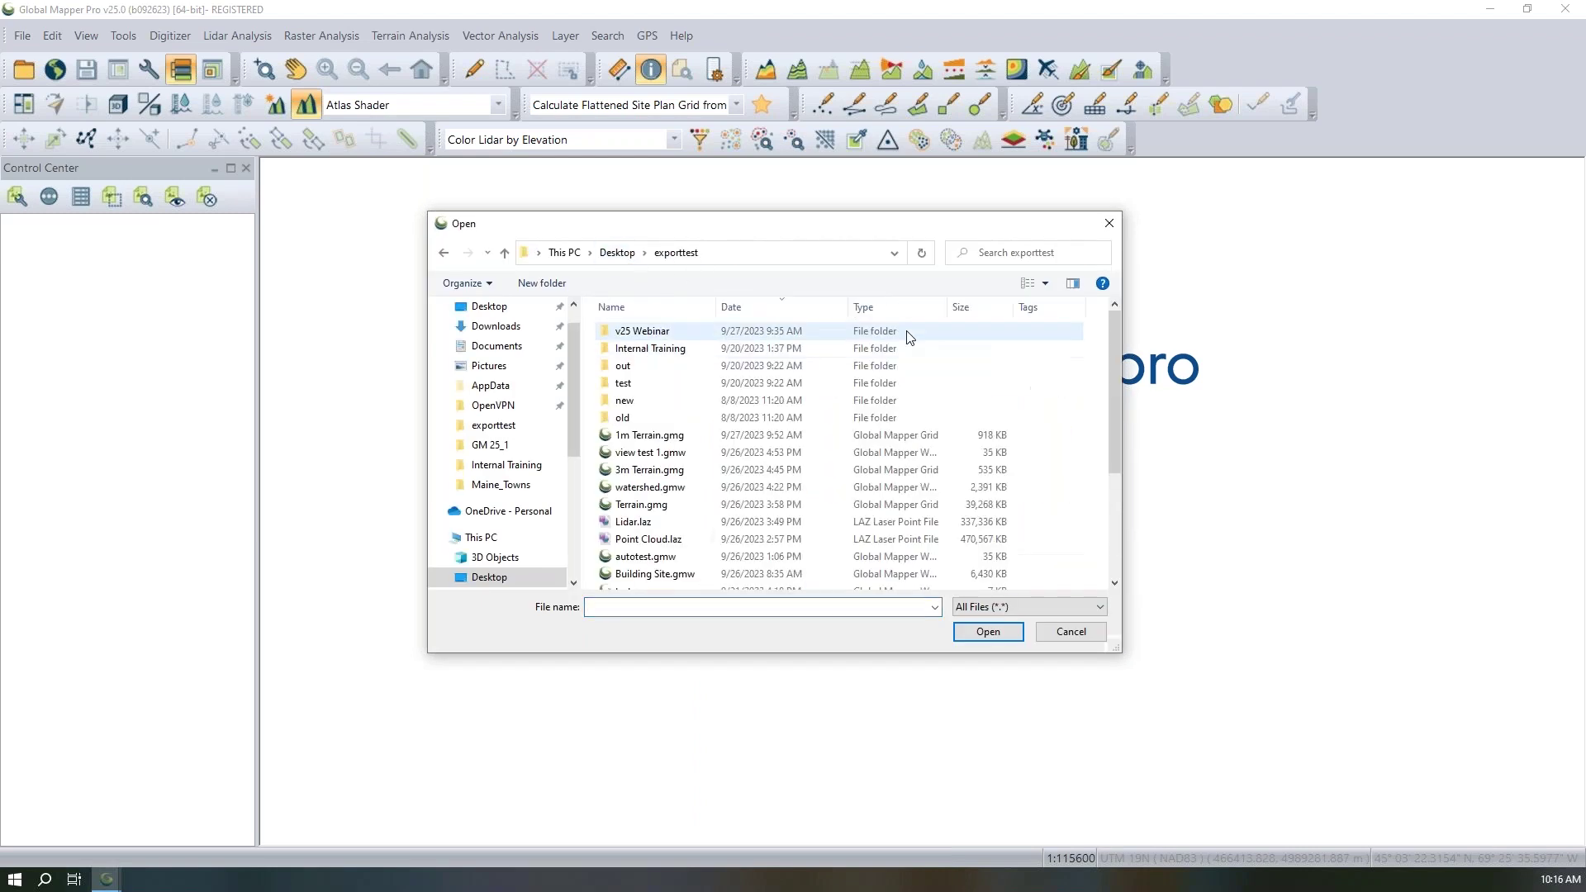
double_click(779, 331)
click(729, 334)
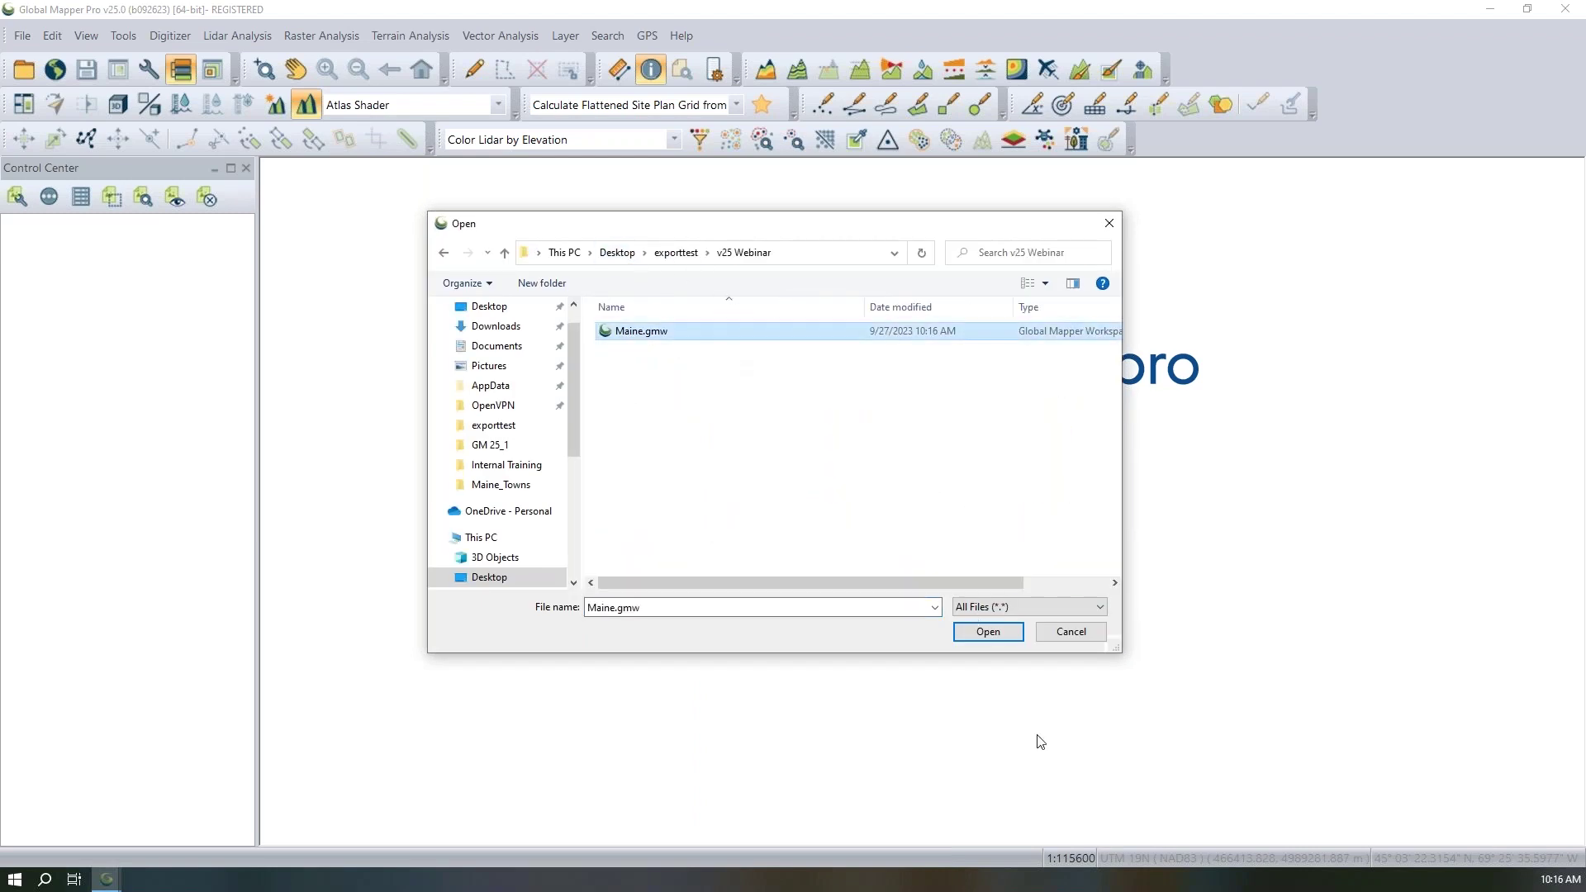
click(987, 631)
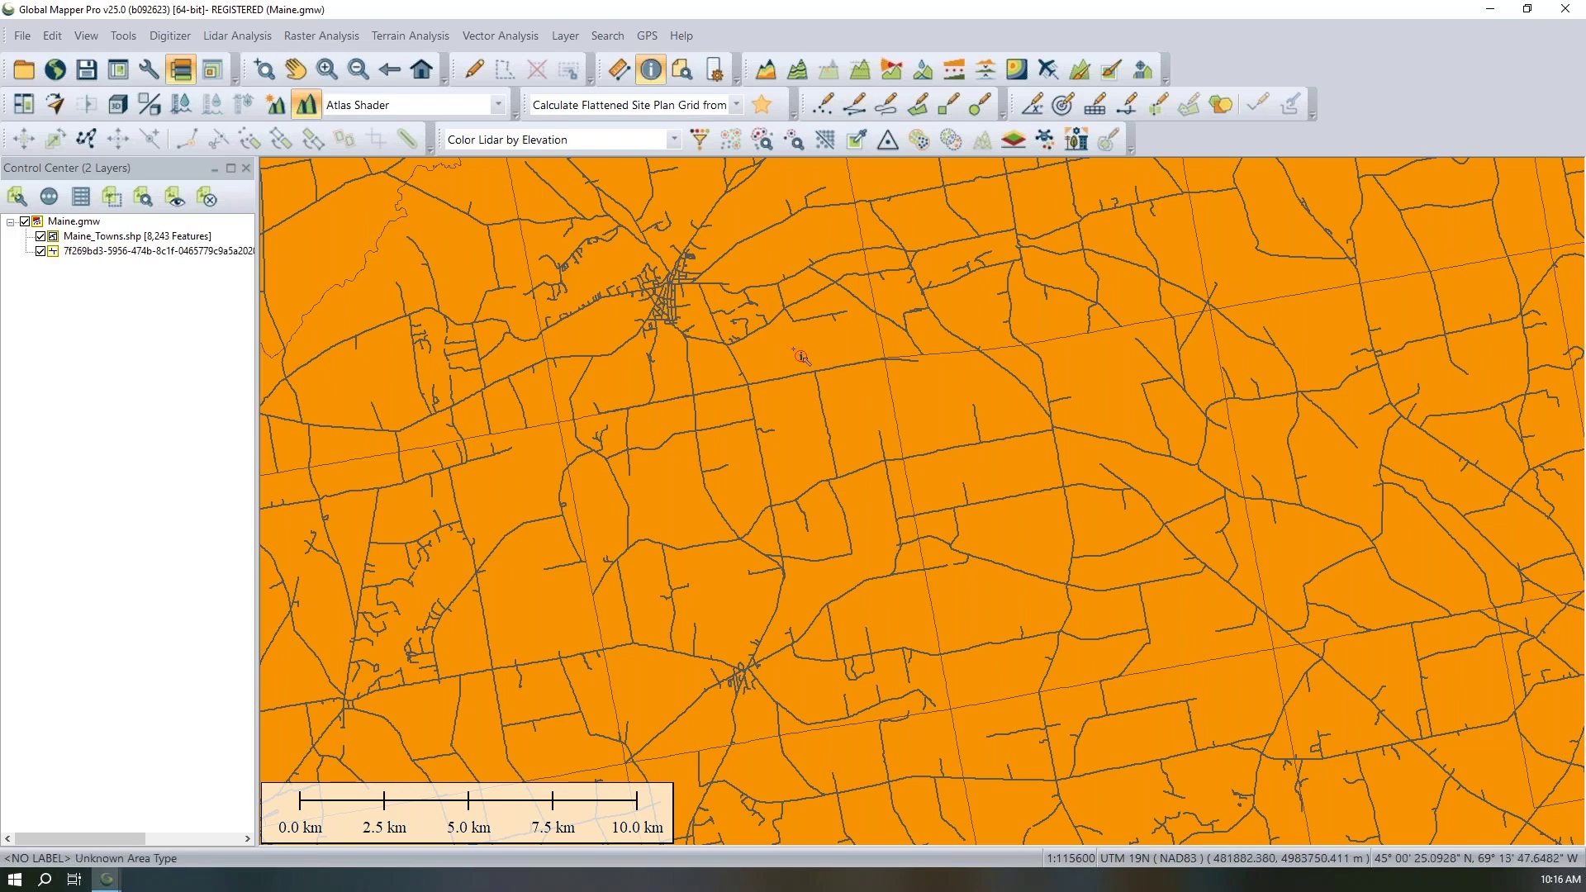
scroll(861, 520, down, 2)
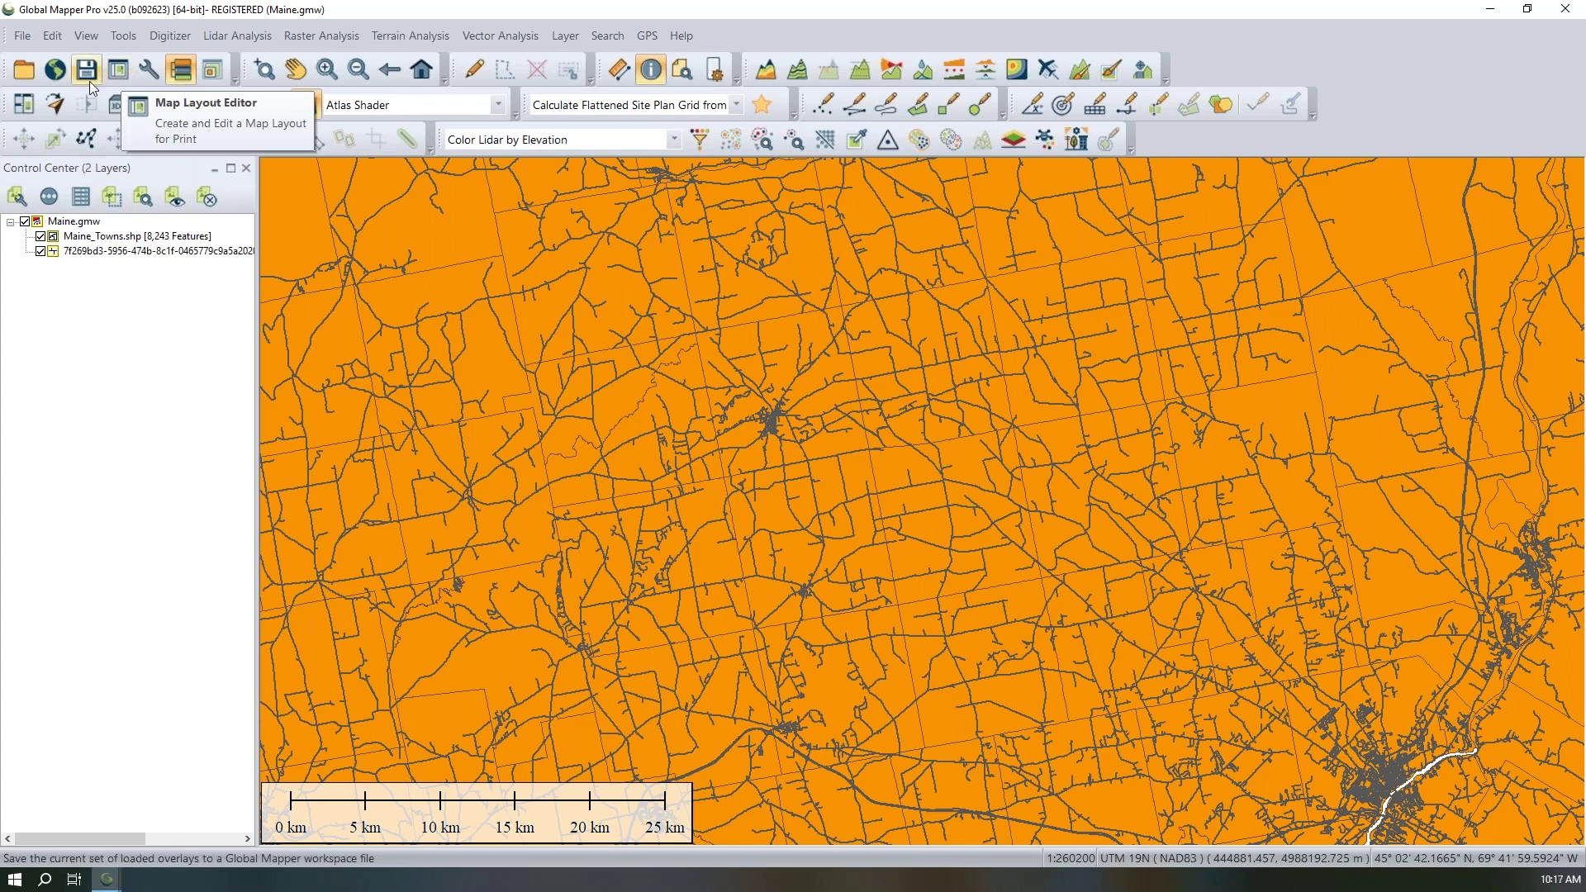
- Open the configuration's style settings and examine the default drawing style of the Road line type
click(142, 72)
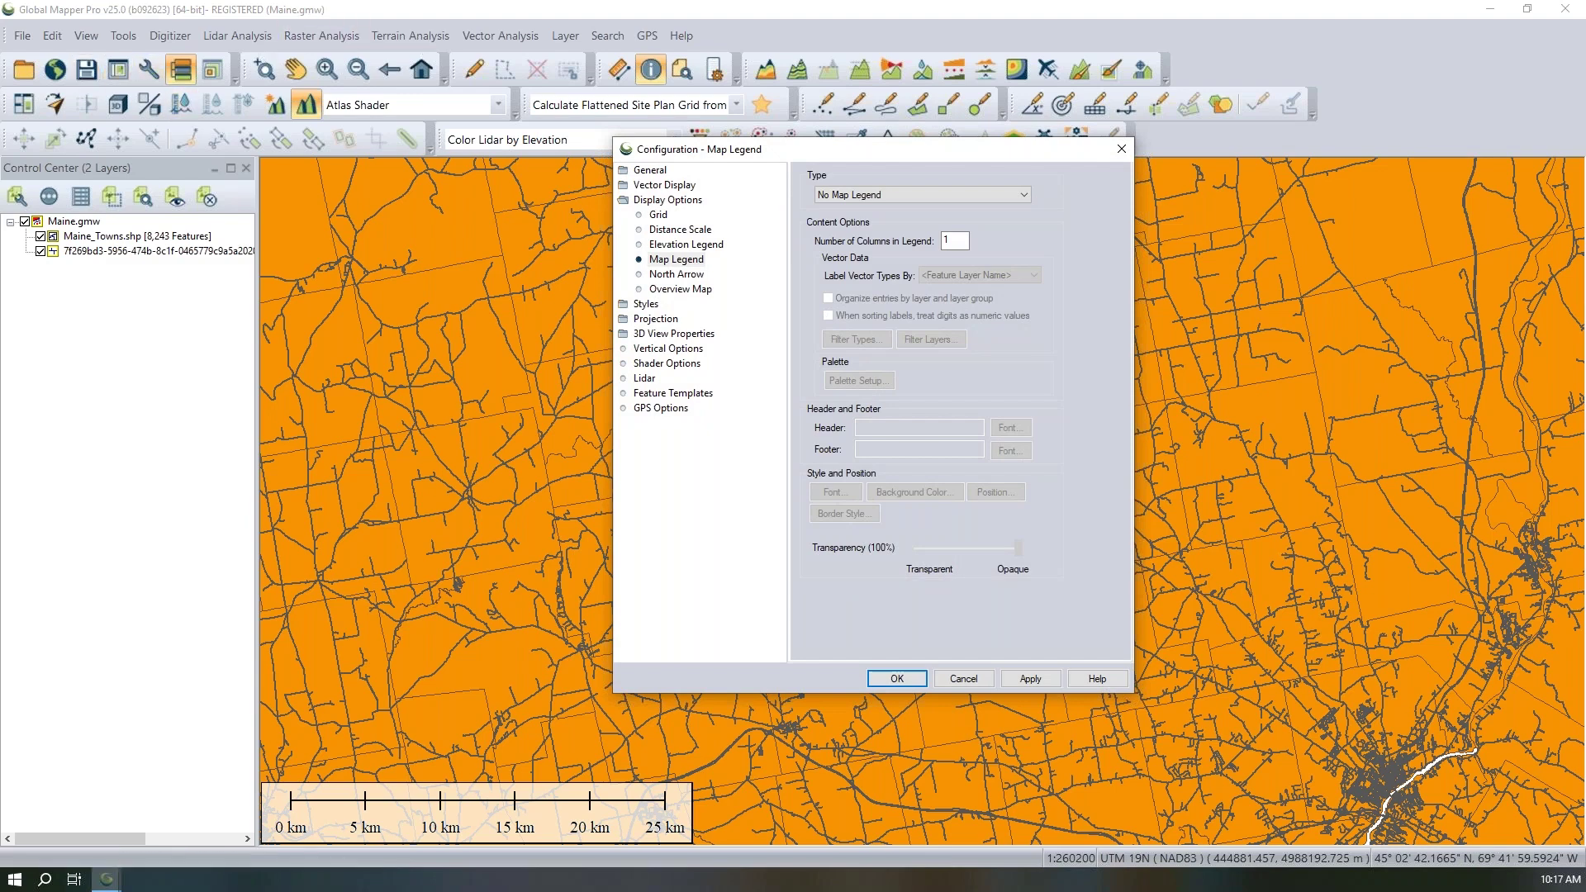
drag(821, 151, 459, 137)
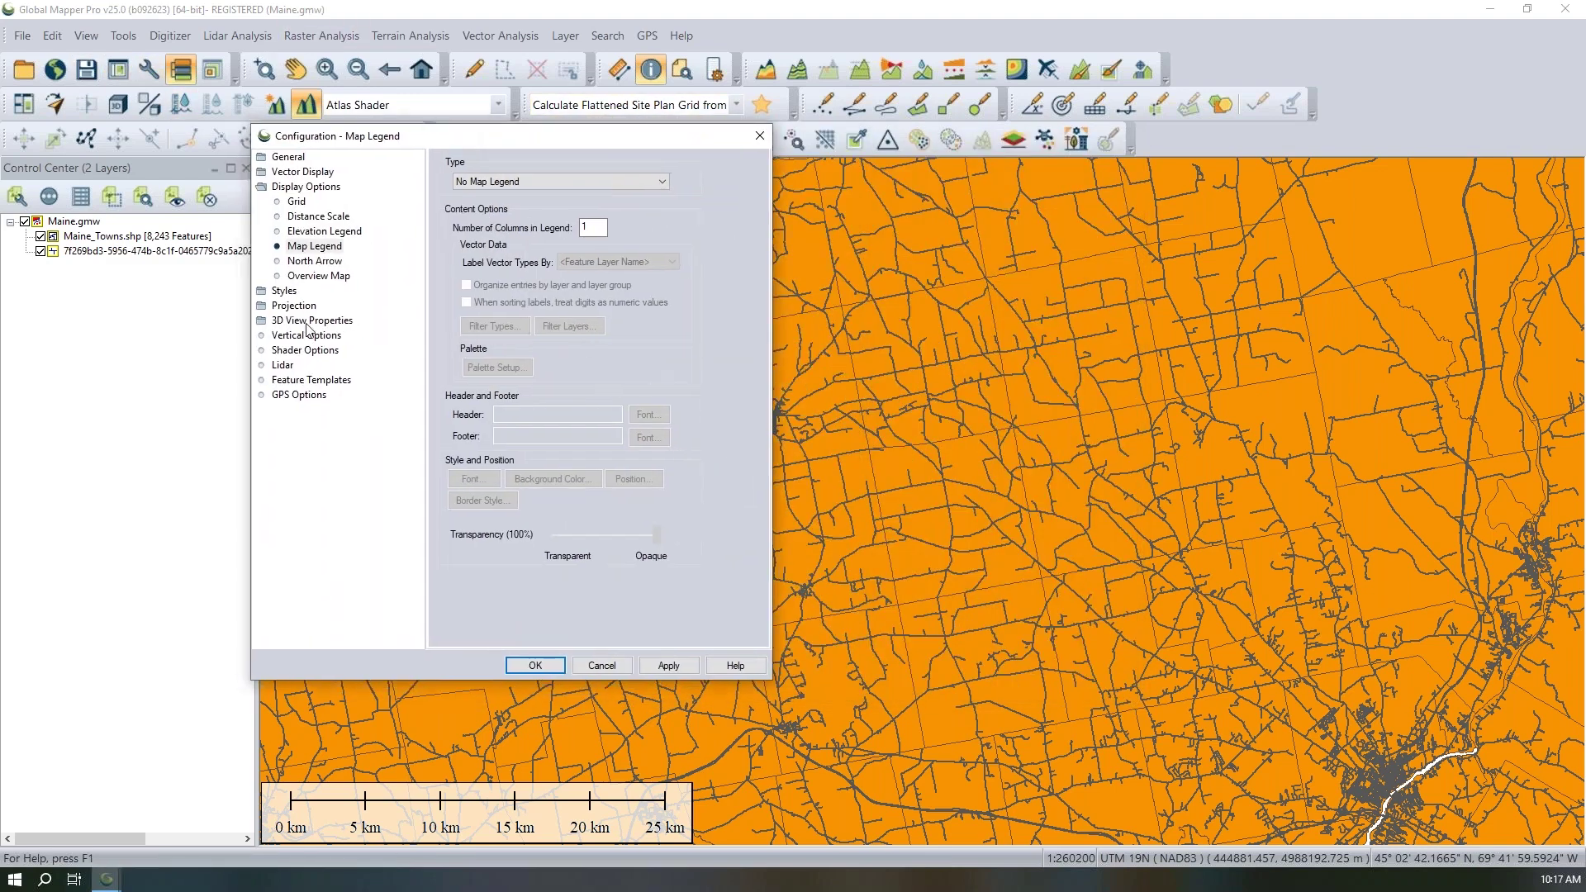
click(284, 292)
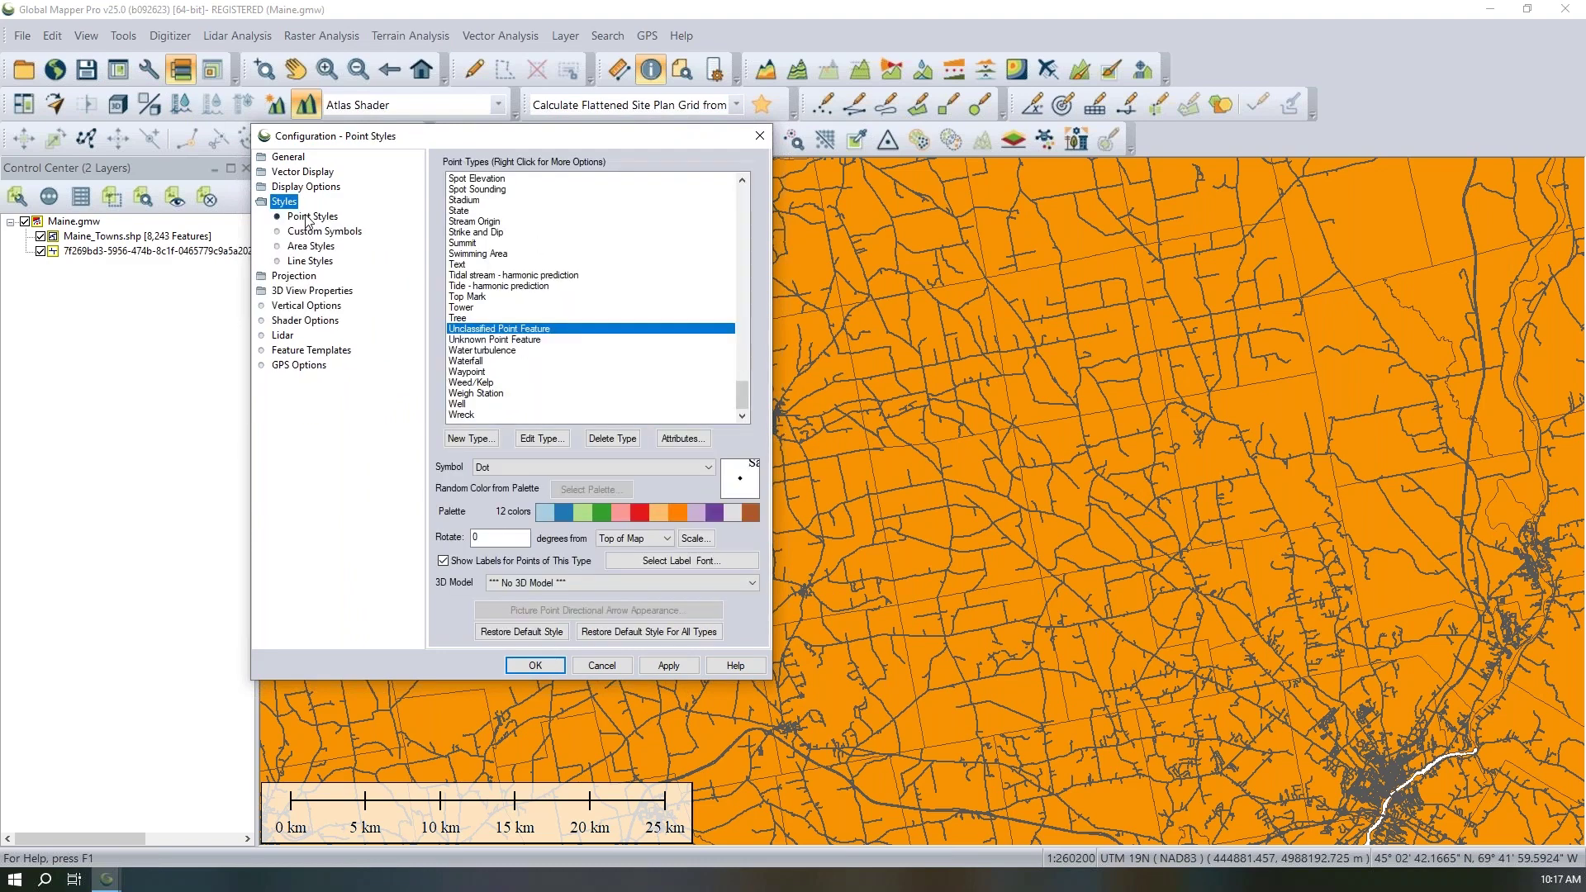
click(322, 248)
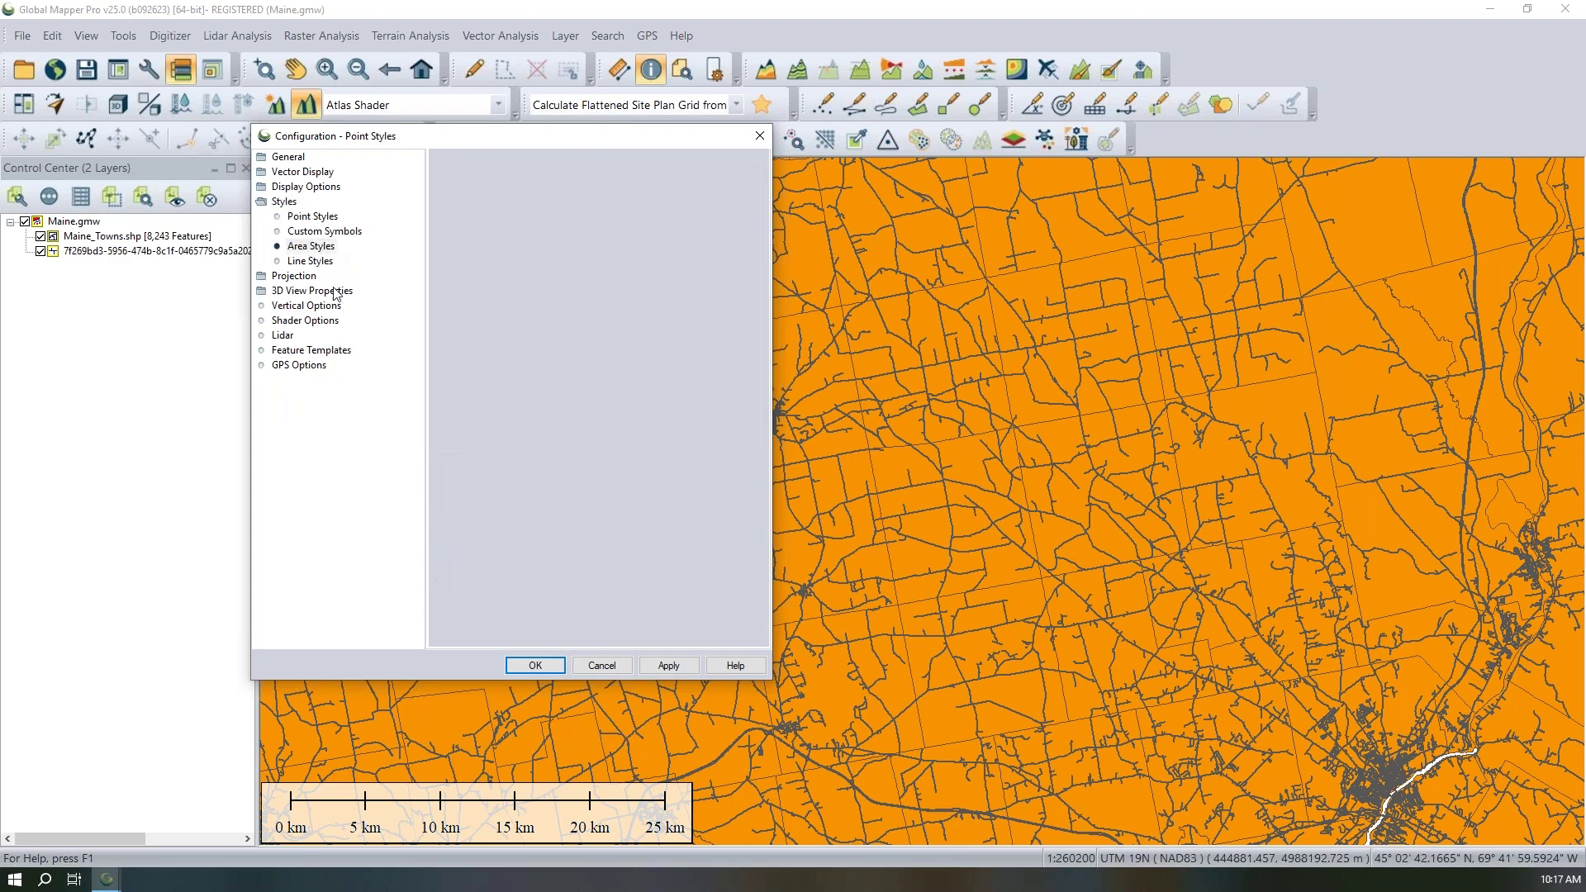
click(324, 263)
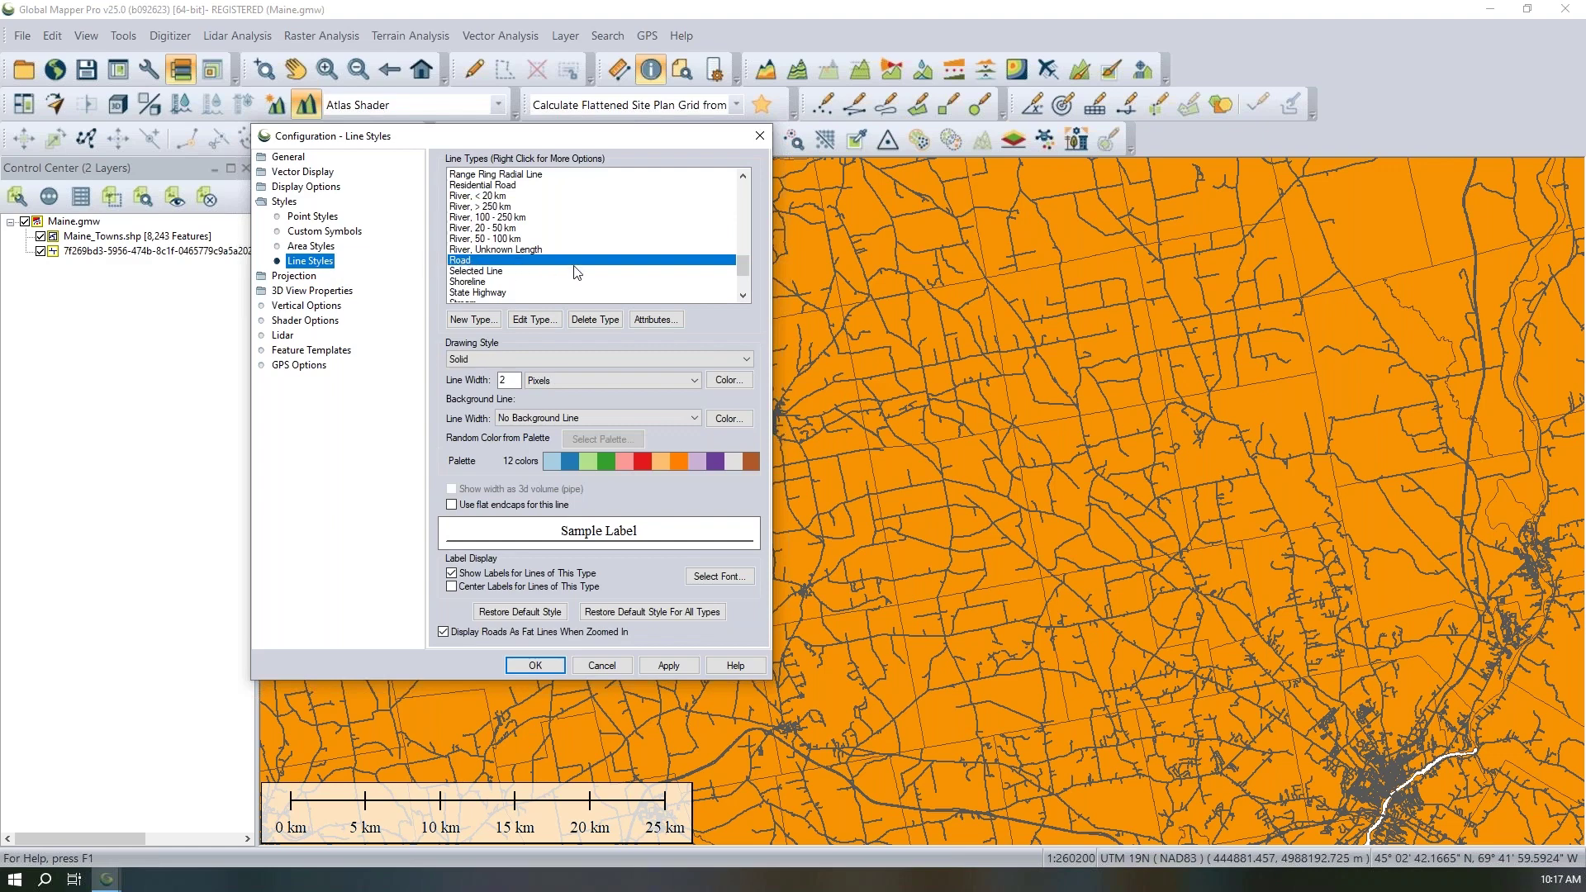
- Examine the Unknown Area Type's random color palette and the six-color built-in palettes in the area styles, without changing the palette
click(305, 246)
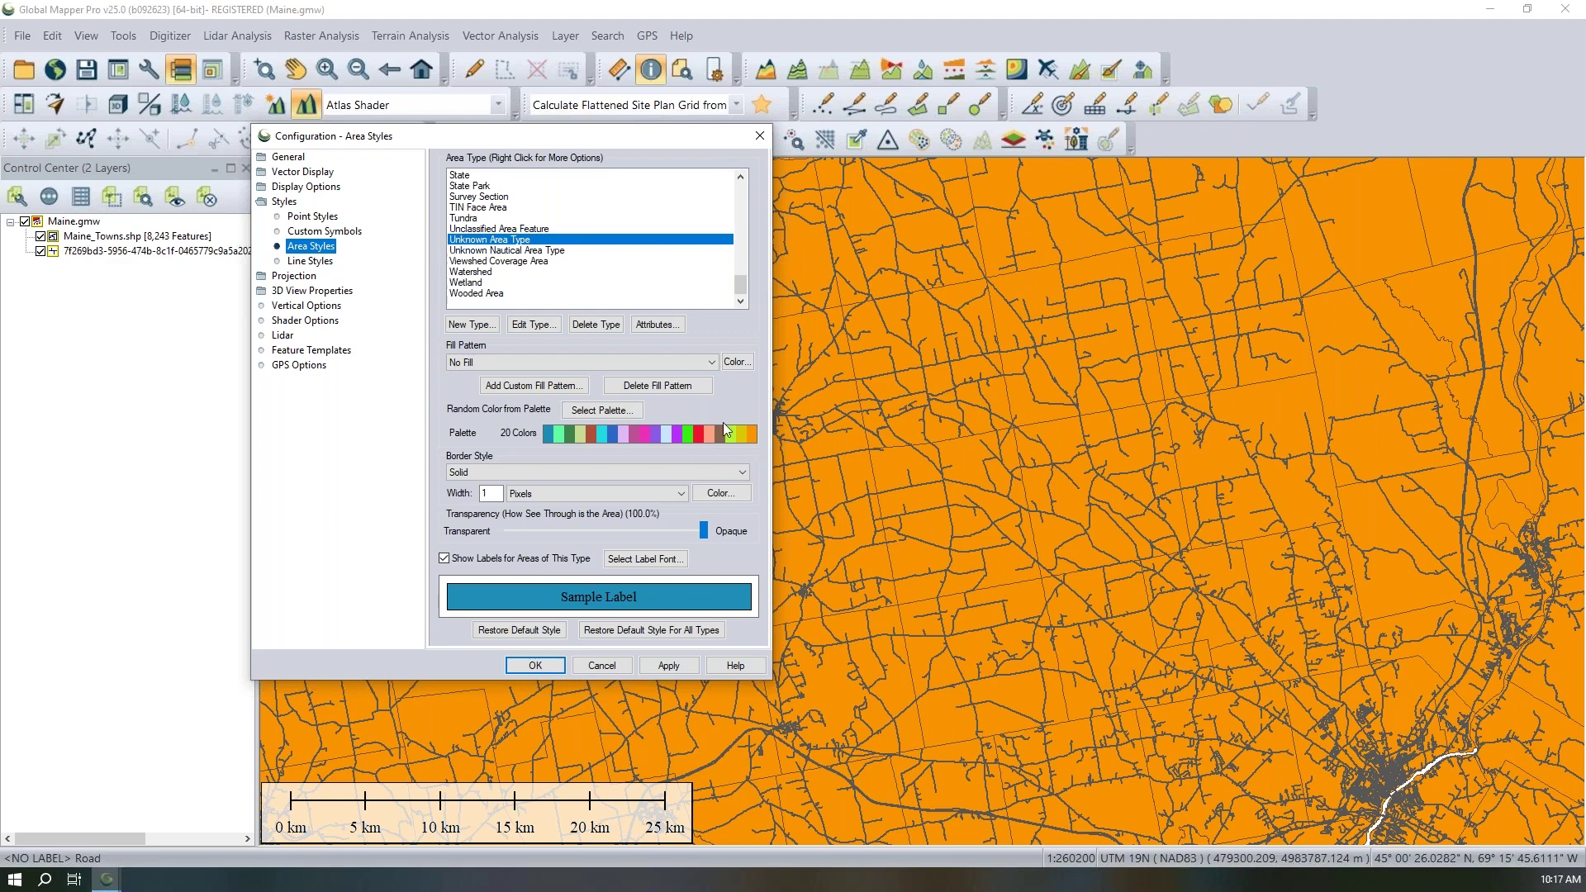
click(577, 413)
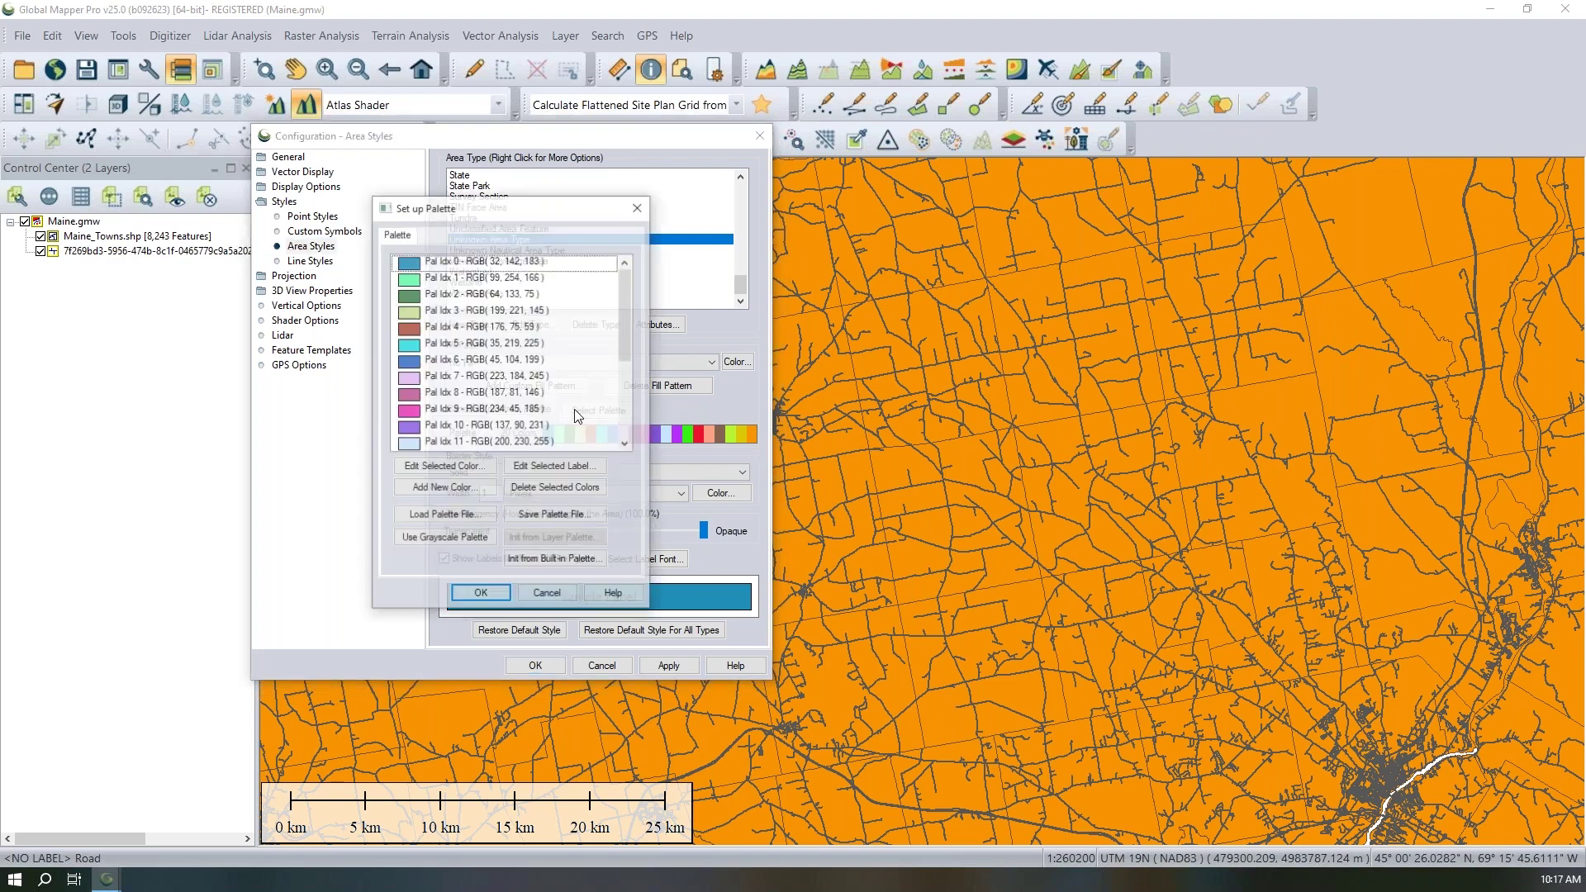
drag(497, 209, 544, 193)
scroll(544, 242, down, 3)
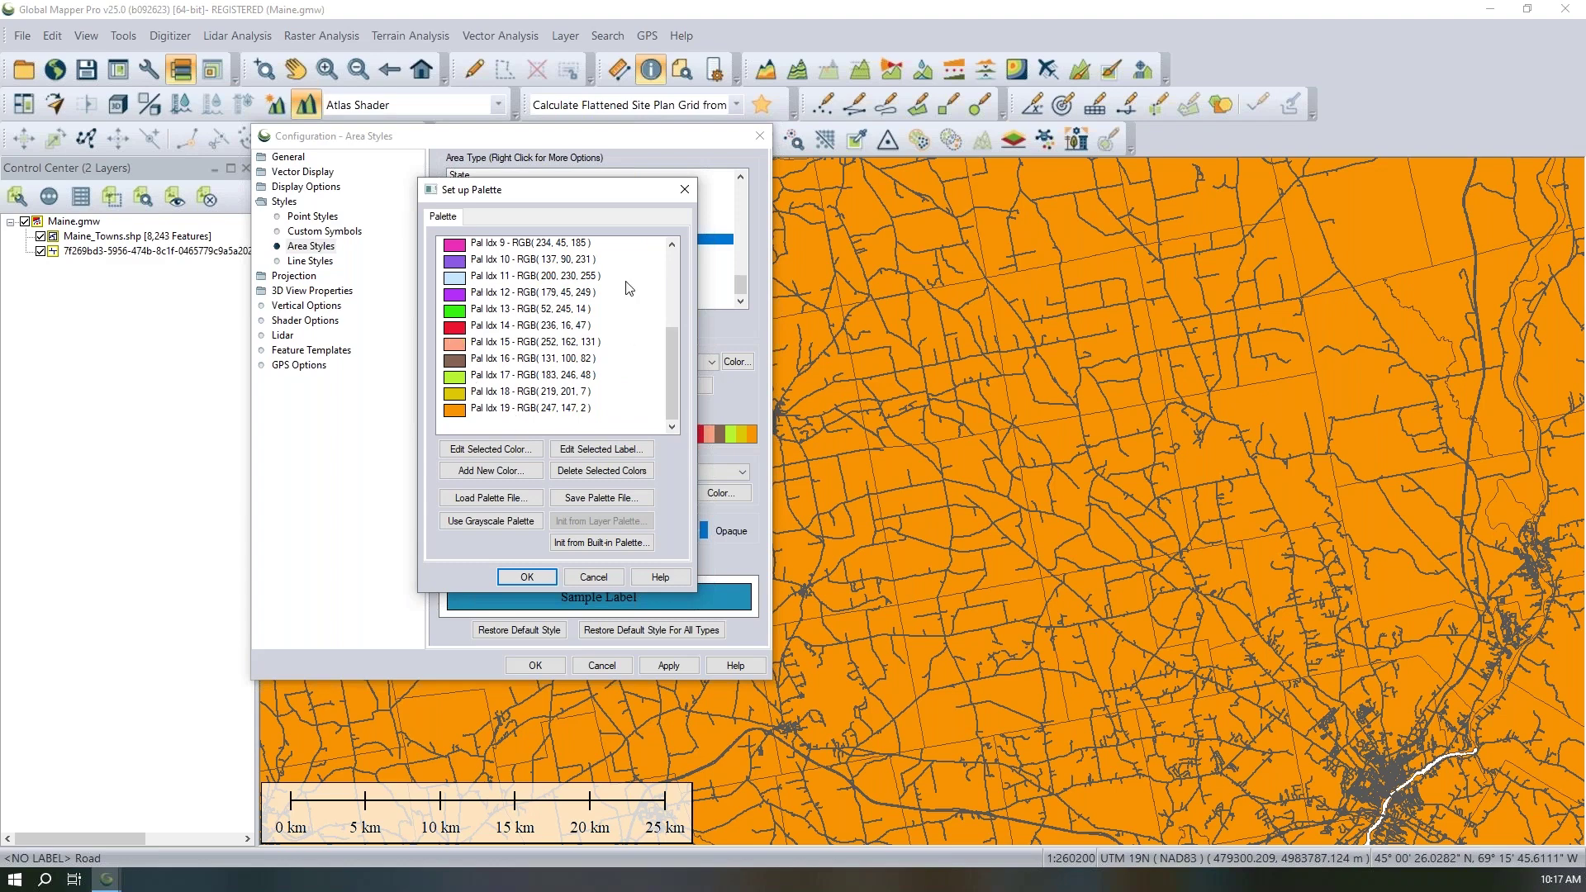
click(593, 542)
click(627, 386)
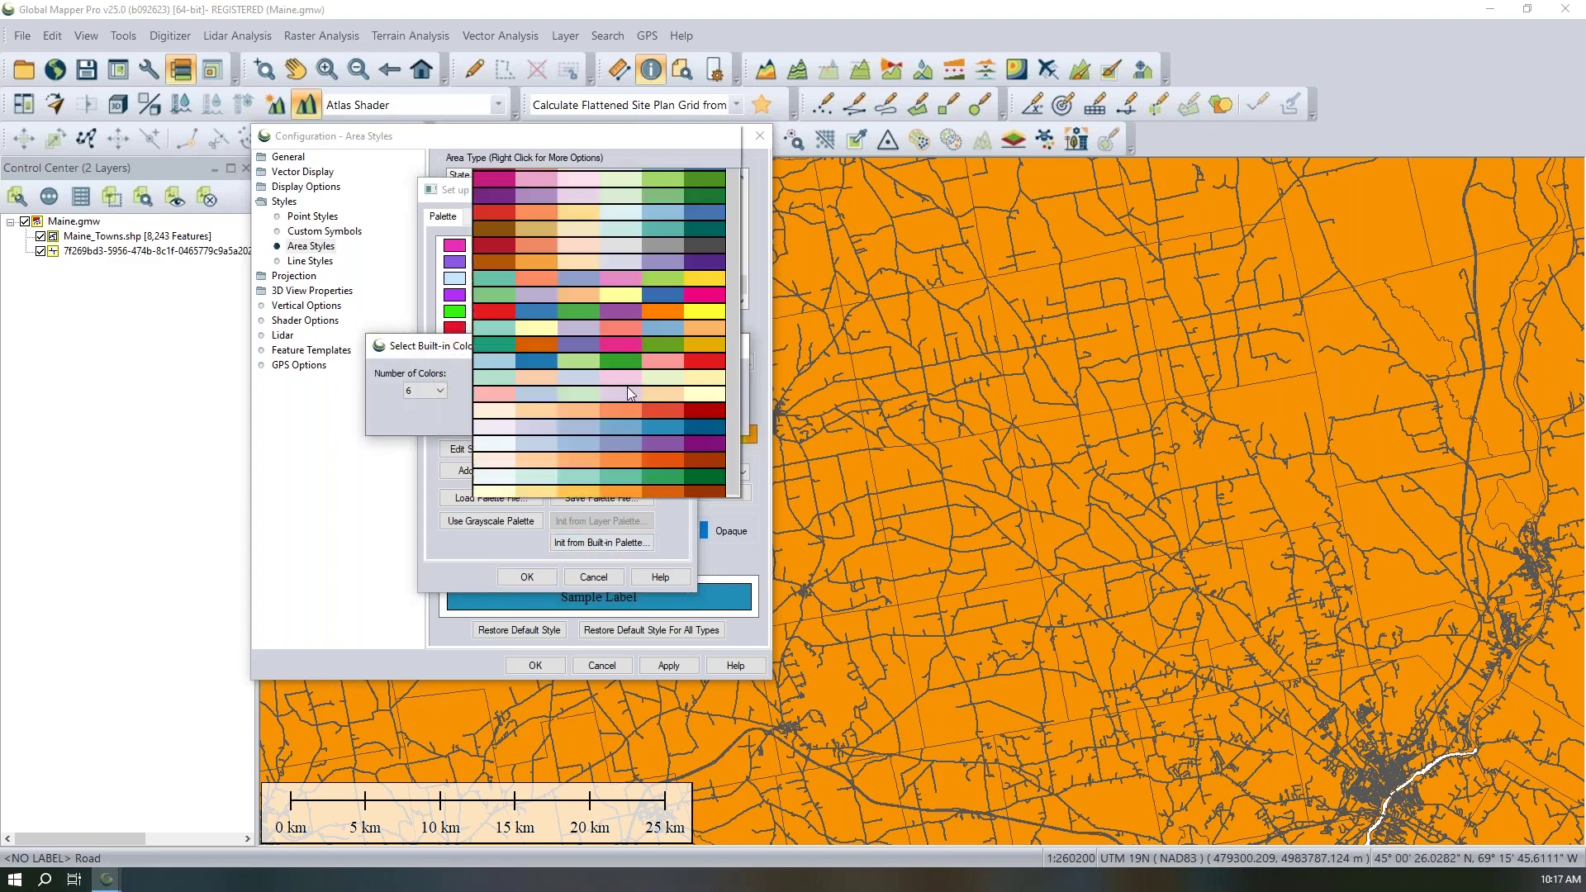
click(443, 416)
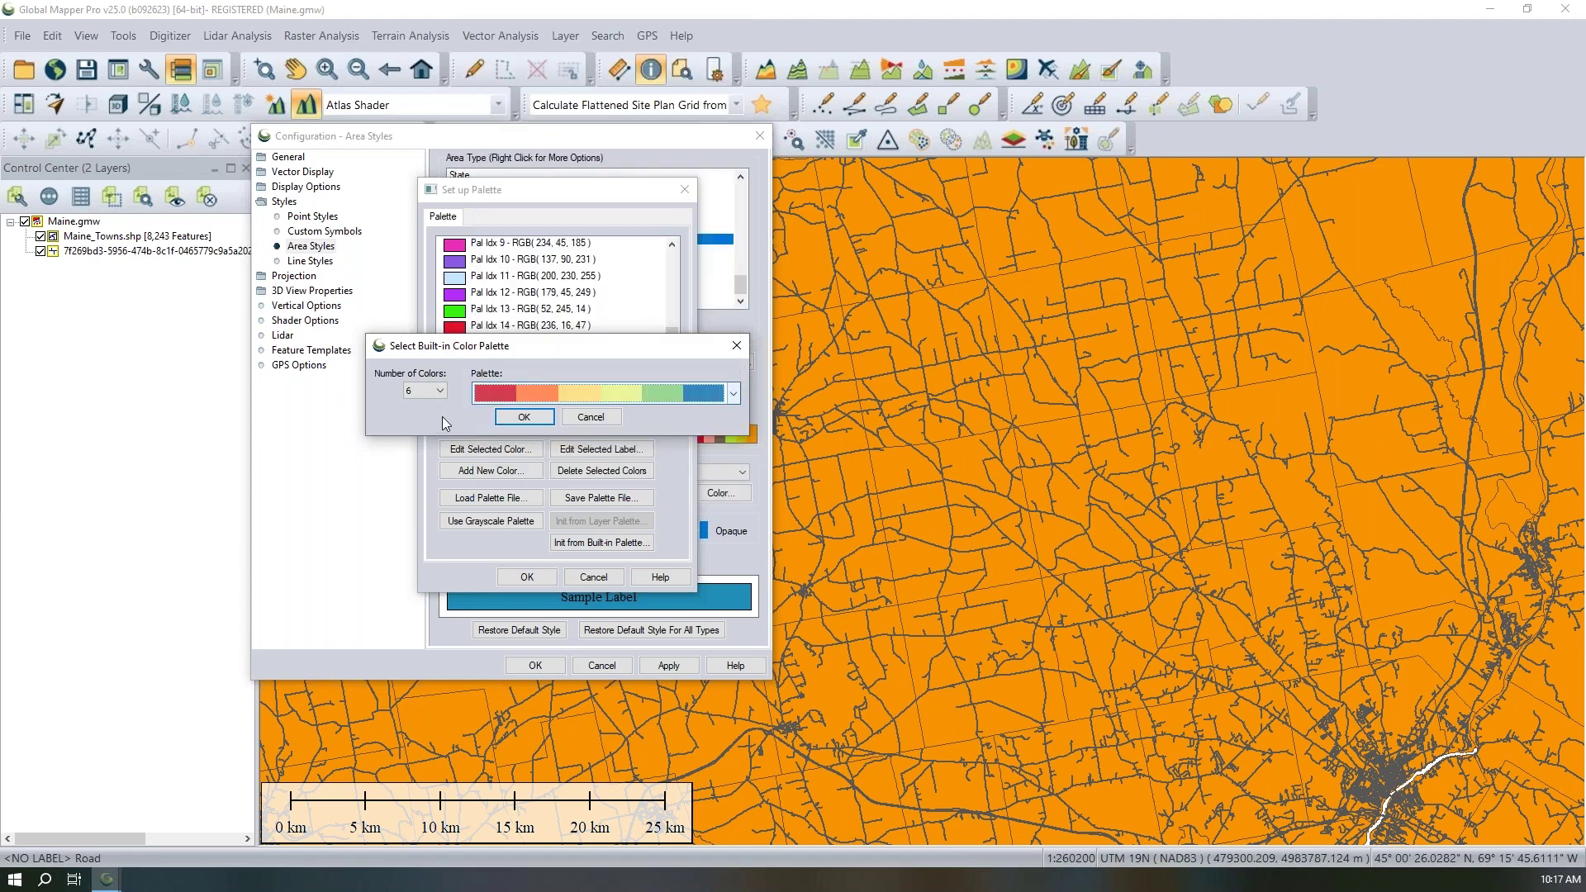
click(609, 419)
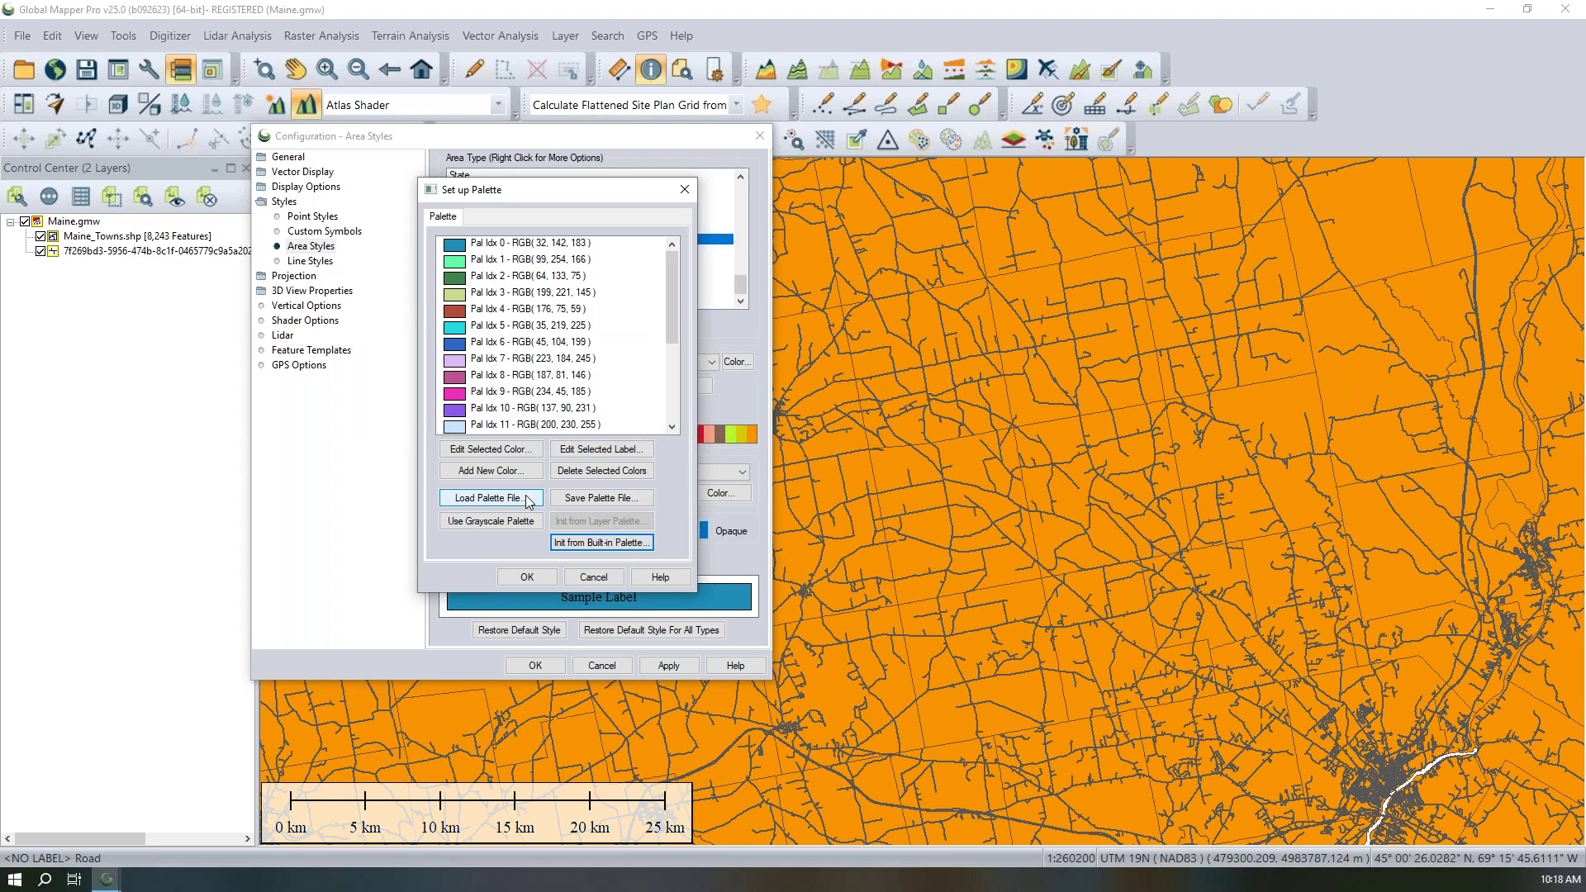
click(593, 577)
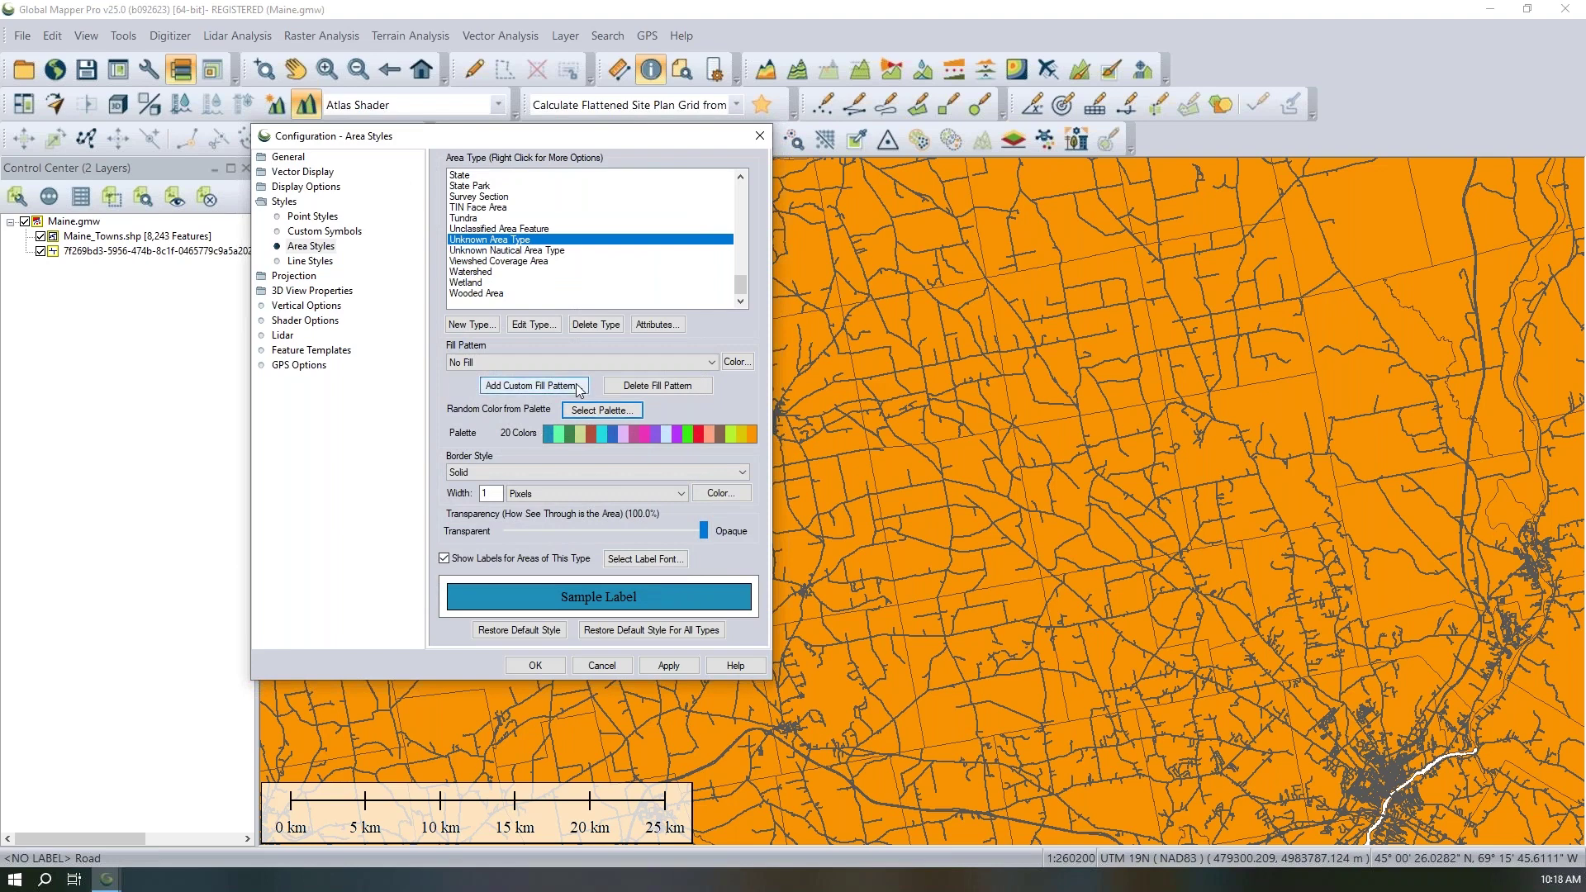
- Review the Unknown Area Type's fill patterns, keep No Fill, set its border color to pink (red 255, green 0, blue 128) and apply
click(468, 363)
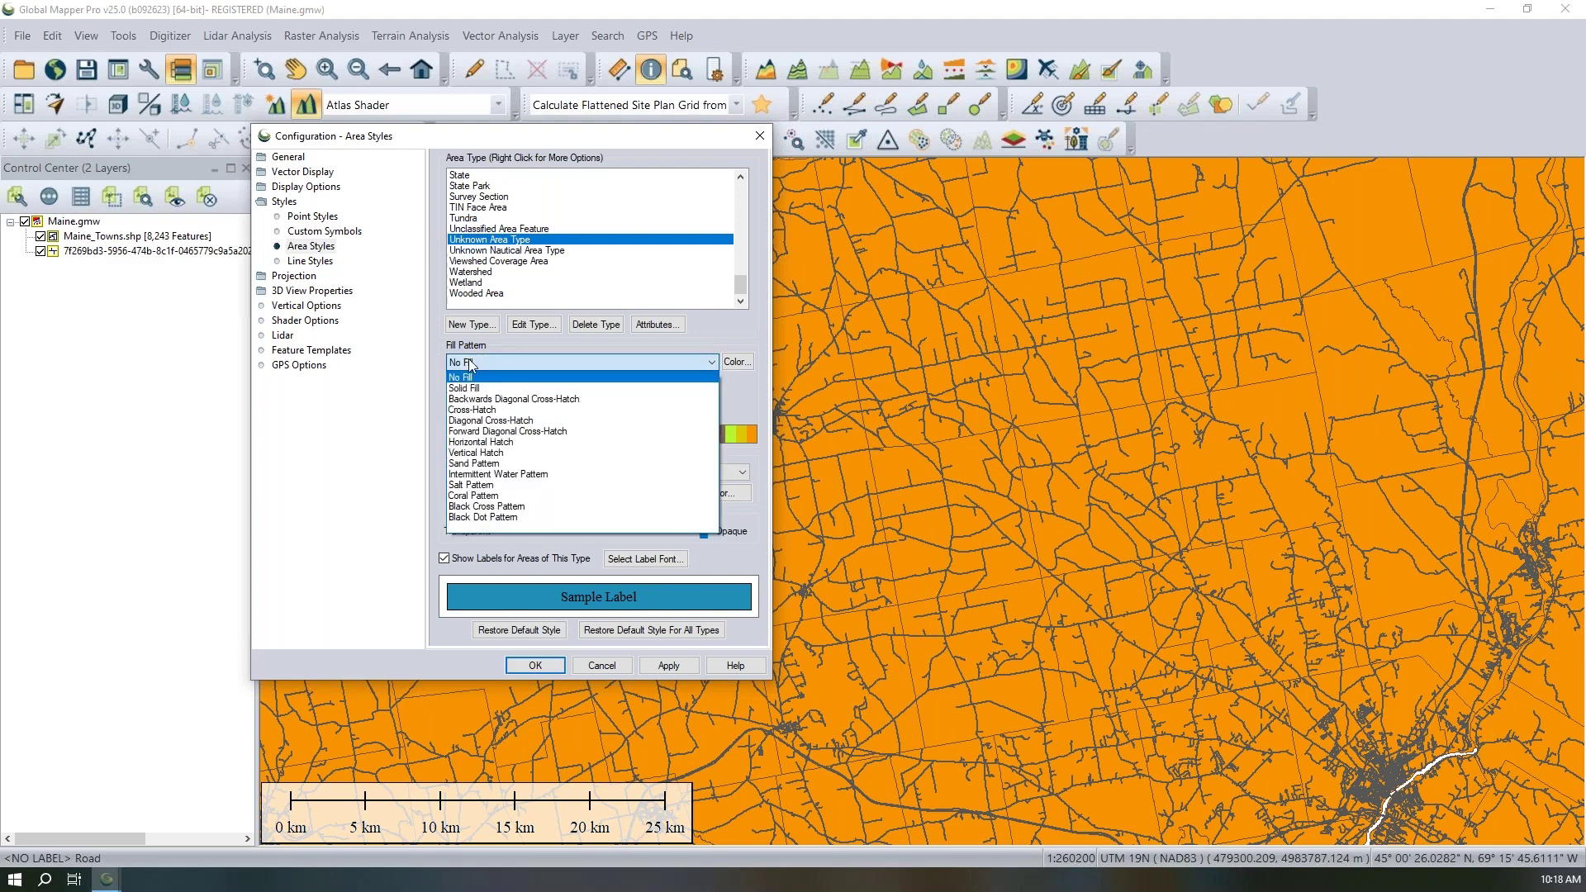
click(469, 360)
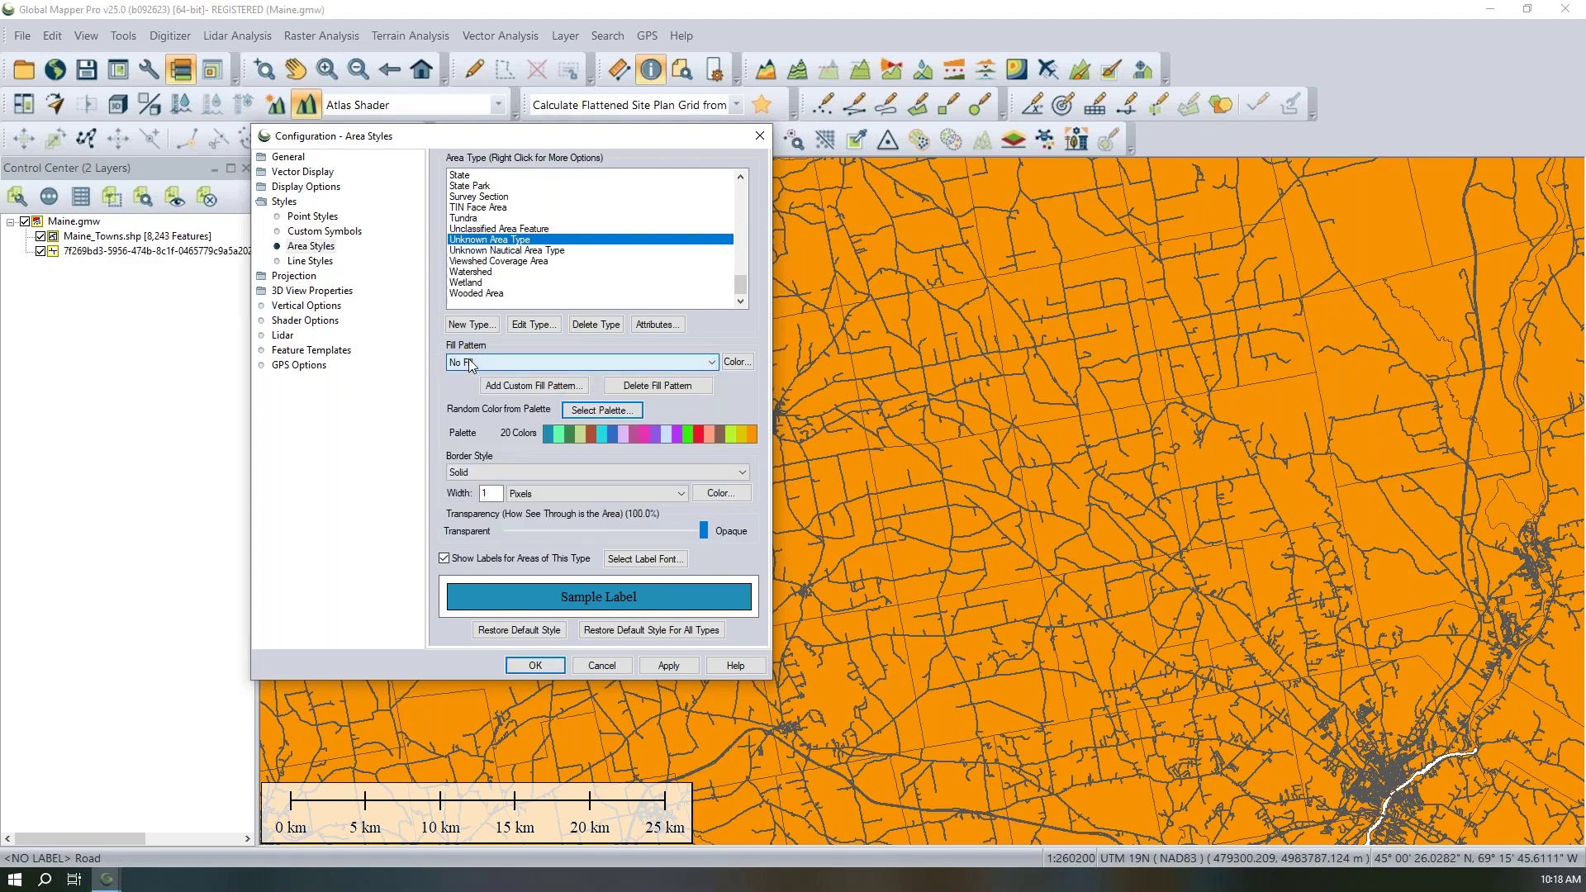
click(469, 360)
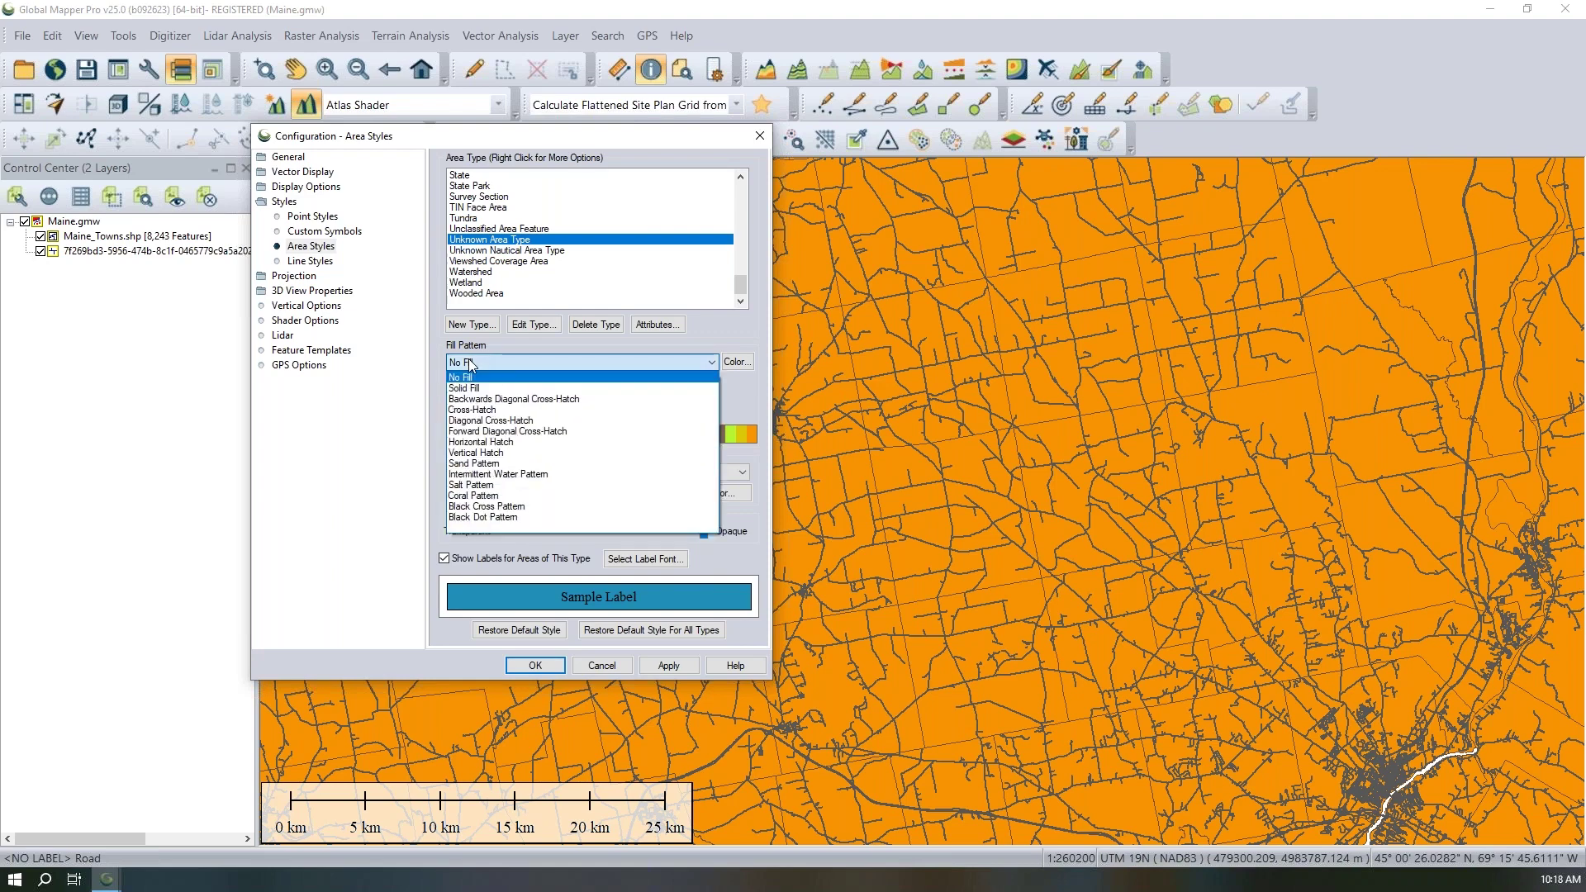
click(468, 360)
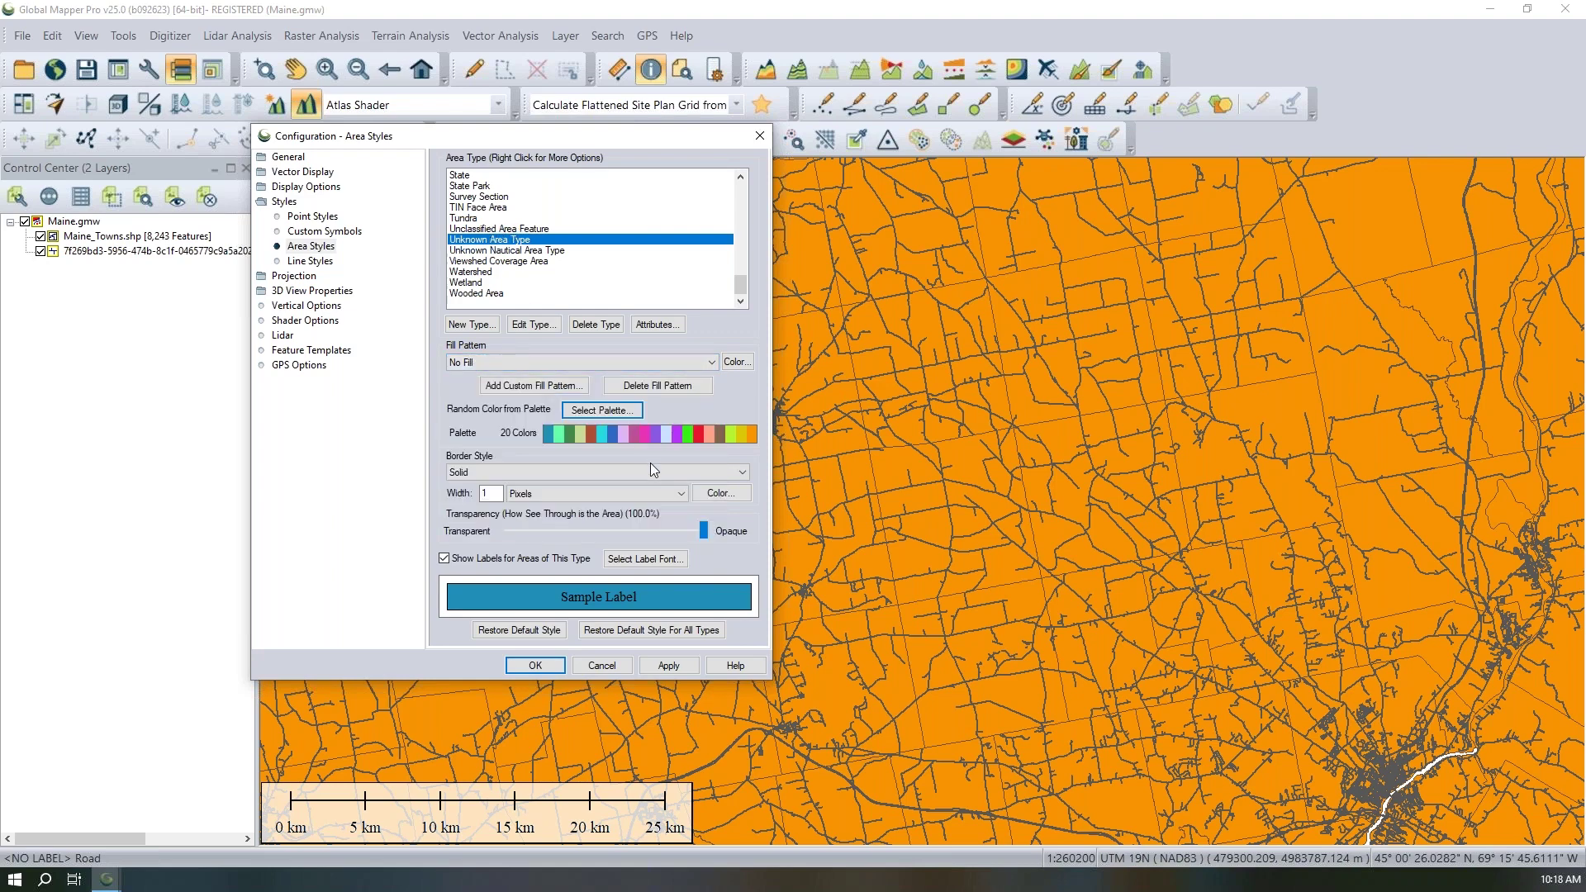
click(717, 492)
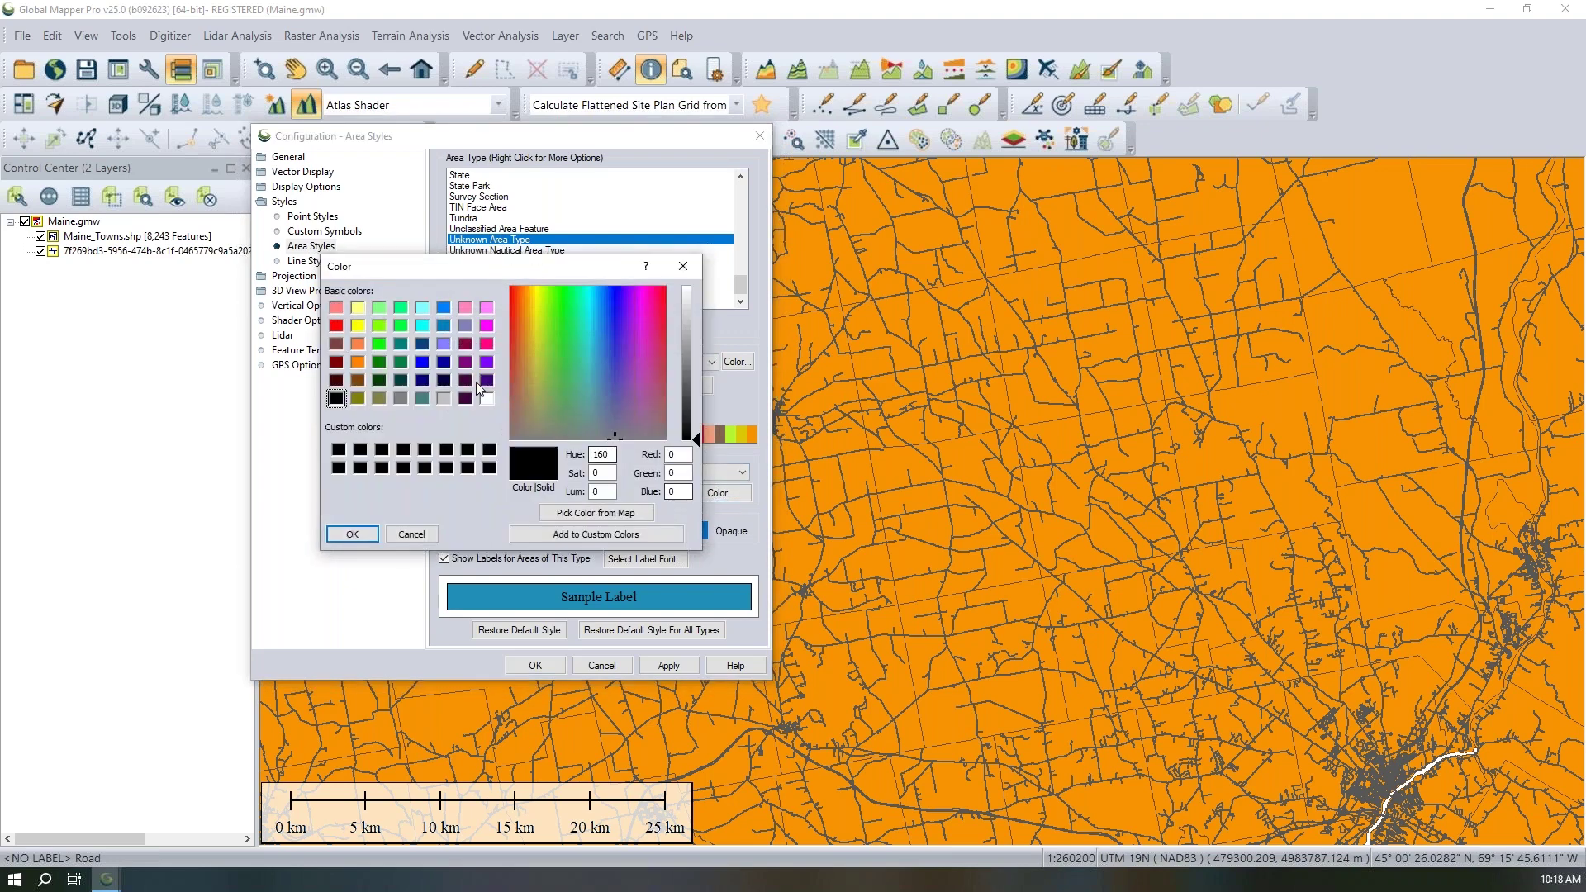
click(486, 343)
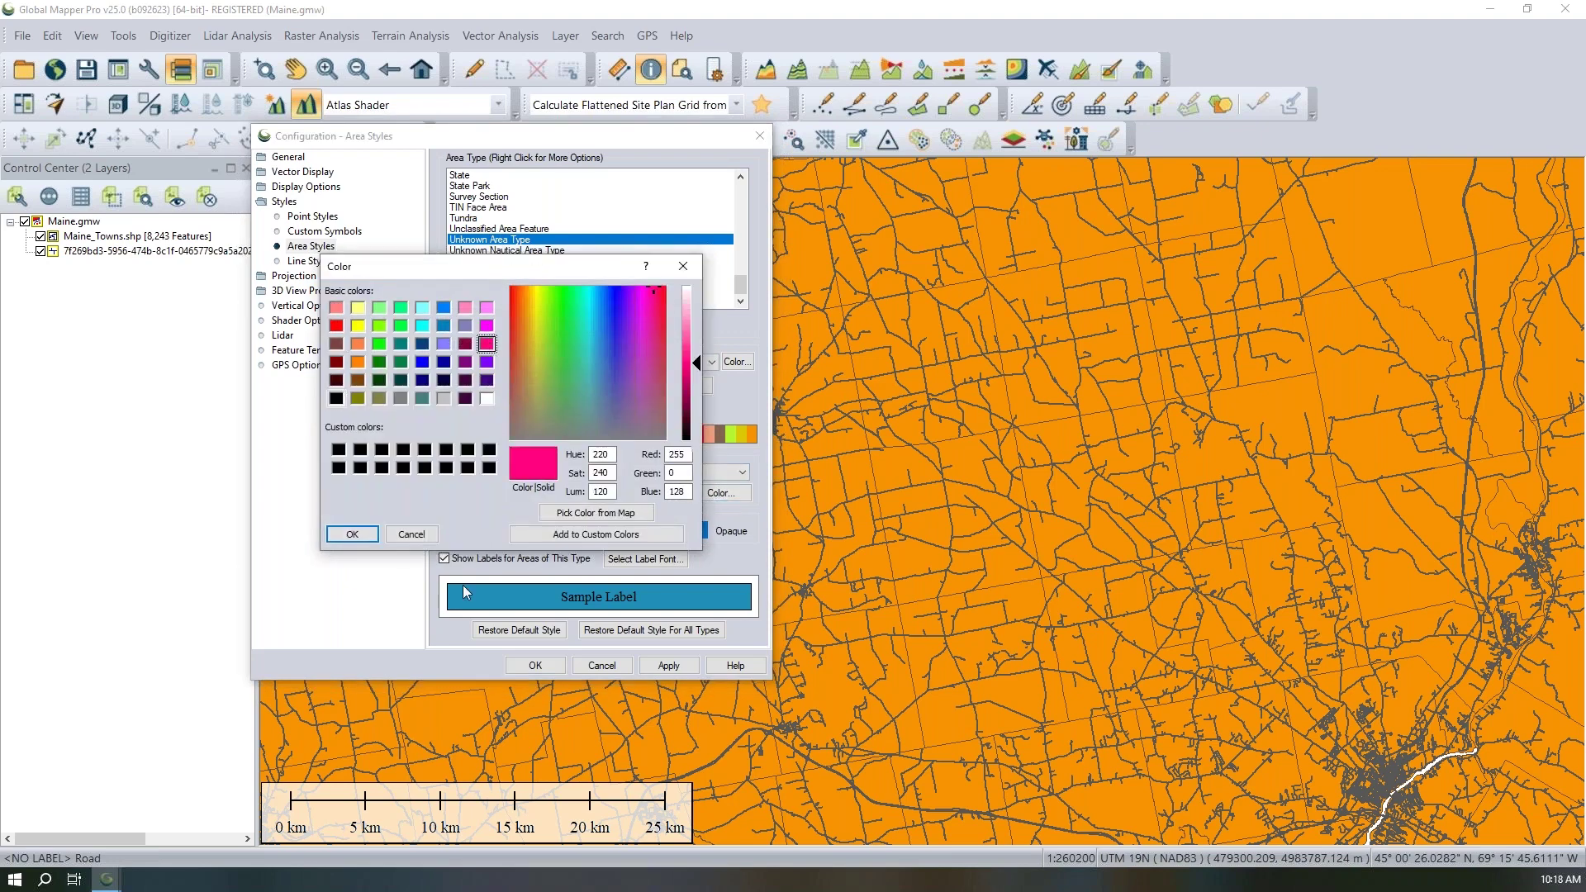
click(352, 534)
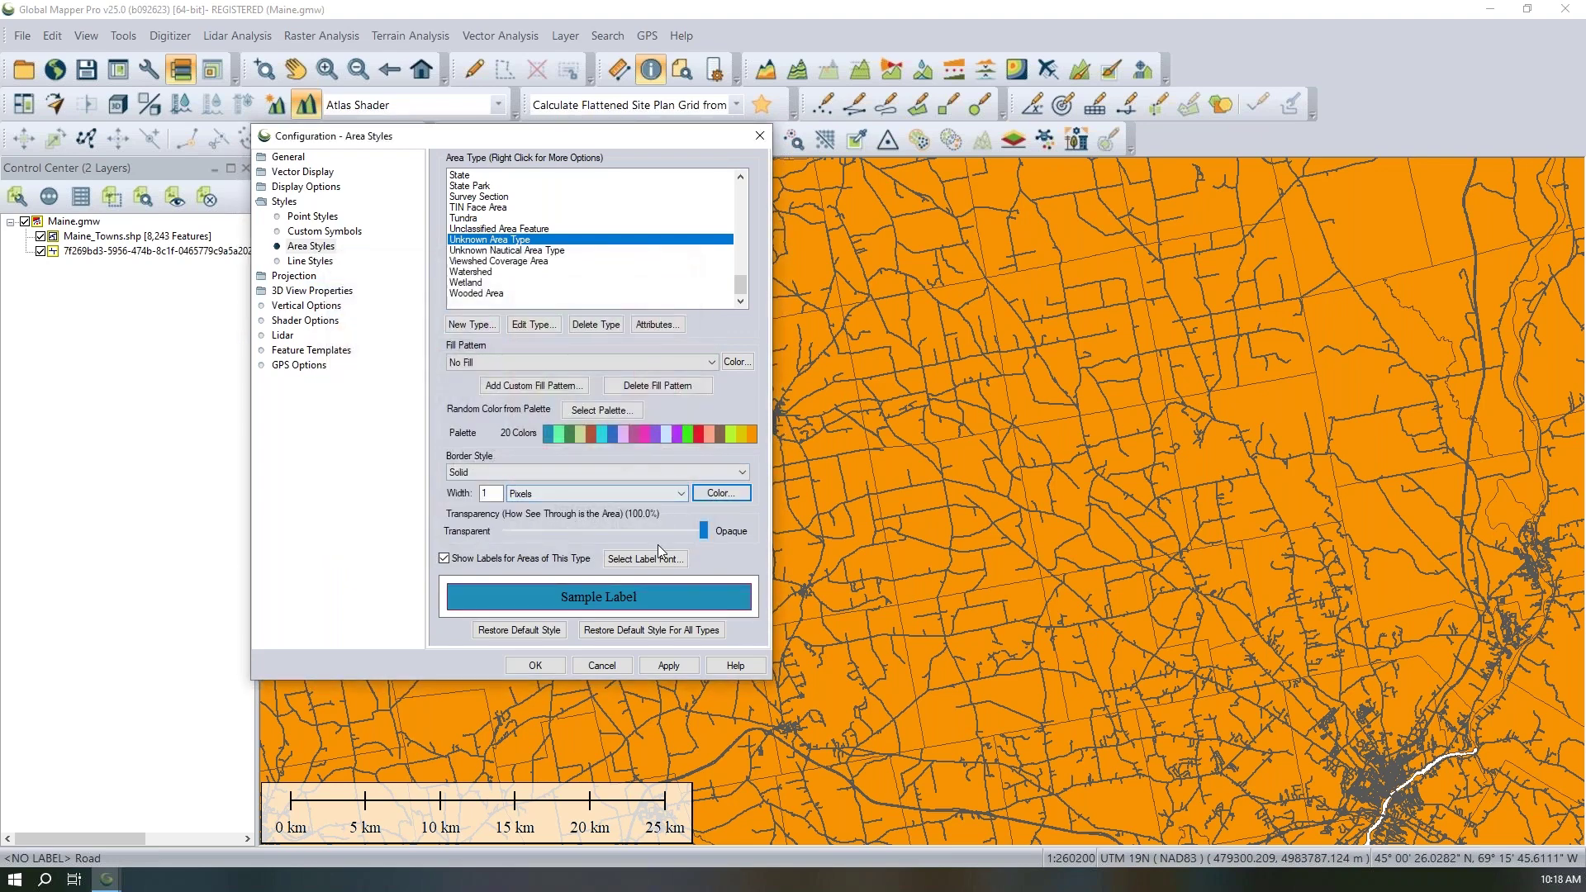
click(669, 666)
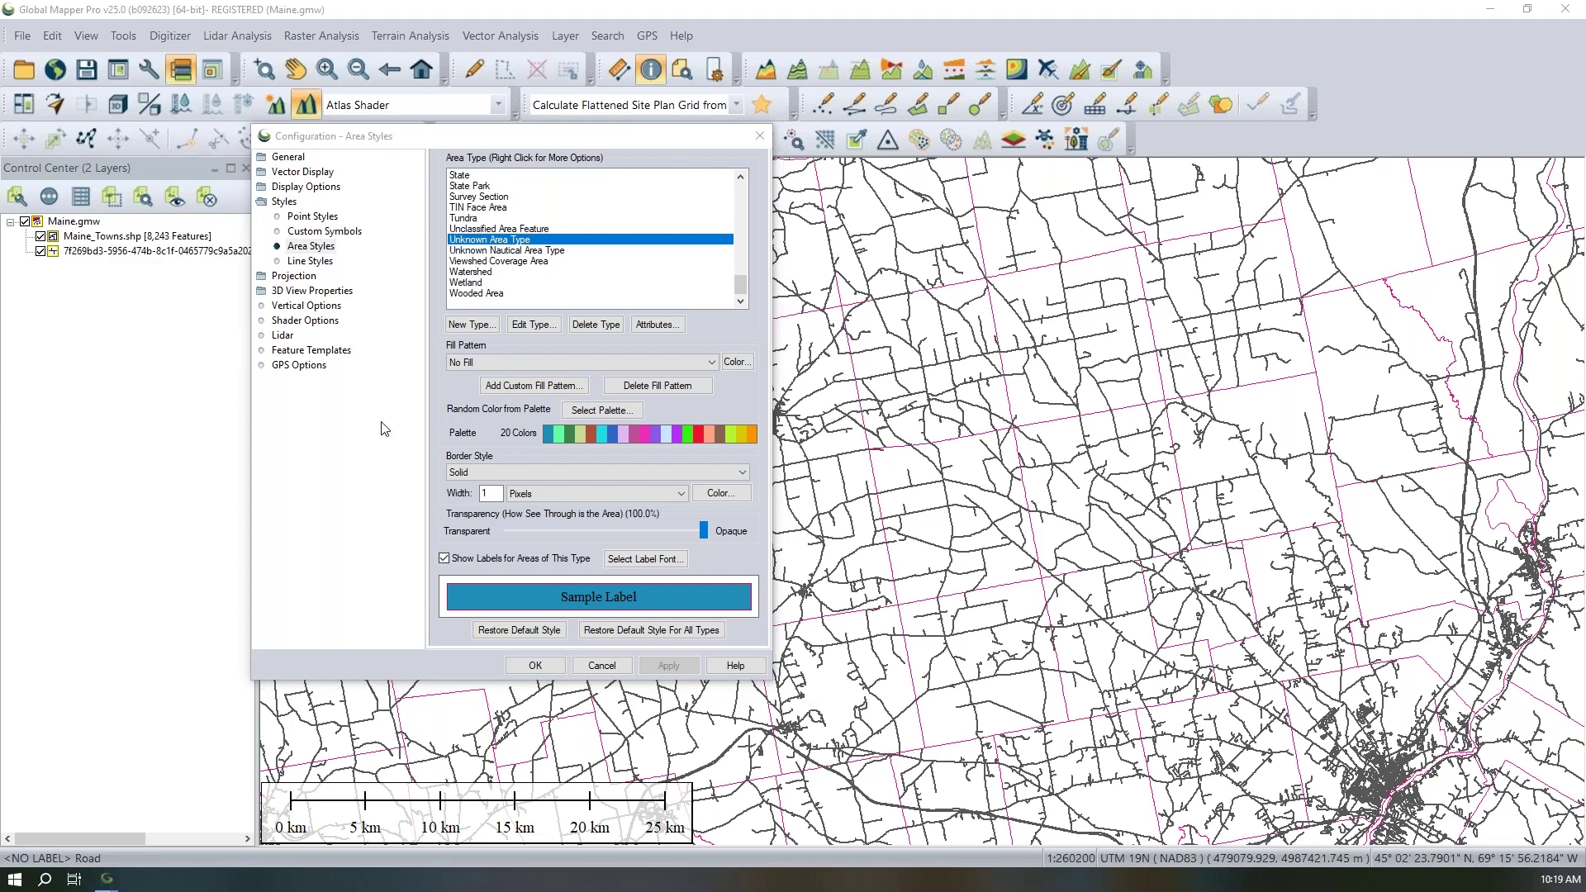
- Browse the list of line types and examine the setup options for a new line type without creating one
click(311, 262)
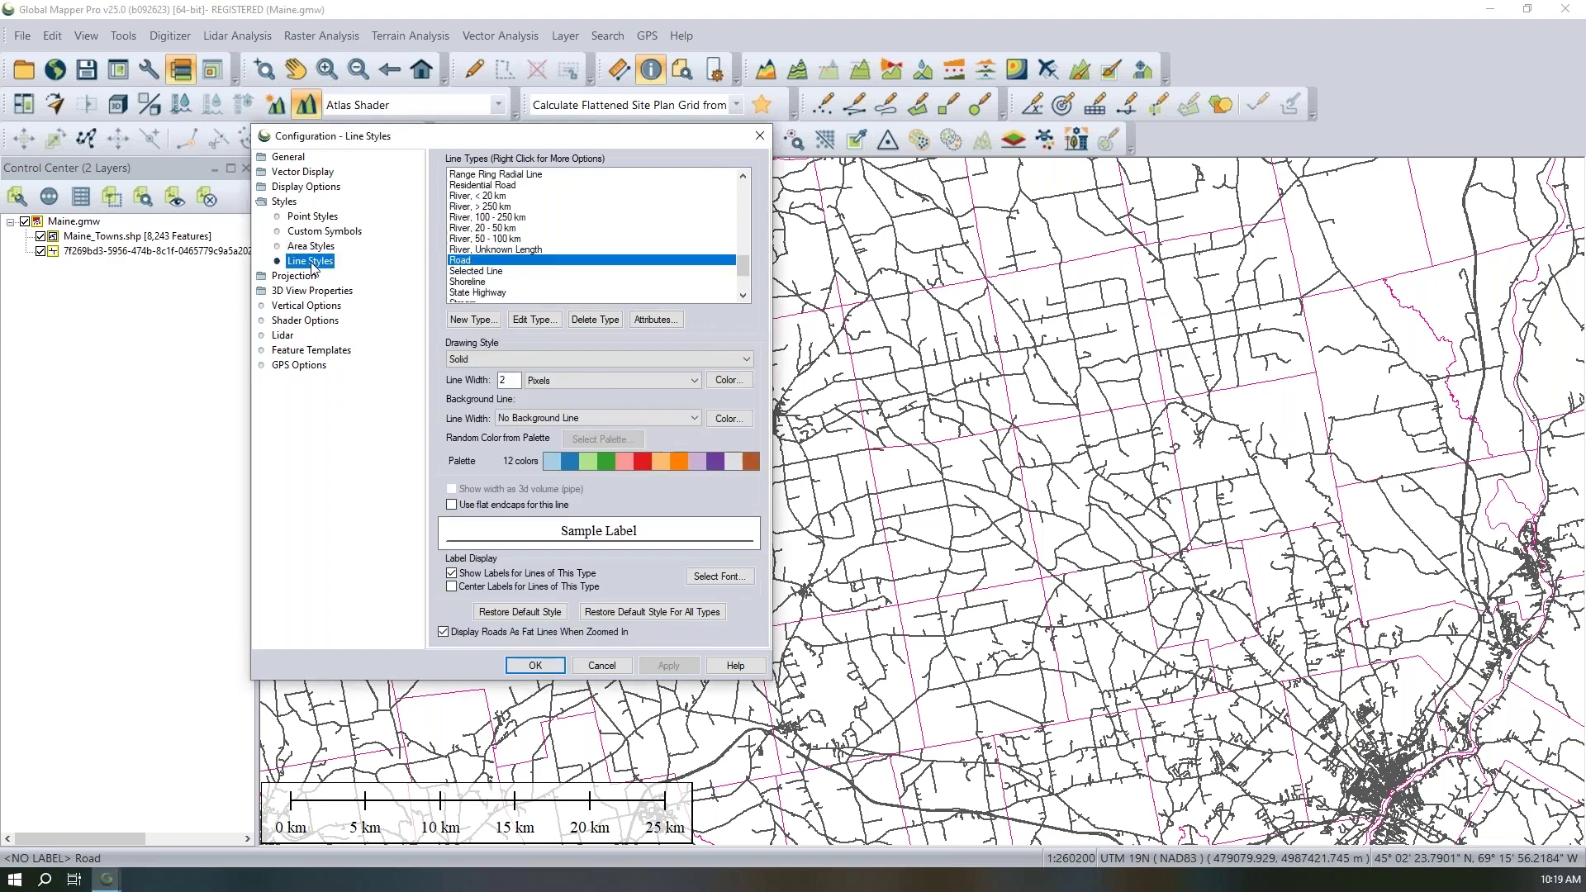
scroll(585, 285, up, 2)
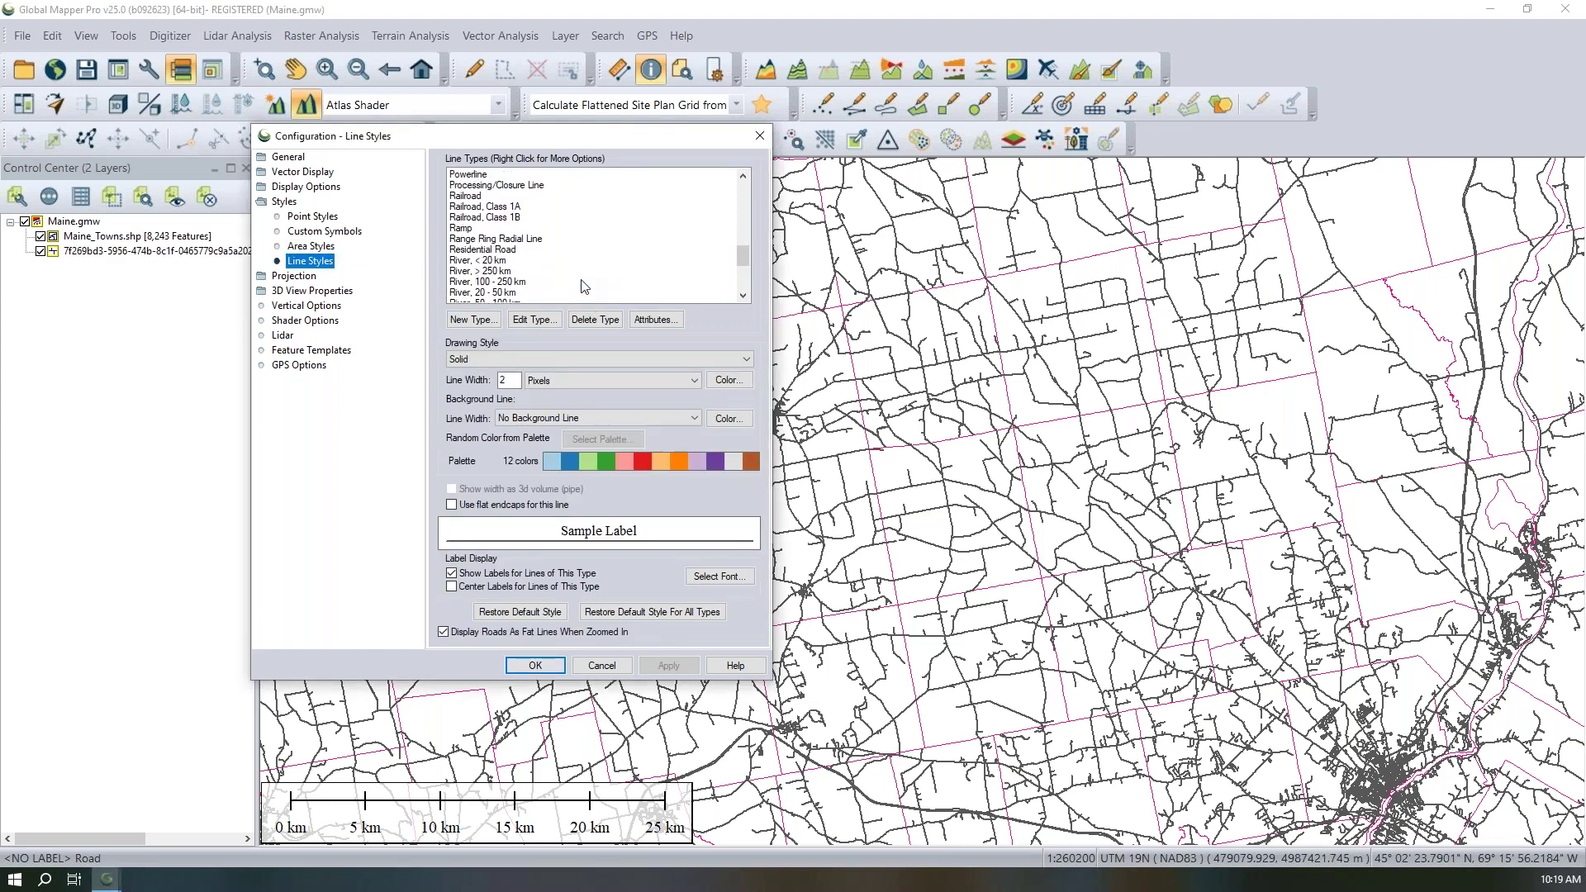
drag(742, 260, 745, 217)
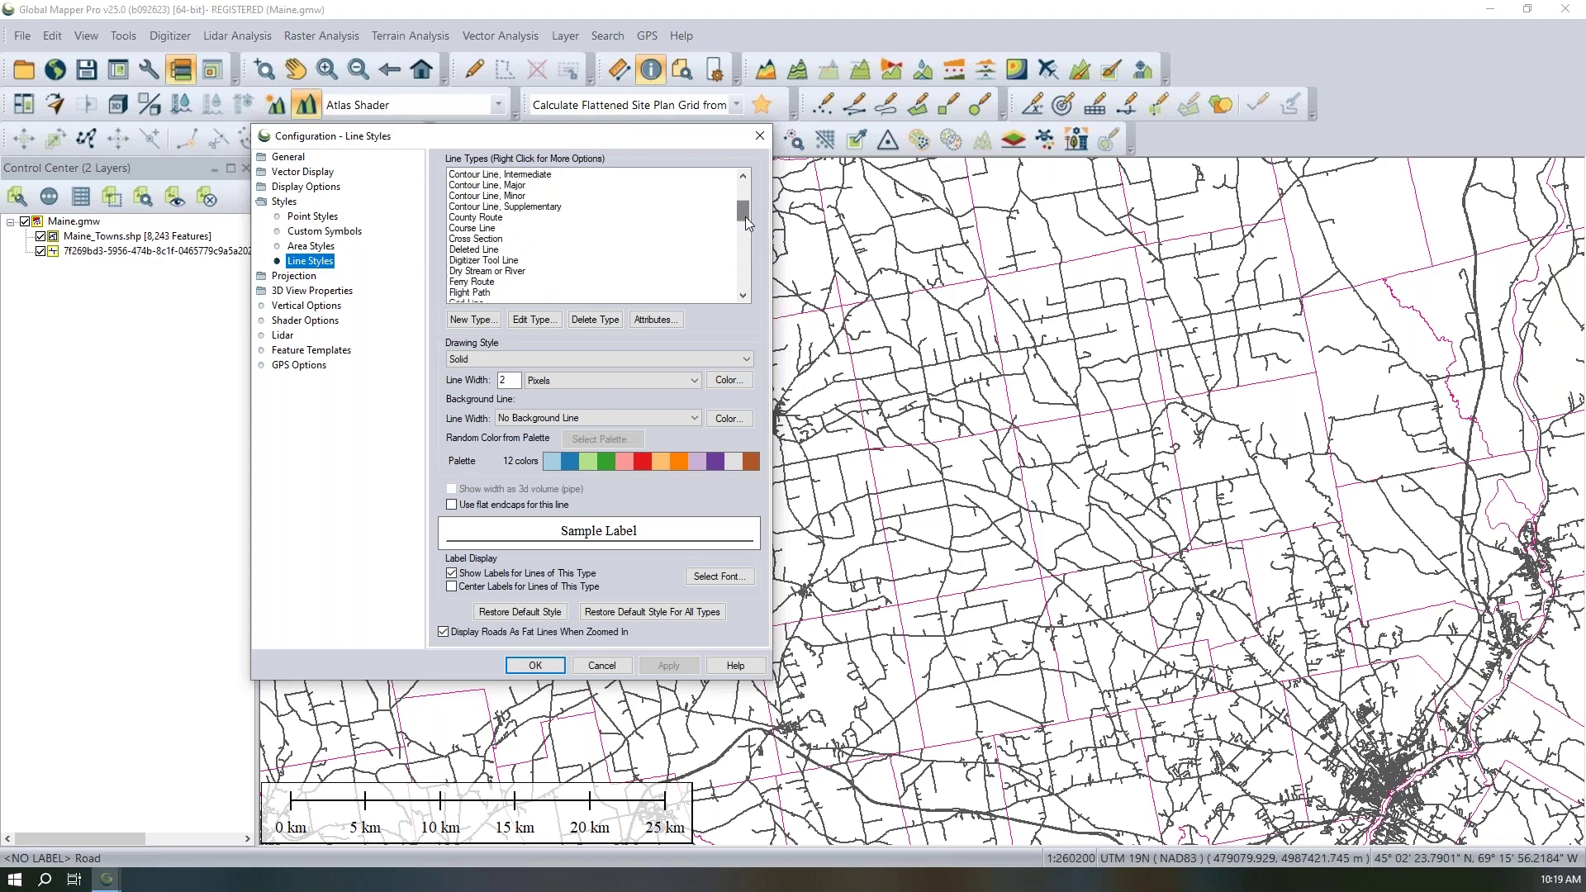
click(285, 203)
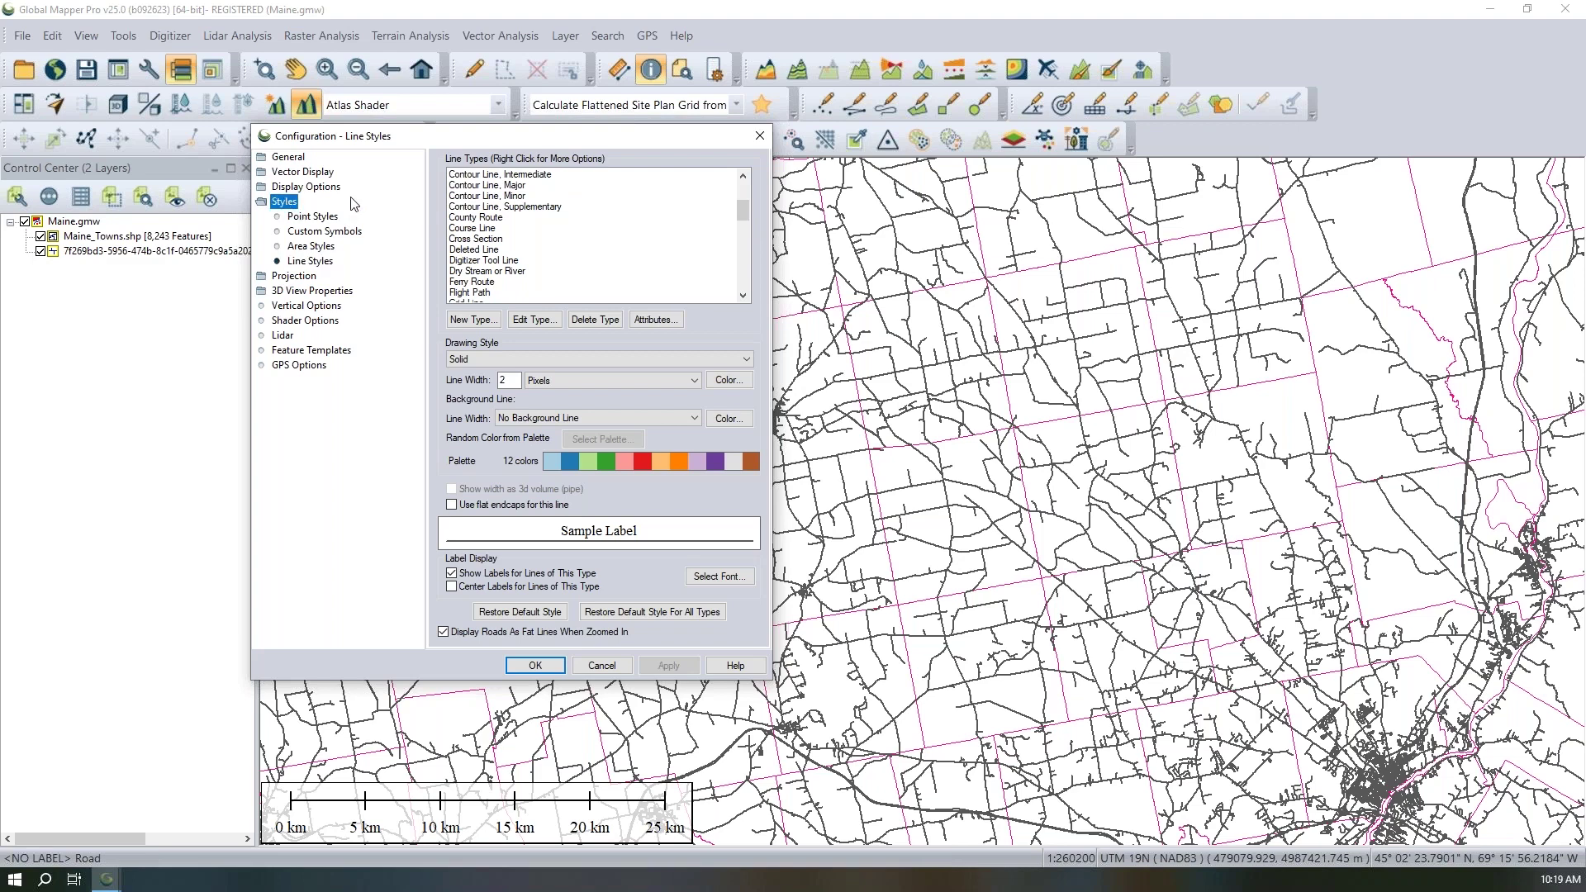
click(310, 261)
click(472, 320)
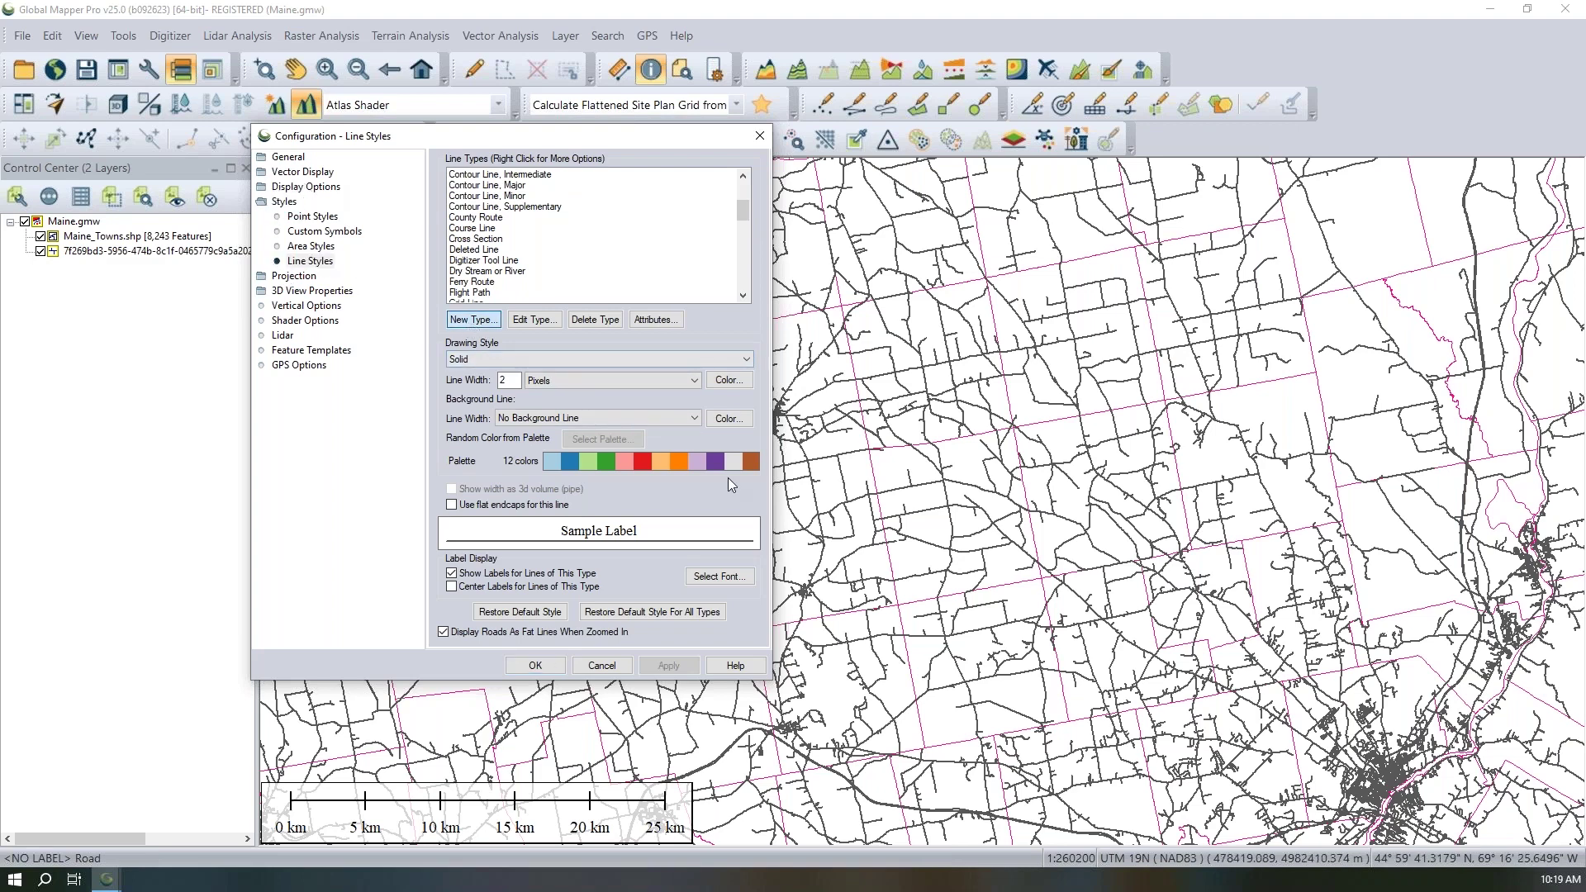
drag(541, 269, 652, 260)
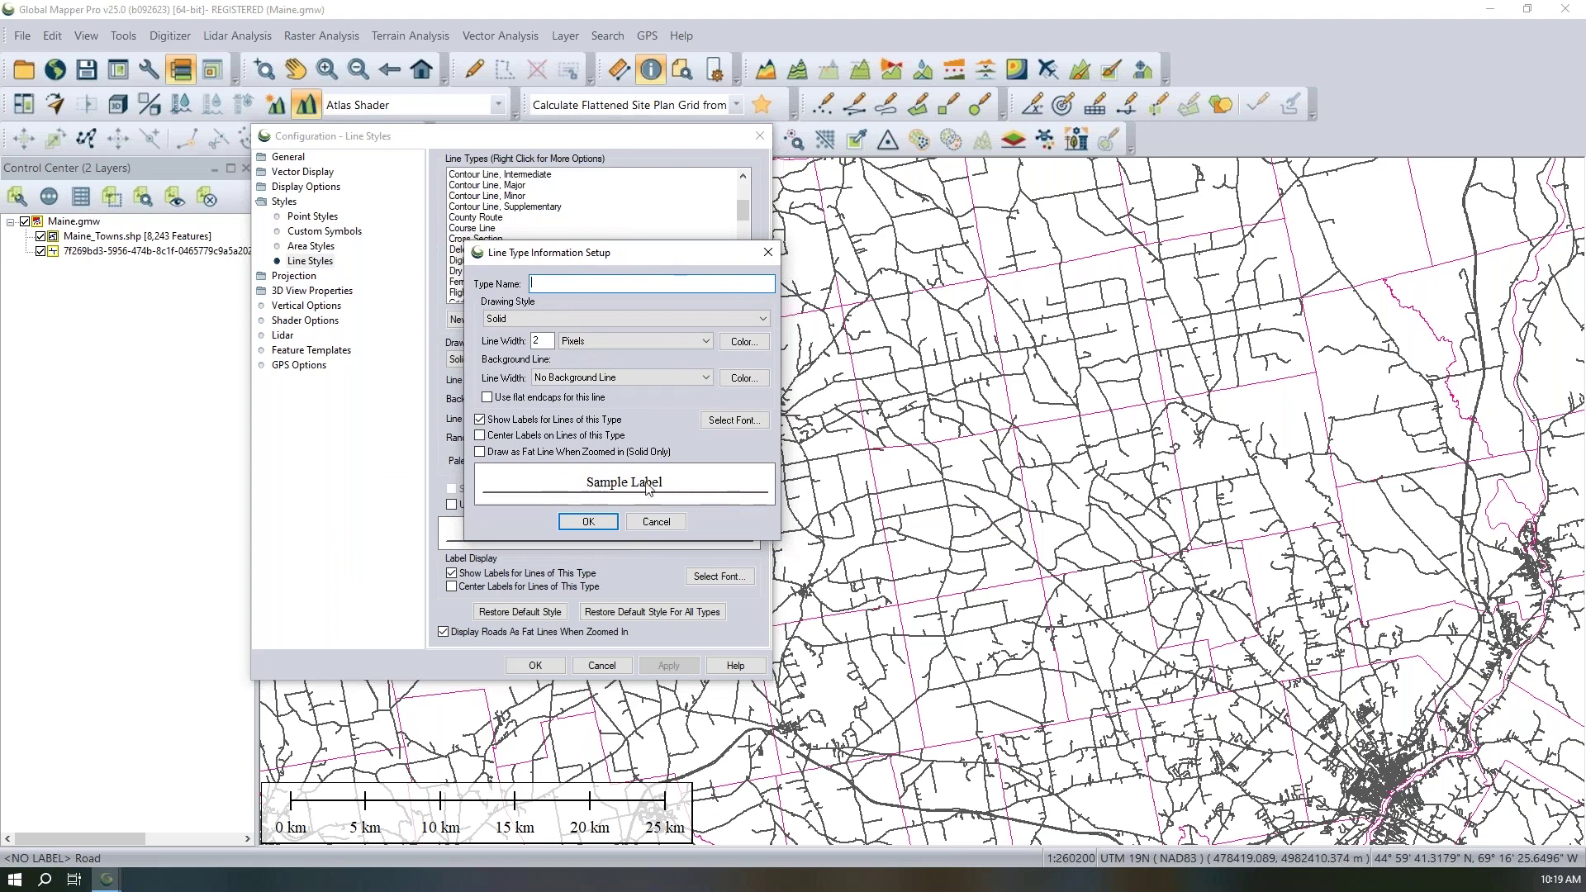
click(767, 252)
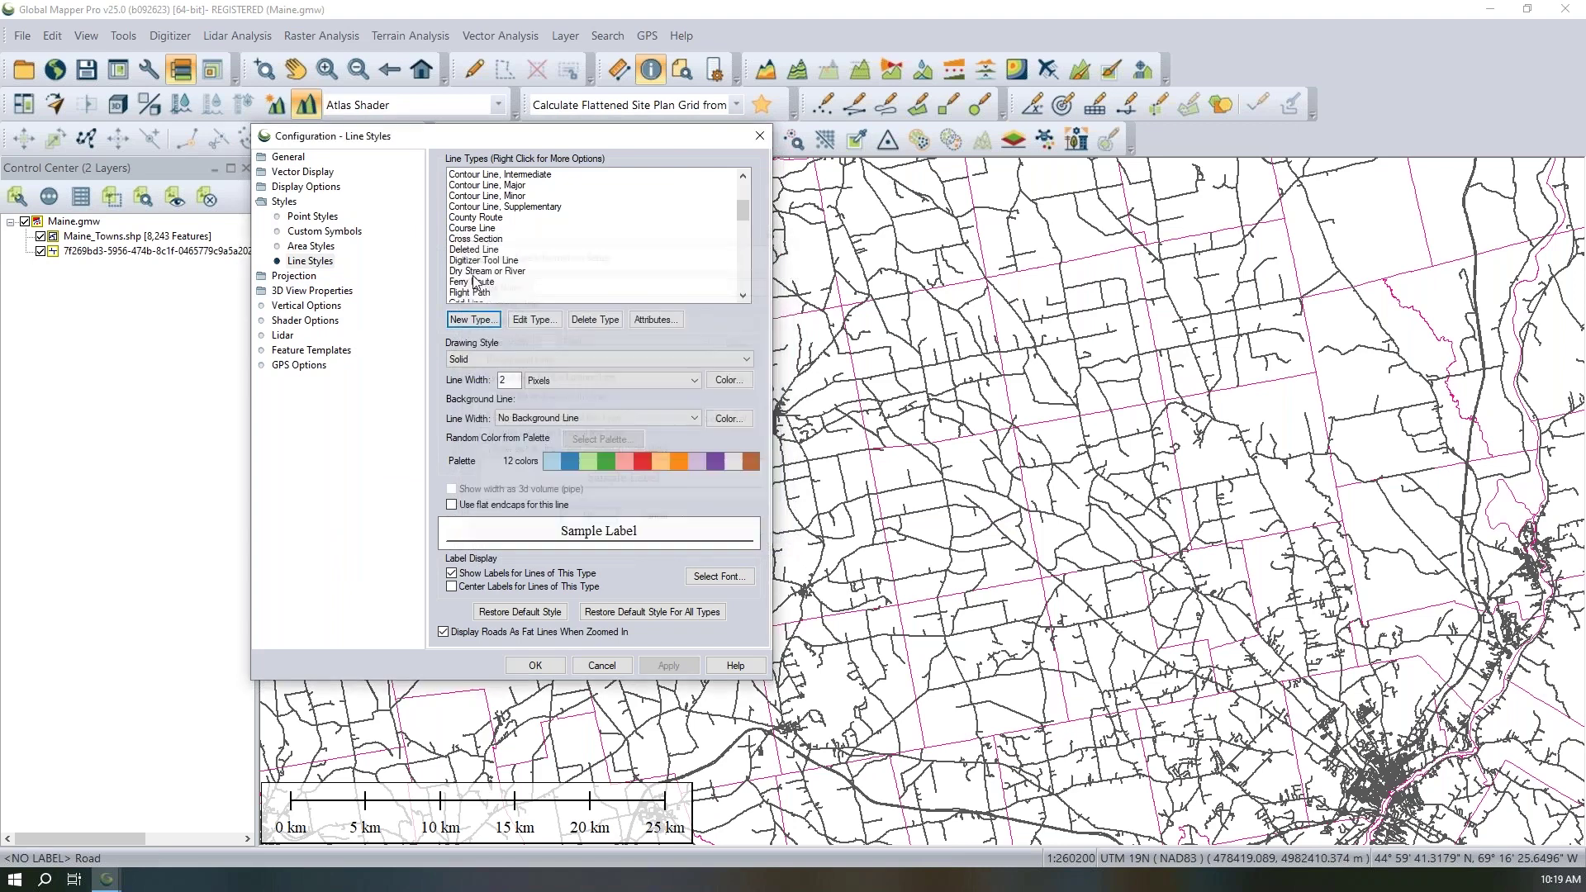
- Examine the setup options for a new area type in the area styles without creating one
click(310, 248)
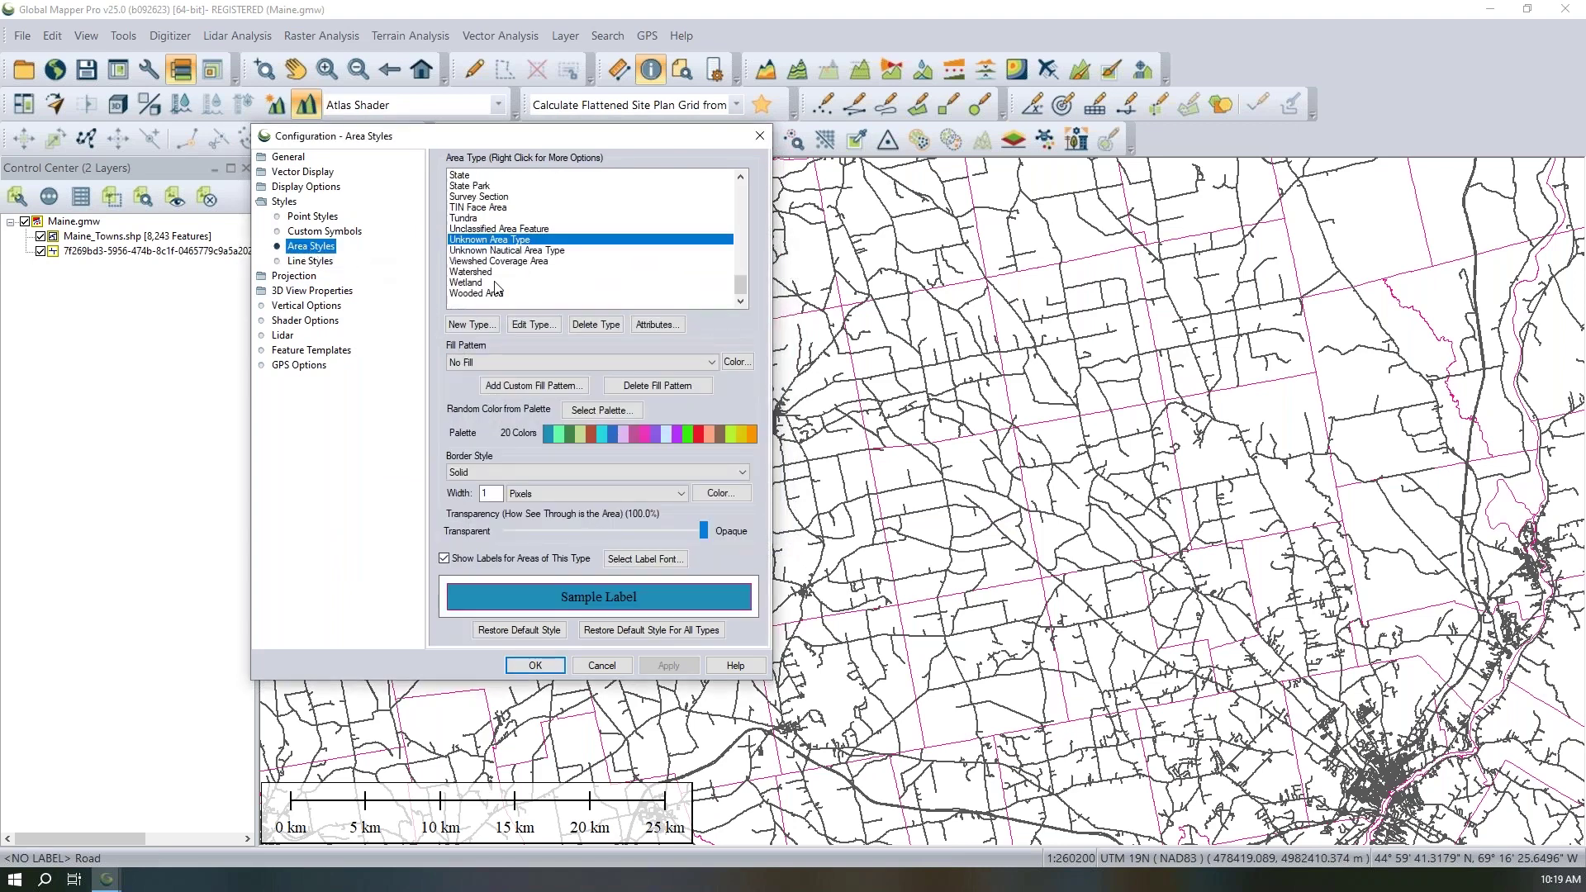
click(469, 326)
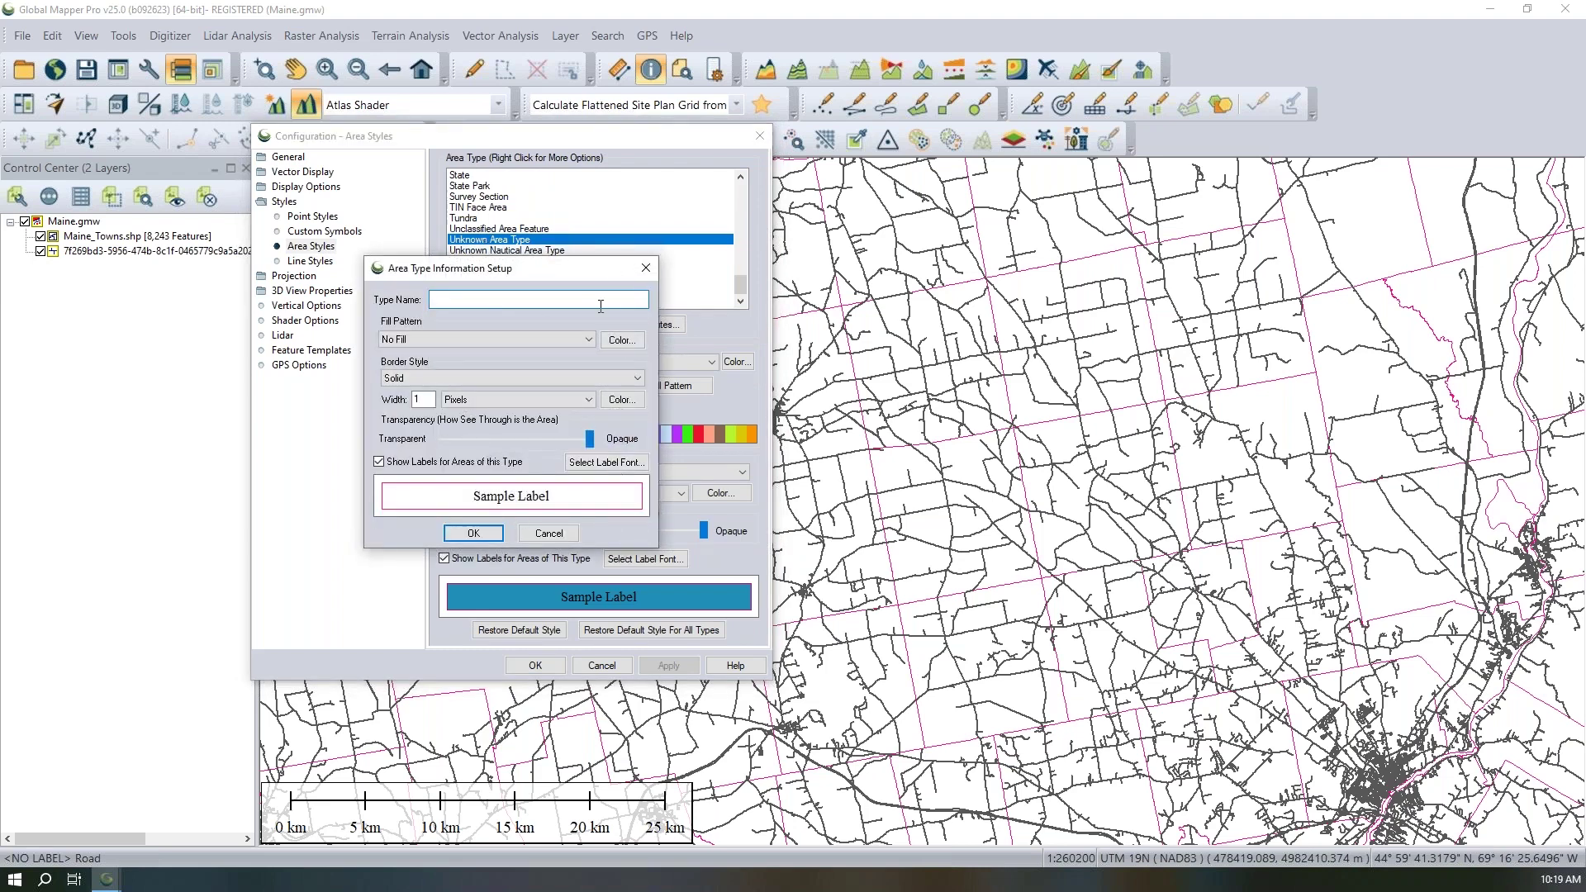
click(647, 267)
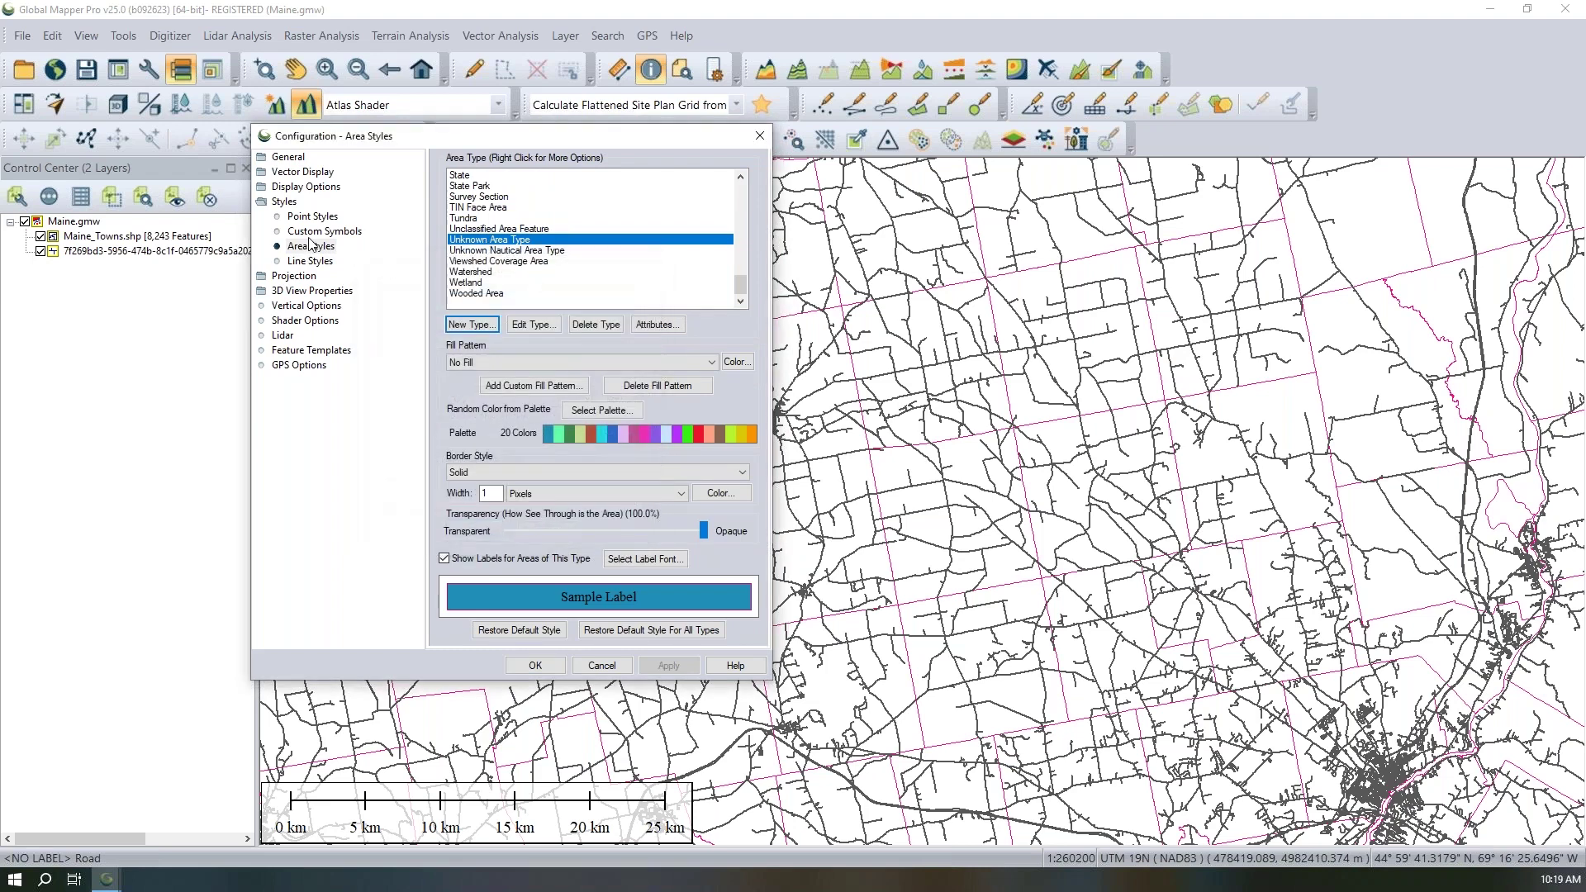
- Examine the custom symbols and the symbol choices for a new point type, and close the configuration without creating a type
click(321, 232)
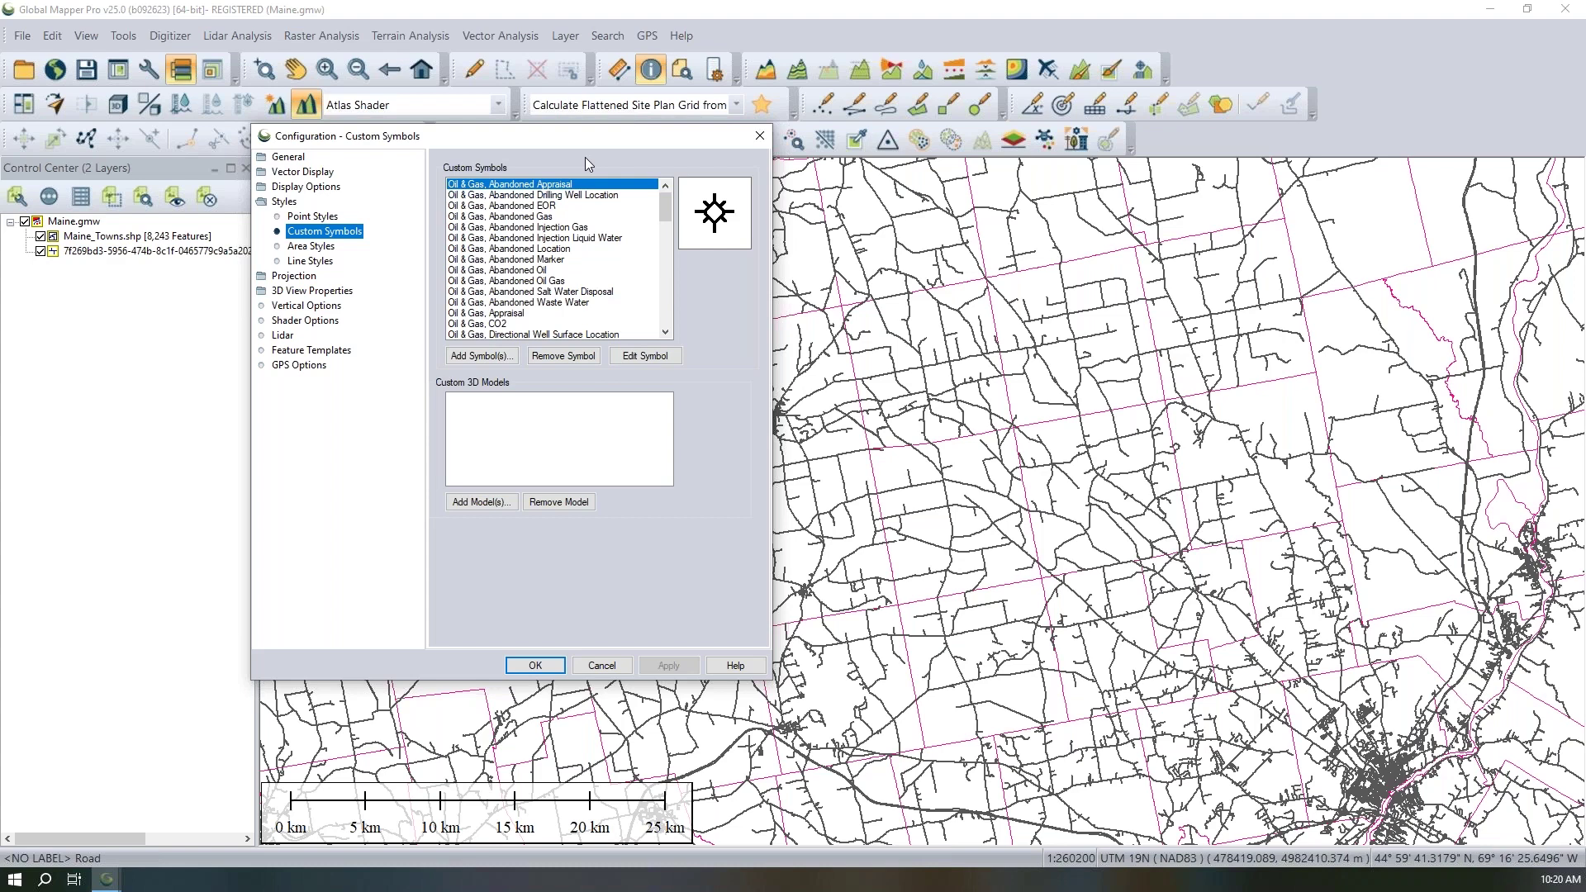
click(319, 217)
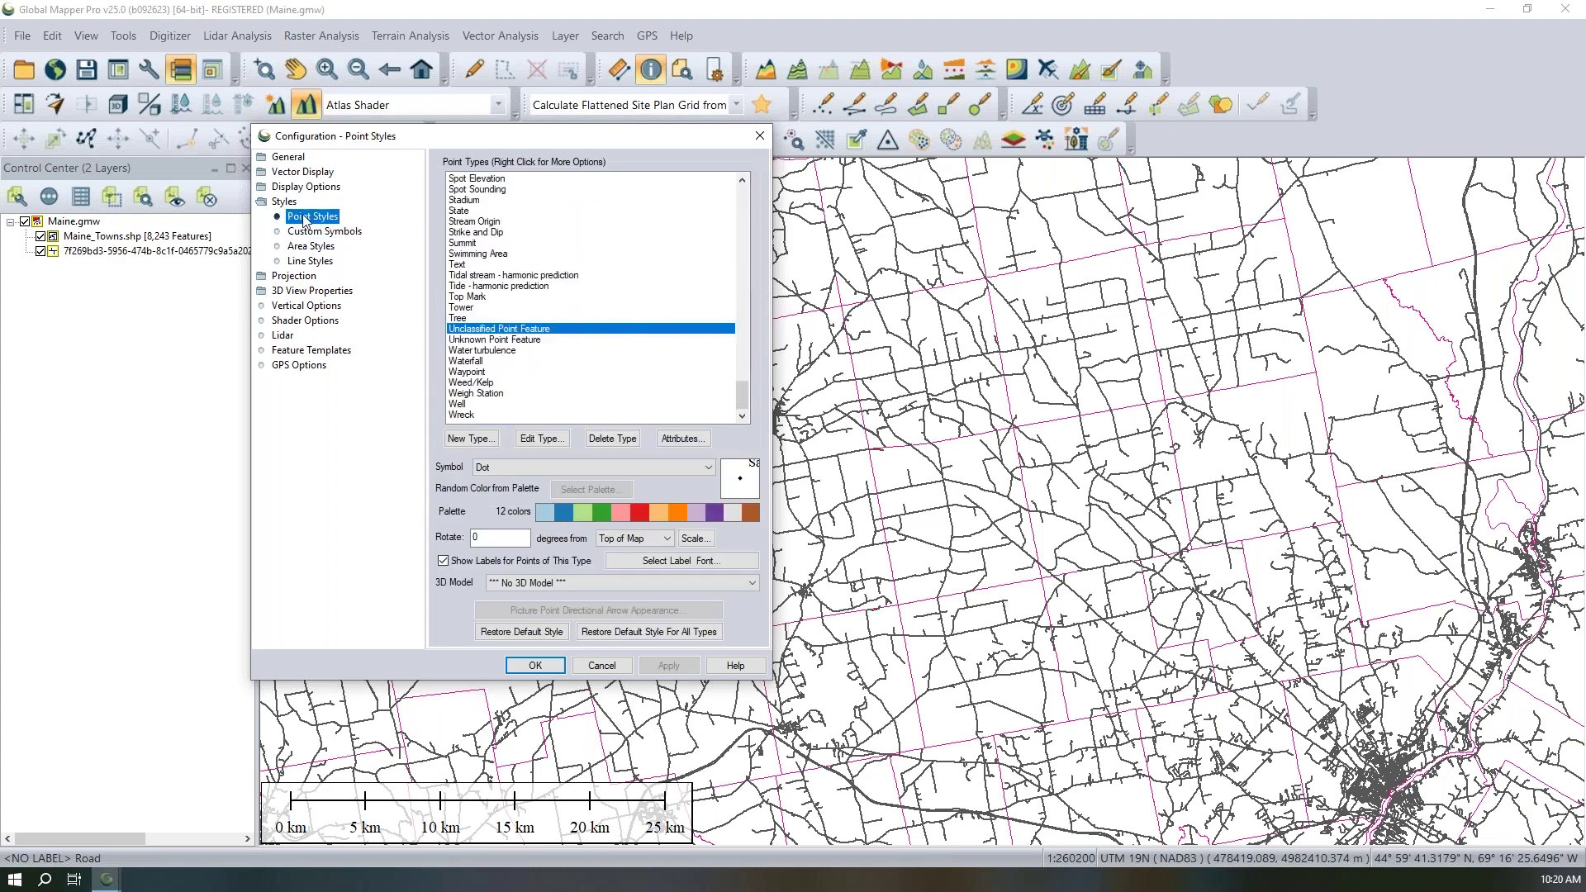
click(453, 440)
click(463, 407)
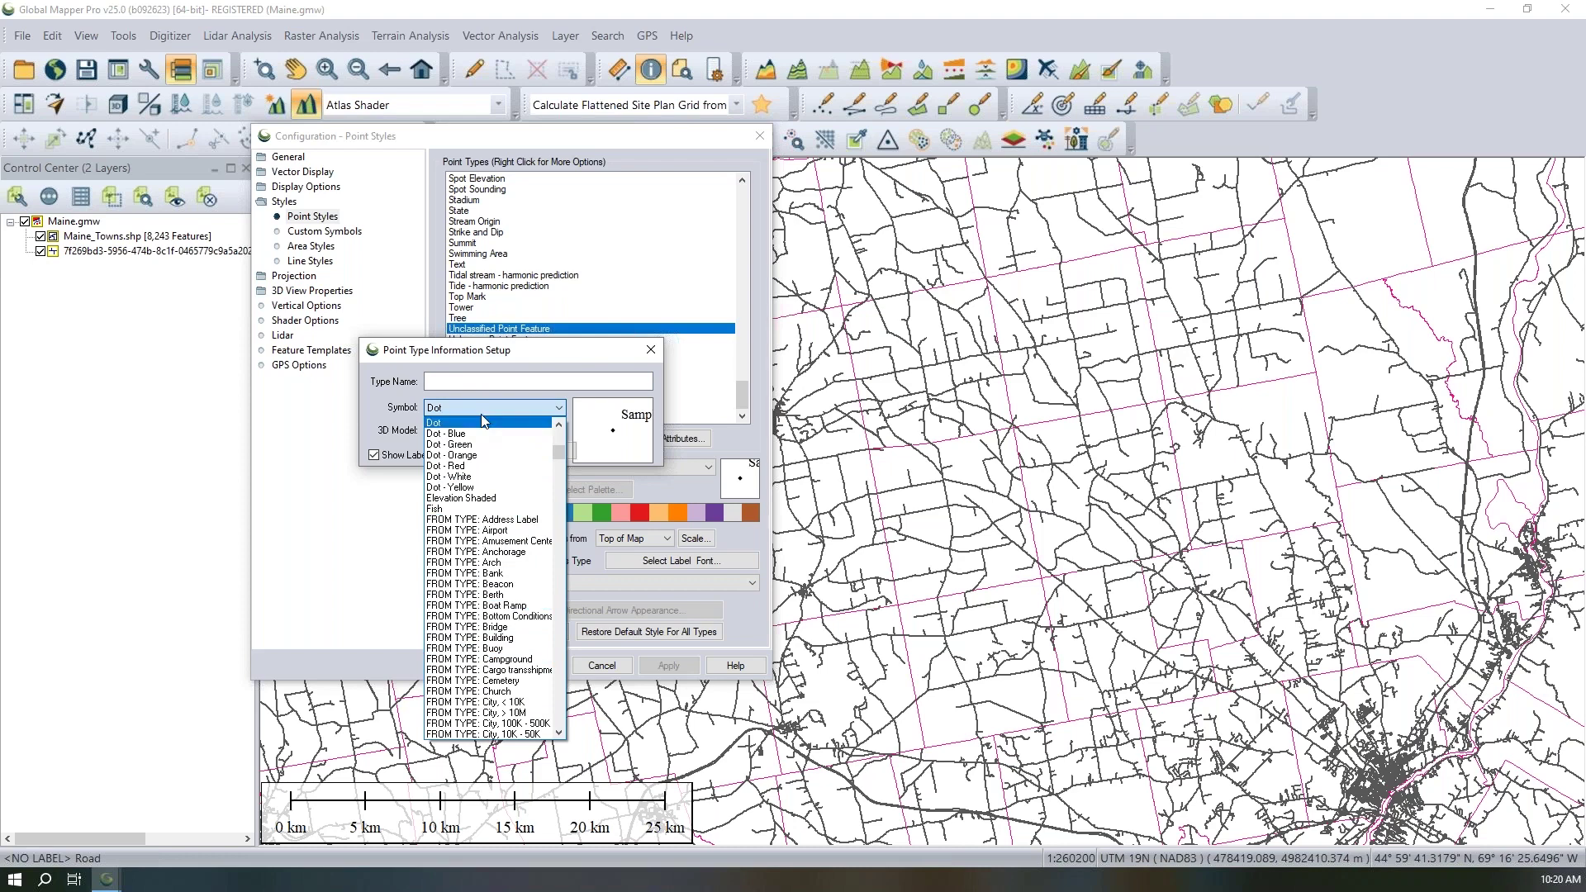
click(481, 406)
click(650, 350)
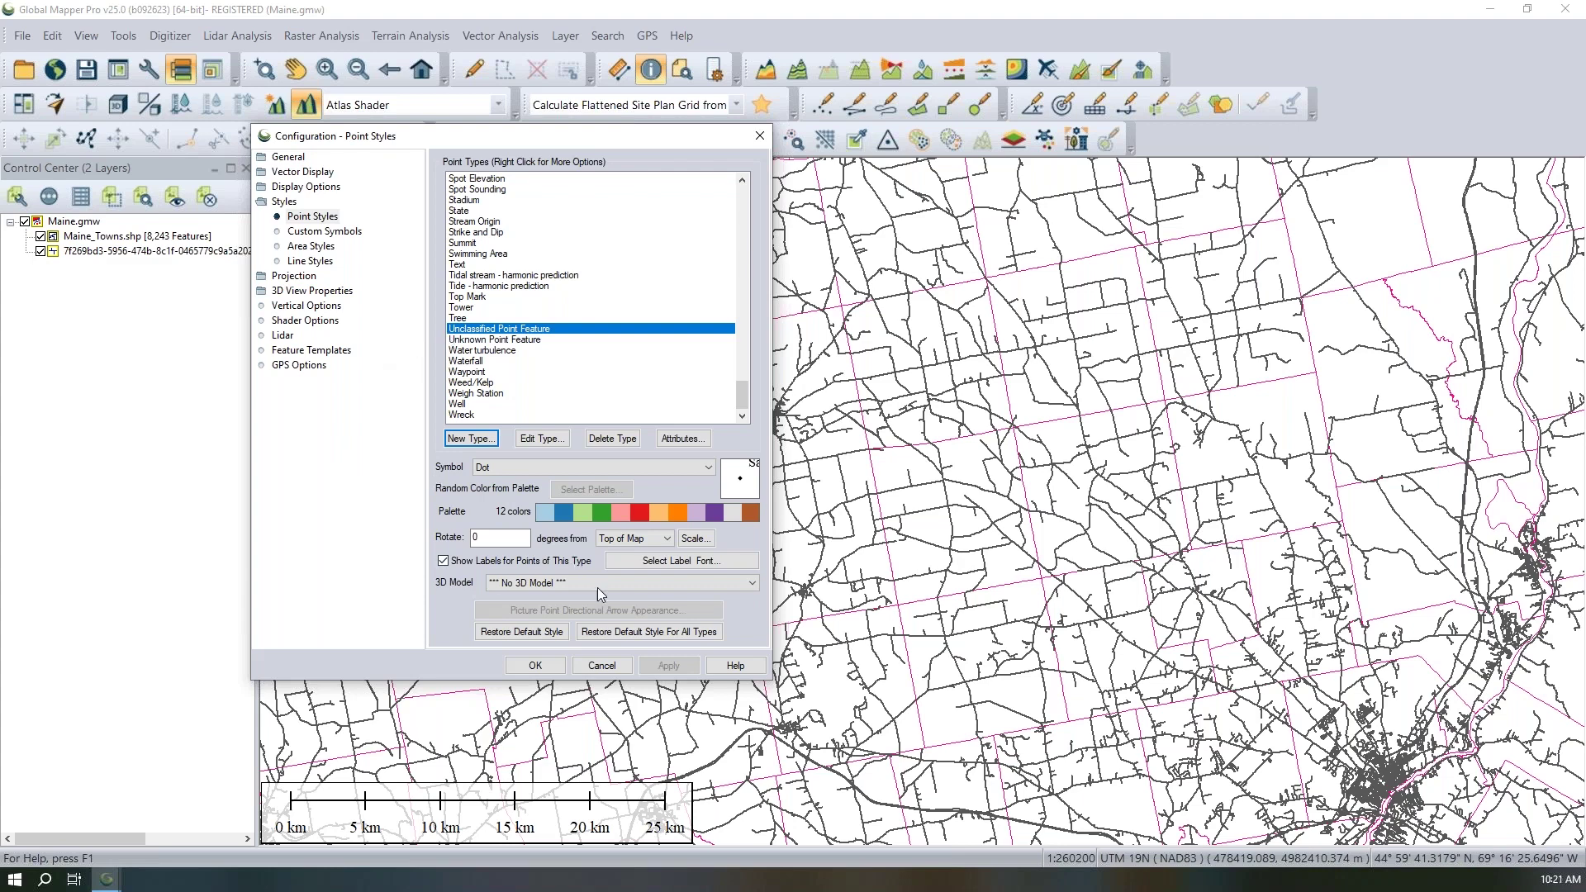
click(757, 138)
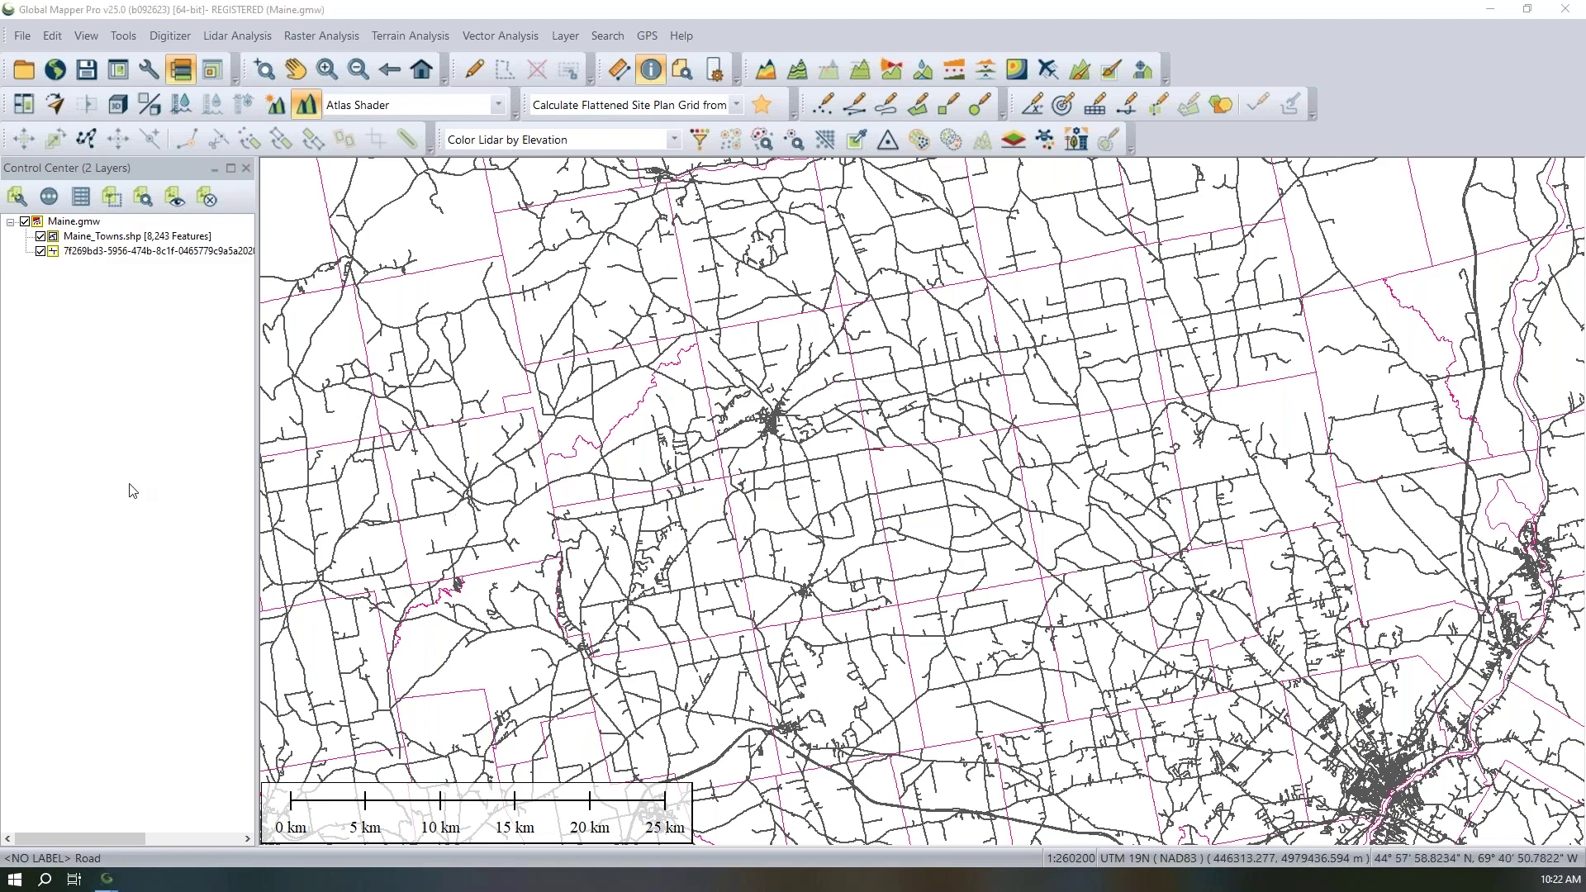
click(208, 518)
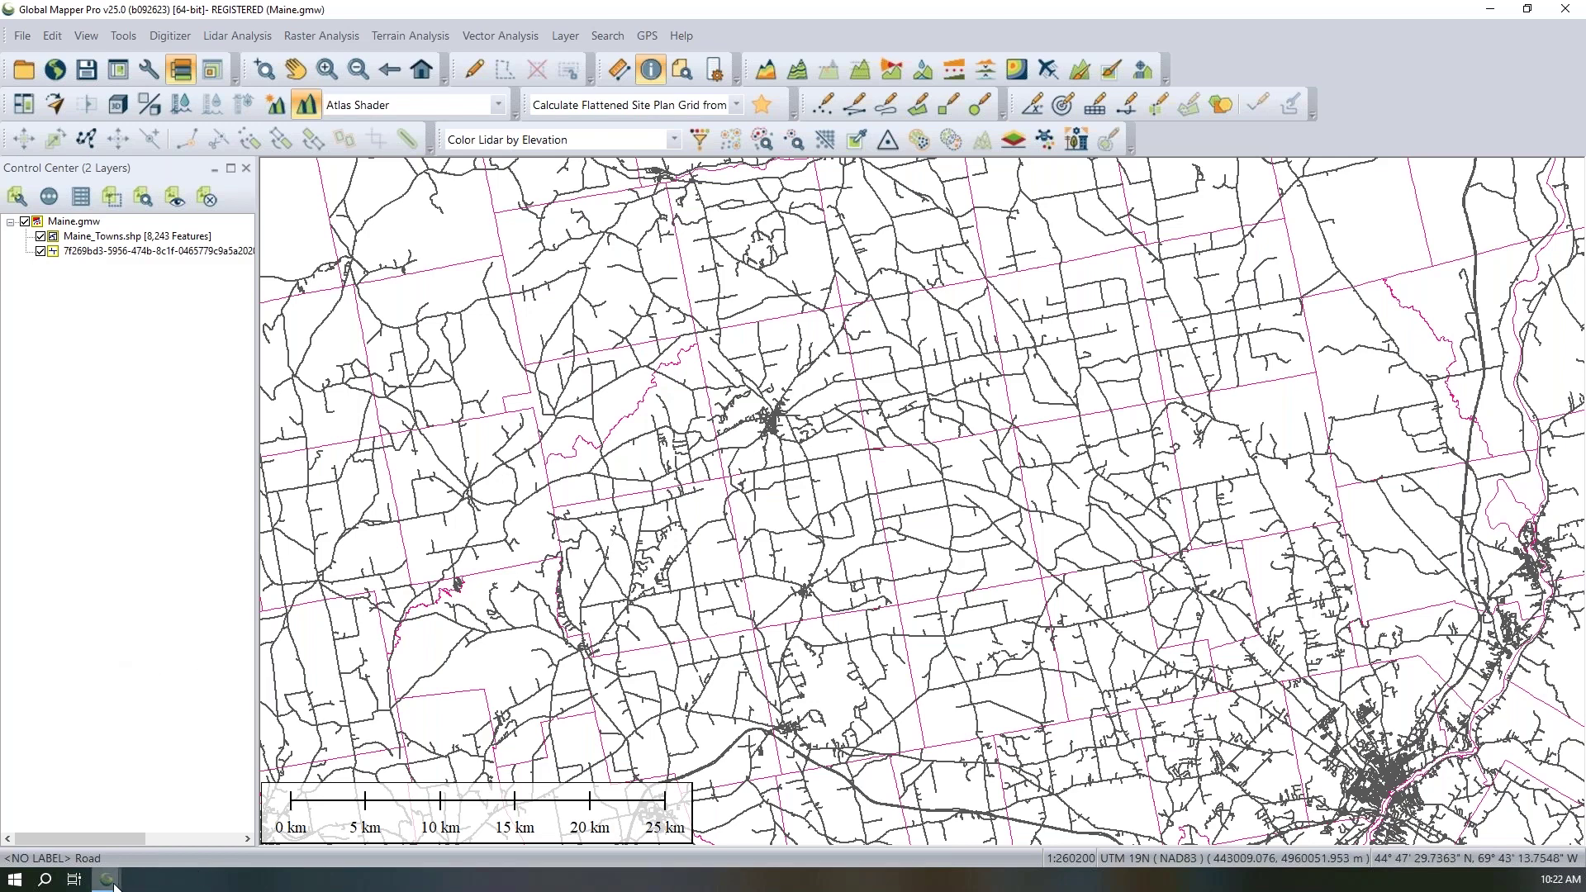
- Switch to the Global Mapper window with the Lidar_Hydro-Flattening workspace and toggle the Dam Line layer off and on to identify it
mouse_move(114, 882)
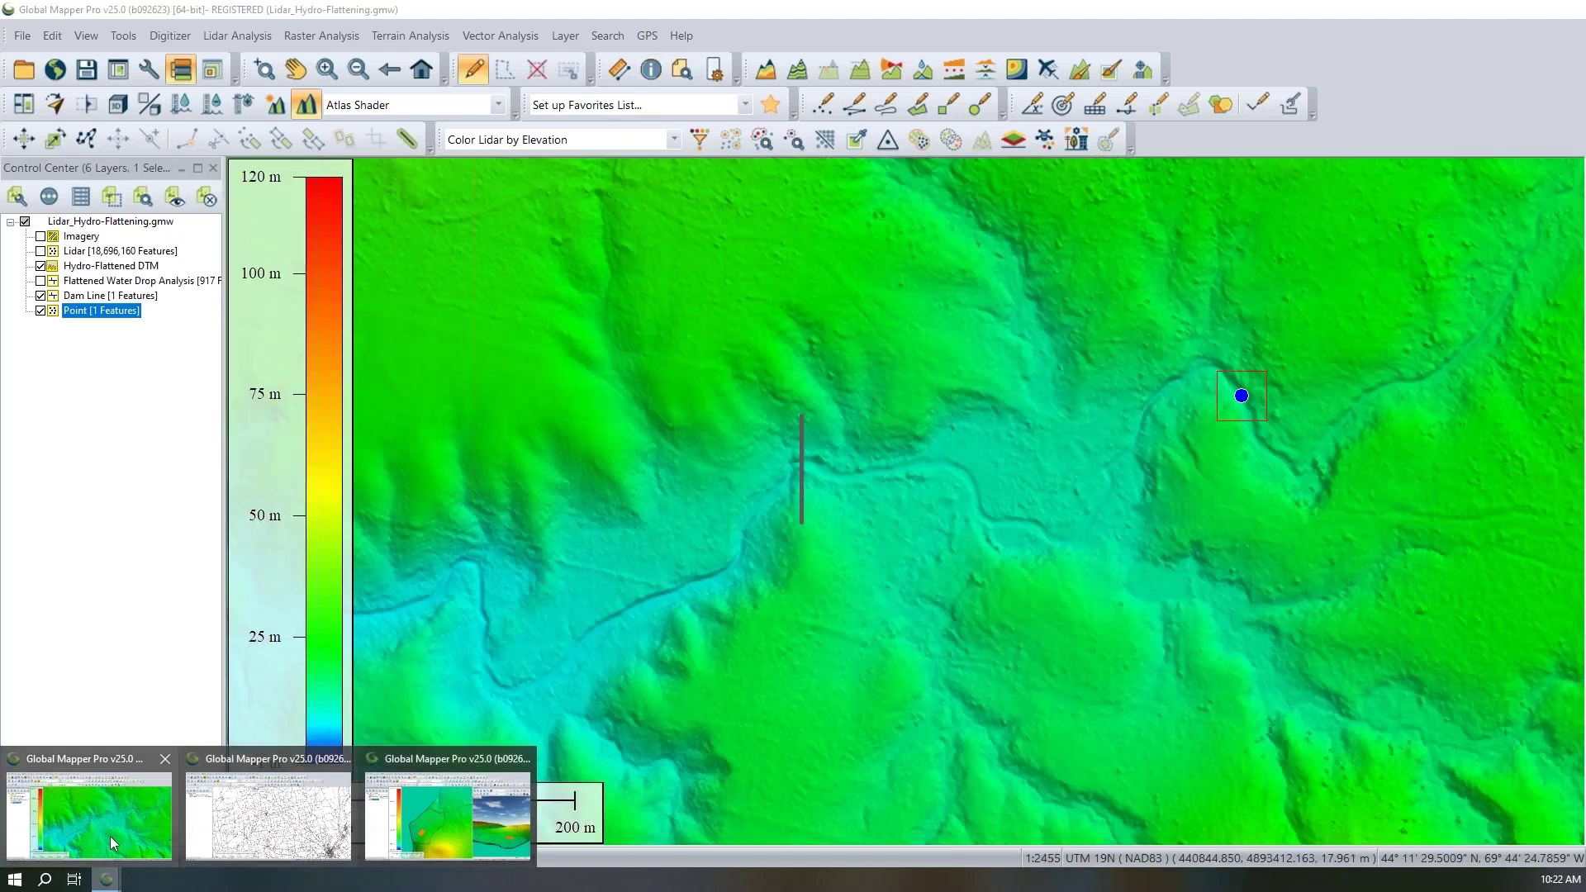
click(111, 835)
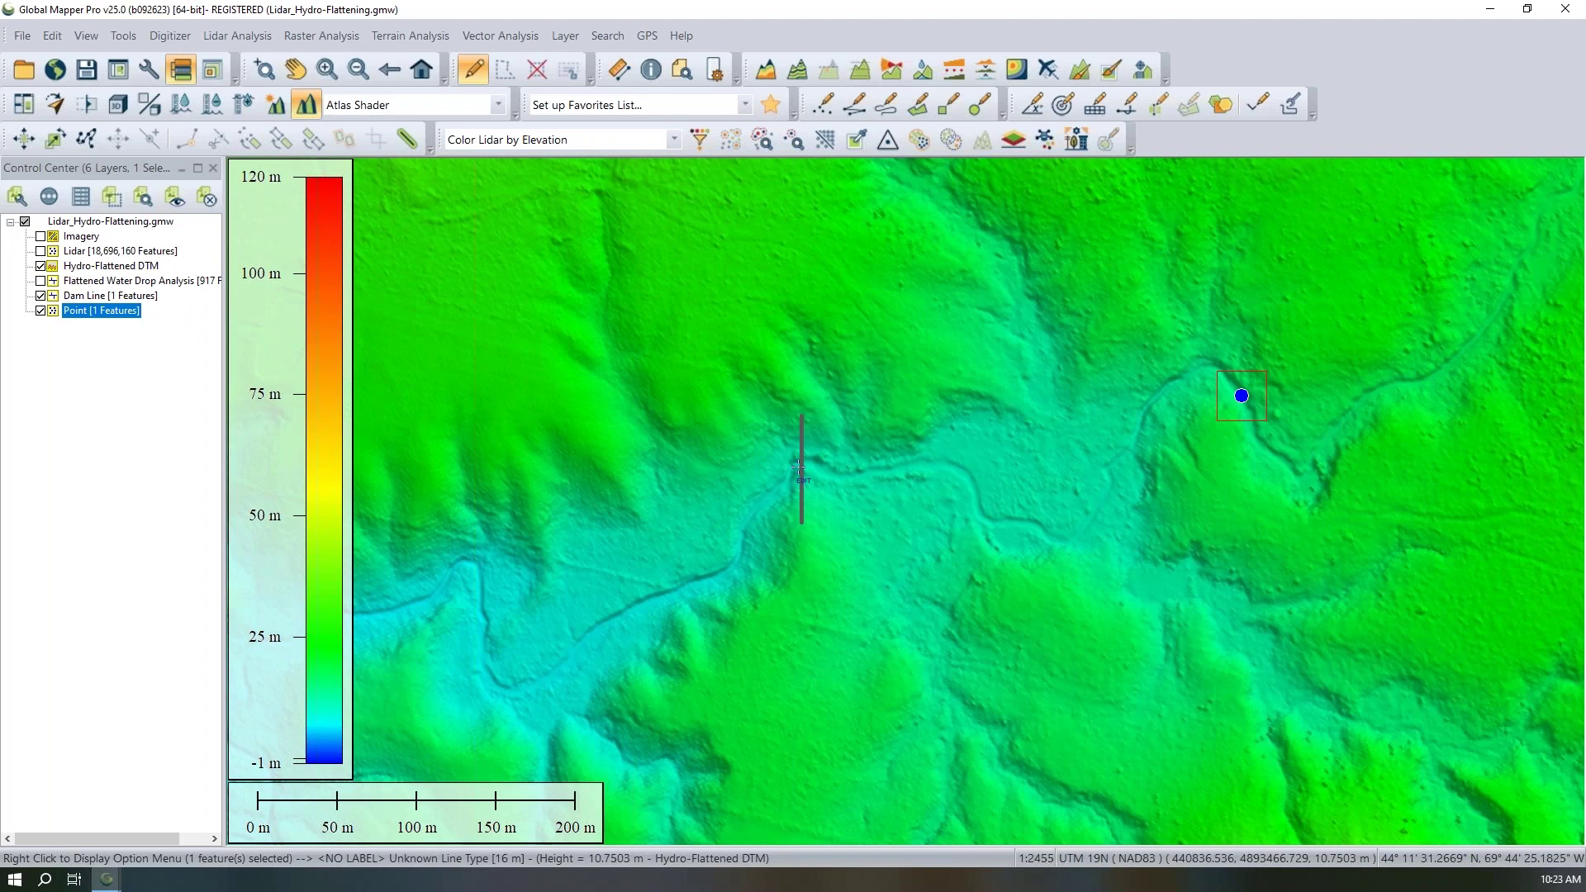
drag(45, 312, 39, 306)
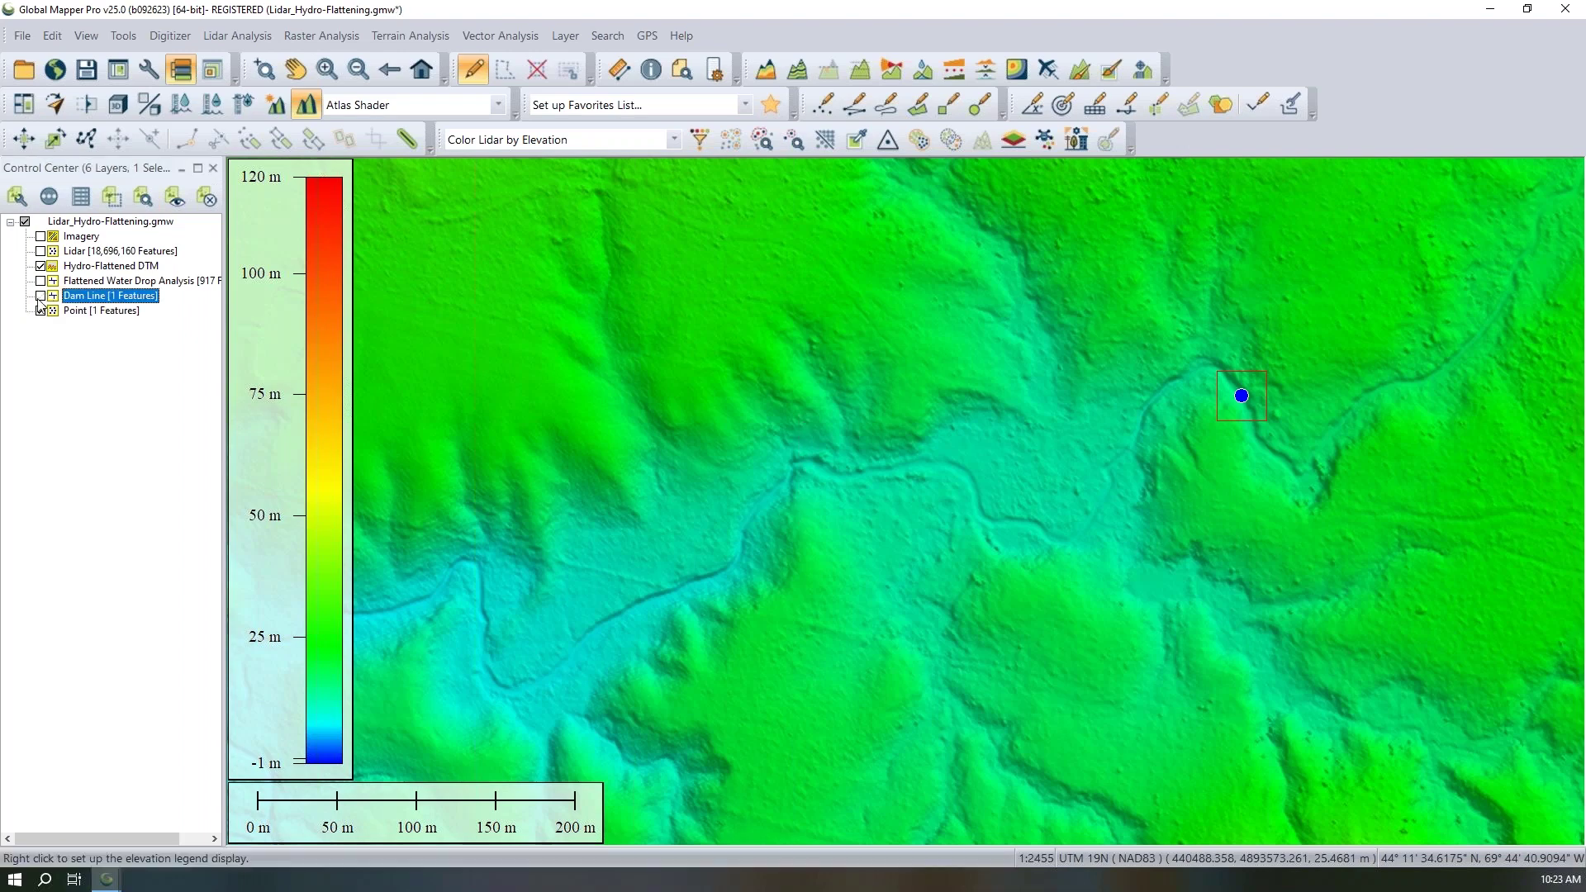
click(39, 298)
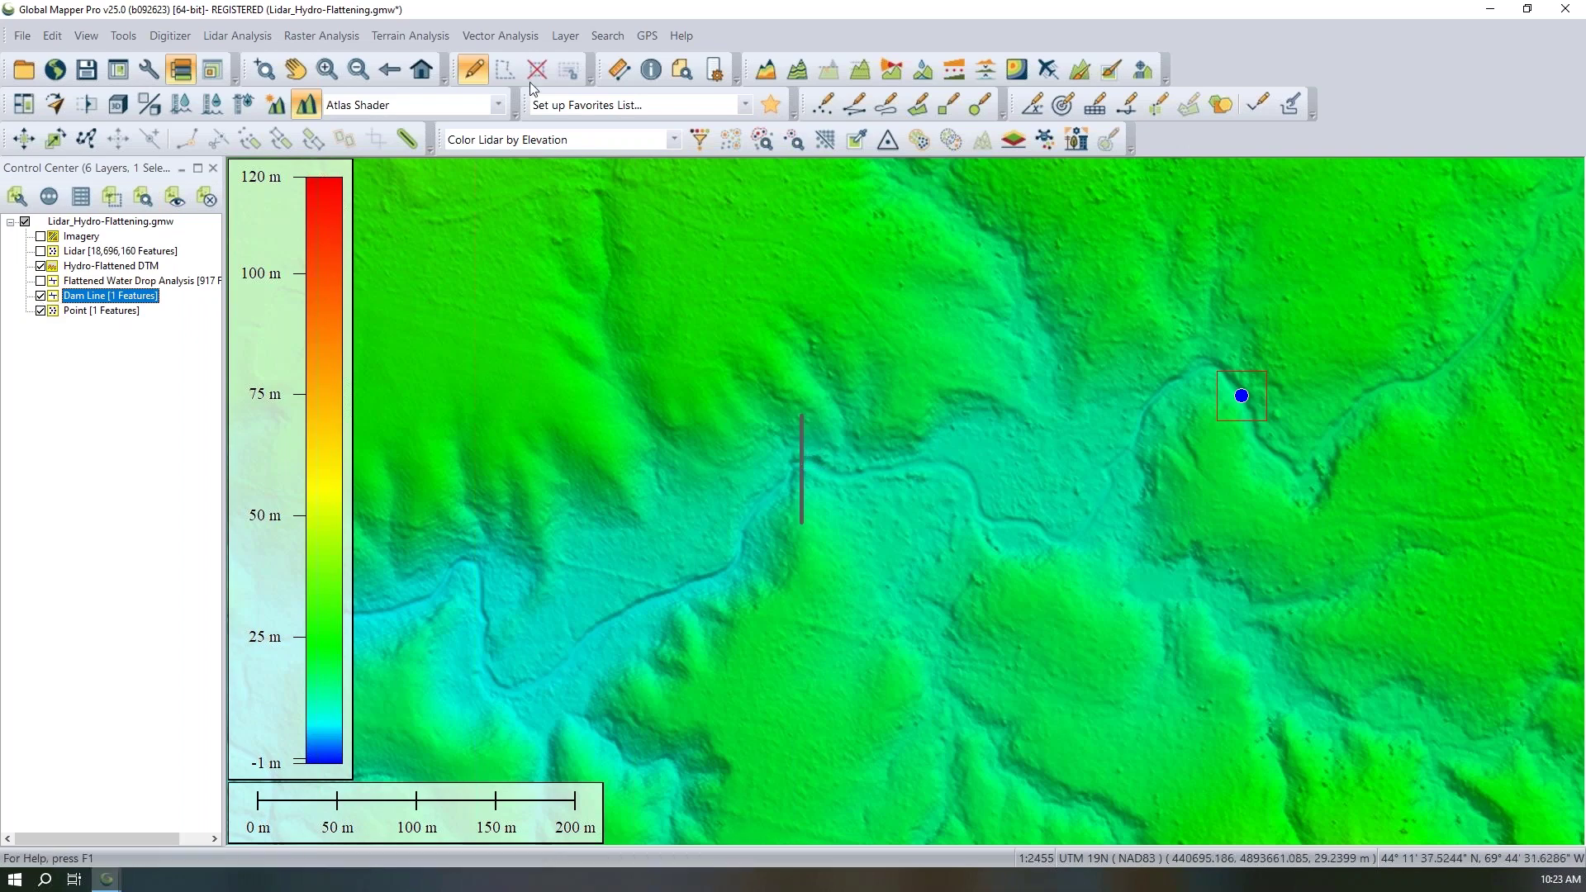
- Inspect the feature information of the dam line on the map, including its elevation attribute, and close it
click(650, 69)
click(805, 455)
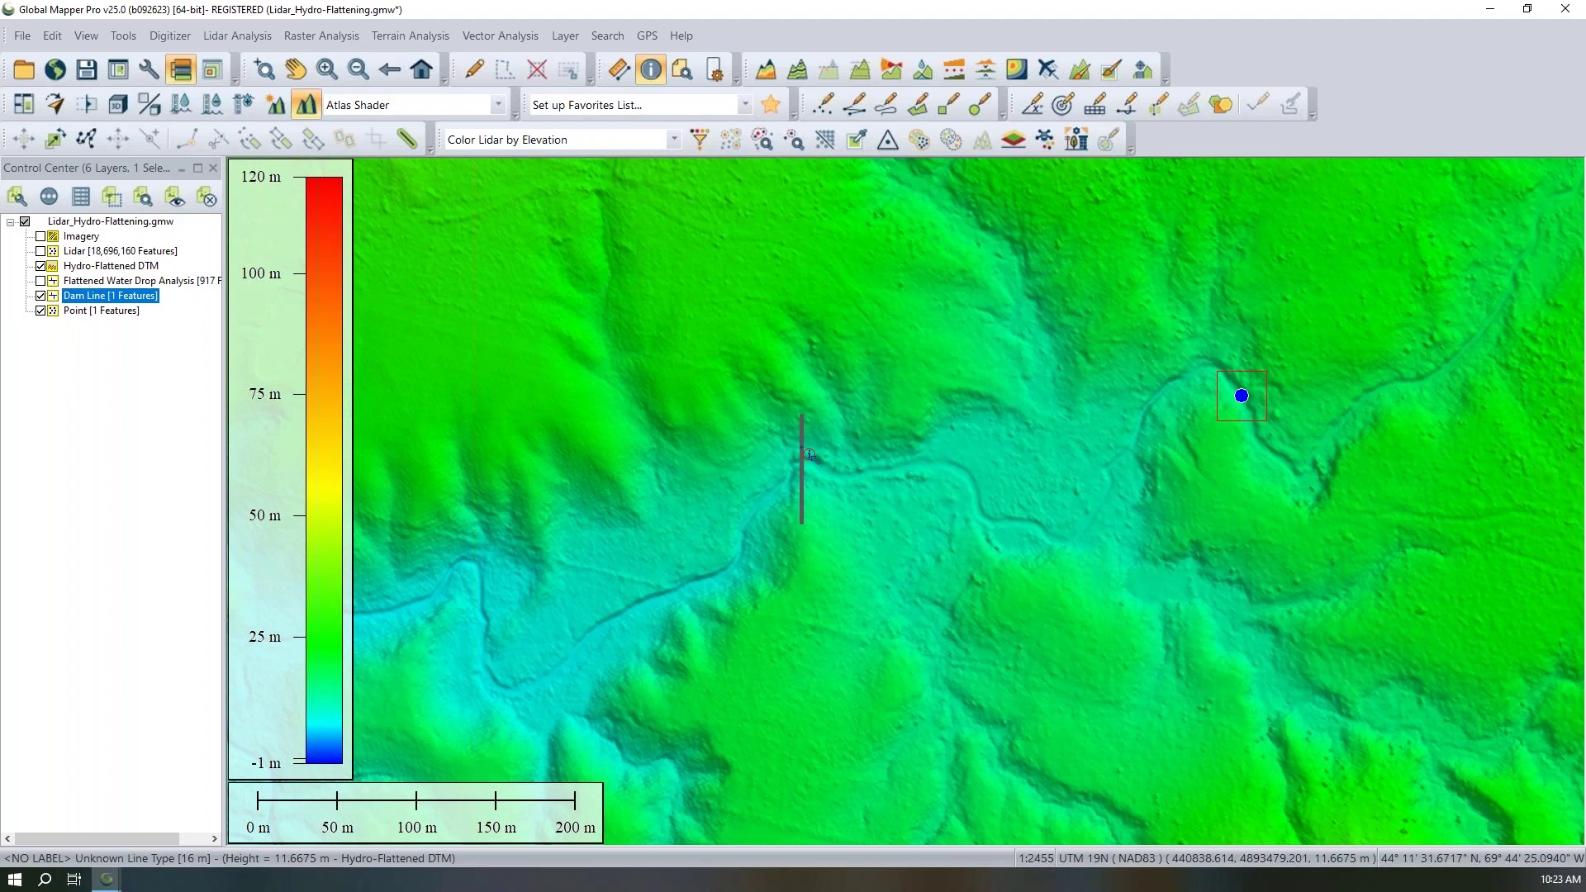
click(296, 275)
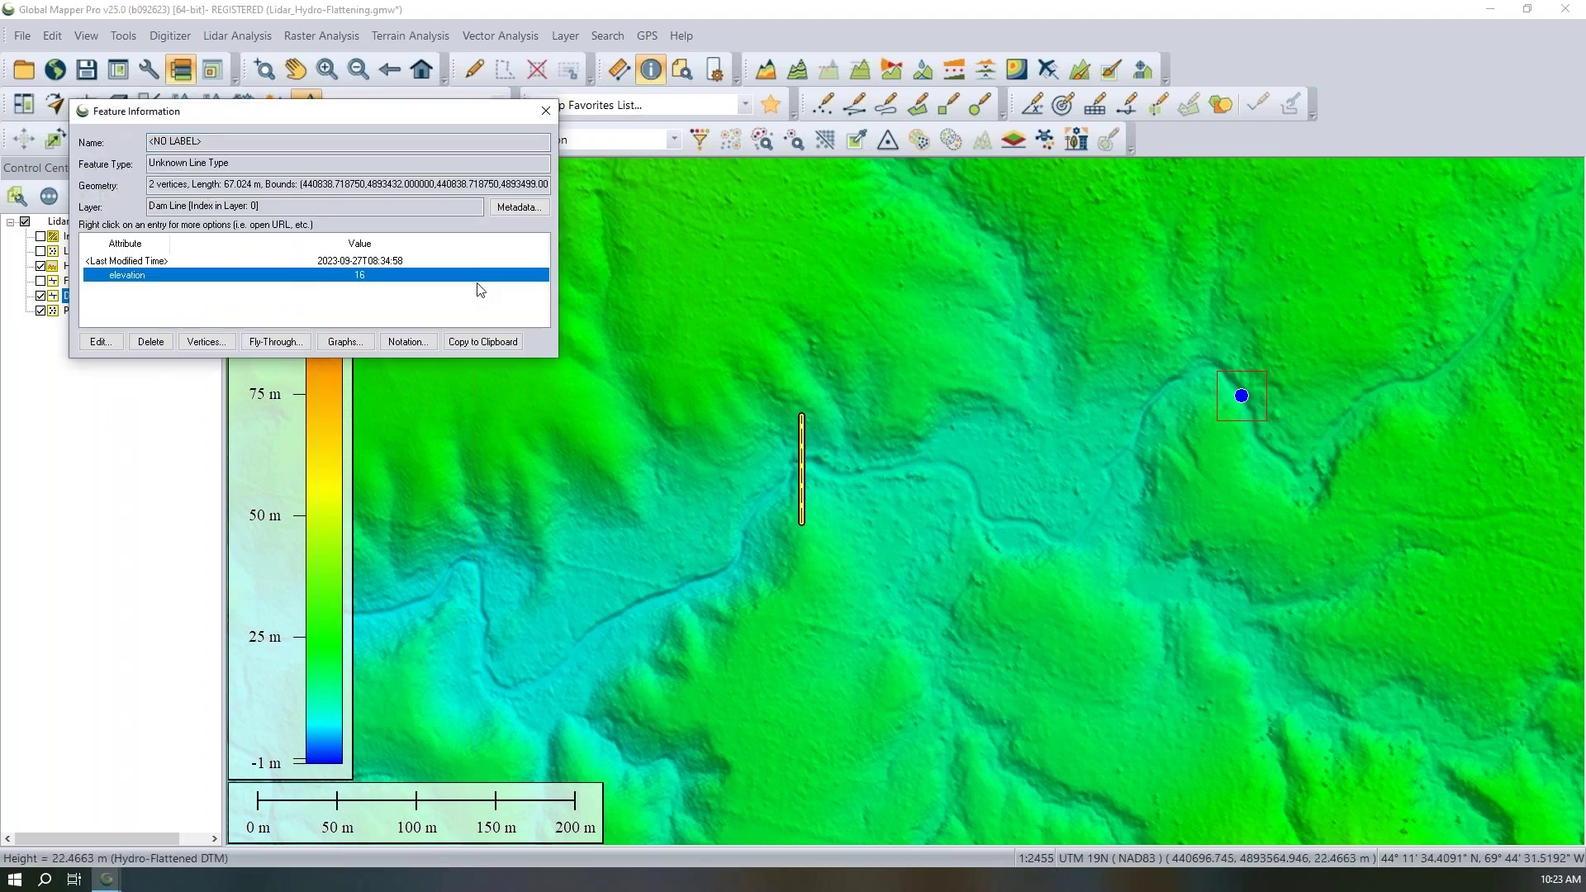
click(403, 300)
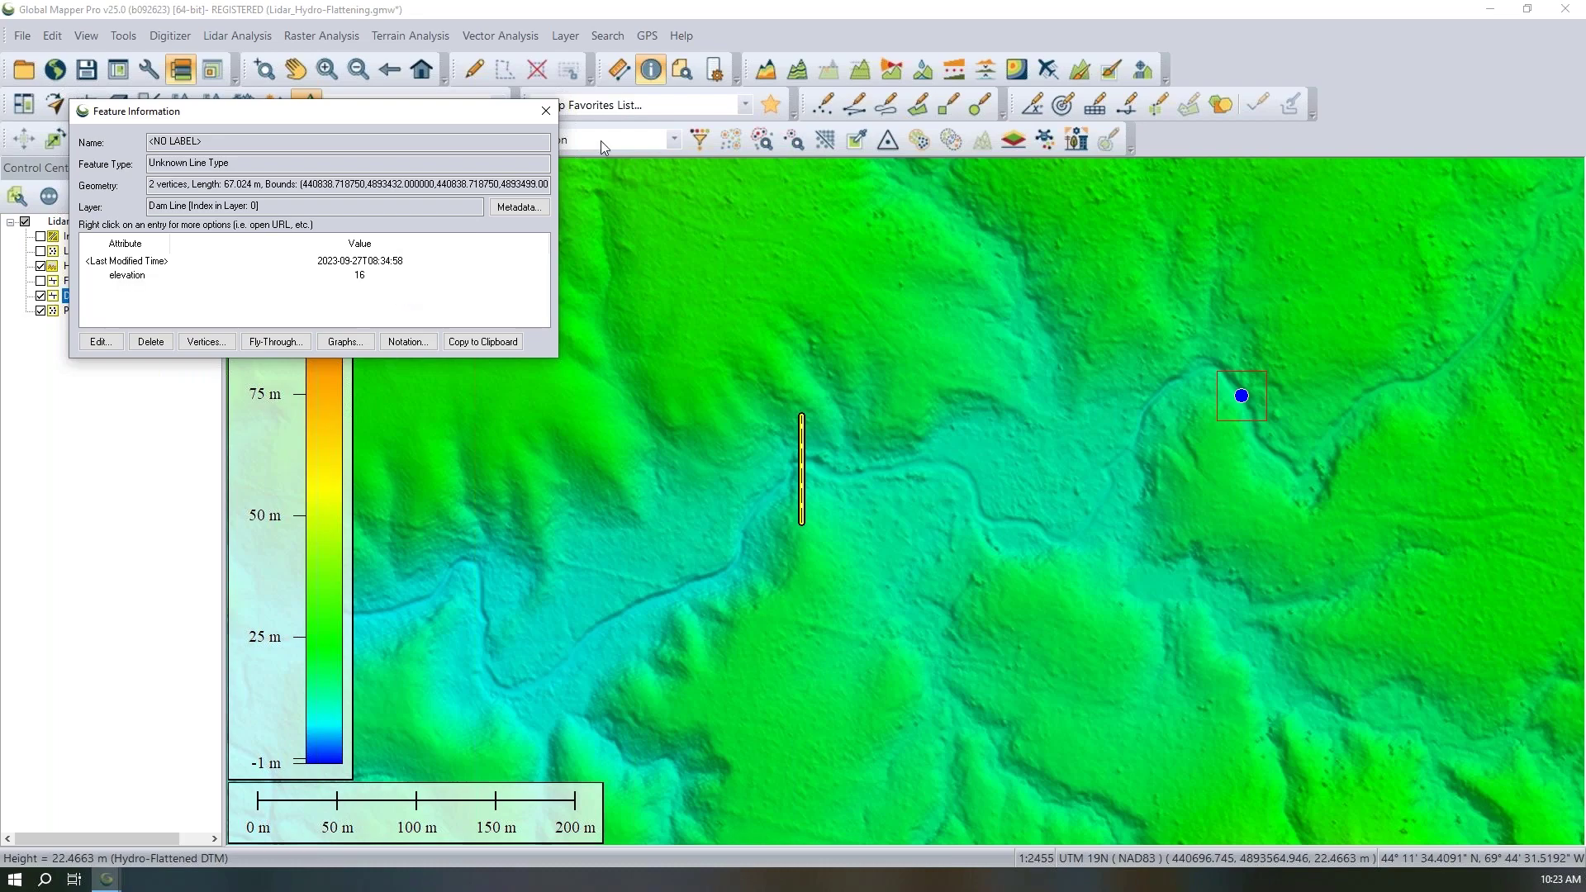
click(545, 110)
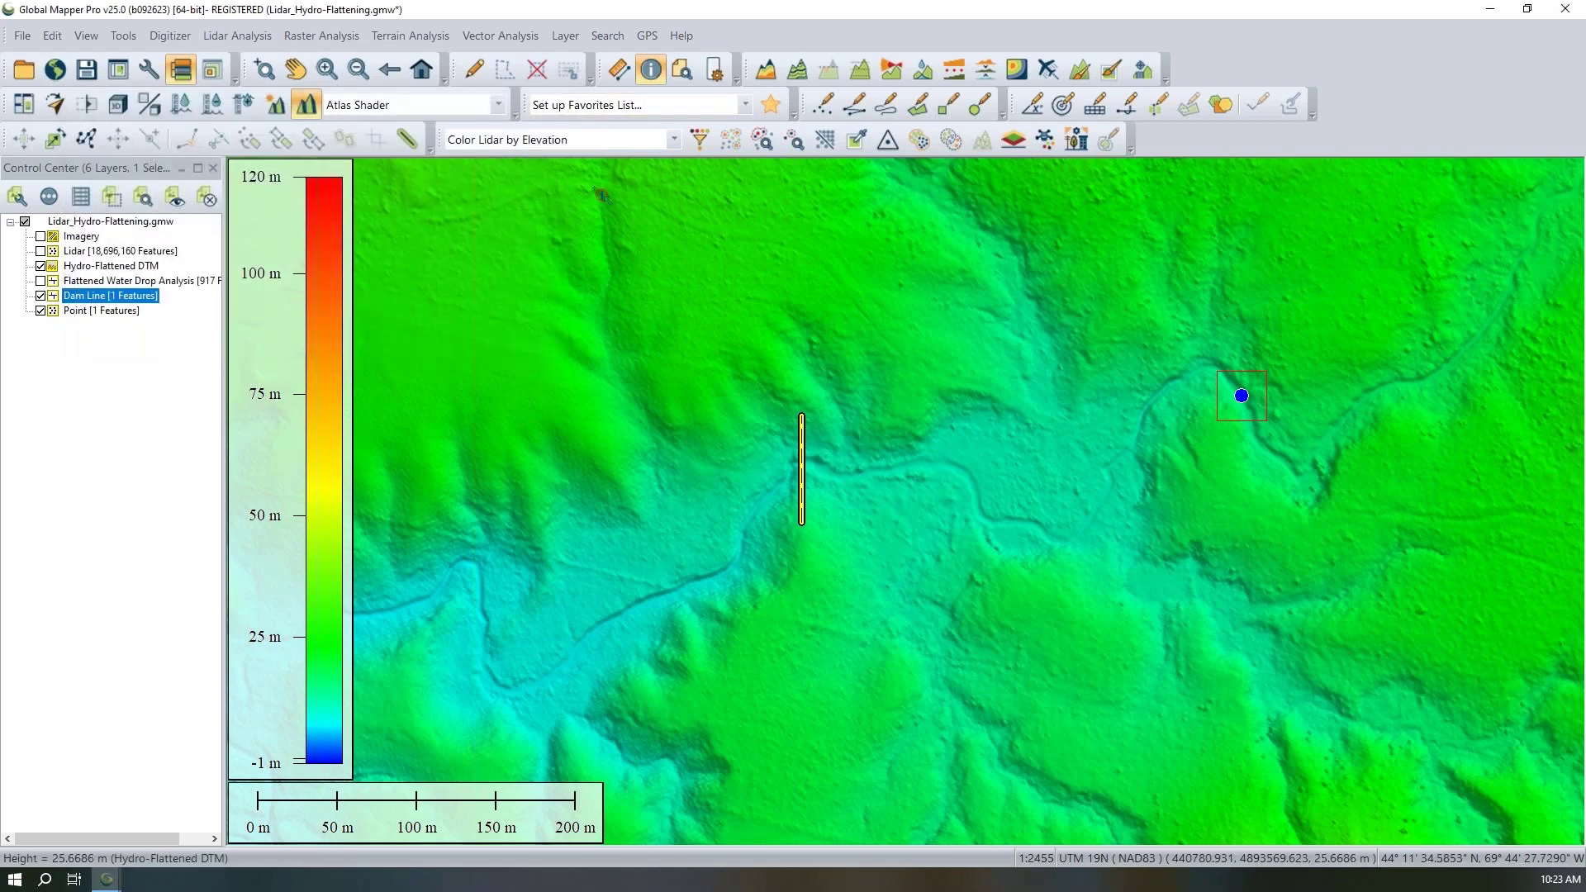
- Generate a watershed layer named No Vector Features with a 1 m depression fill depth, tracing flow from the selected point without drainage areas for selected points
click(475, 71)
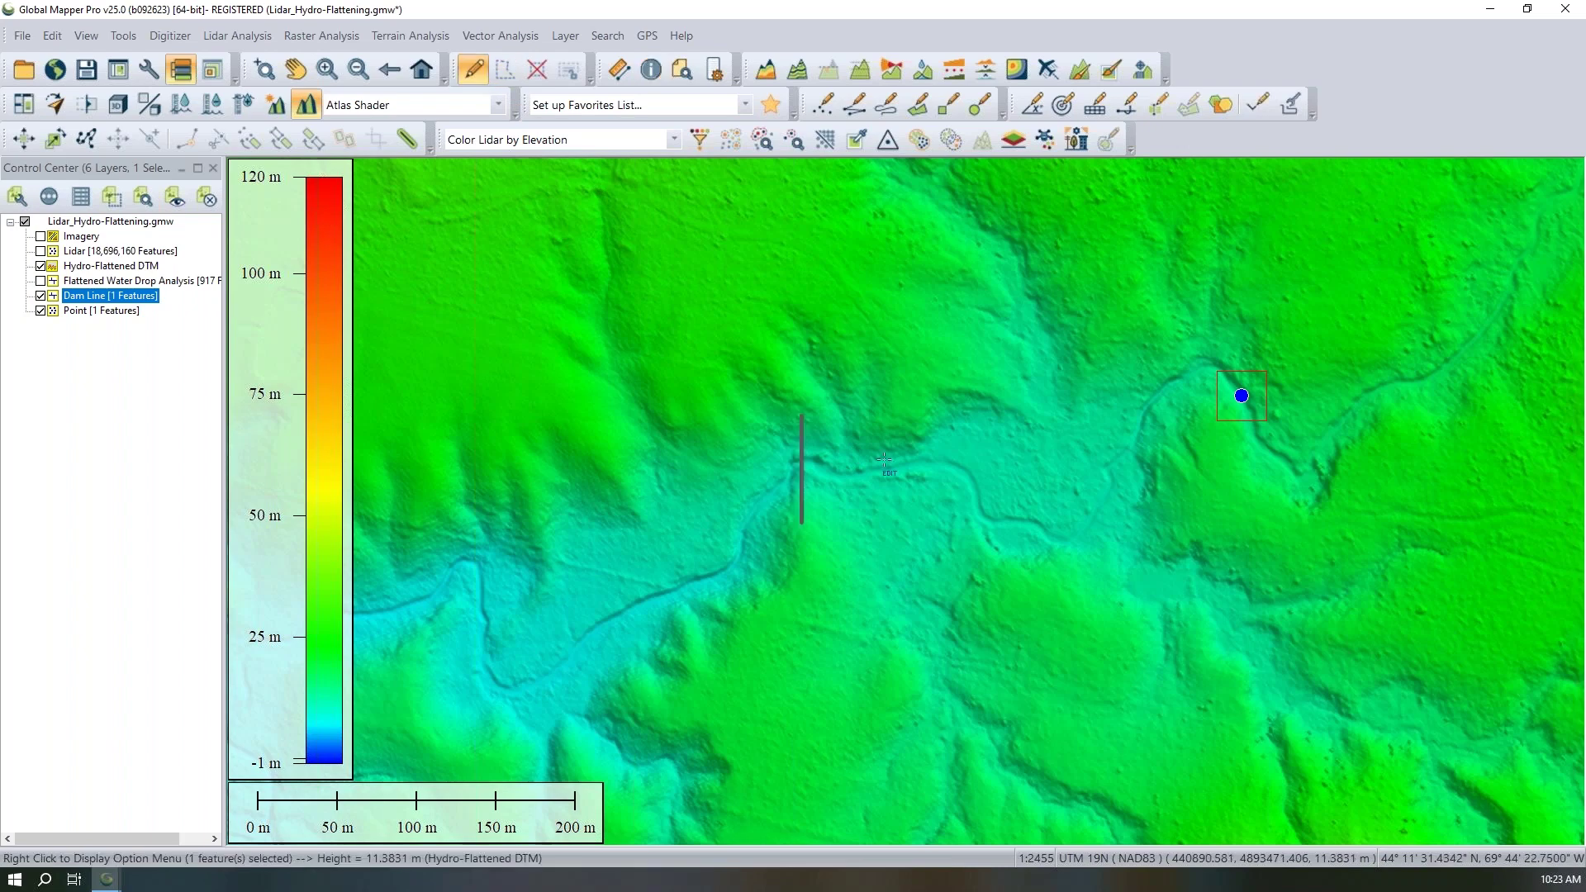
click(107, 418)
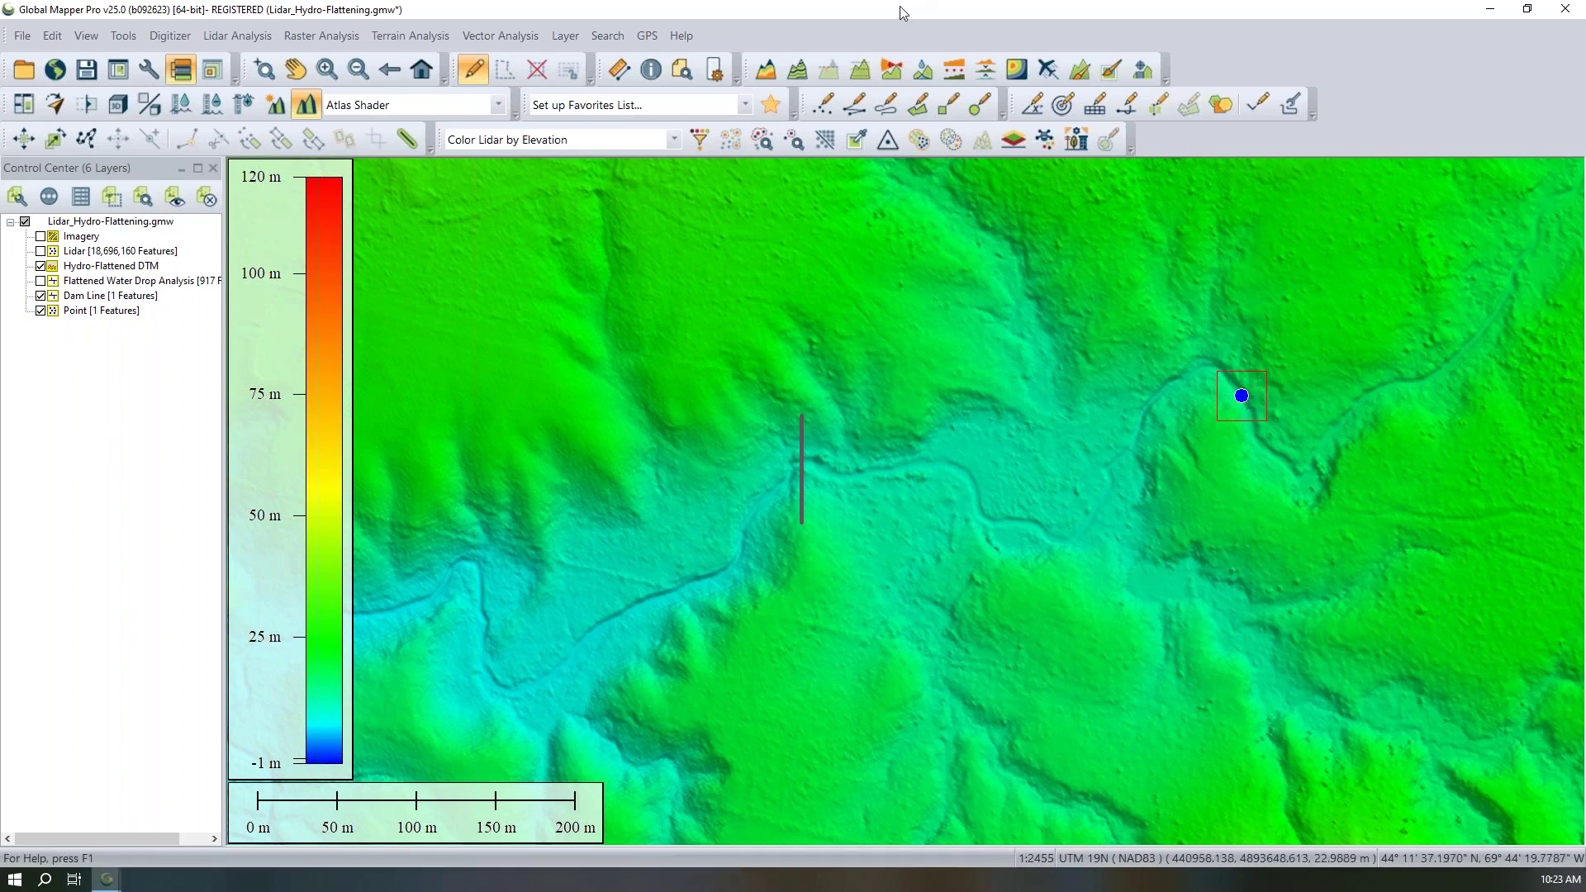
click(929, 75)
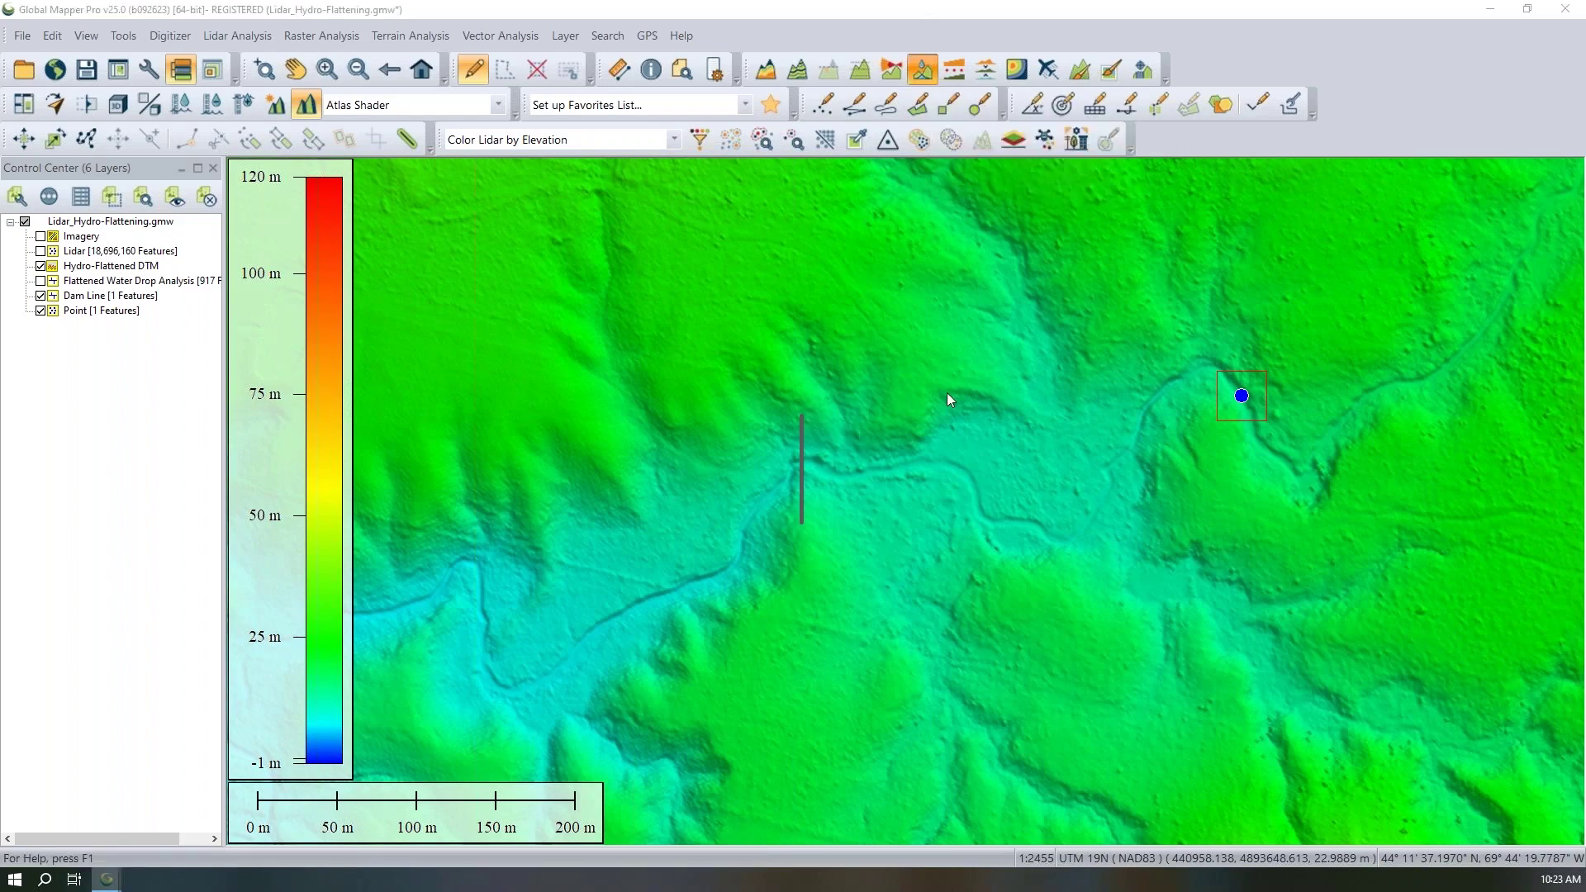
drag(695, 196, 530, 167)
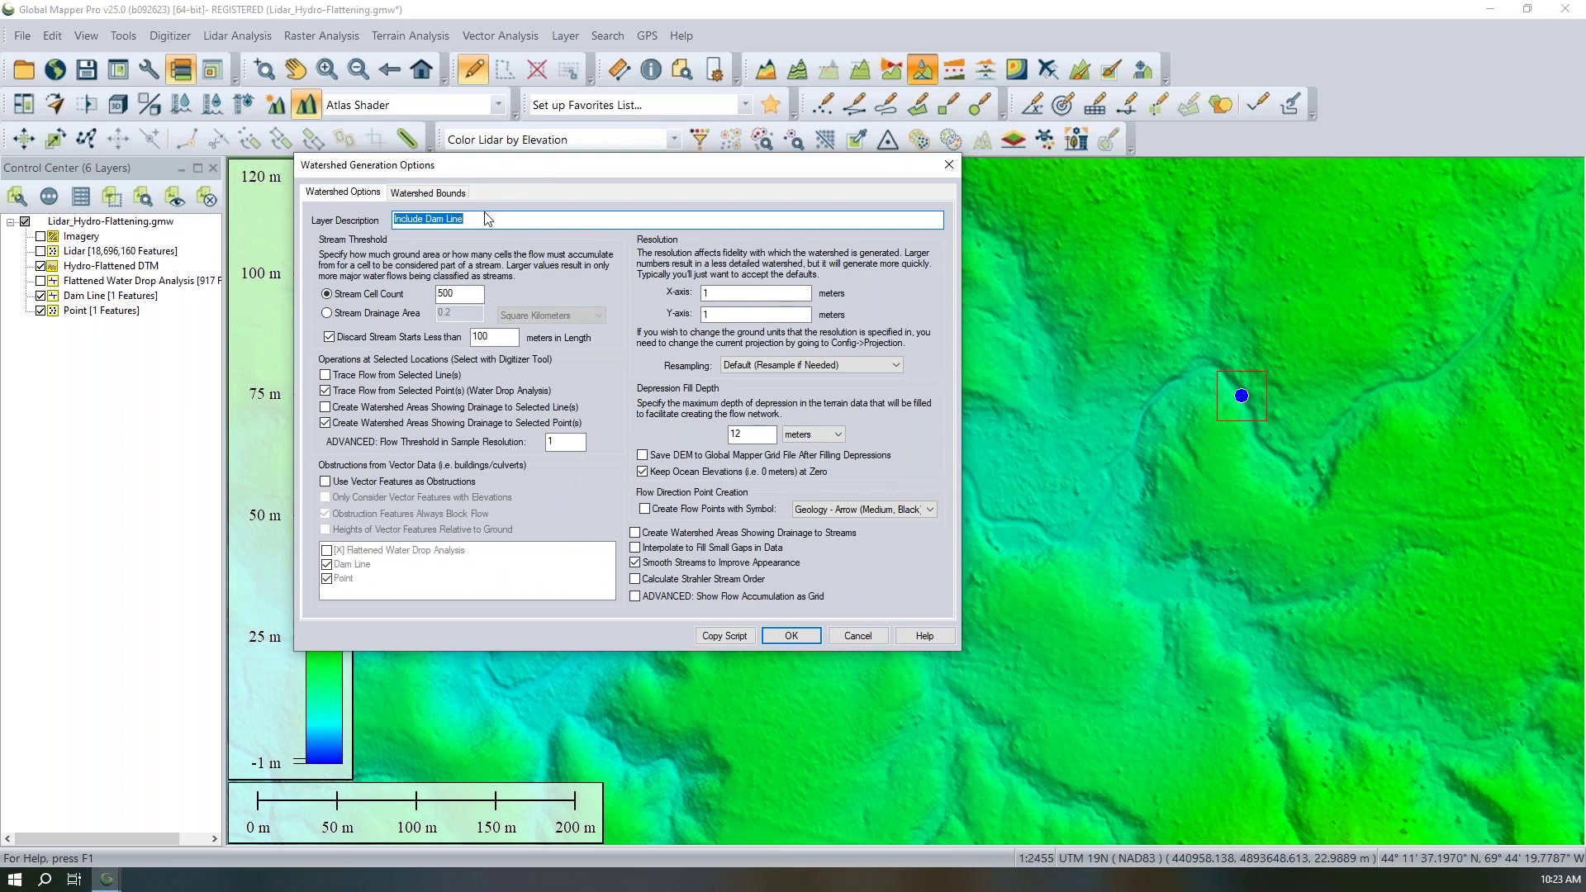
text(No Vector Features)
double_click(747, 436)
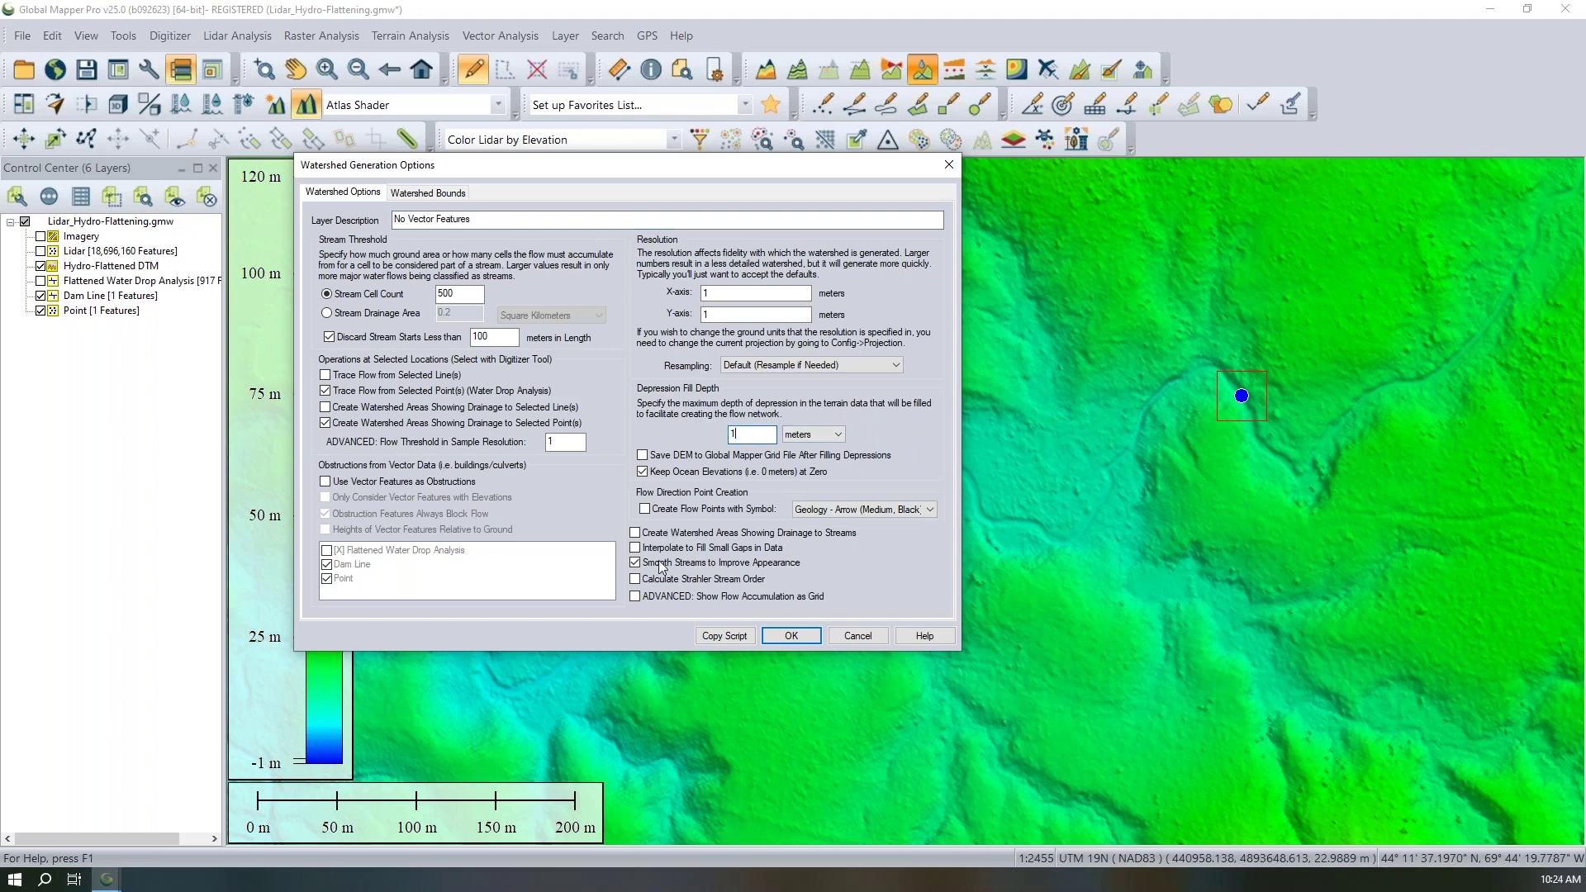
click(357, 424)
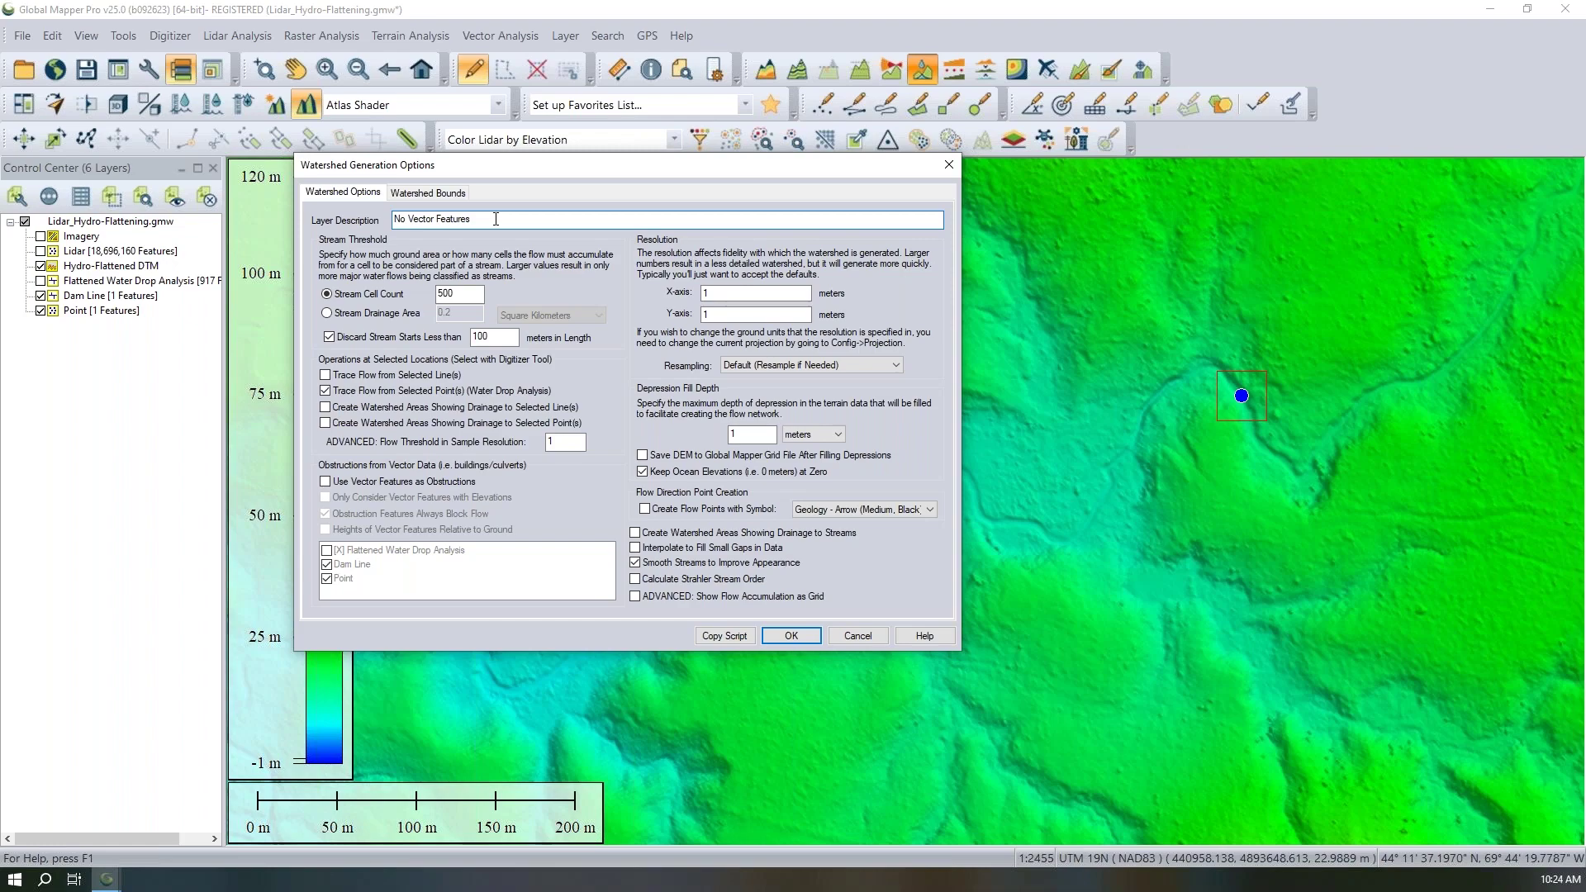
click(786, 634)
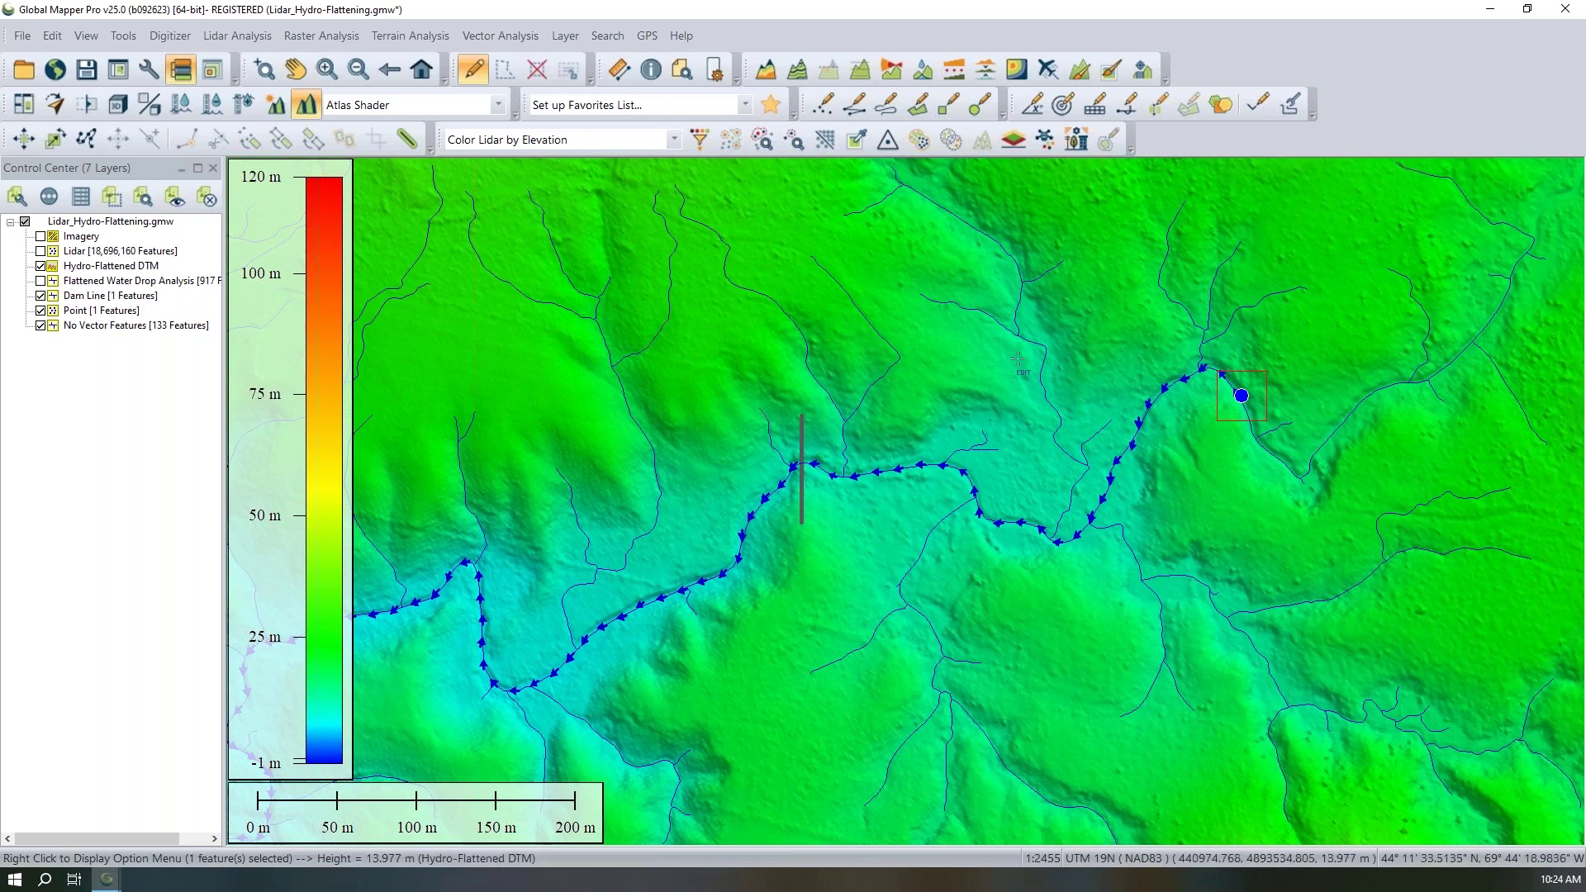
- Hide the No Vector Features layer and set up a watershed named Include Vector Features with 1 m depression fill and no drainage areas for selected points
click(40, 326)
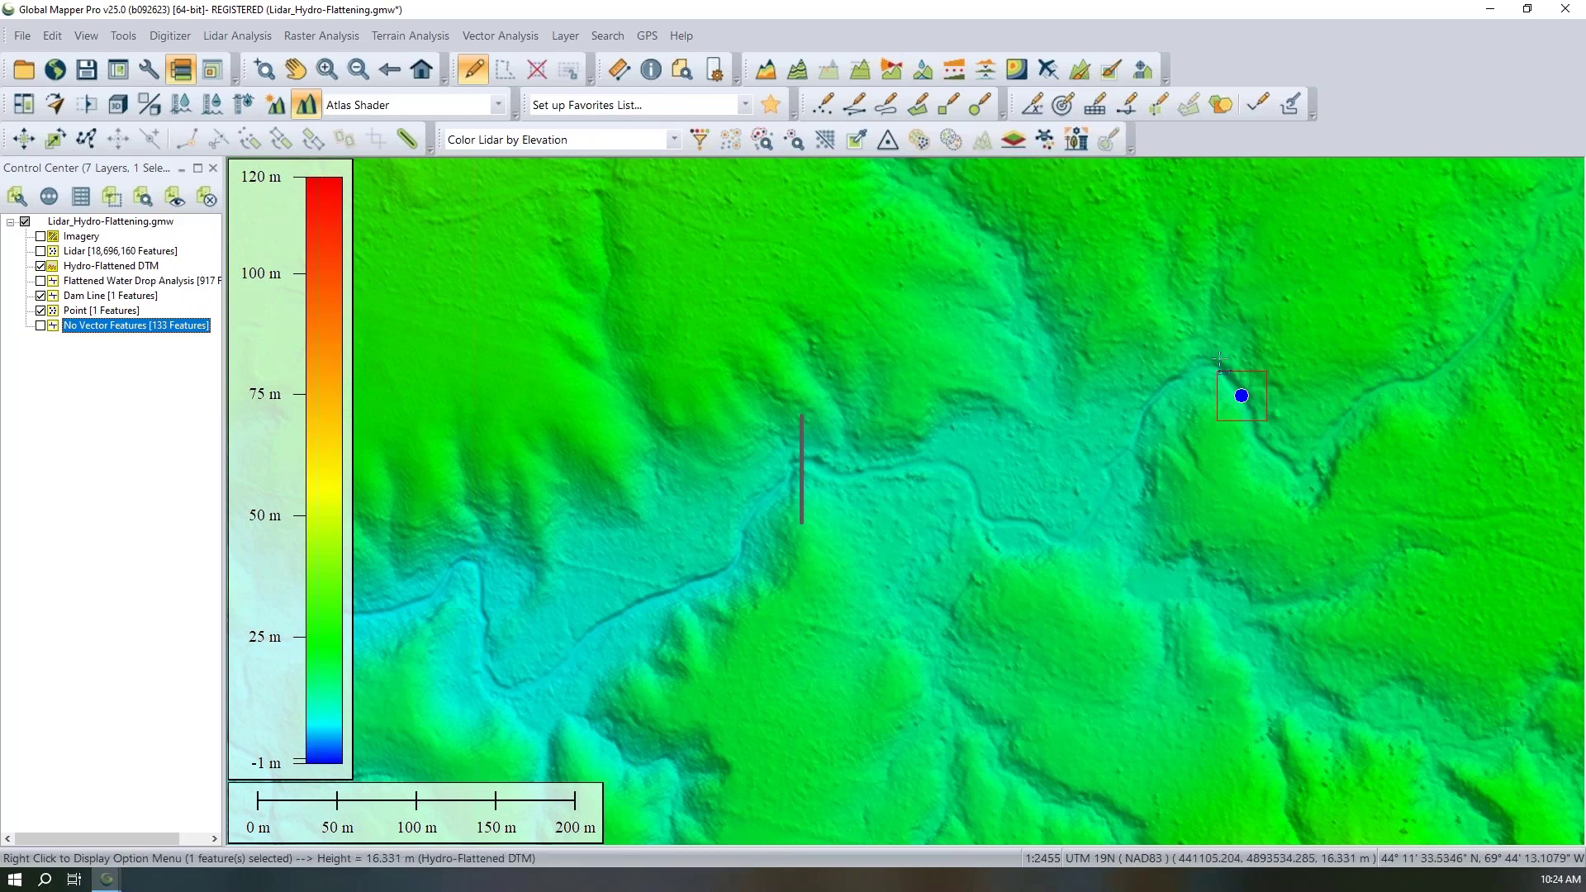
click(922, 71)
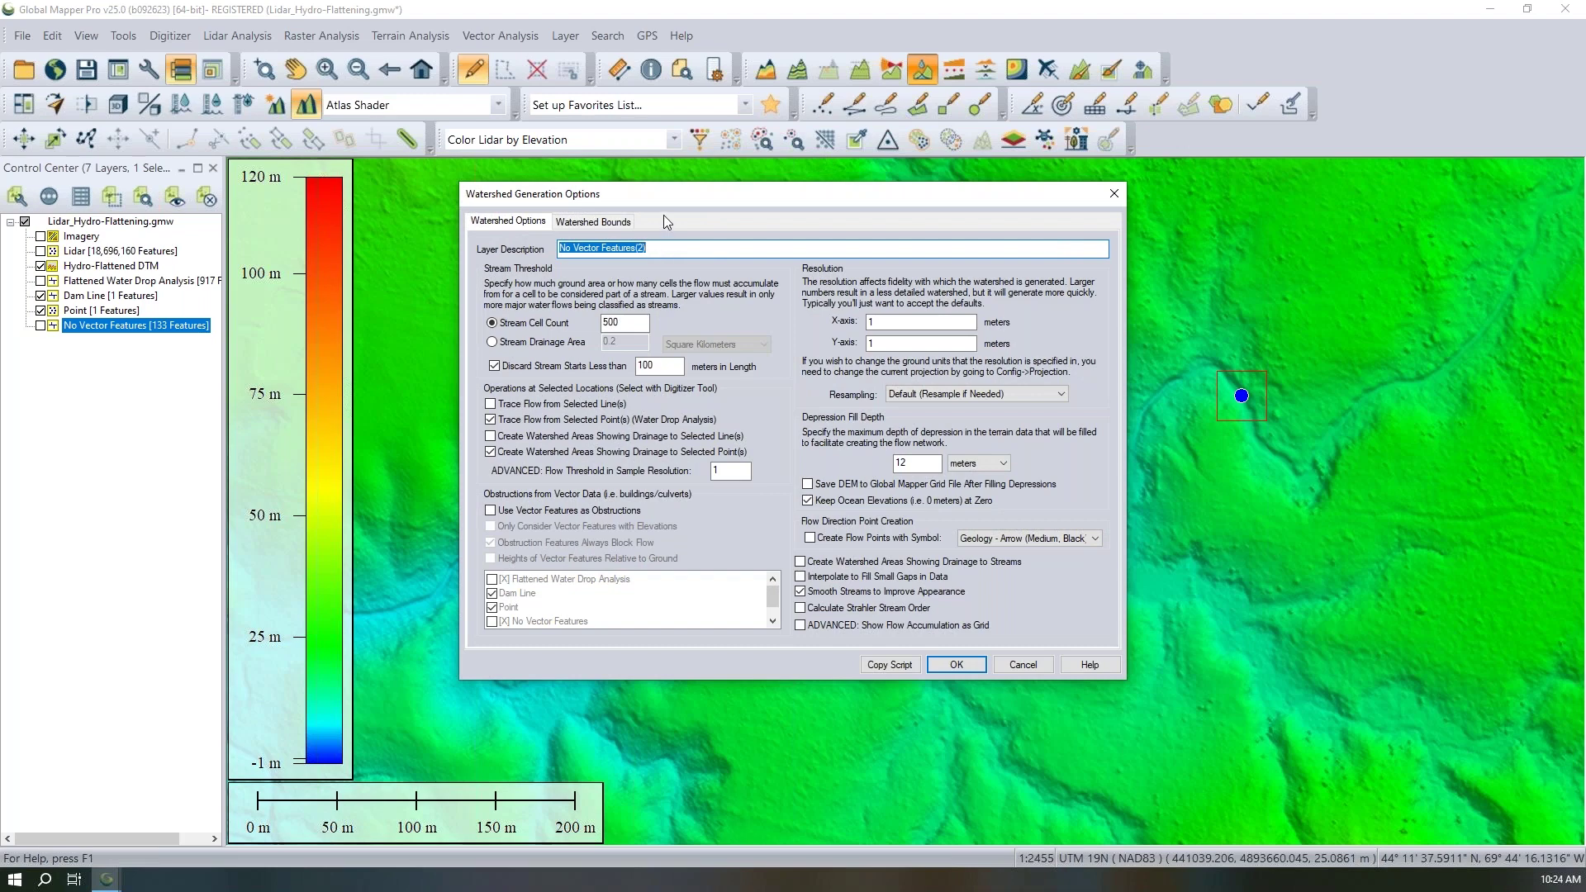
text(Include Vector Features)
click(577, 455)
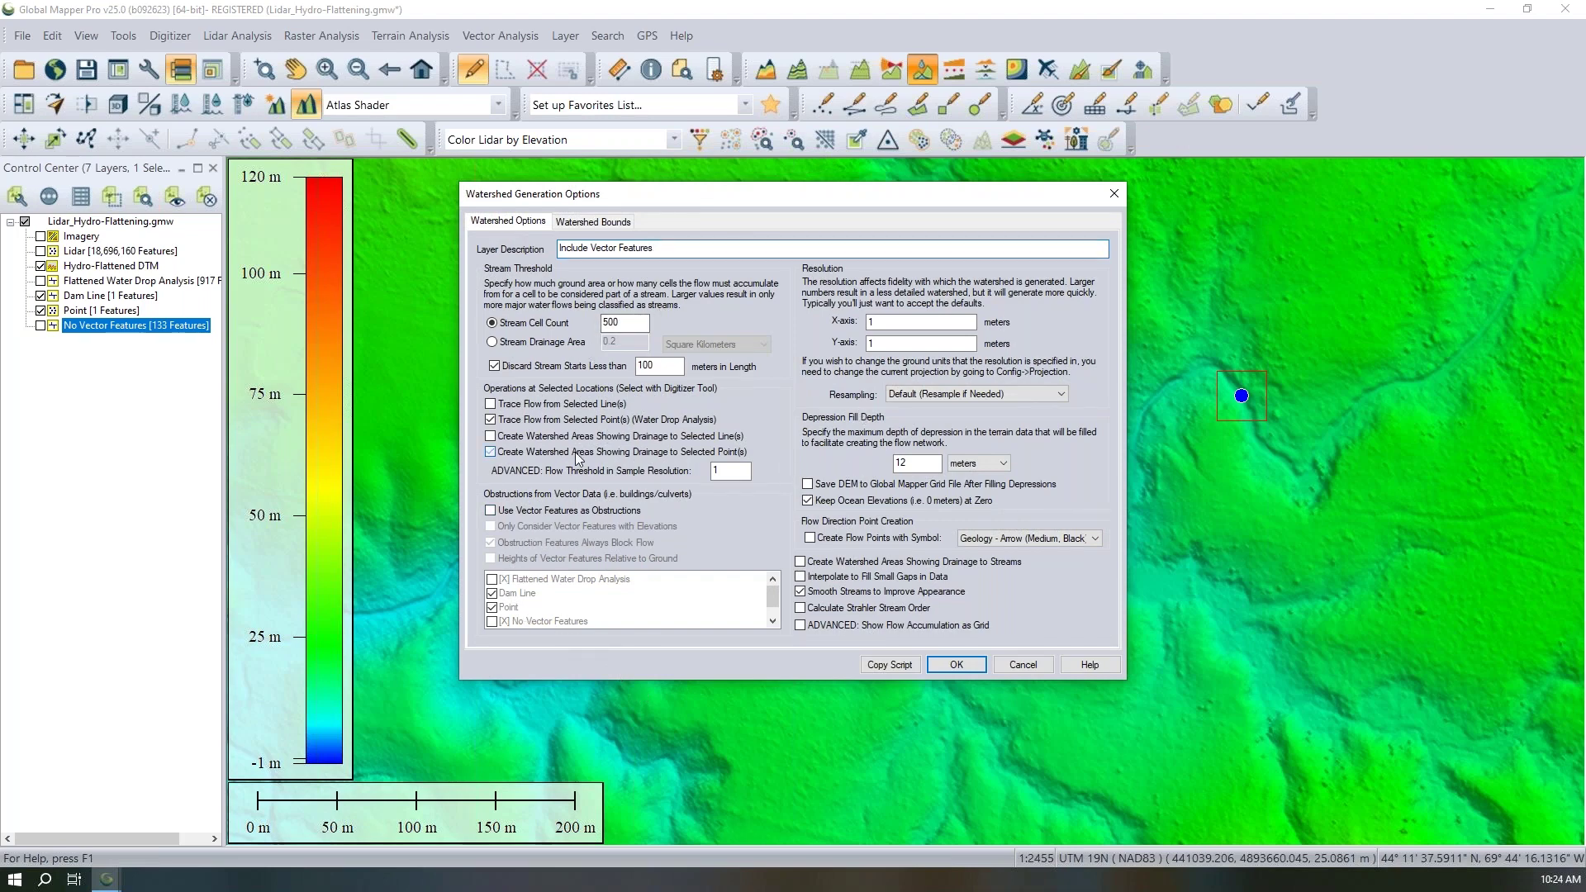
double_click(902, 462)
text(1)
- Enable vector features as obstructions that always block flow, using only the Dam Line layer and excluding the Point layer
click(544, 511)
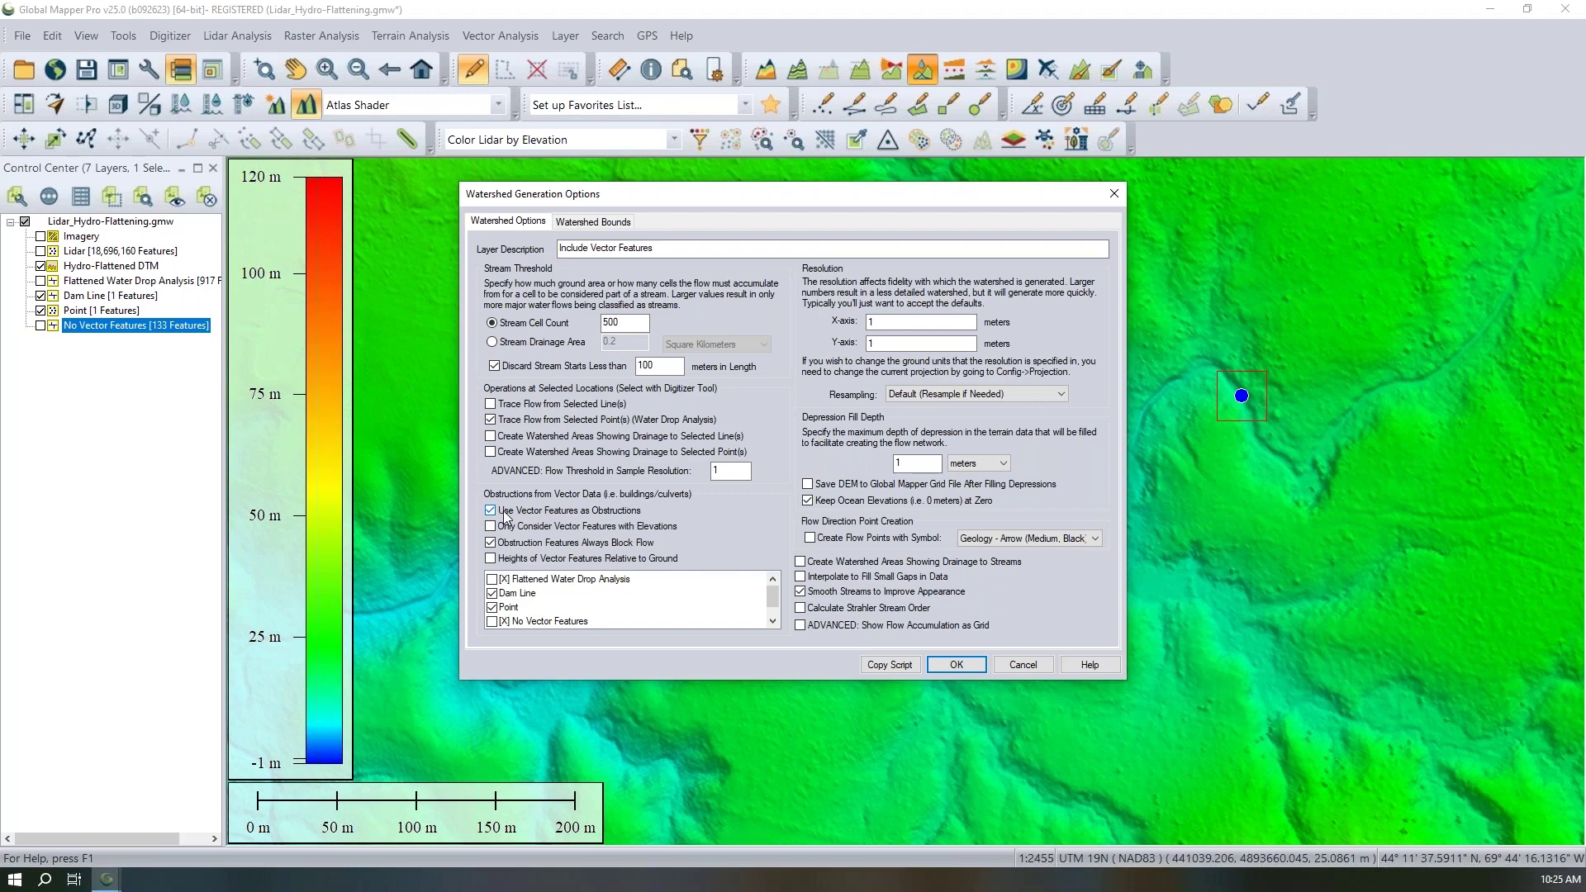
click(505, 512)
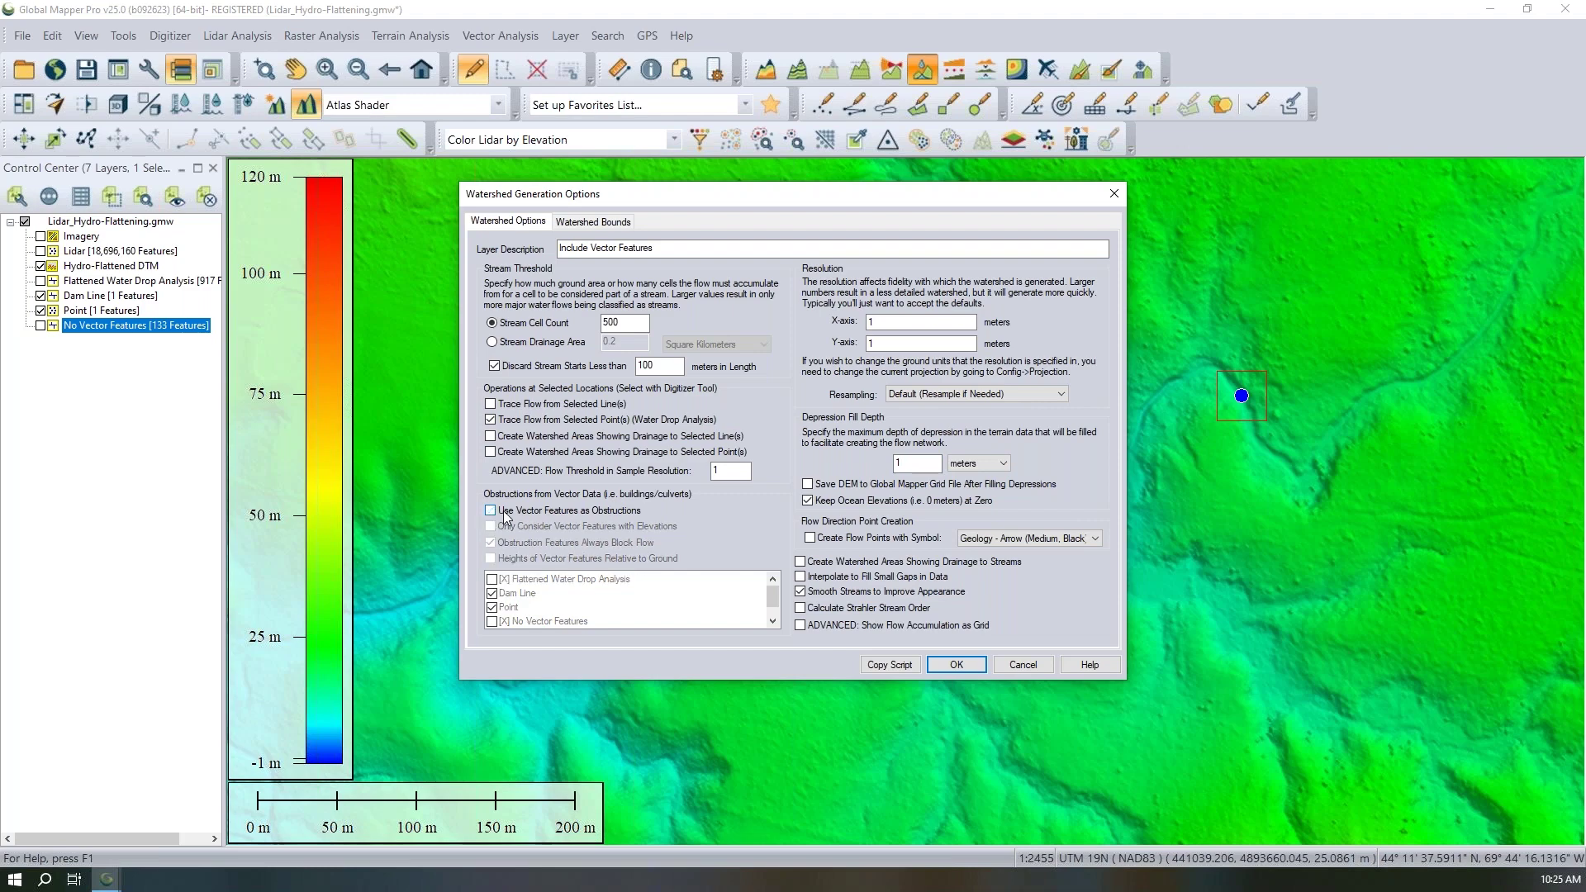
click(505, 512)
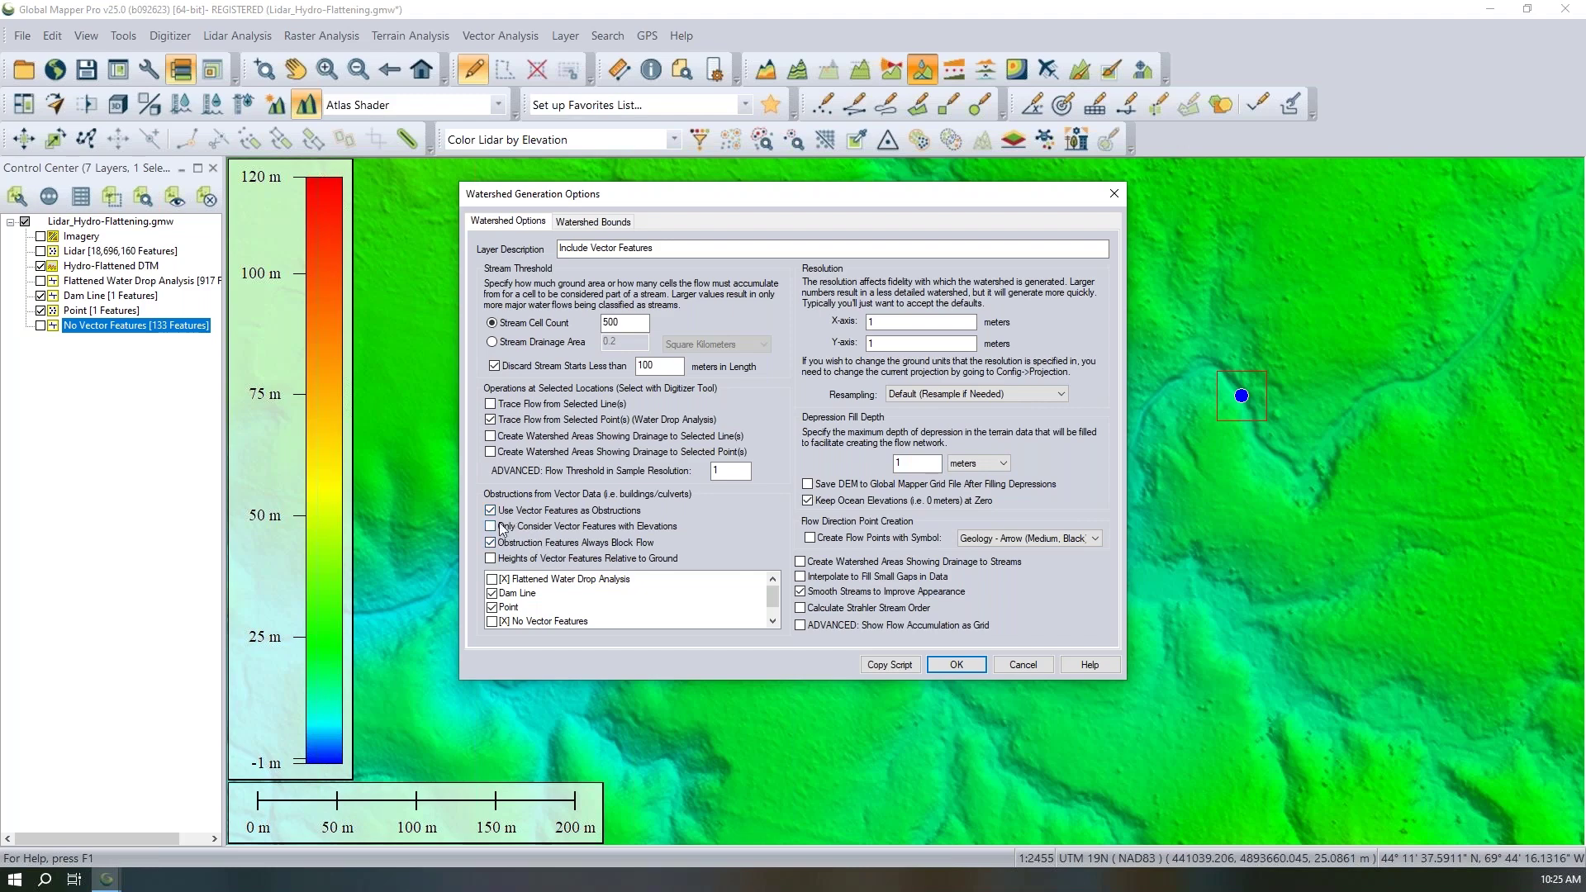
click(491, 527)
click(490, 526)
click(491, 543)
click(493, 608)
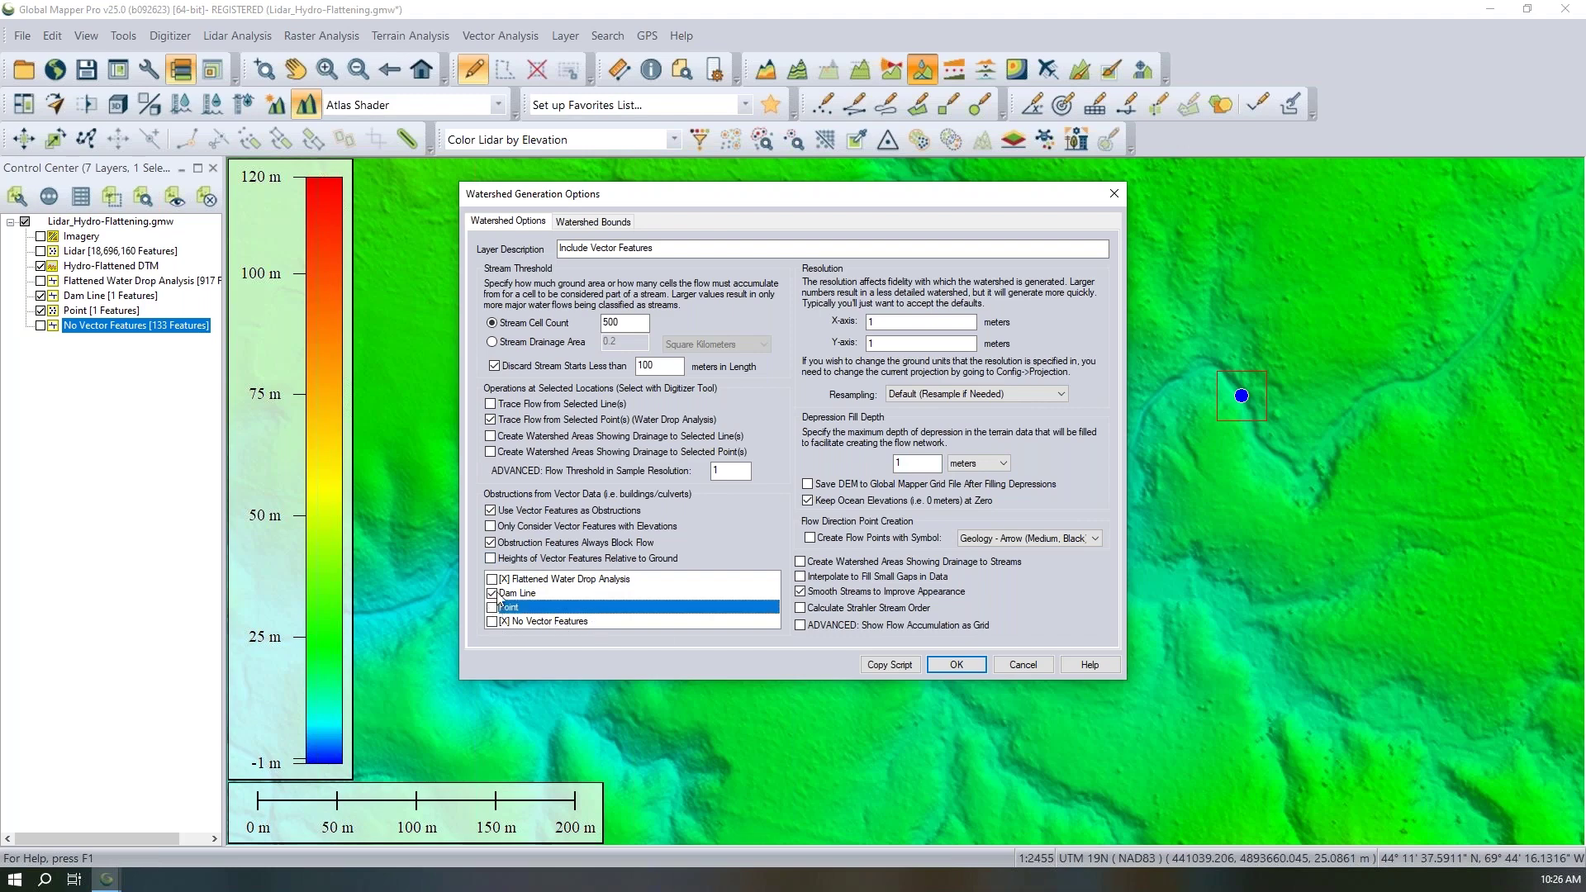
click(520, 592)
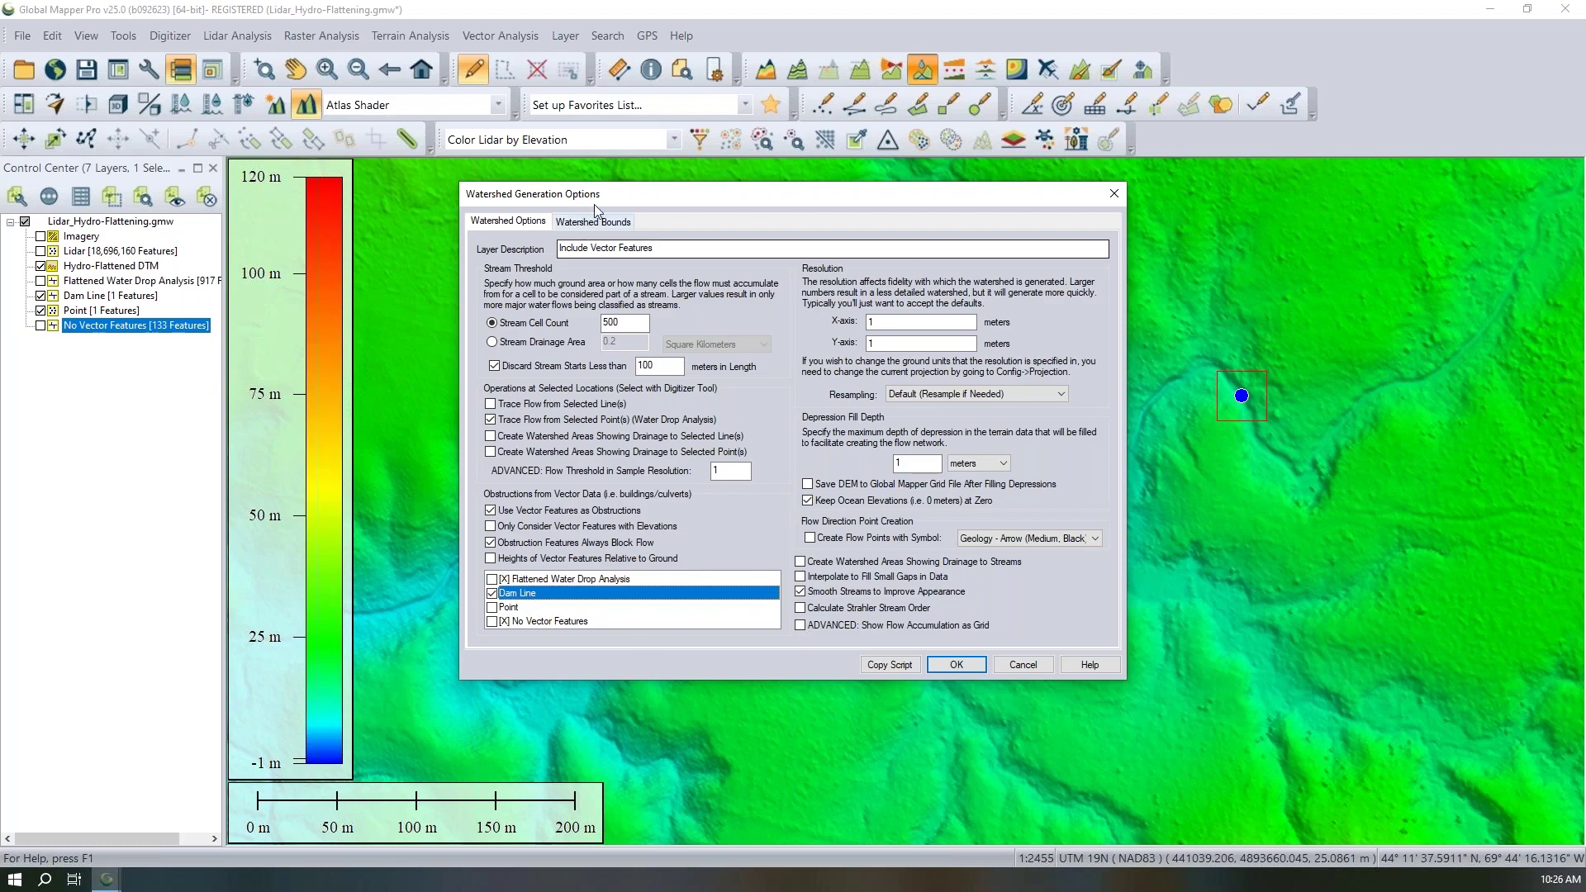
- Generate the Include Vector Features watershed and examine the traced water drop path at the dam line
drag(651, 207, 1058, 236)
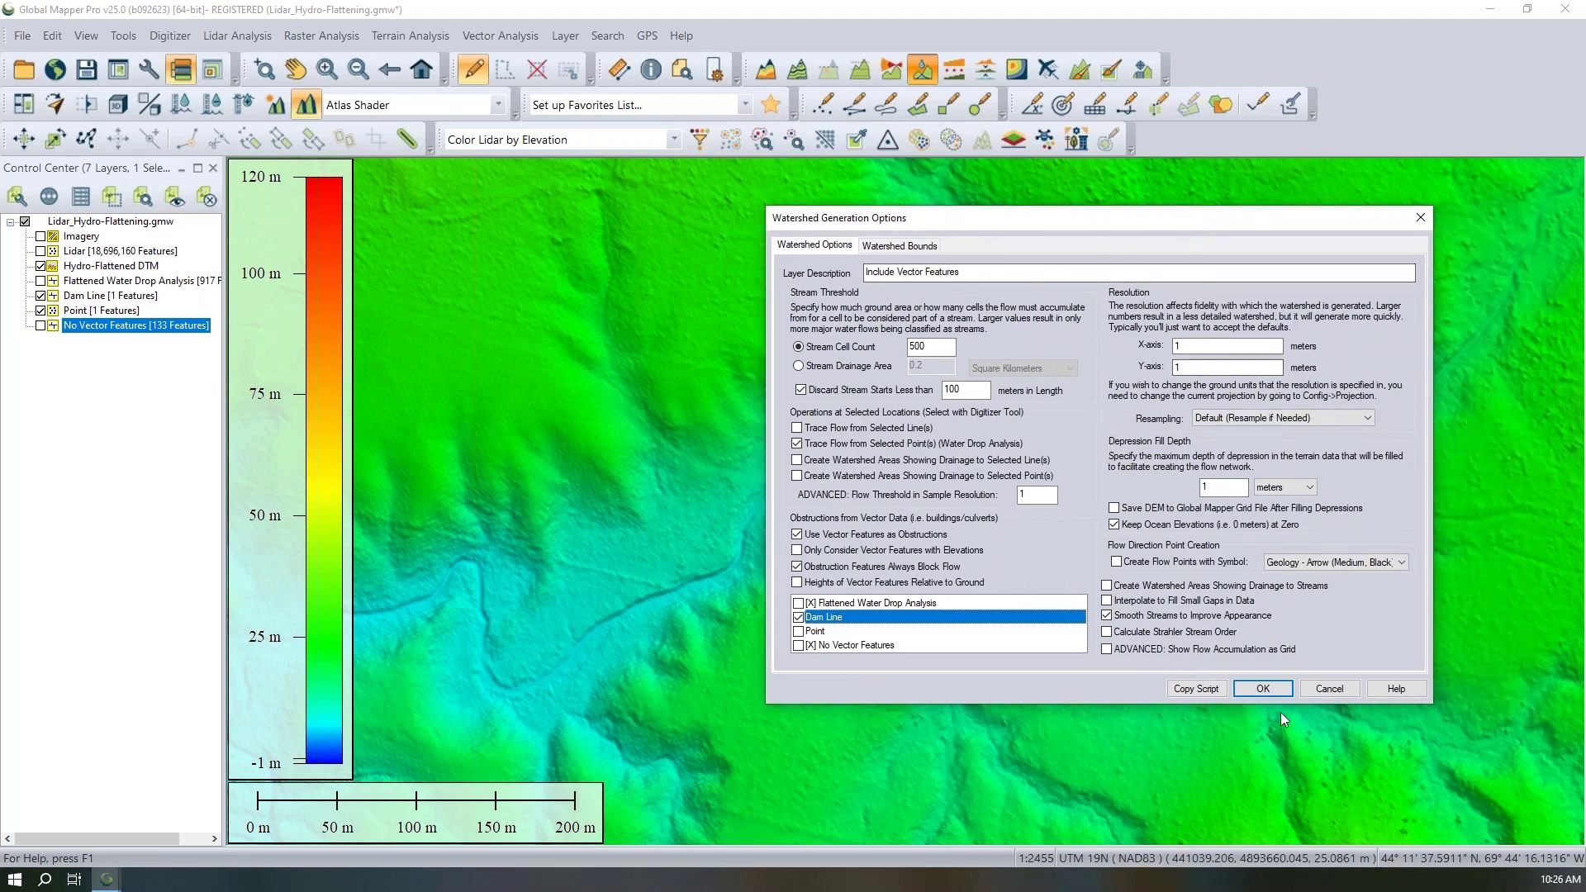
click(1363, 693)
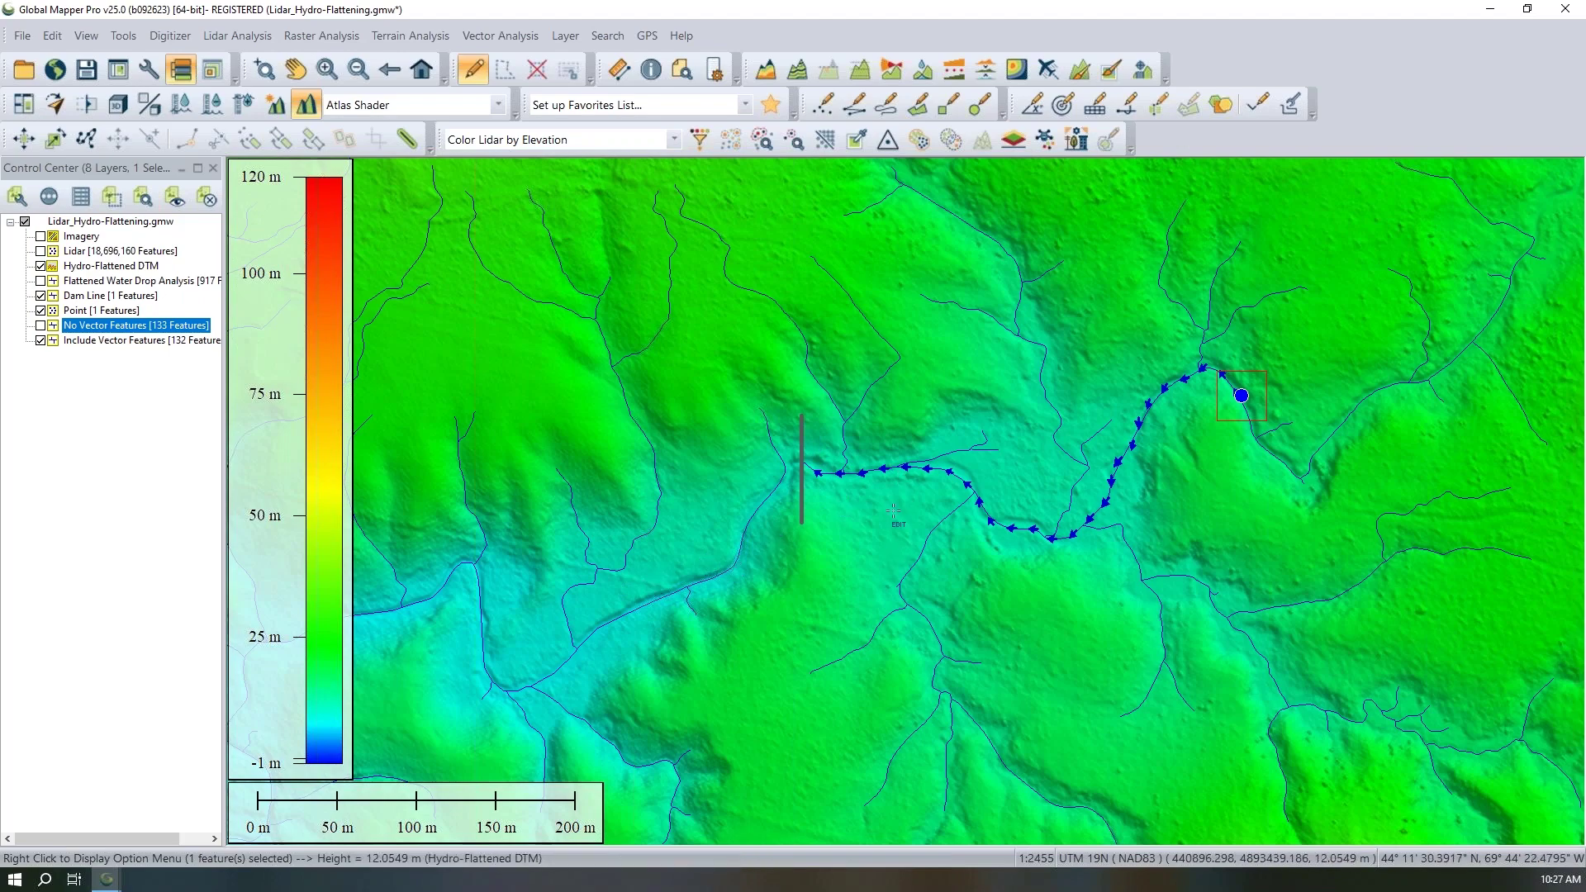
scroll(870, 512, up, 2)
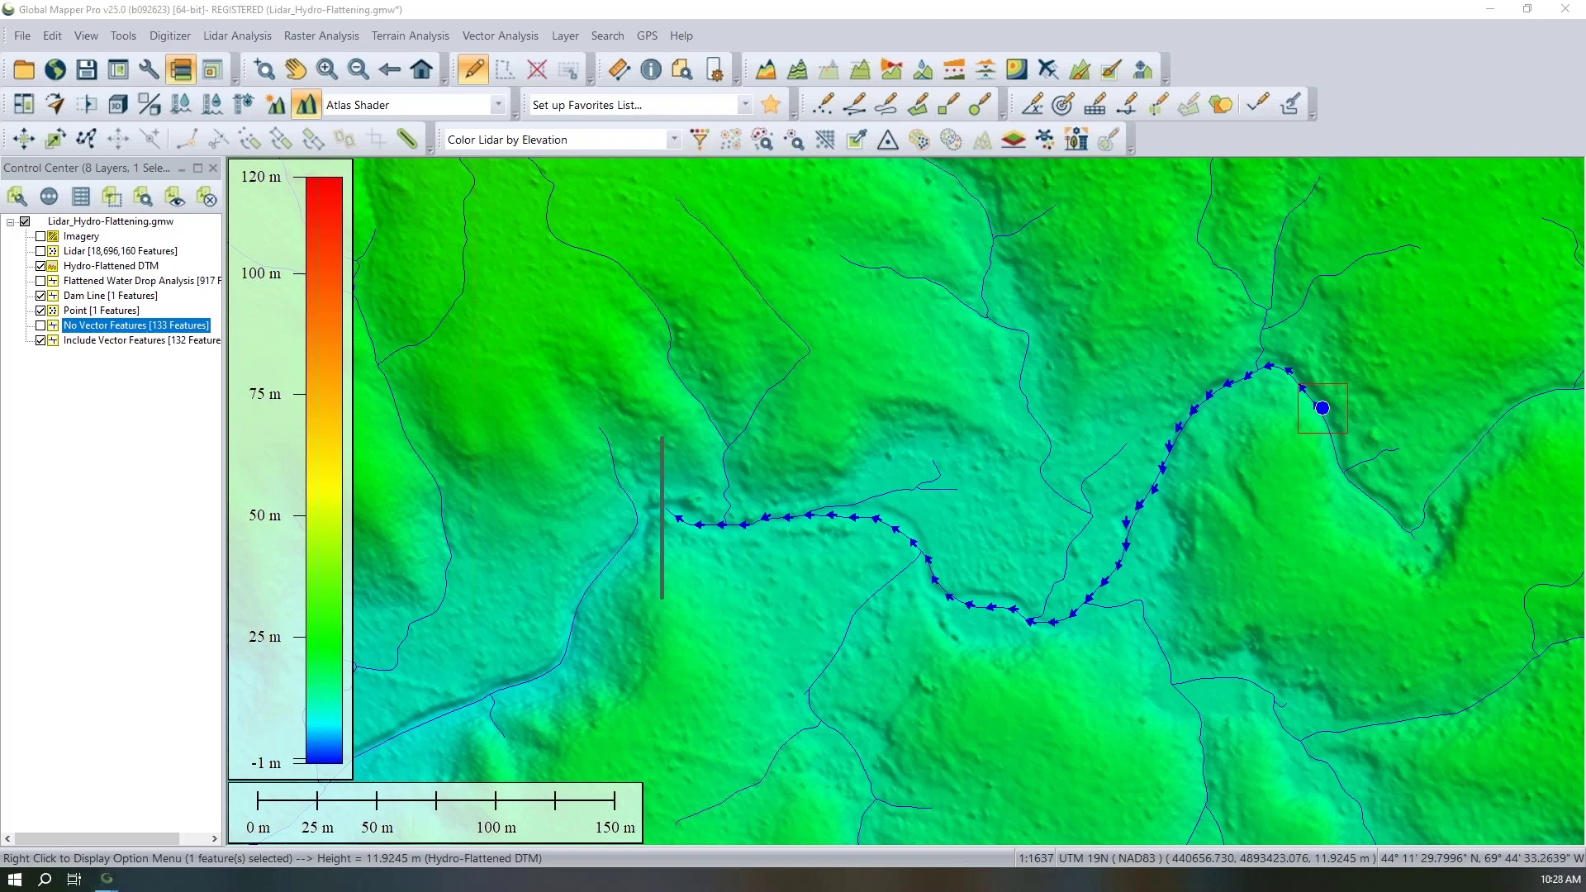
click(759, 632)
drag(759, 632, 647, 646)
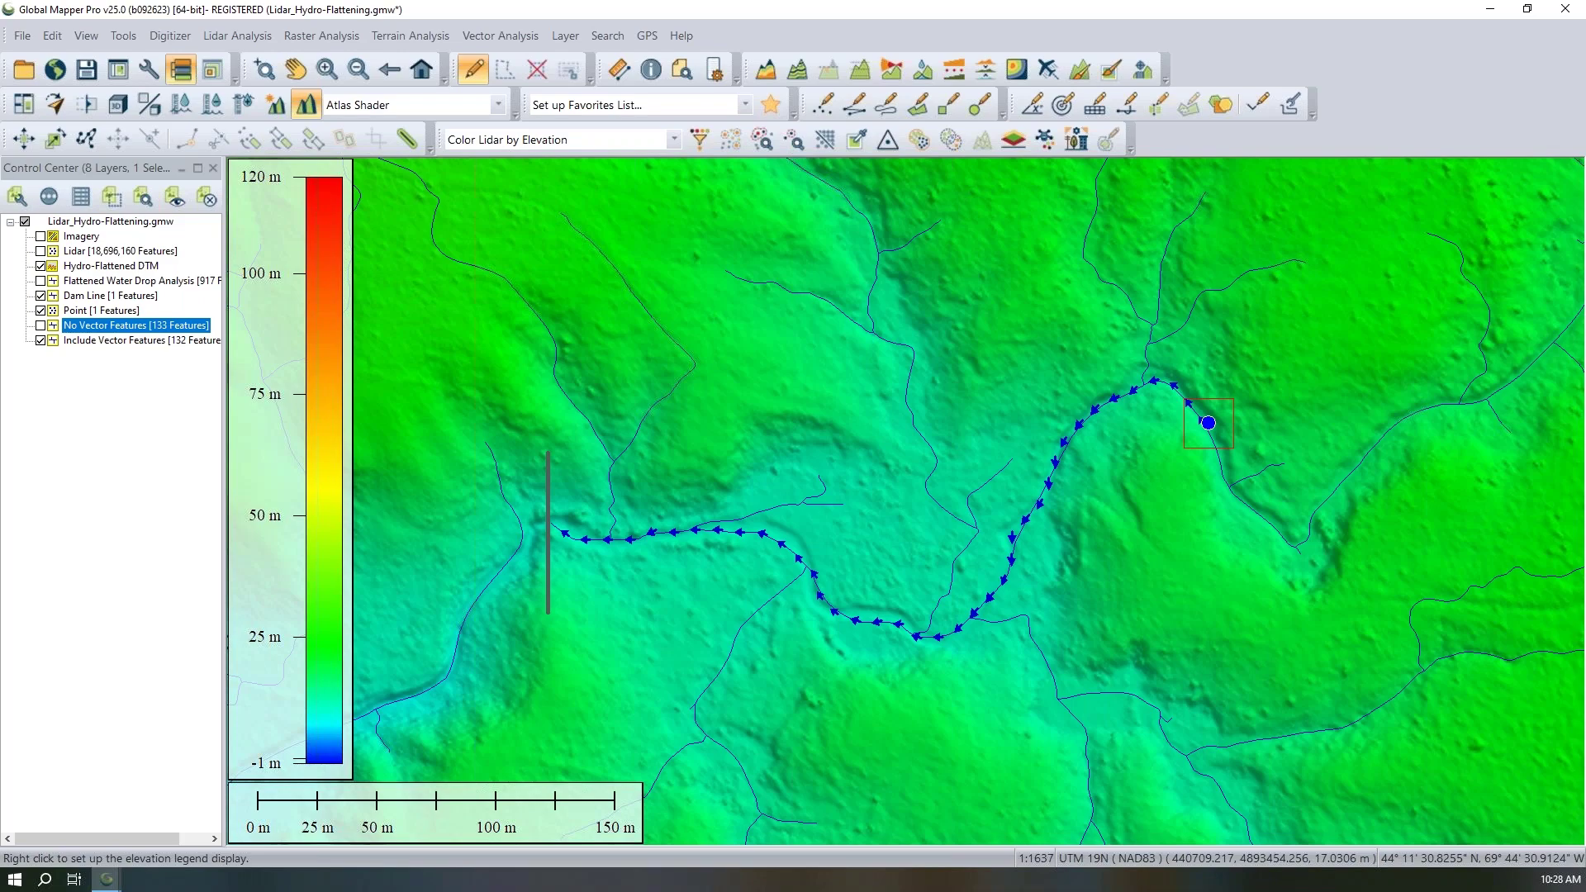
- Switch to the Global Mapper window with the Building Site workspace, identify the property bounds area, and select the orange building site area
click(107, 878)
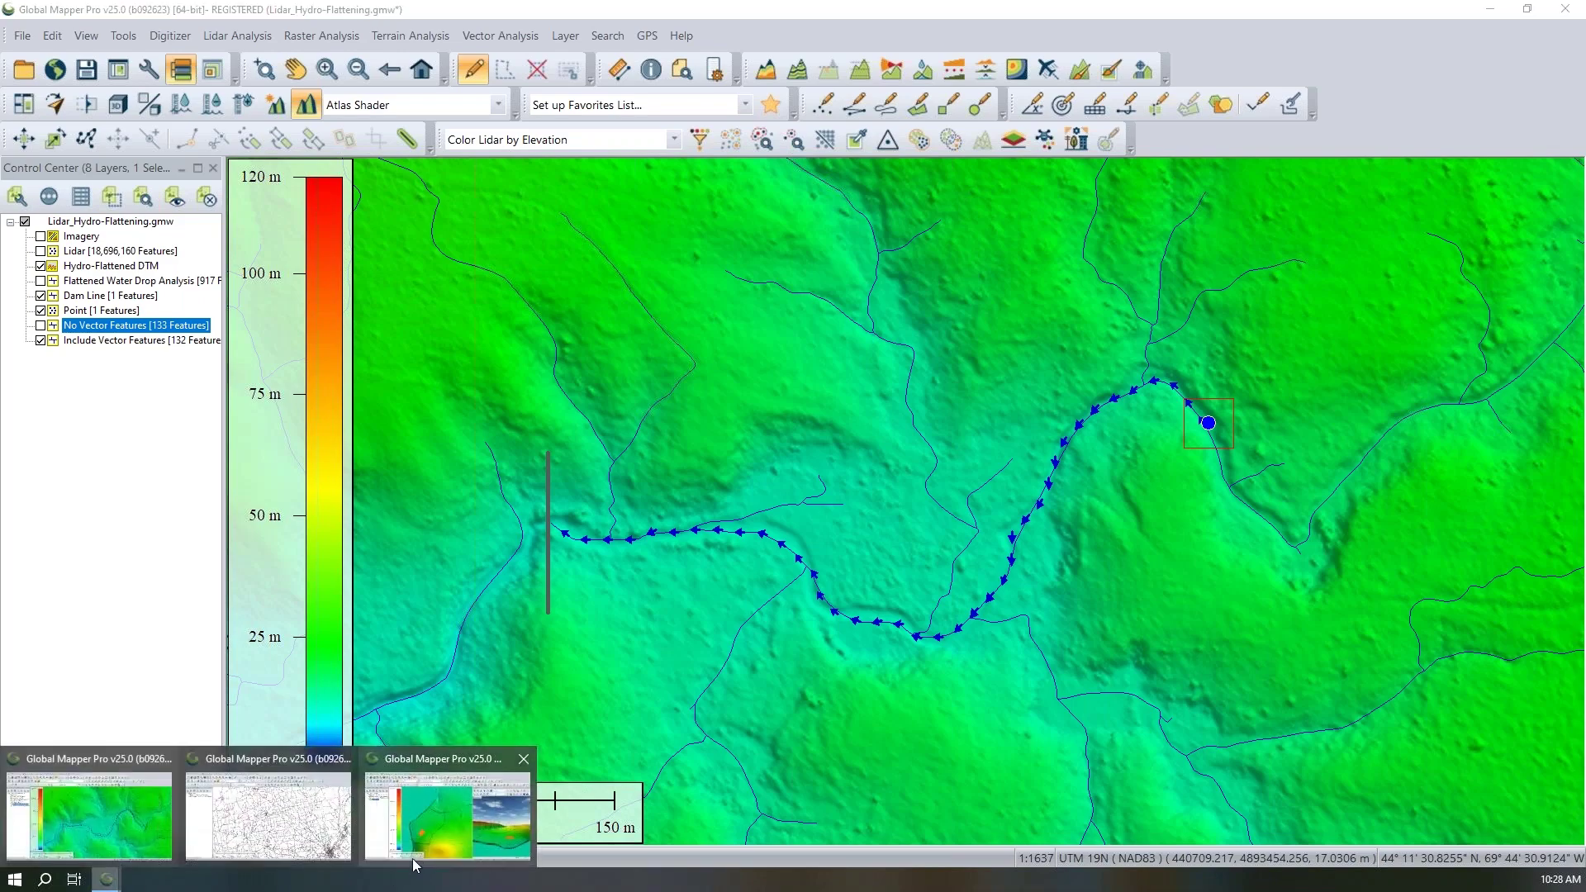
click(433, 836)
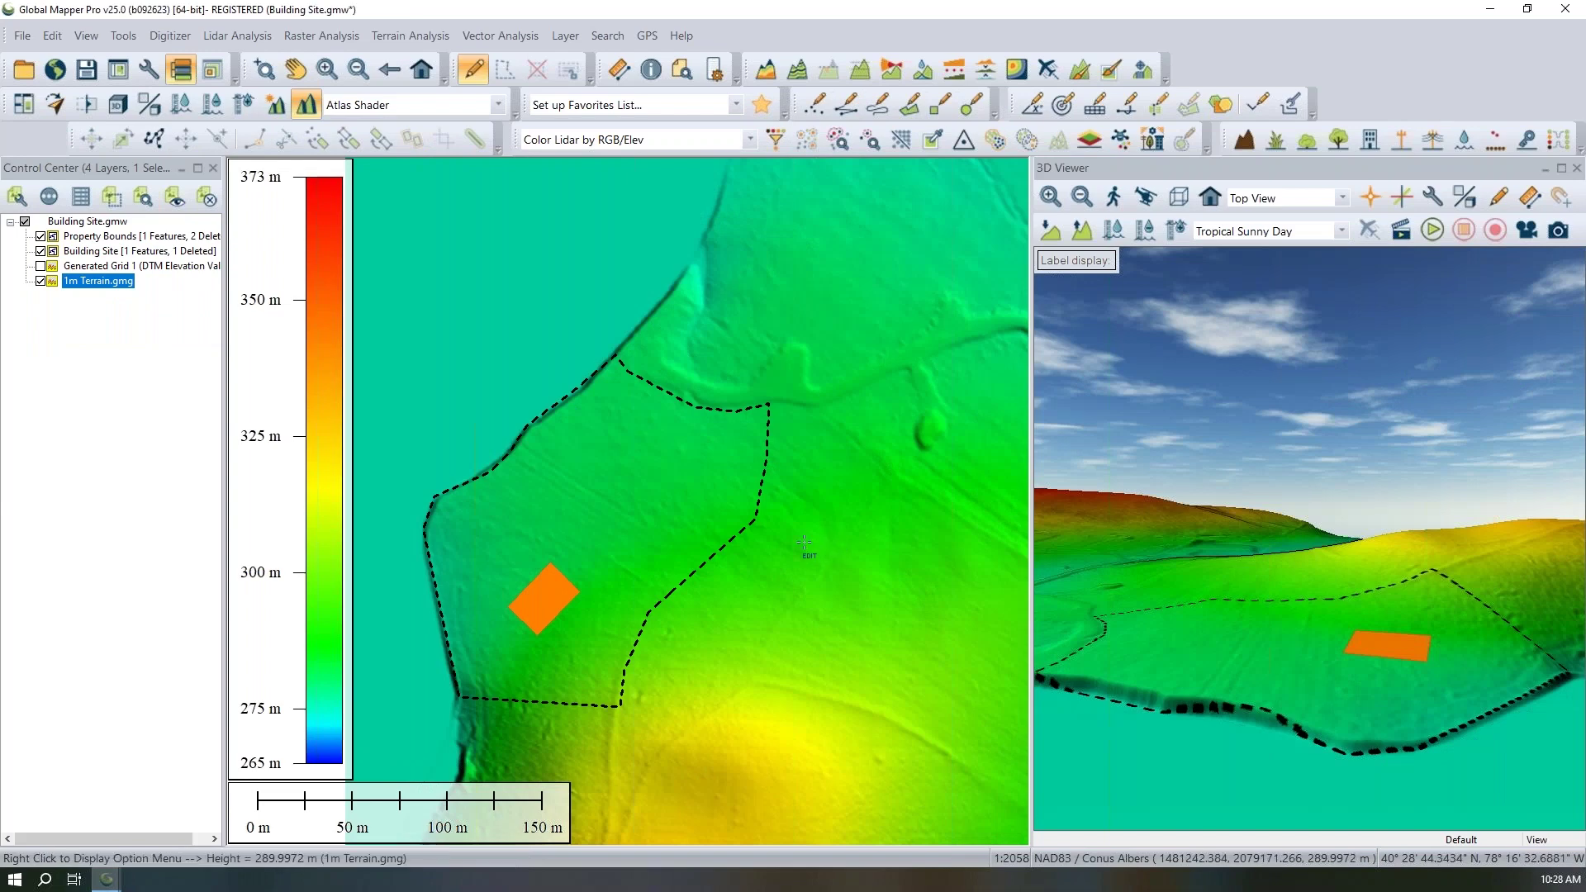
drag(1282, 707, 1230, 702)
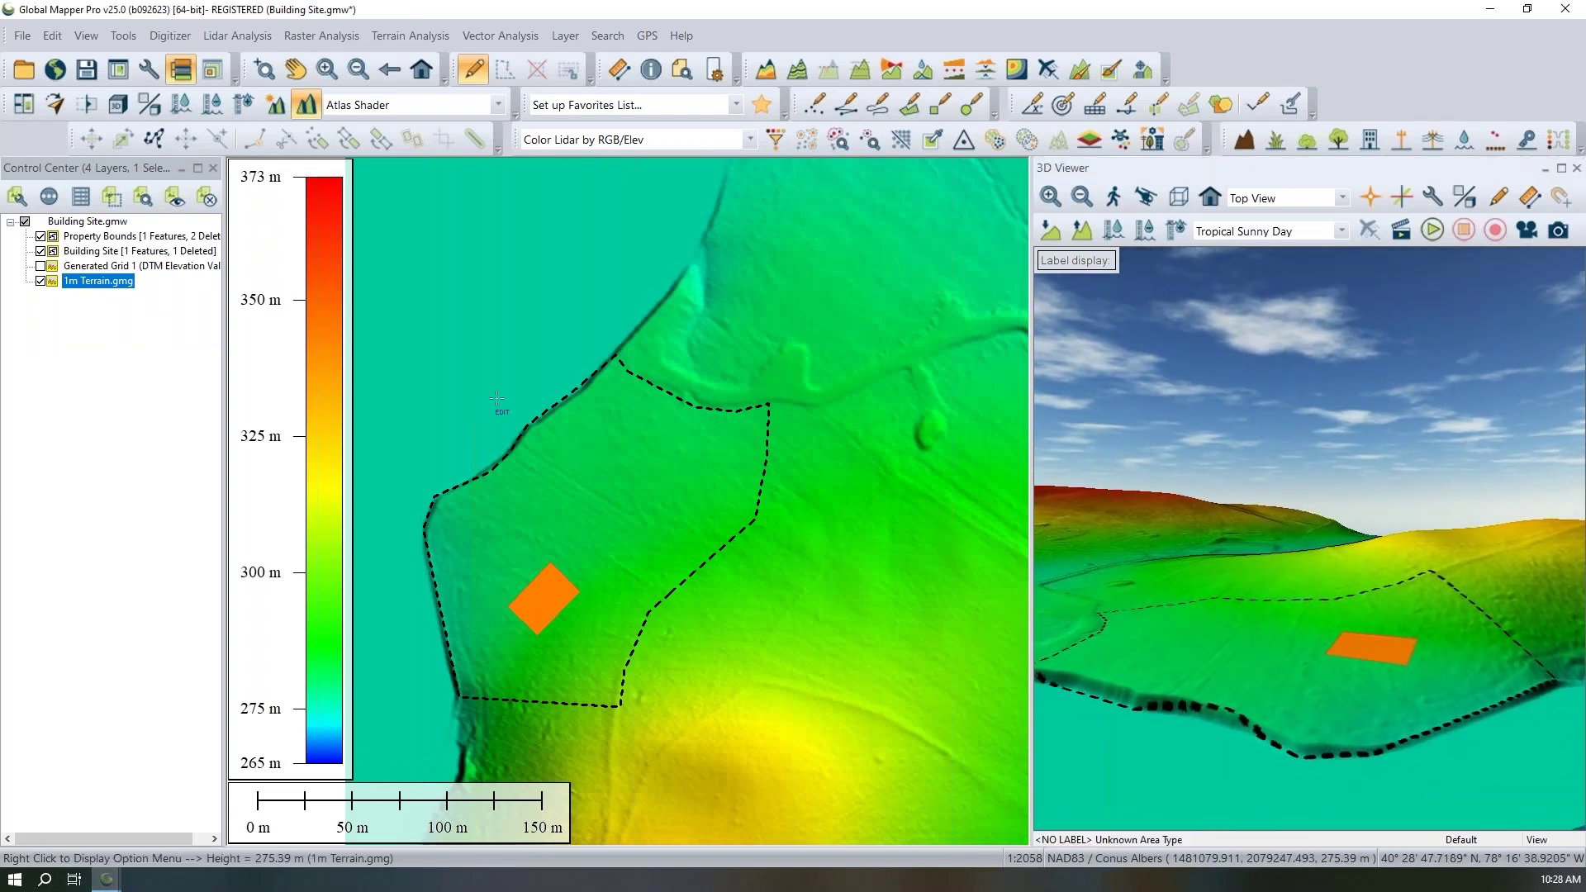
drag(664, 546, 601, 505)
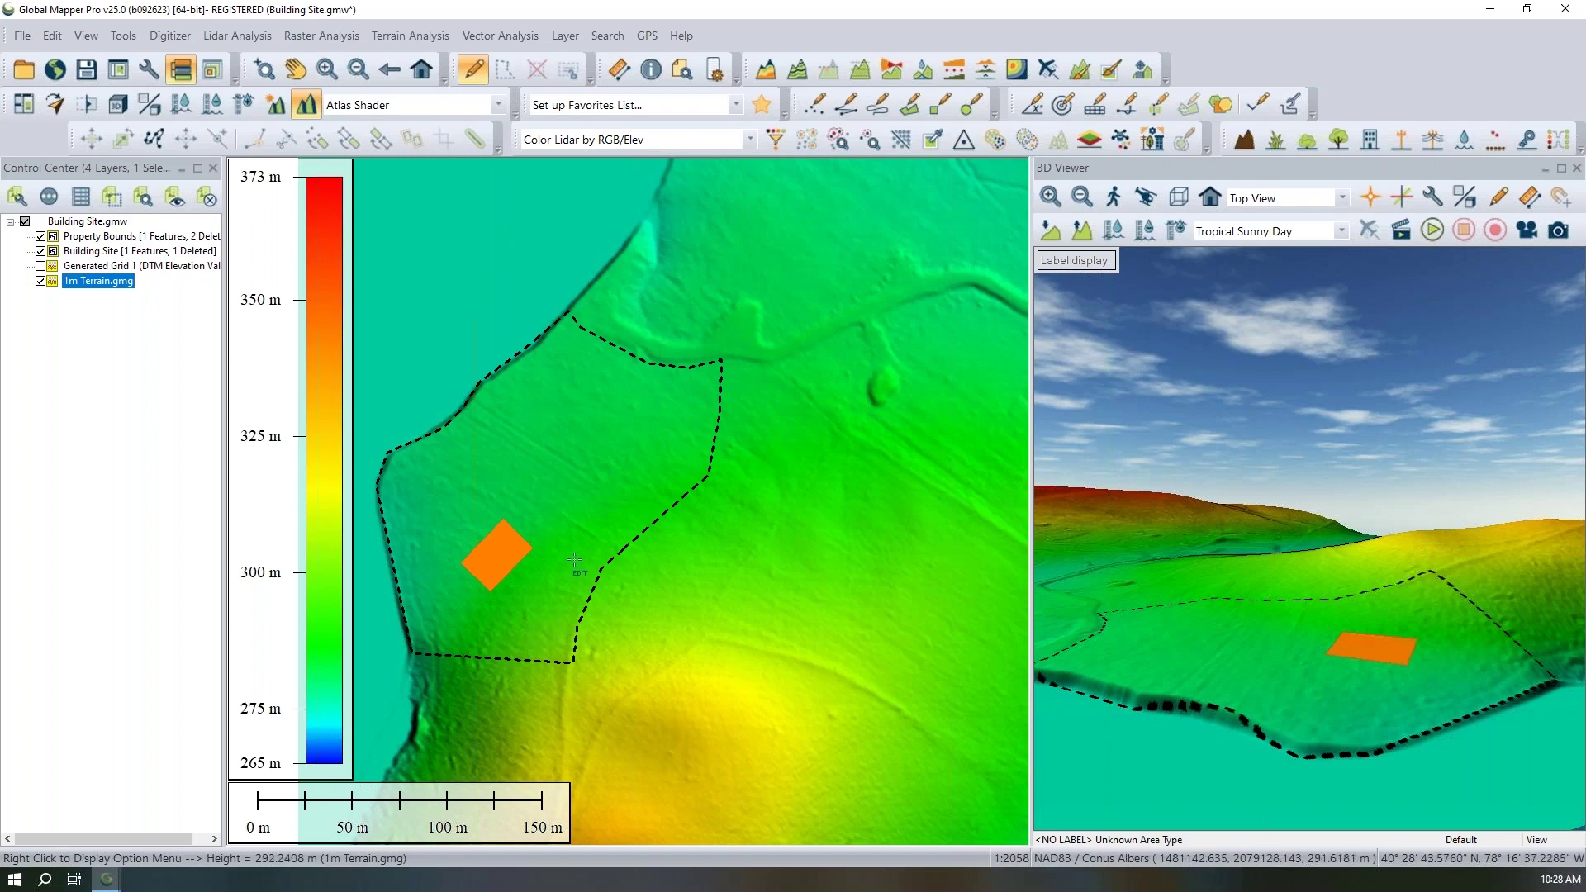
click(574, 445)
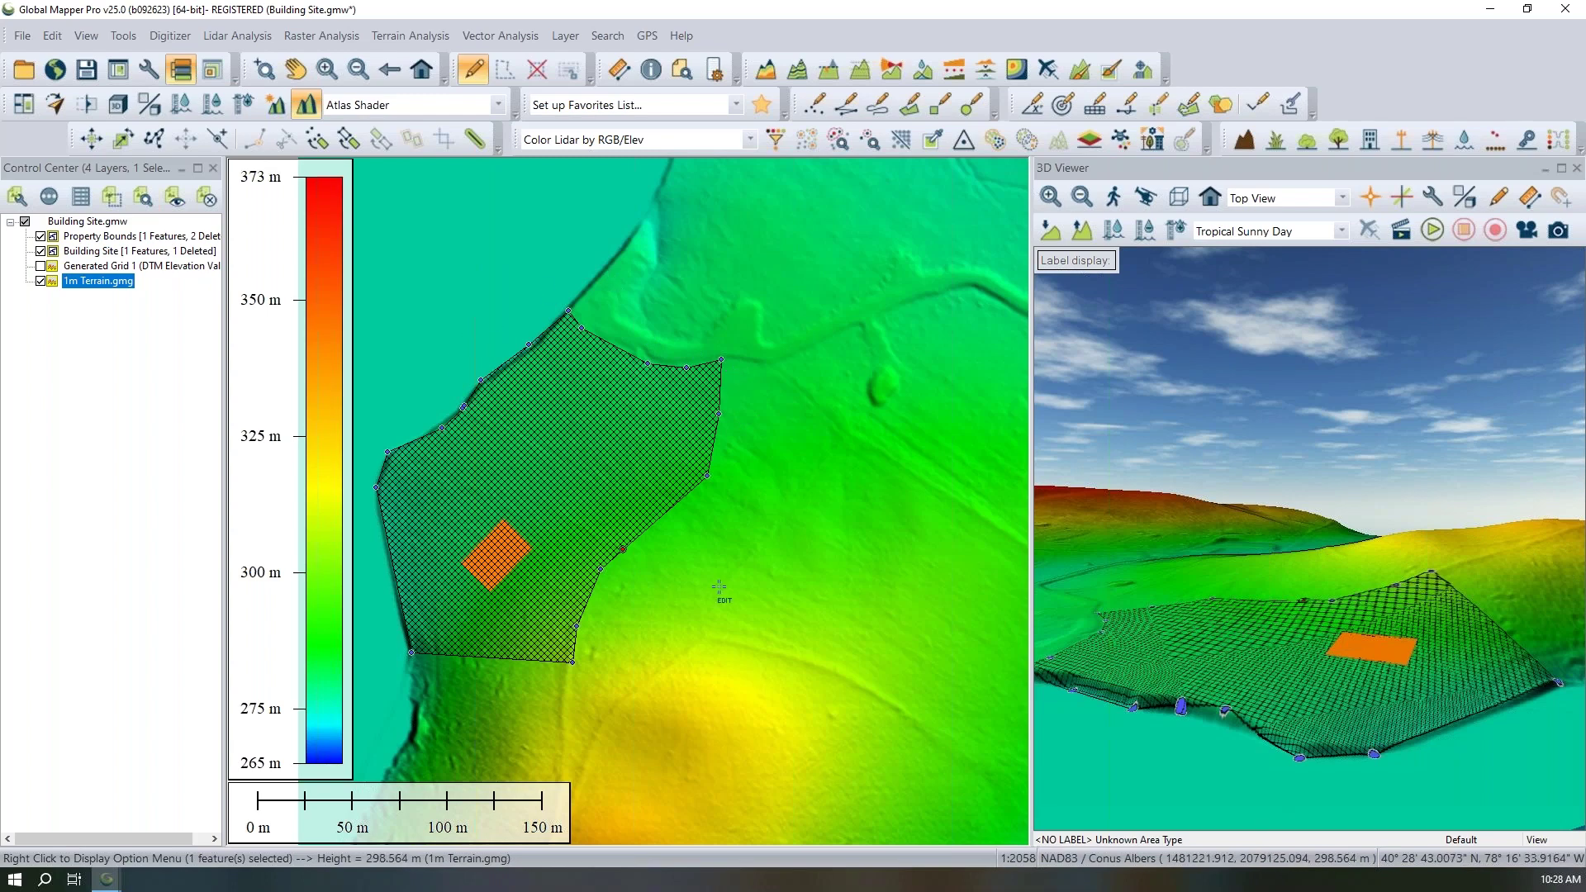
click(636, 708)
click(502, 556)
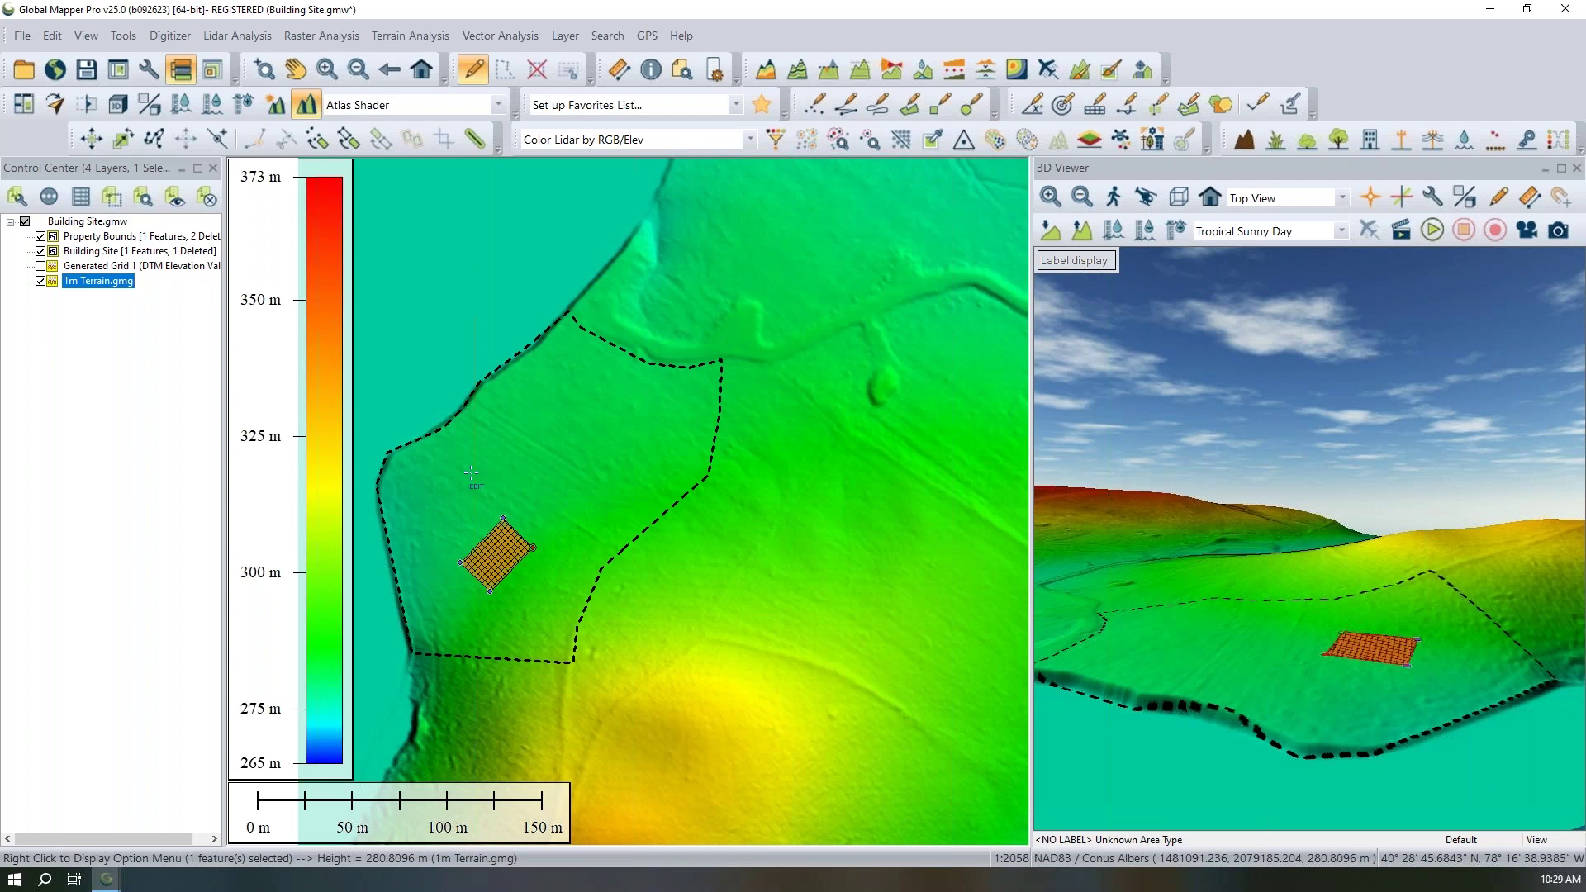
- Draw a path profile about 50 m long across the building site area, examine the terrain slope along it, and close the profile
click(860, 73)
click(462, 516)
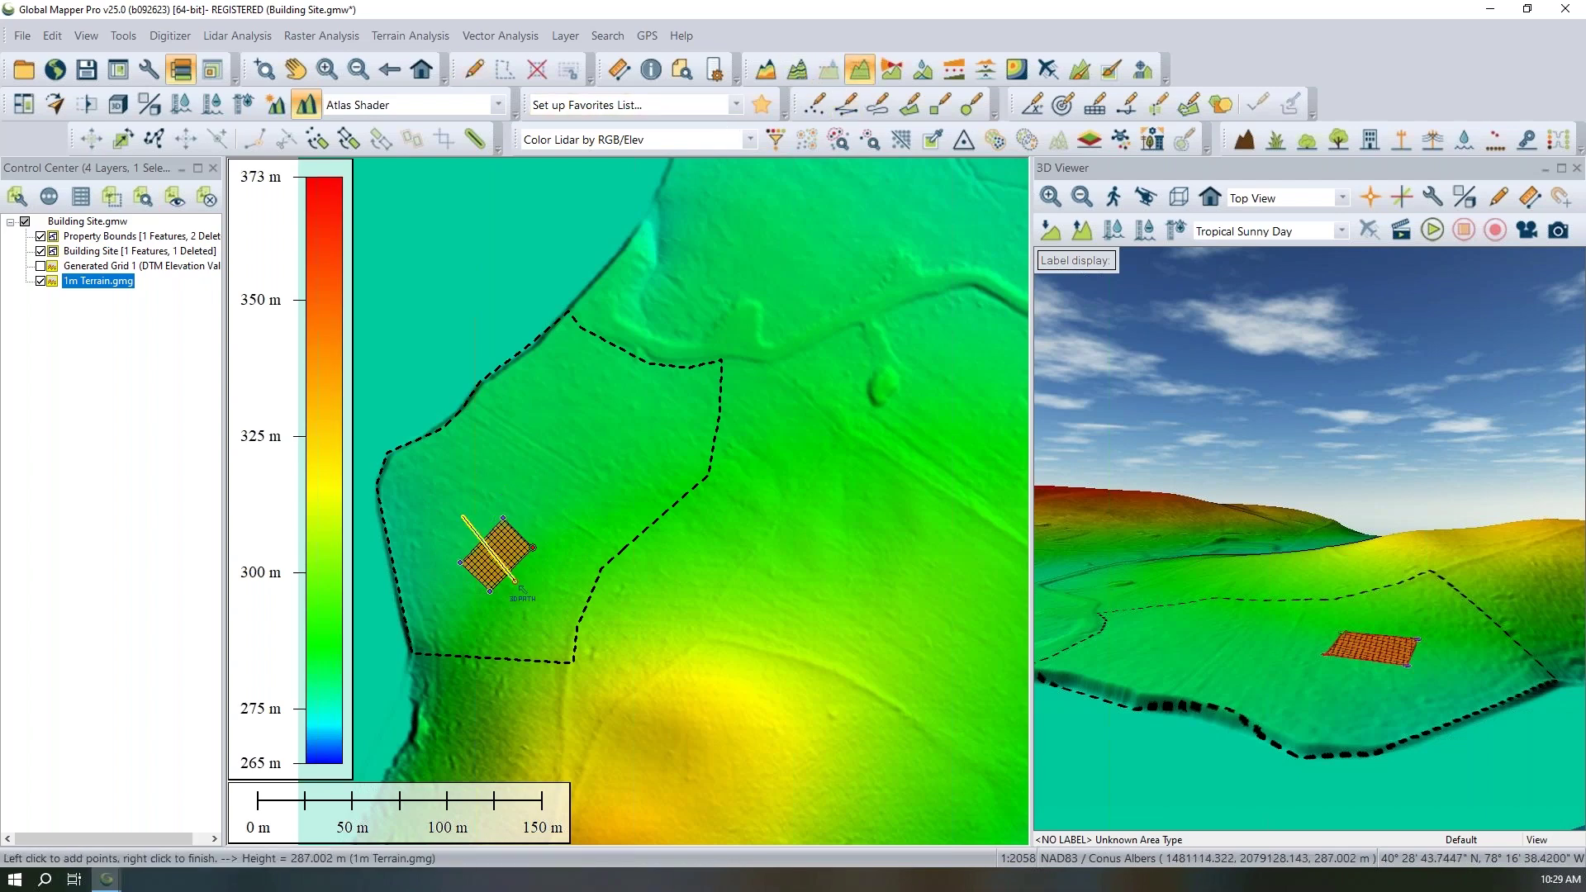
right_click(529, 592)
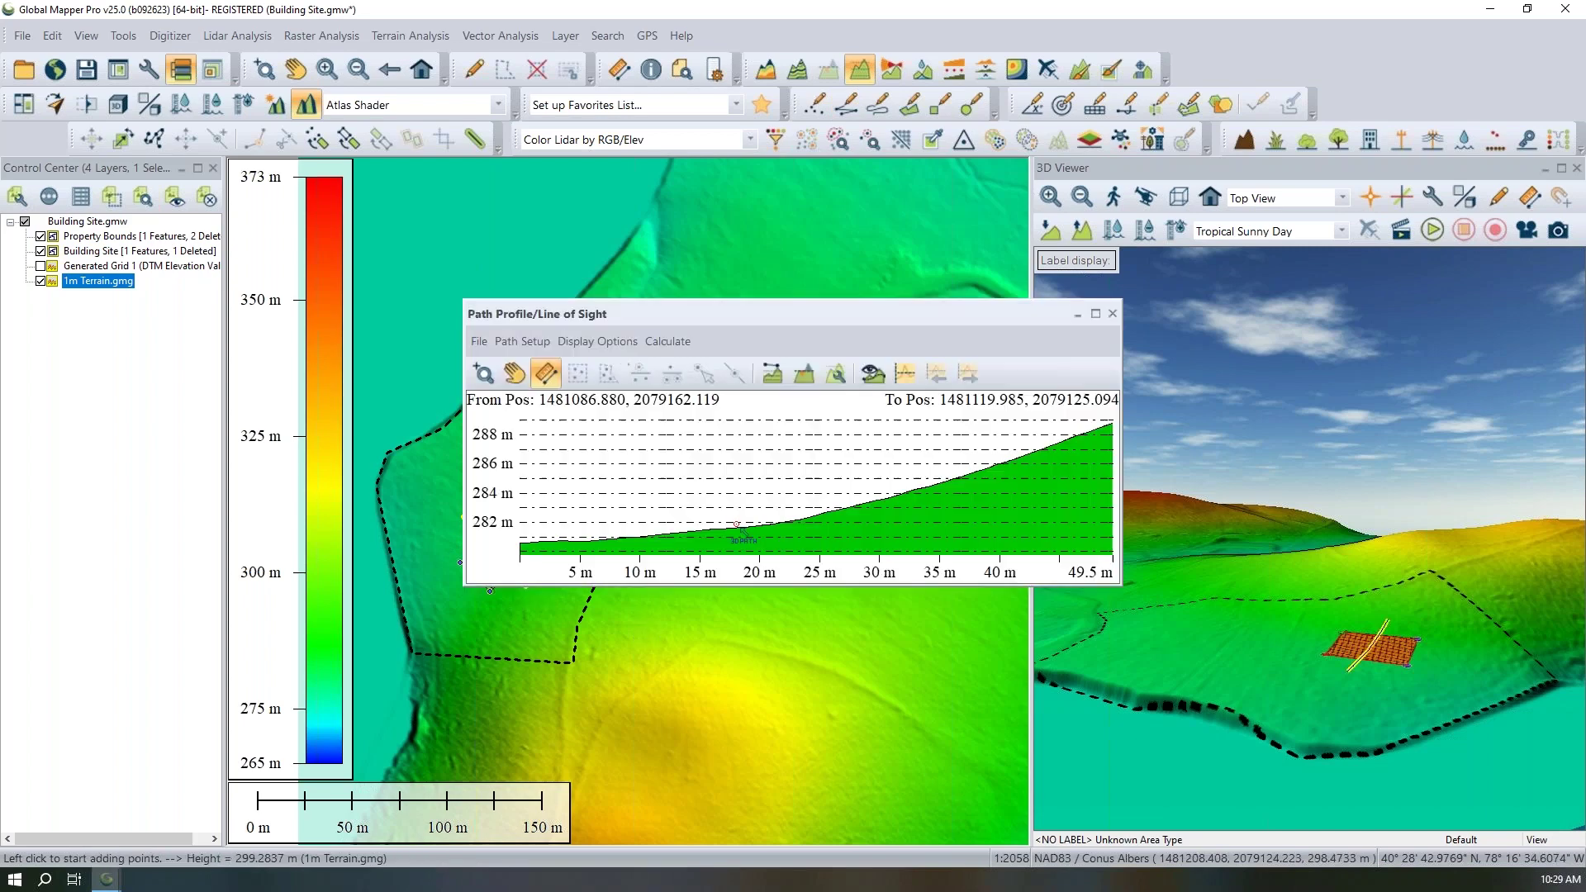
drag(745, 309, 987, 274)
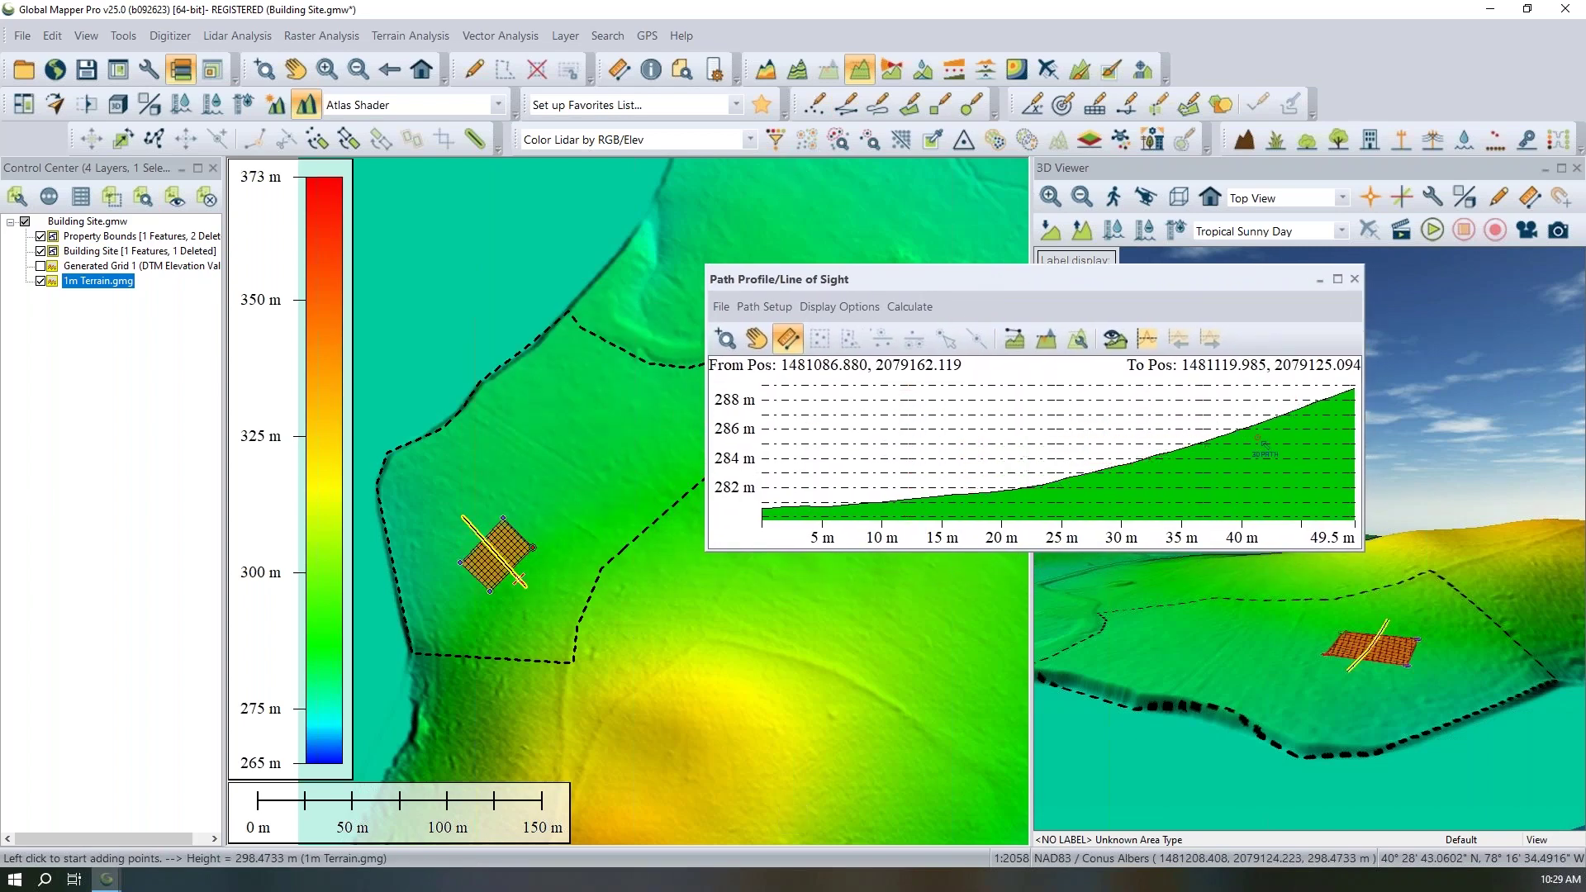
scroll(1090, 493, up, 1)
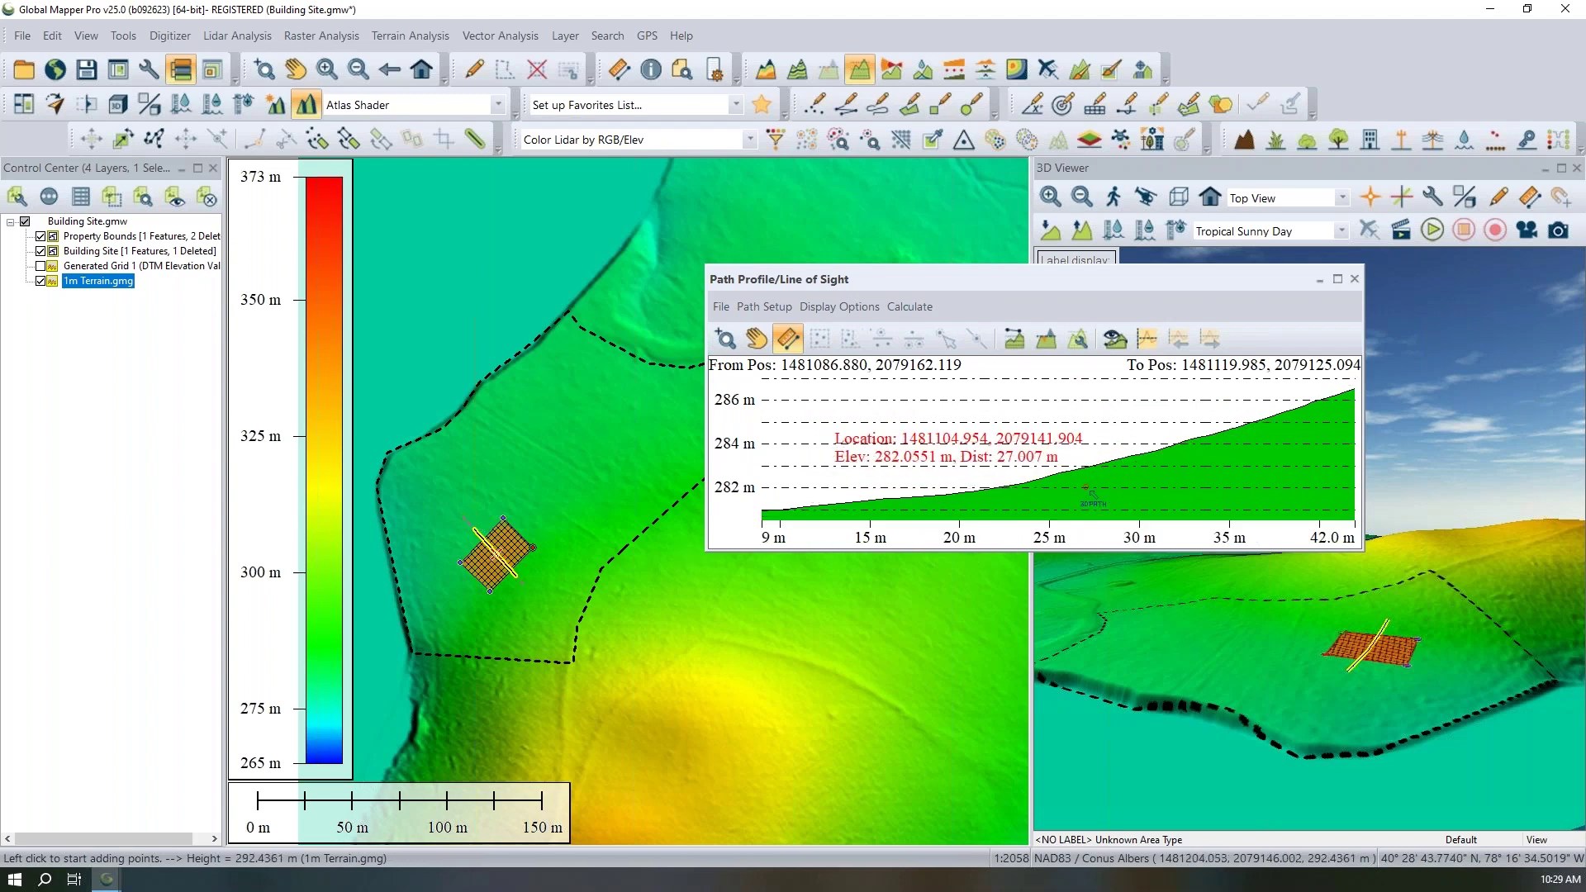
scroll(1091, 493, up, 1)
scroll(1091, 493, down, 1)
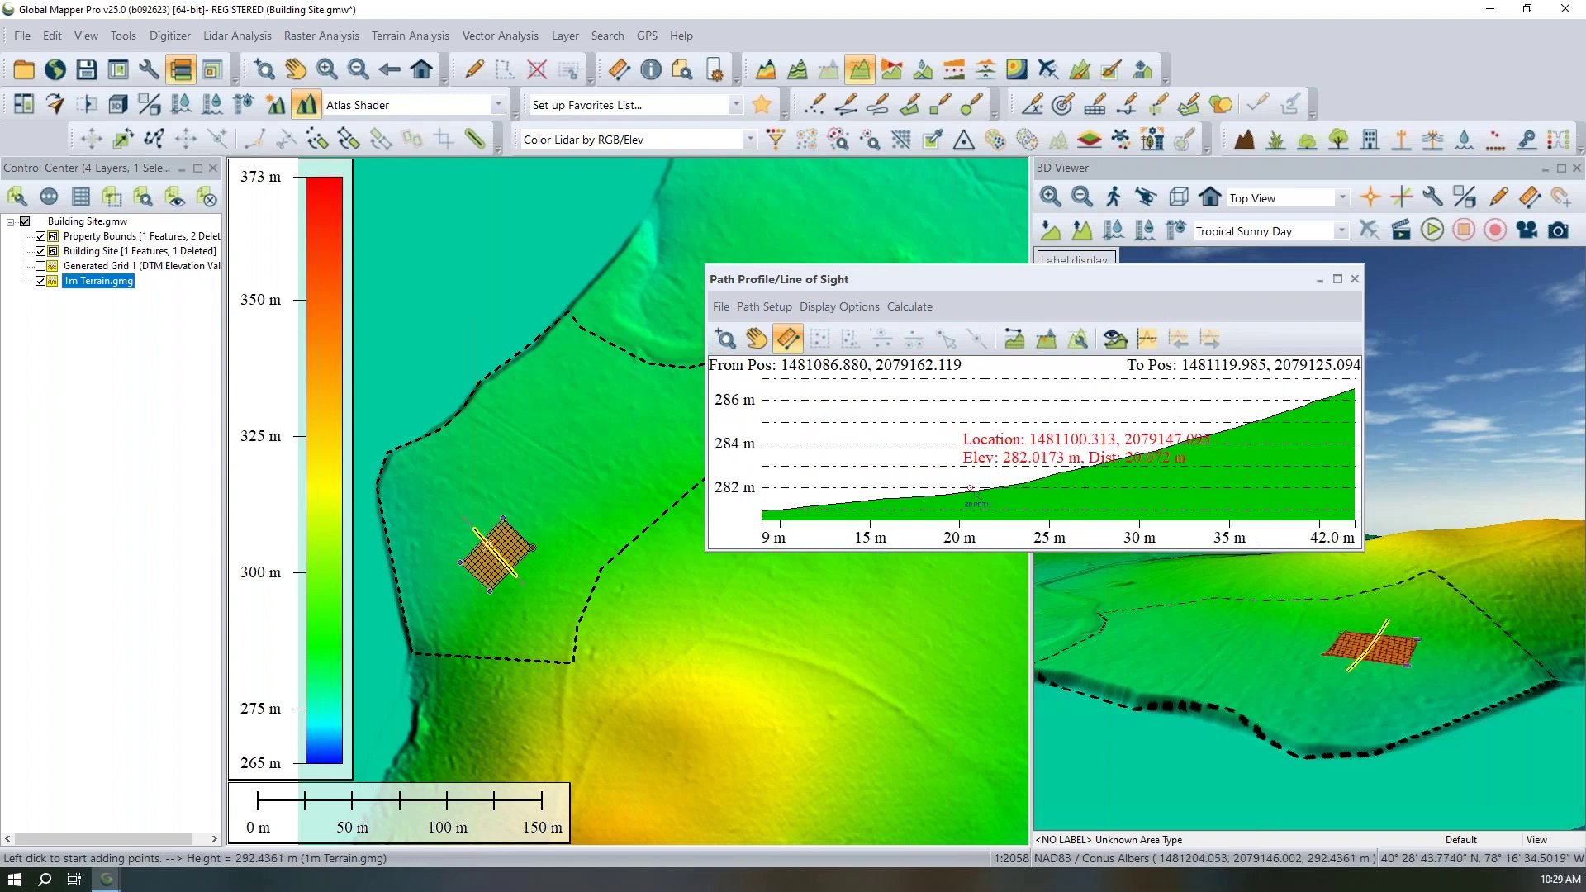
scroll(998, 495, down, 1)
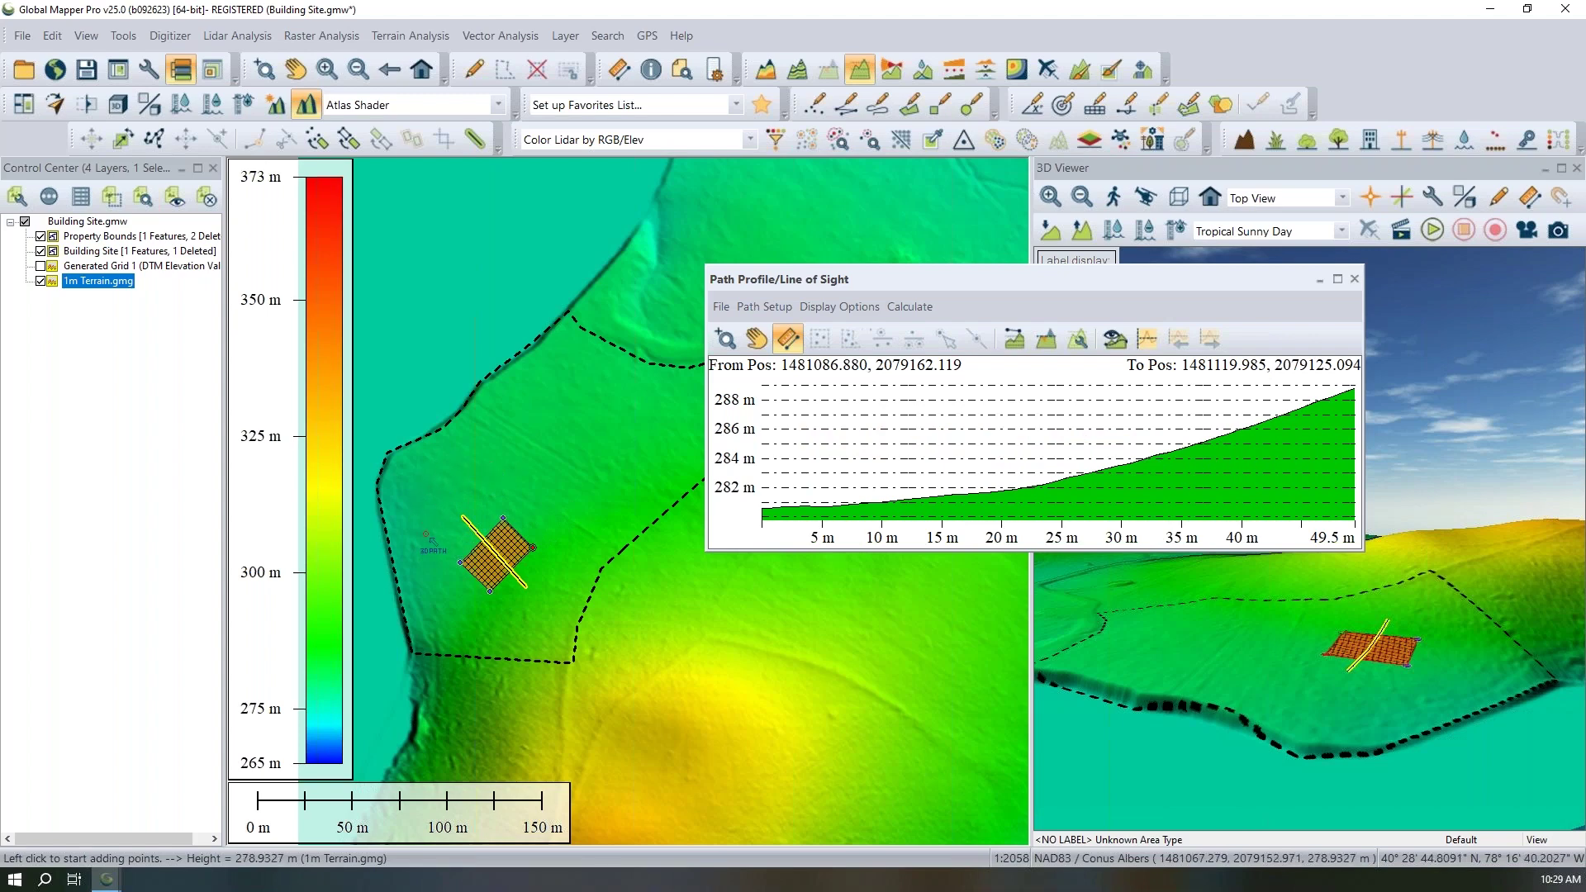
click(1354, 279)
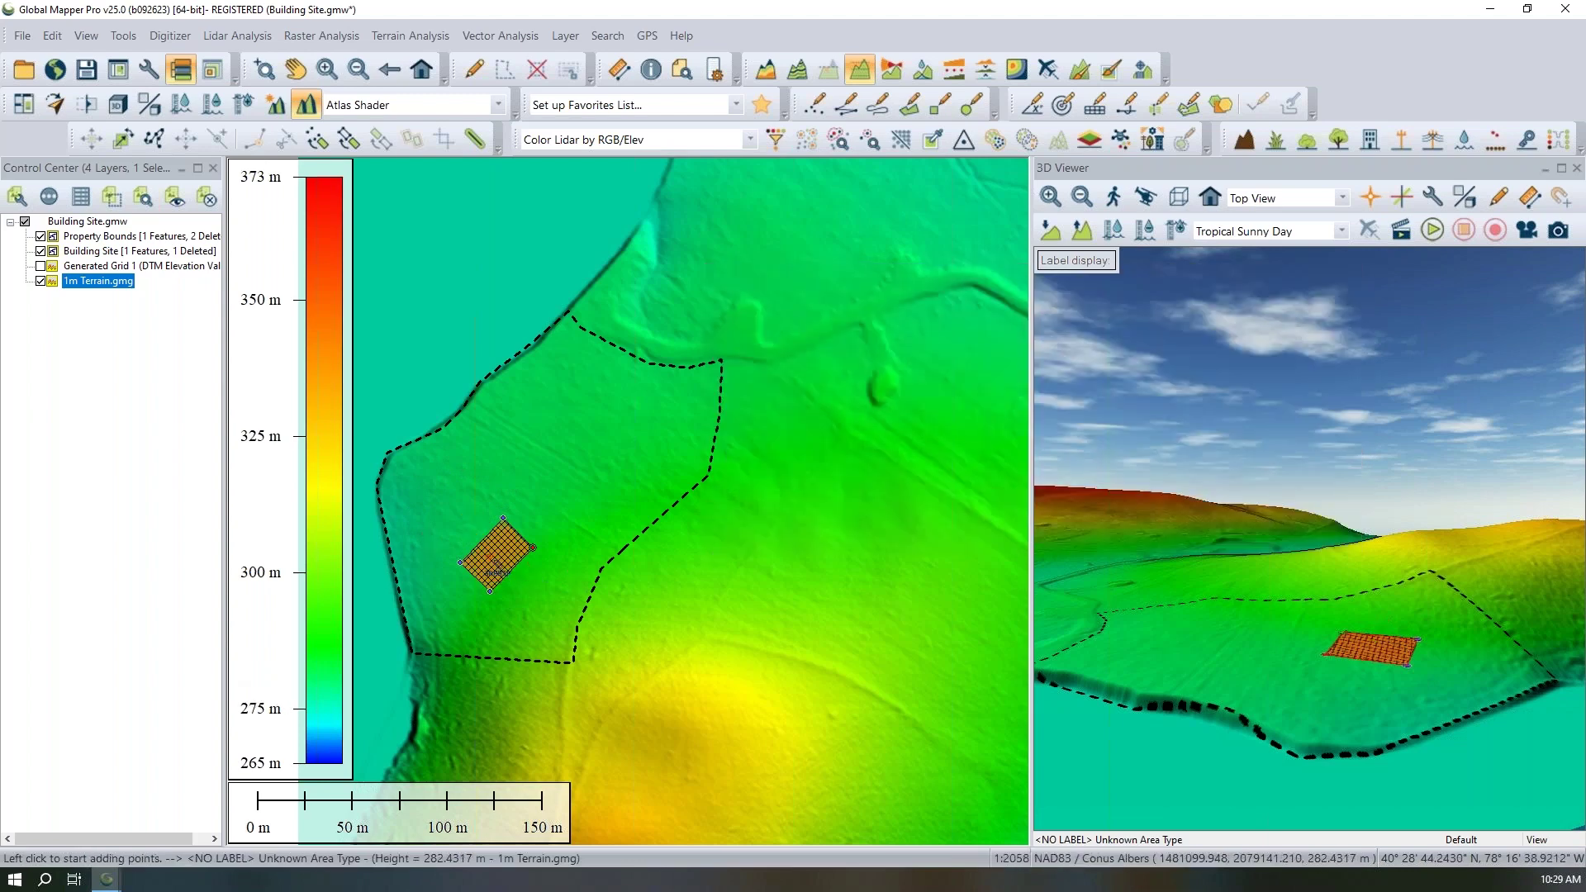
- Start calculating a flattened site plan grid from the selected building site area
click(466, 69)
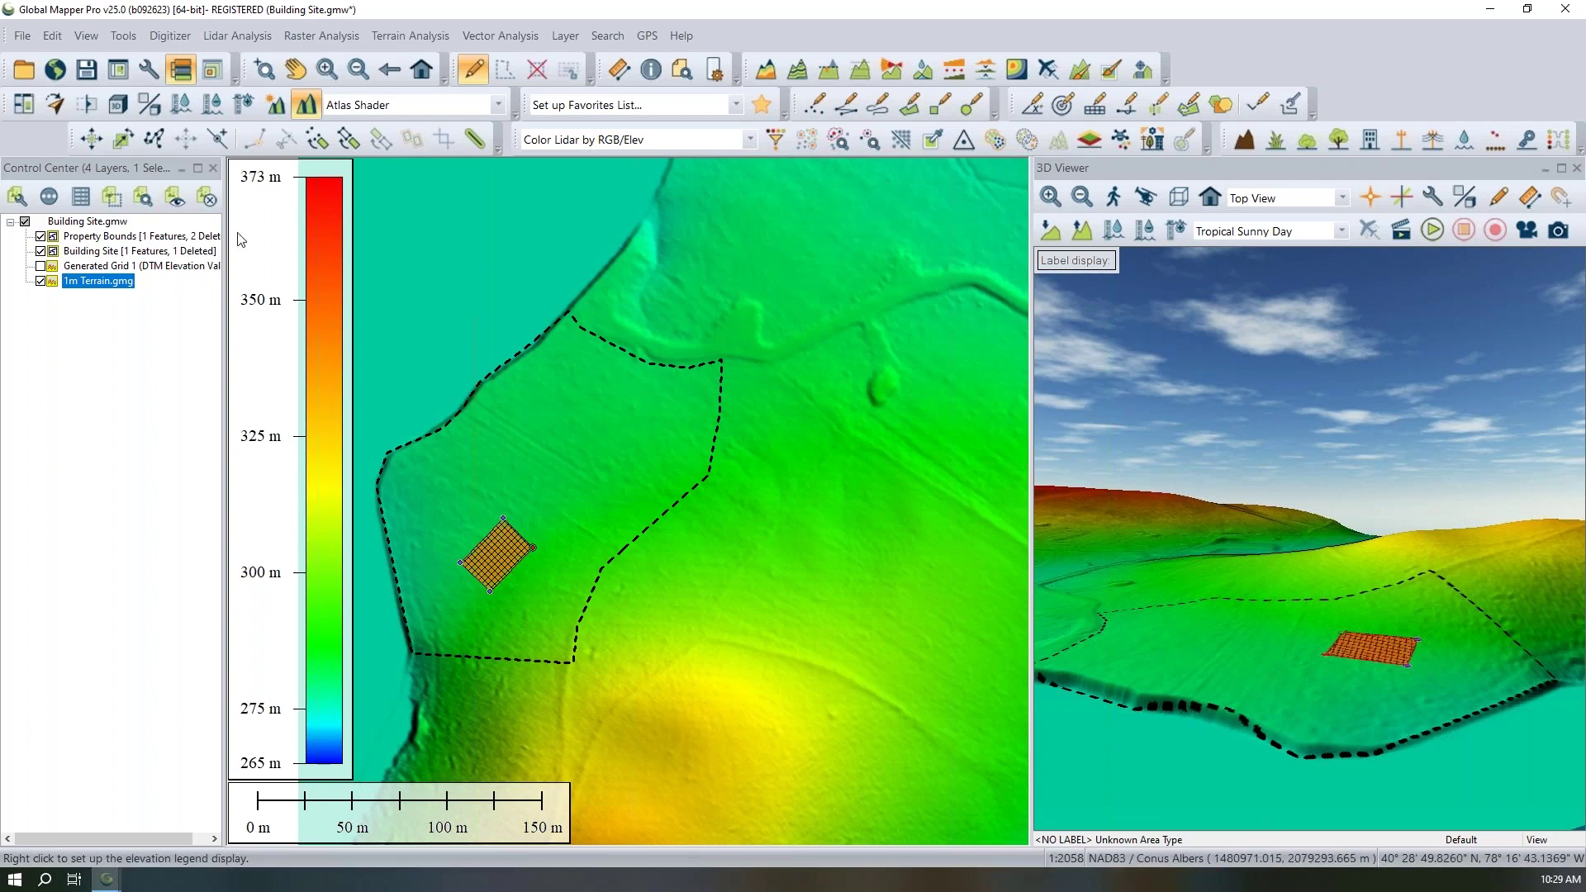
click(196, 37)
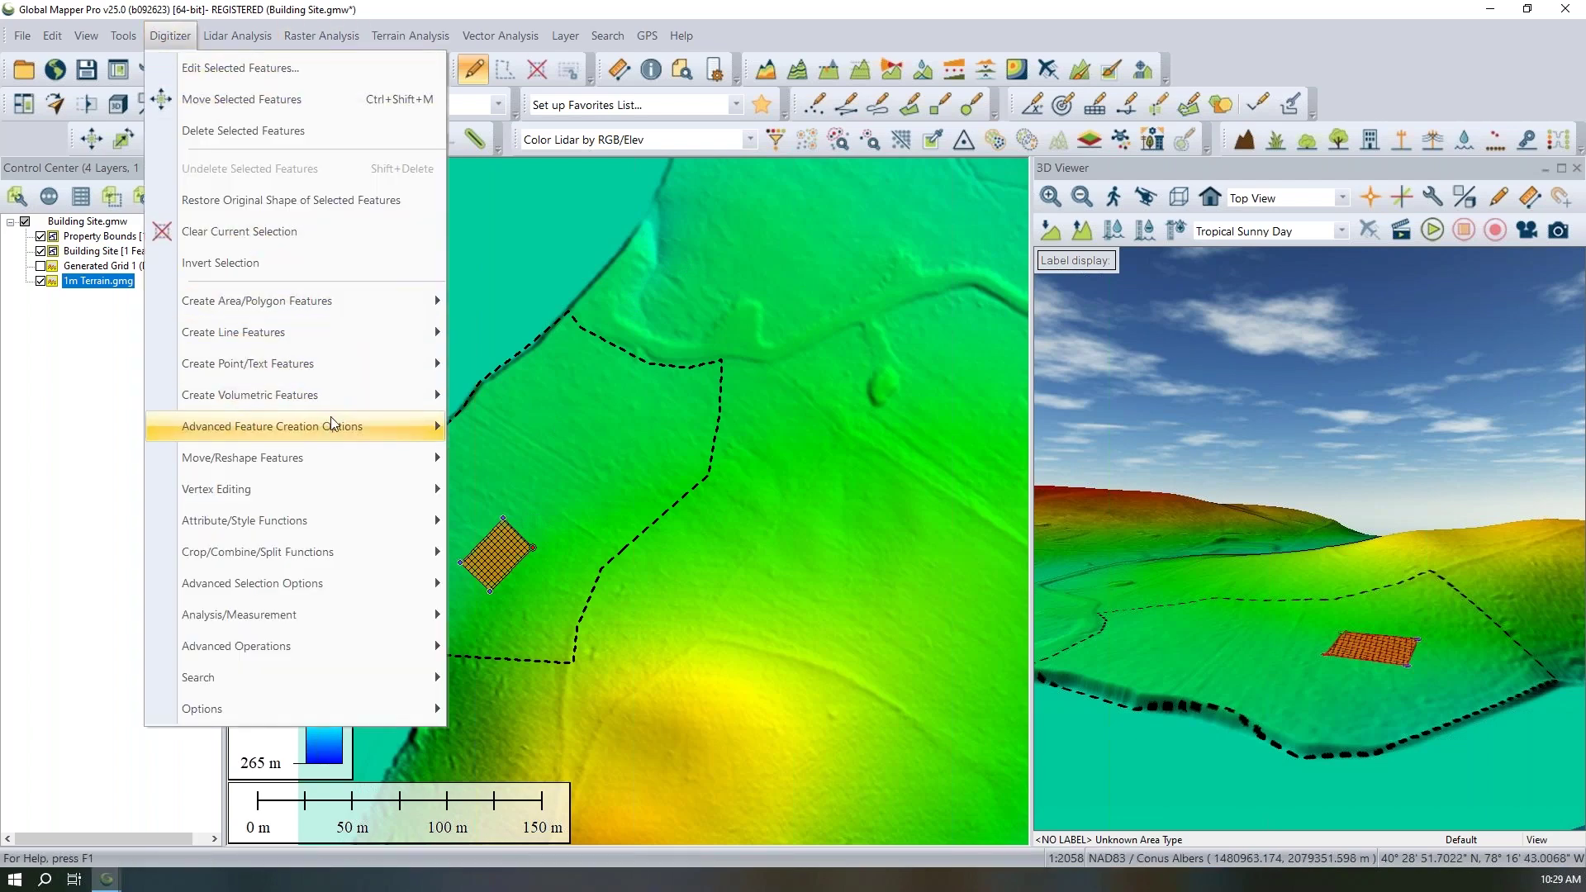
mouse_move(330, 423)
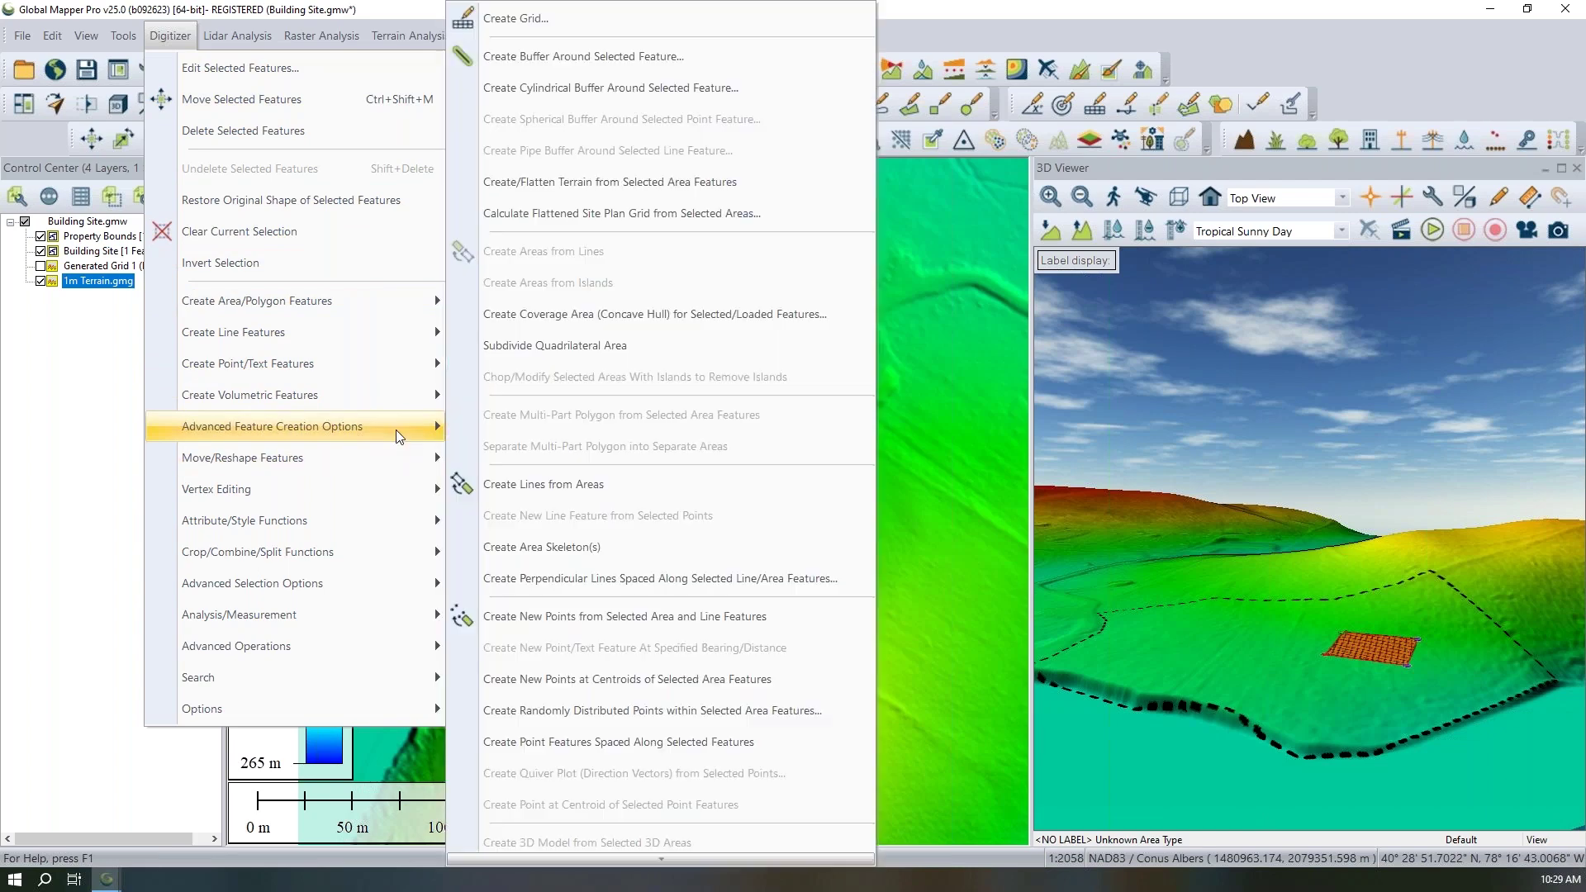
click(594, 221)
drag(736, 202, 905, 210)
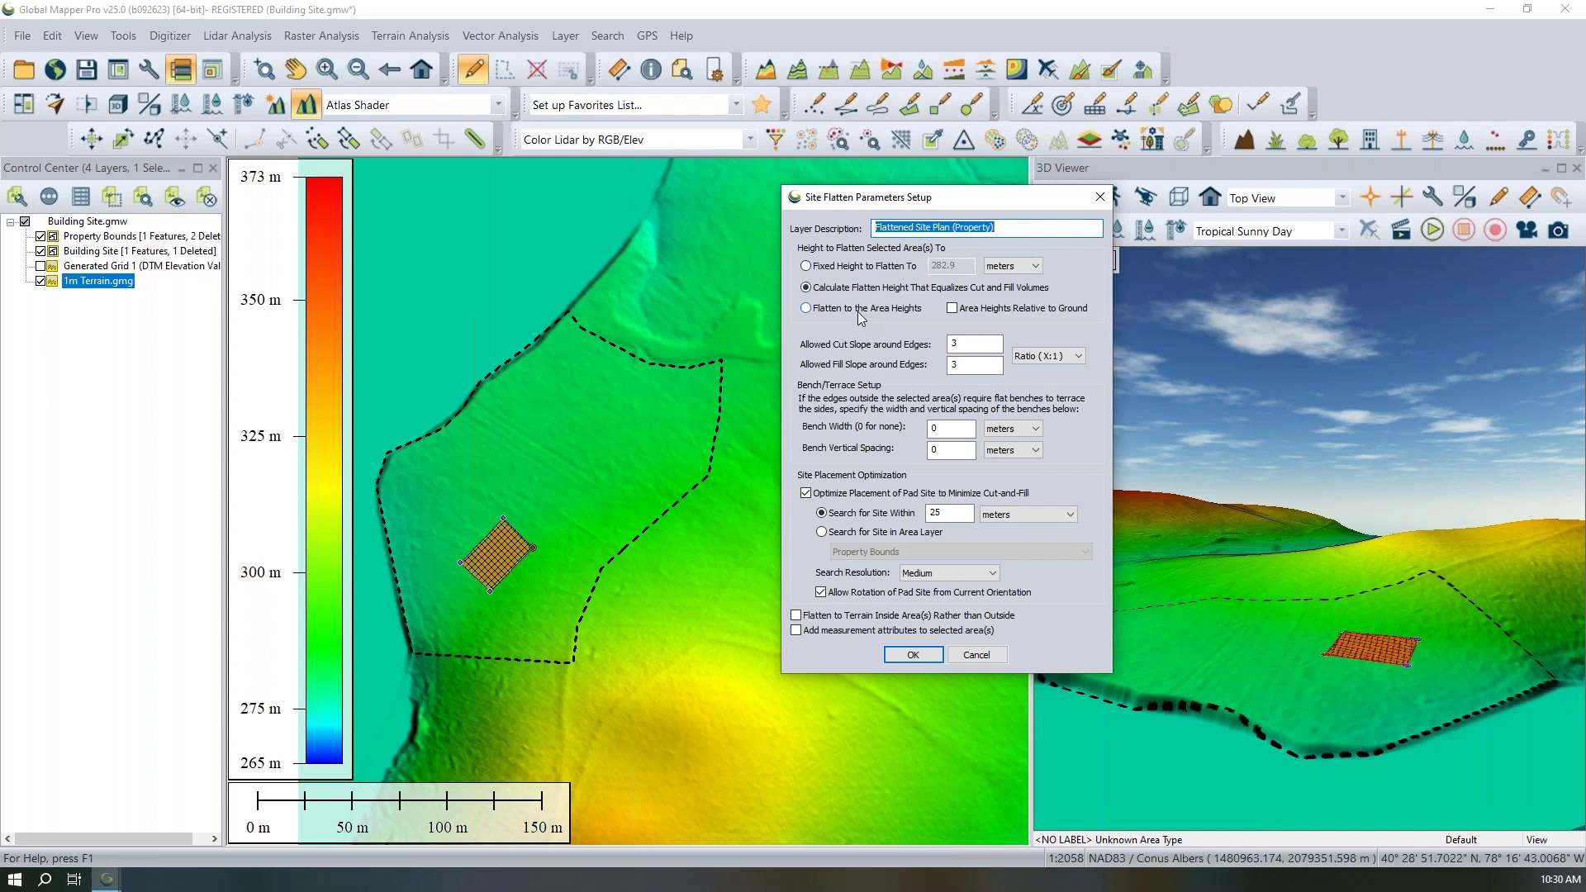
- Try the fixed height and area heights options, returning to the flatten height that equalizes cut and fill volumes
click(878, 266)
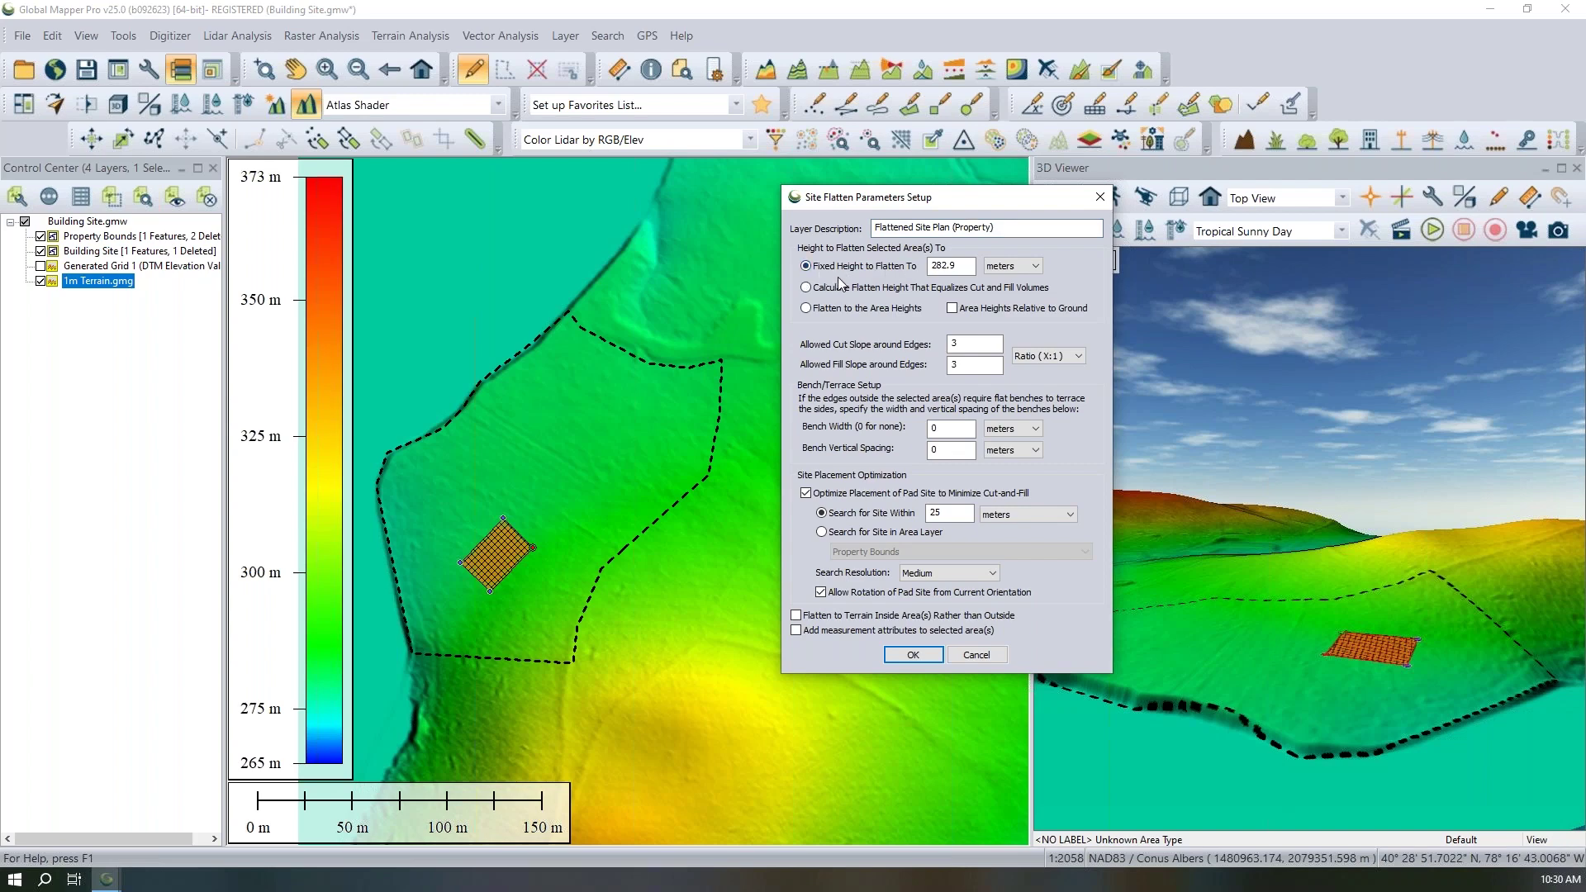
double_click(942, 266)
click(859, 289)
click(850, 309)
click(859, 287)
- Review the pad placement optimization option with its search distance and the available distance units
click(864, 495)
click(866, 495)
click(987, 516)
click(987, 516)
double_click(947, 512)
click(1033, 519)
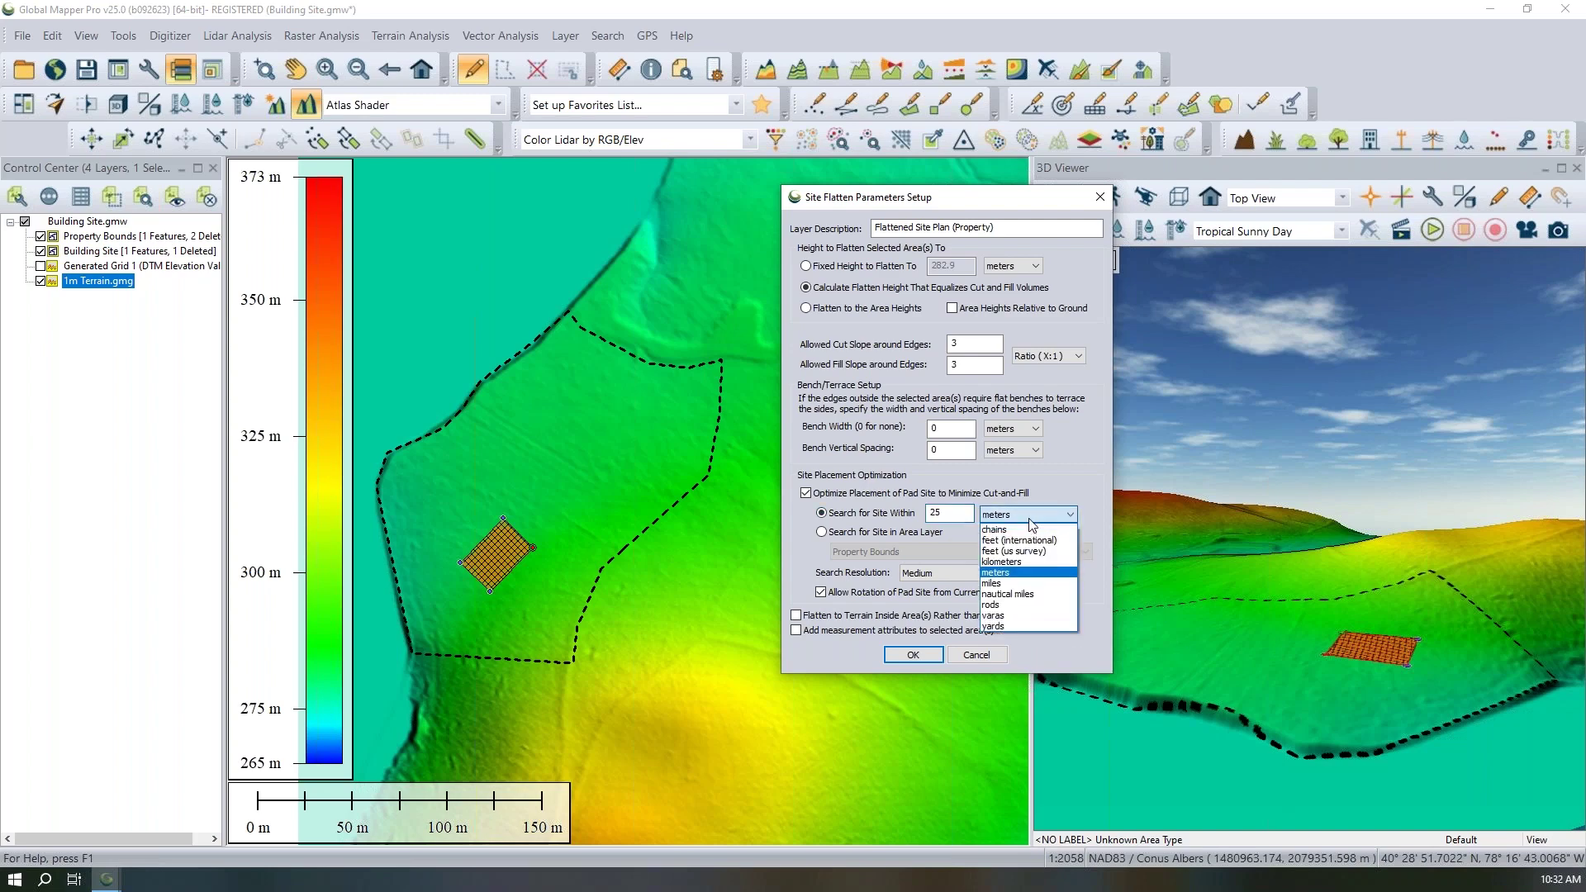
click(1028, 521)
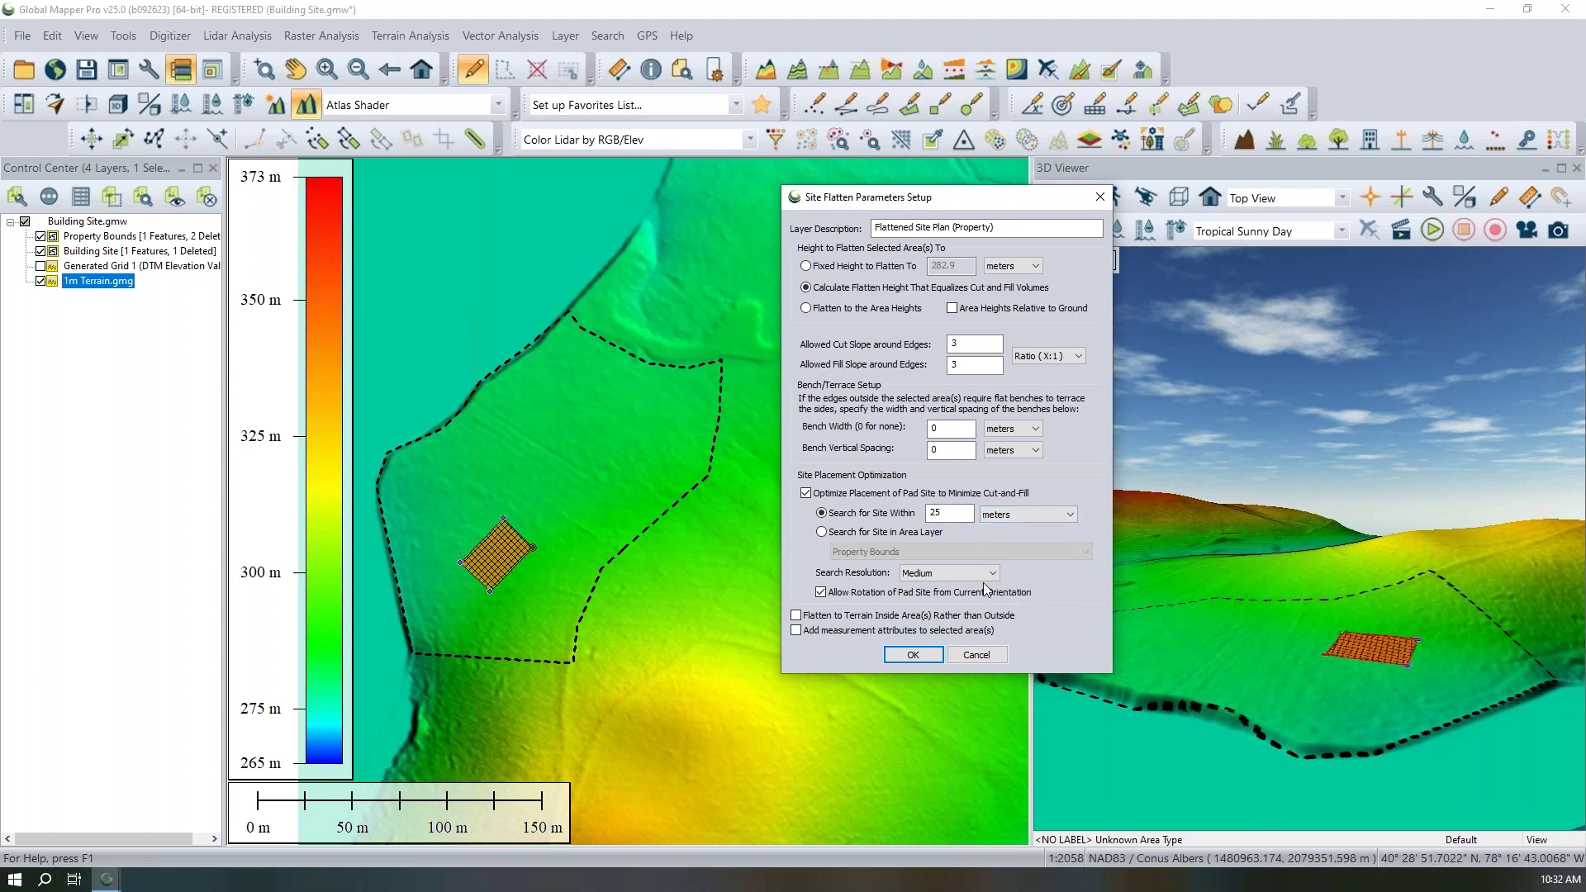
- Restrict the site search to the Property Bounds area layer, generate the flattened site plan, and dismiss the volume report
click(822, 532)
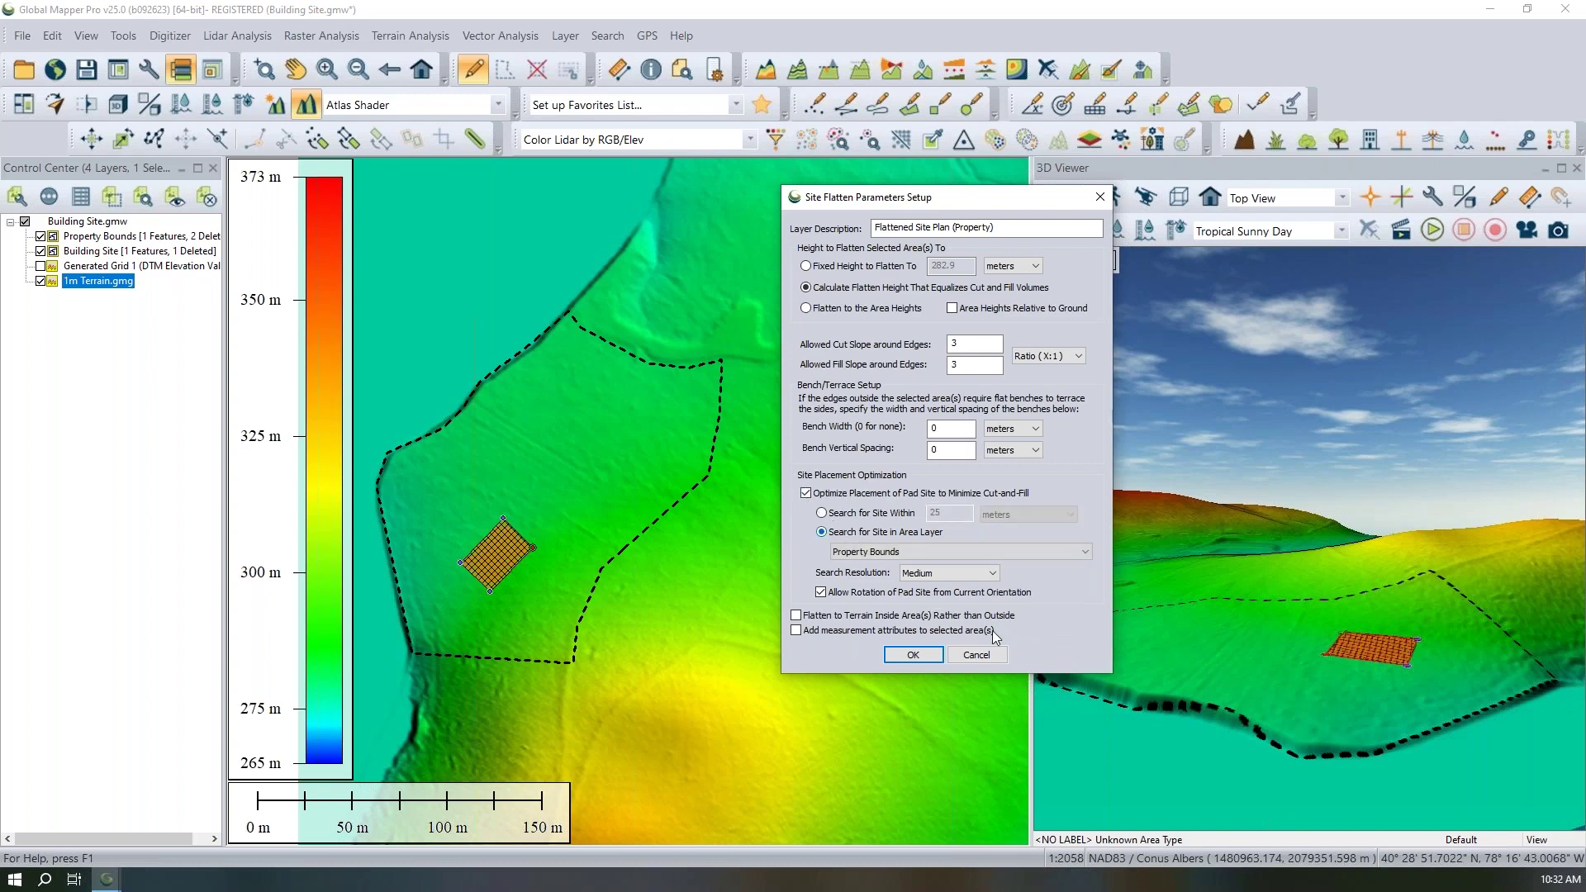
click(911, 554)
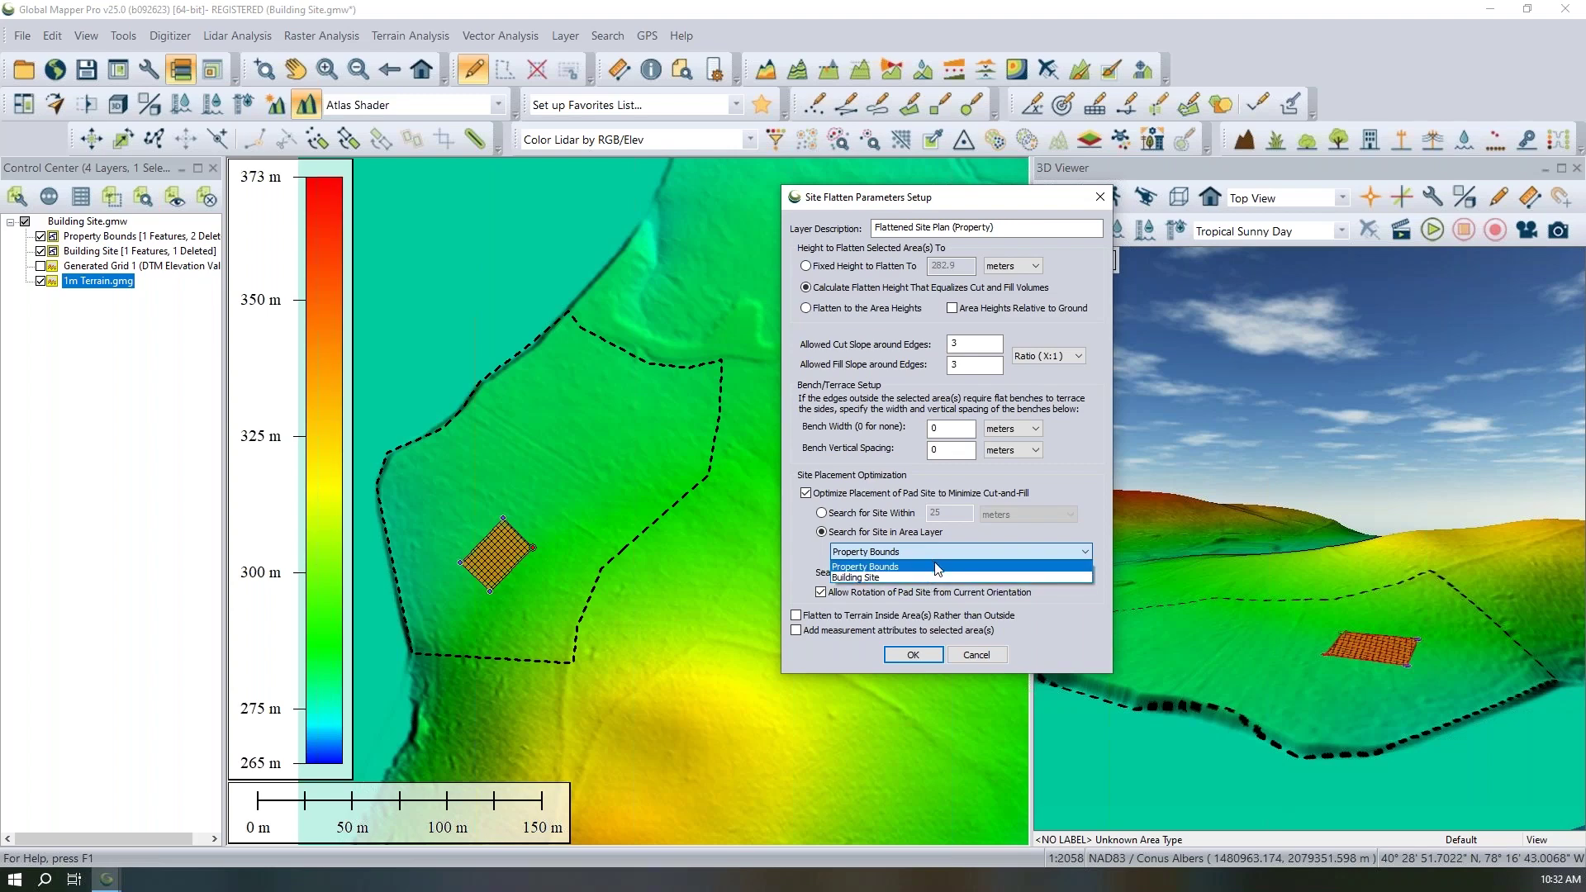
click(937, 567)
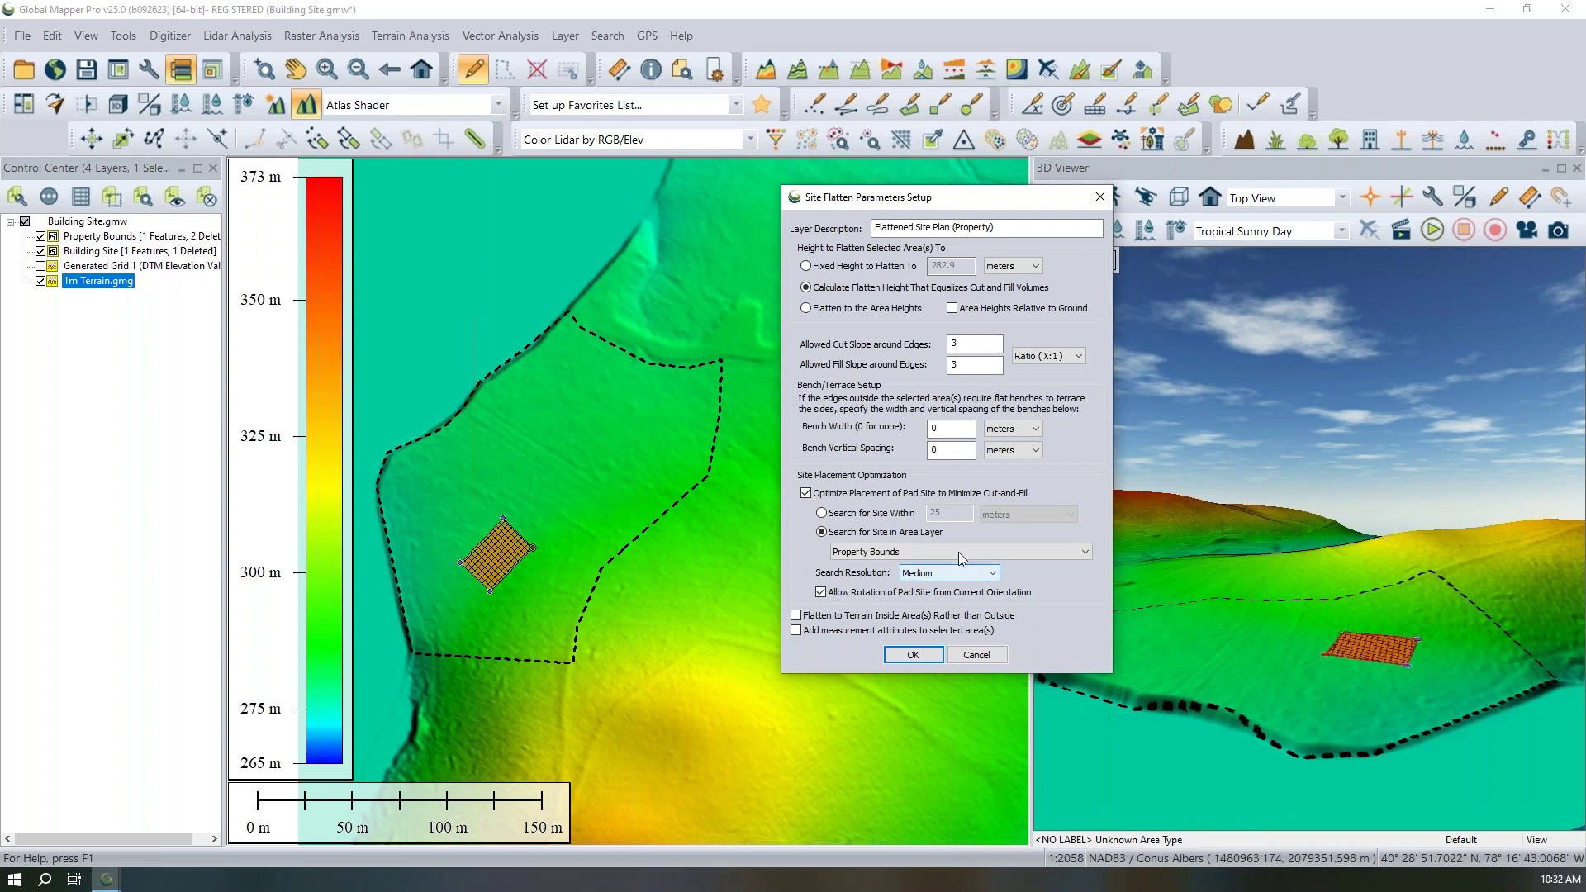
click(912, 655)
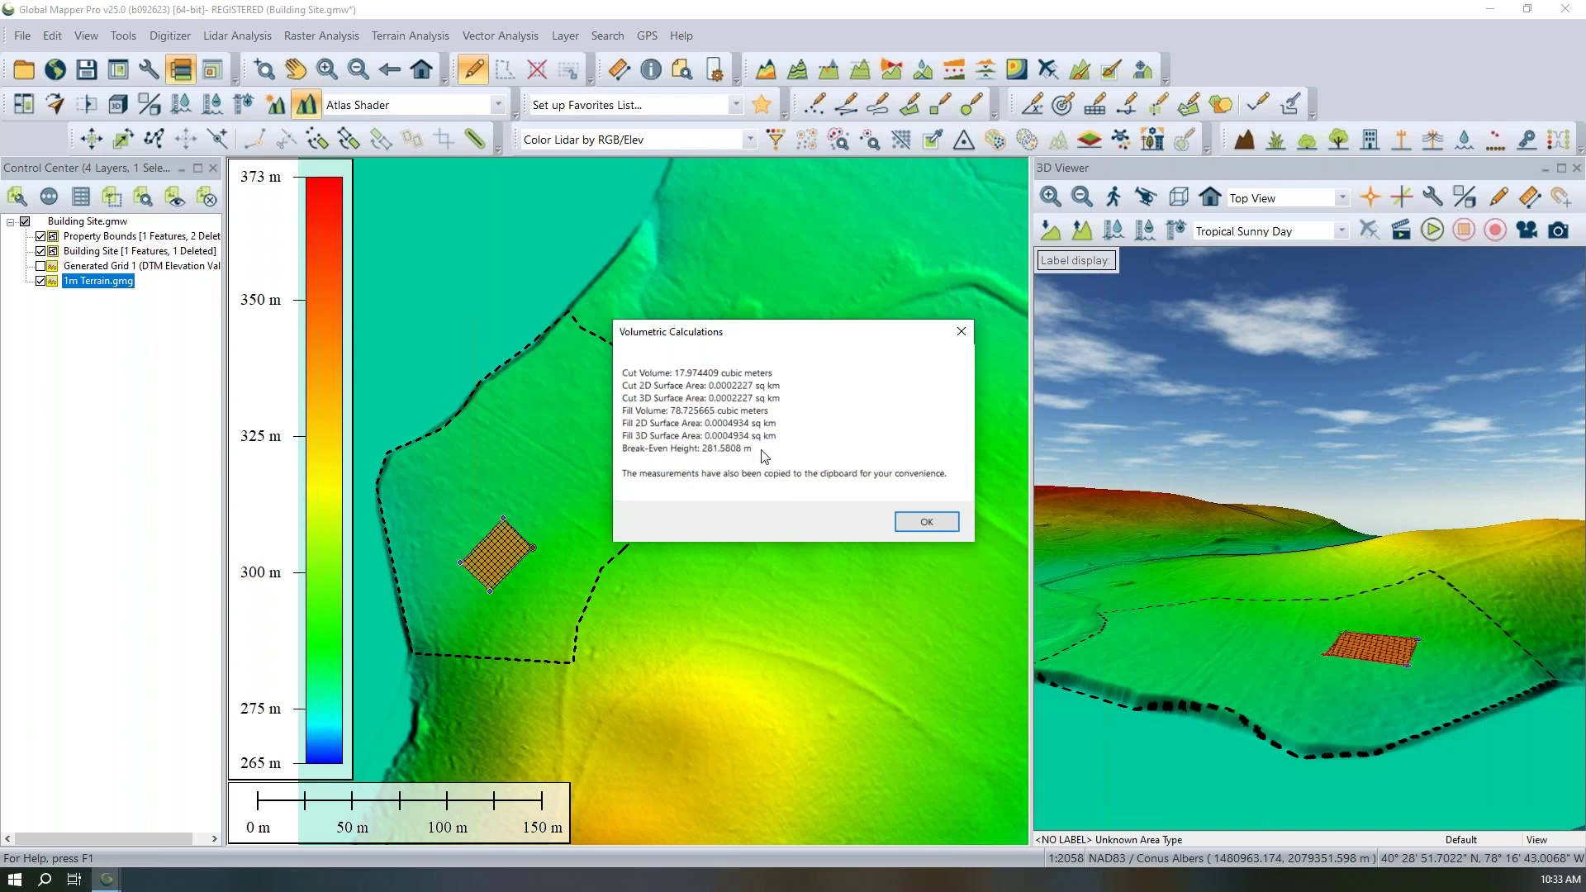
click(925, 522)
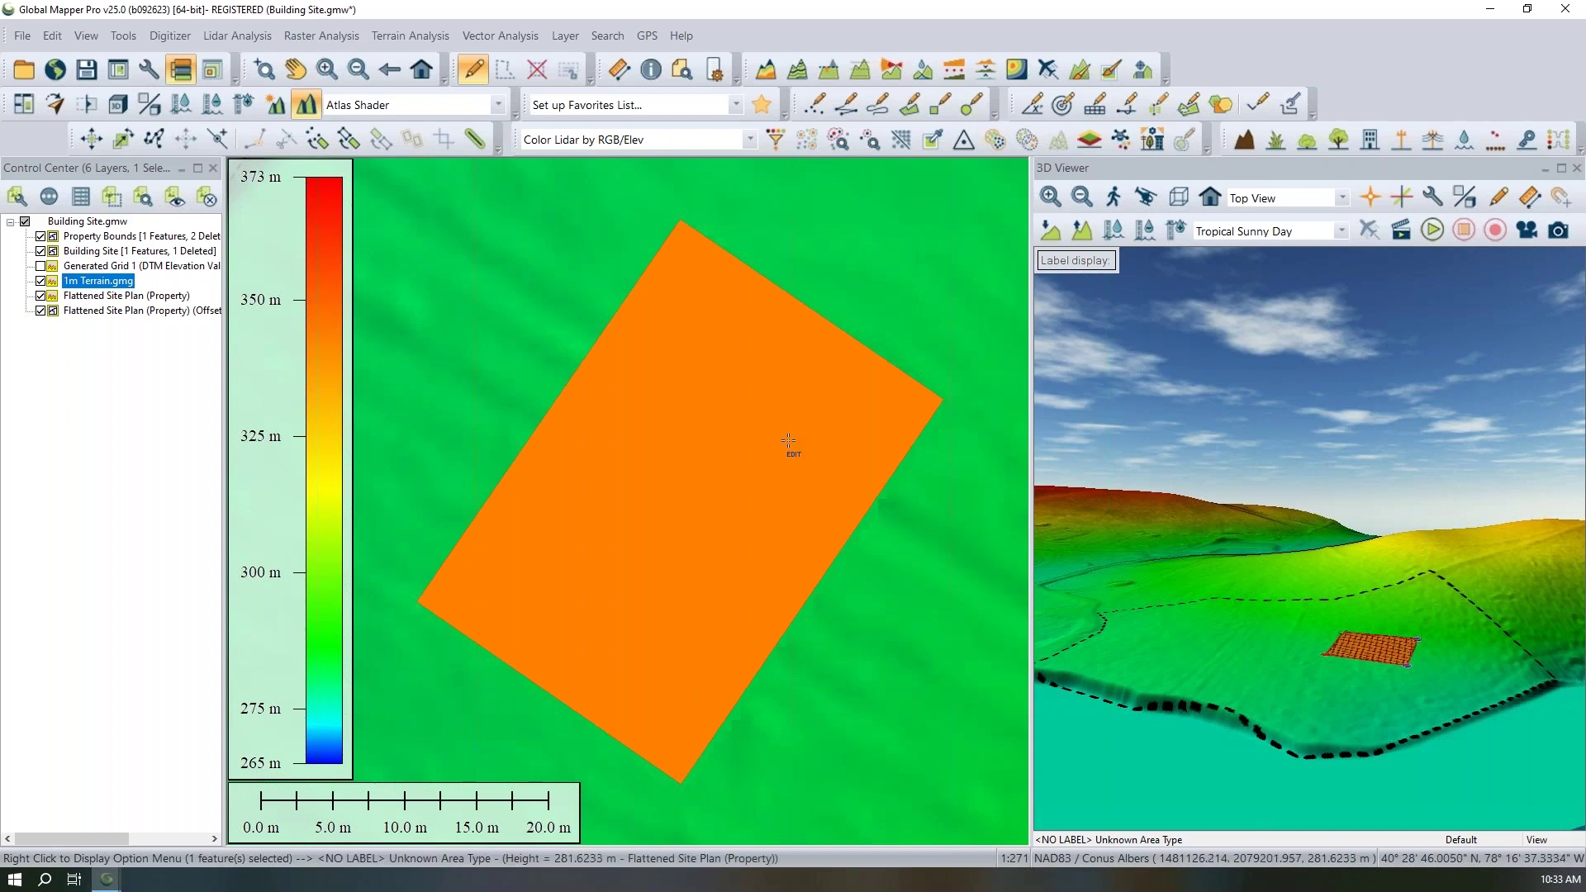
- Compare the flattened terrain with the offset and rotated features layer hidden and shown
scroll(678, 438, down, 4)
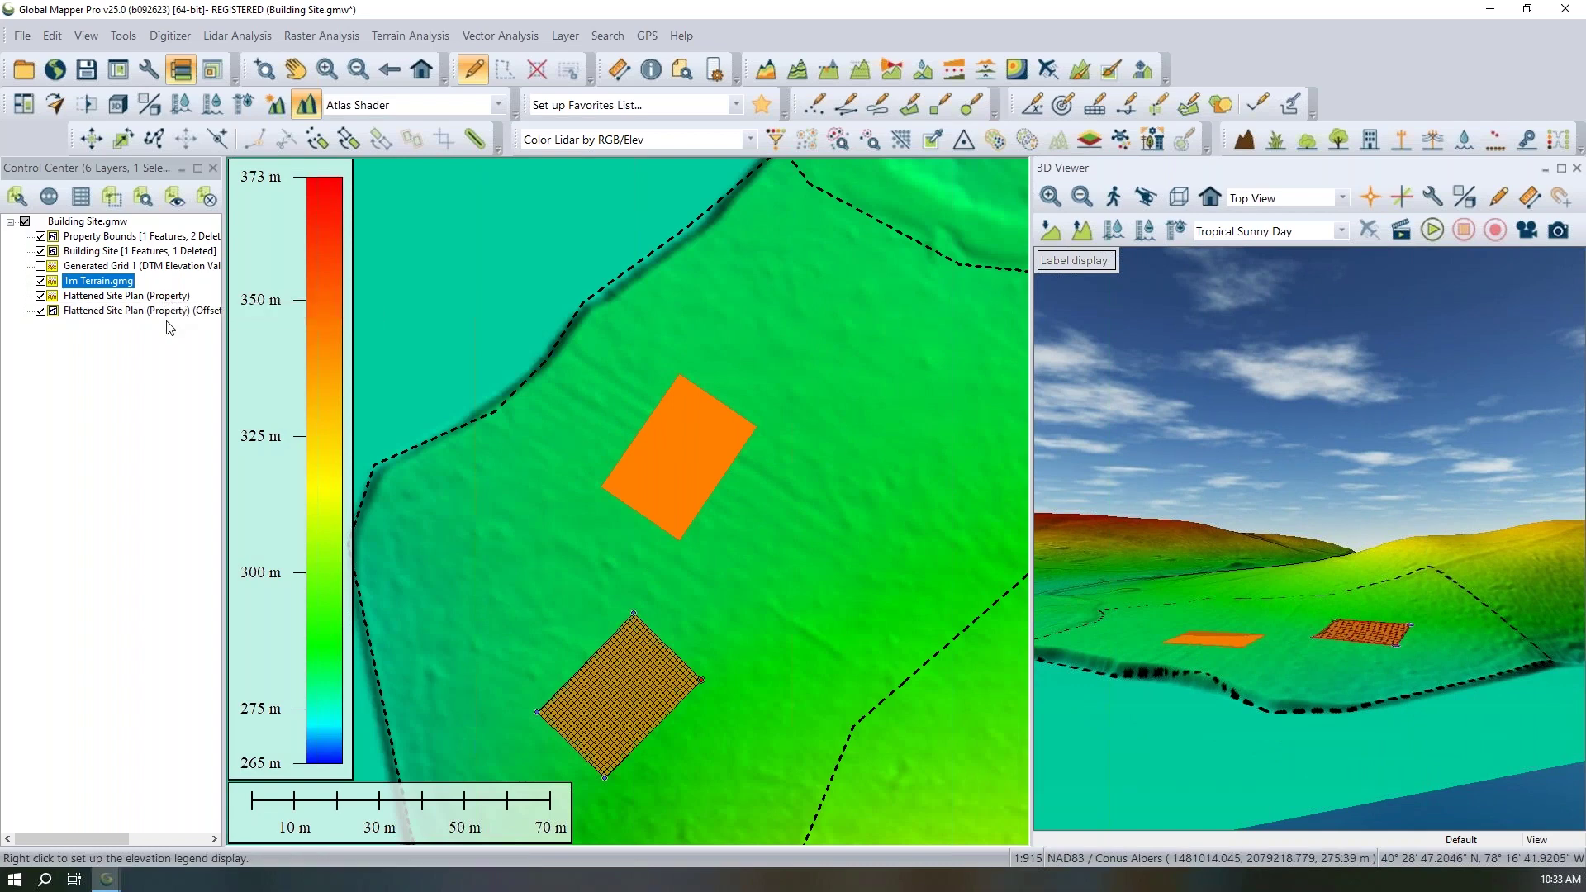
click(39, 311)
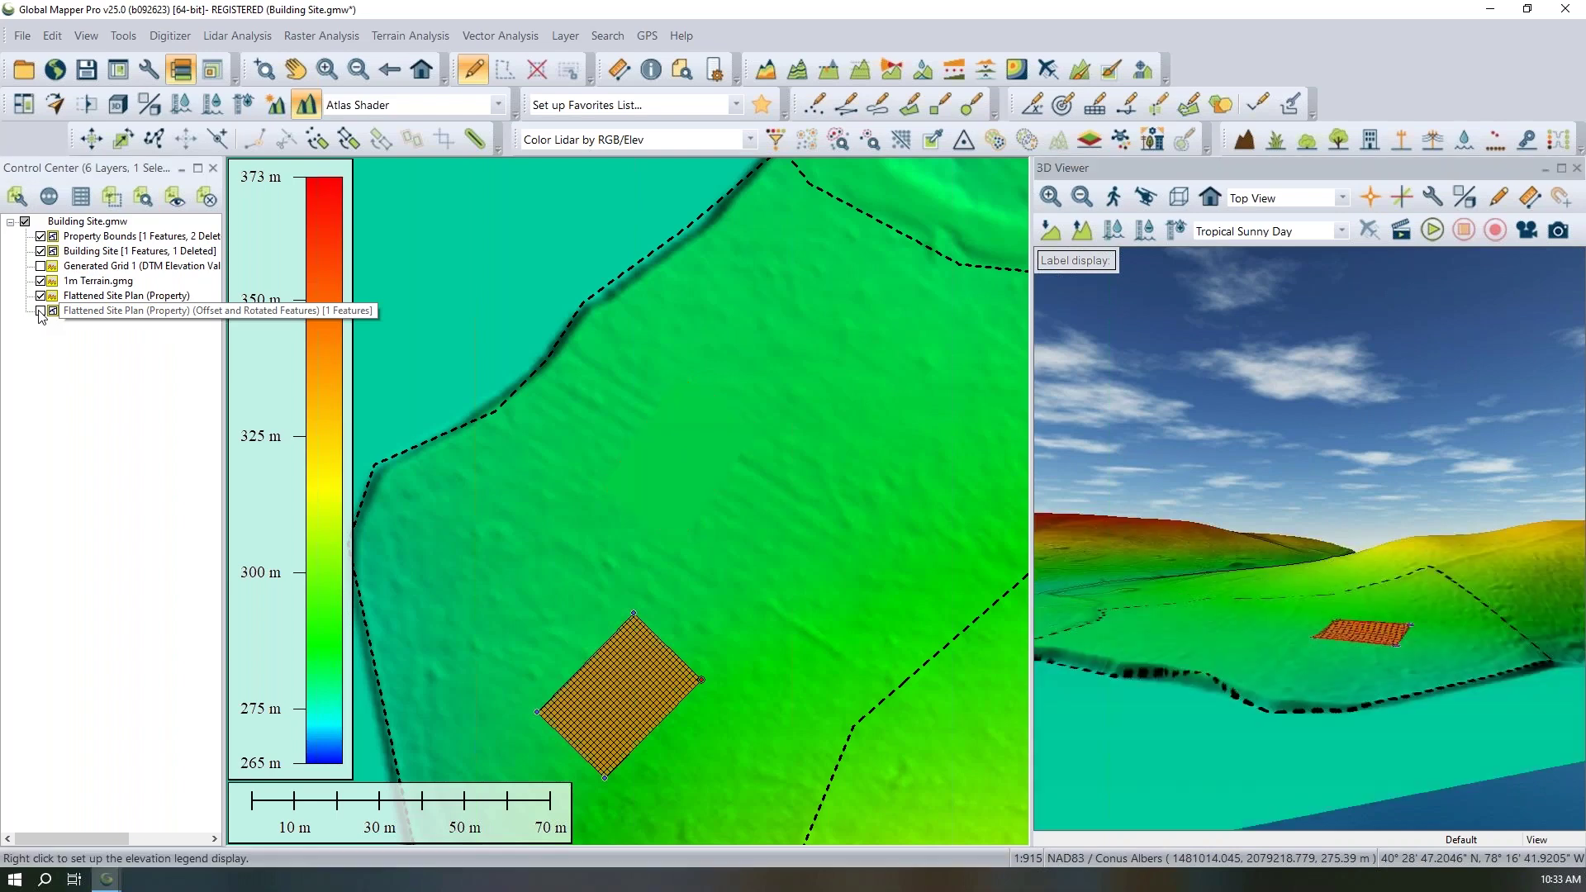
click(40, 312)
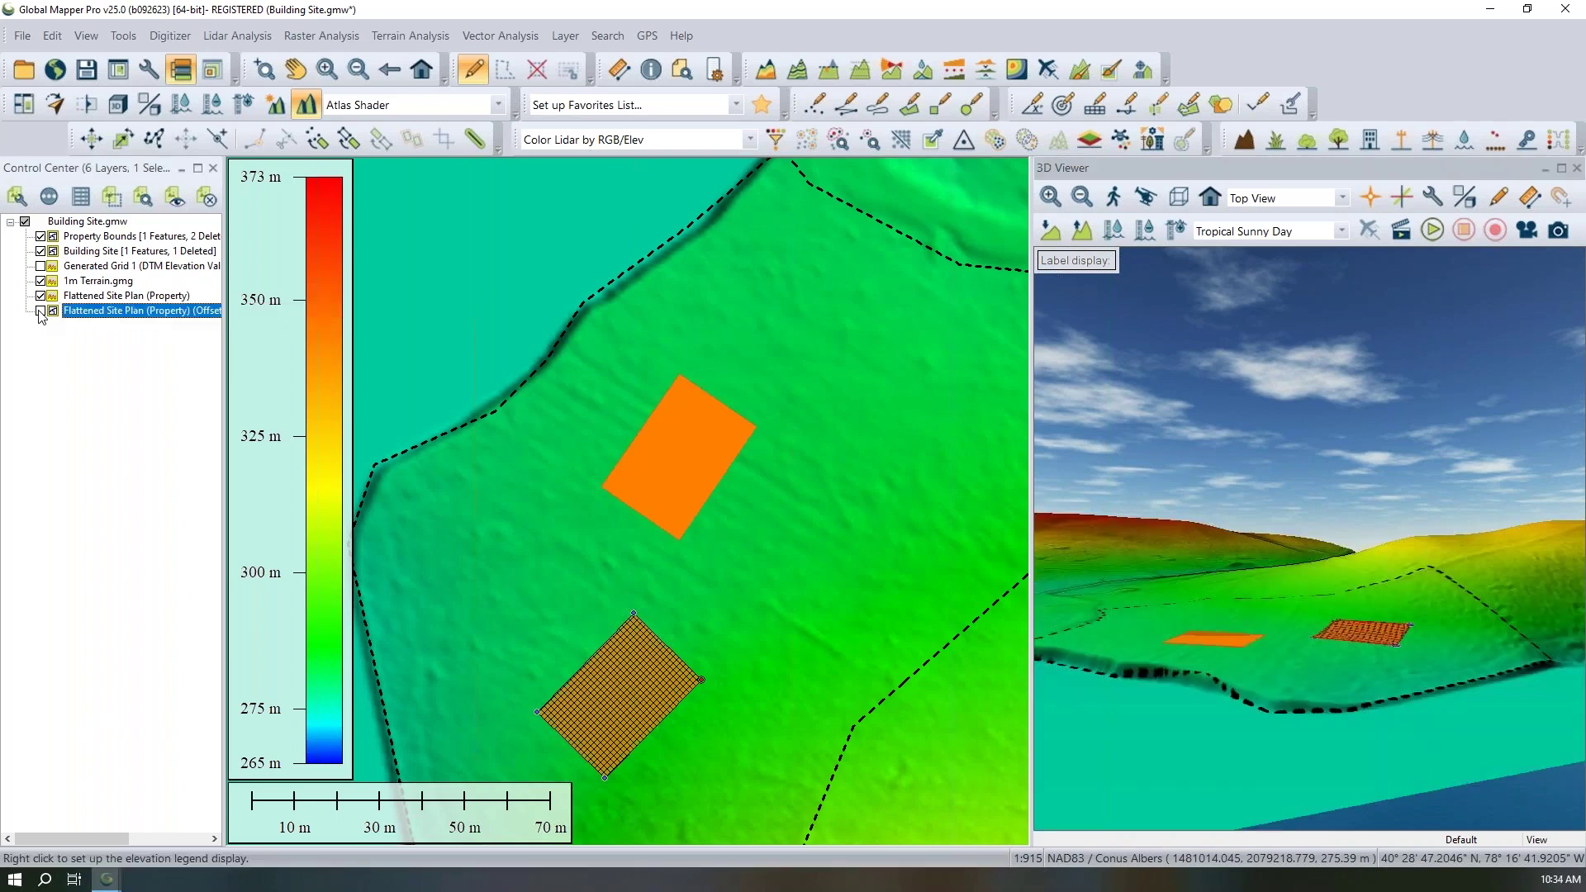
click(40, 311)
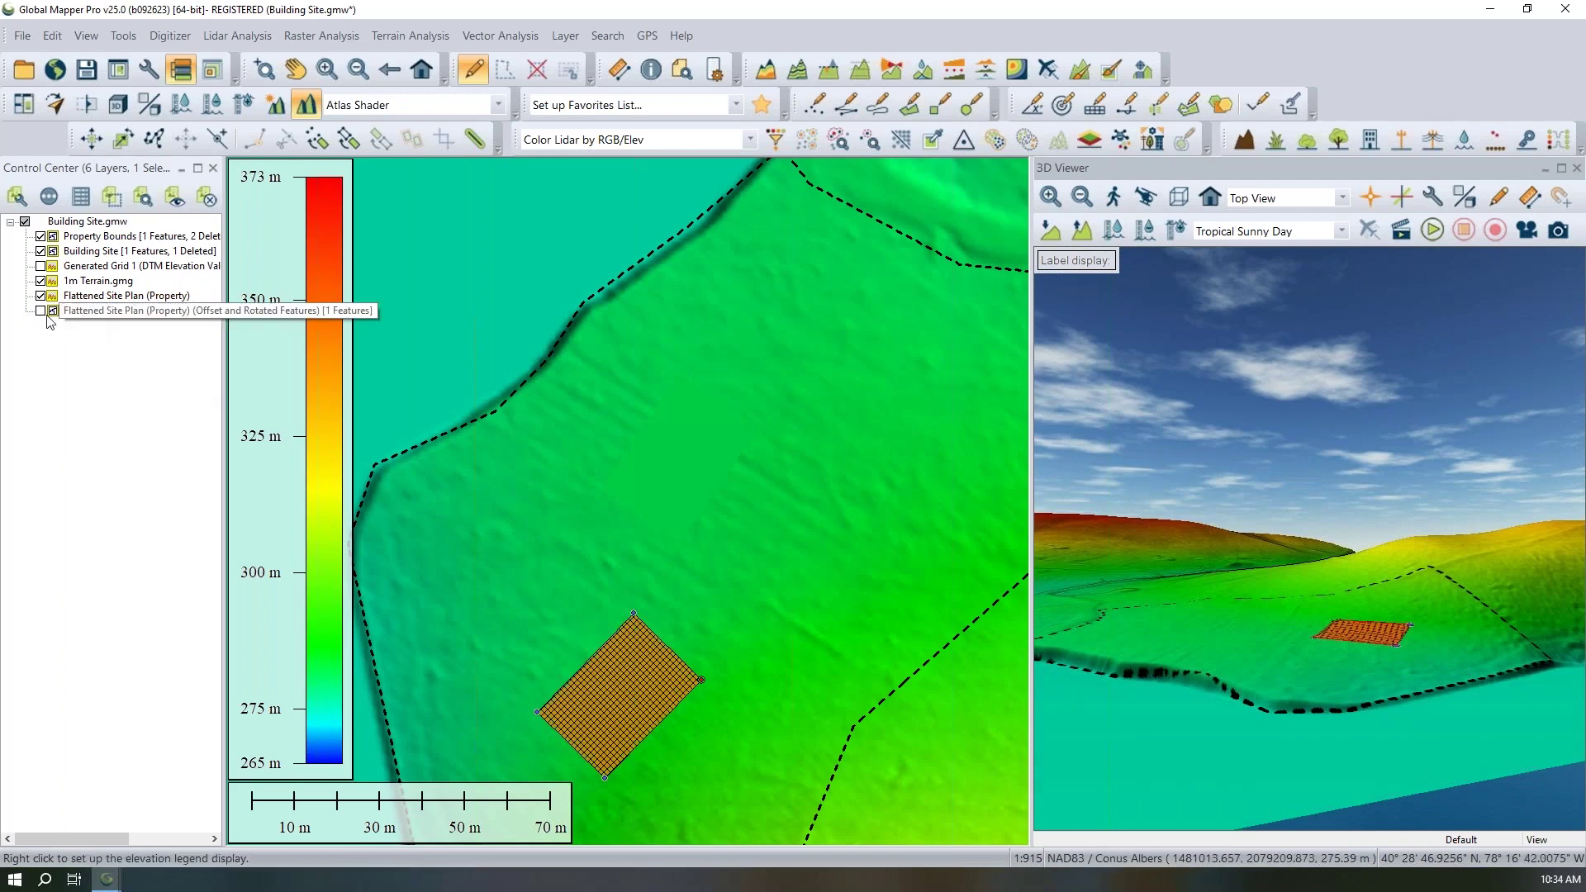
click(40, 311)
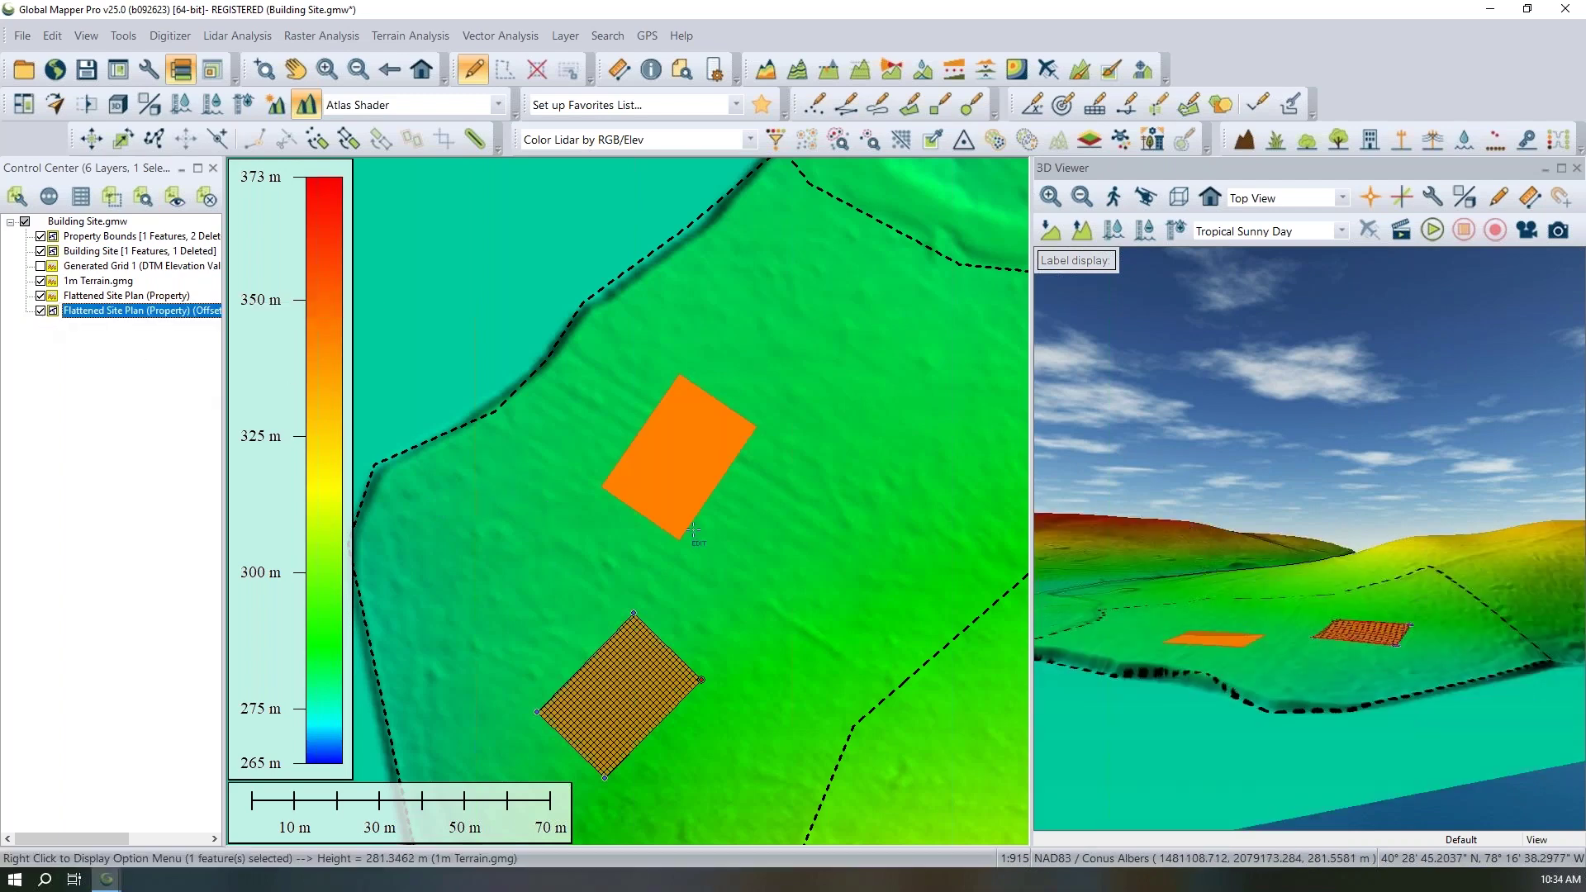
- Select the relocated site area and view it in 3D, hiding the Building Site layer and the offset and rotated features layer
click(716, 479)
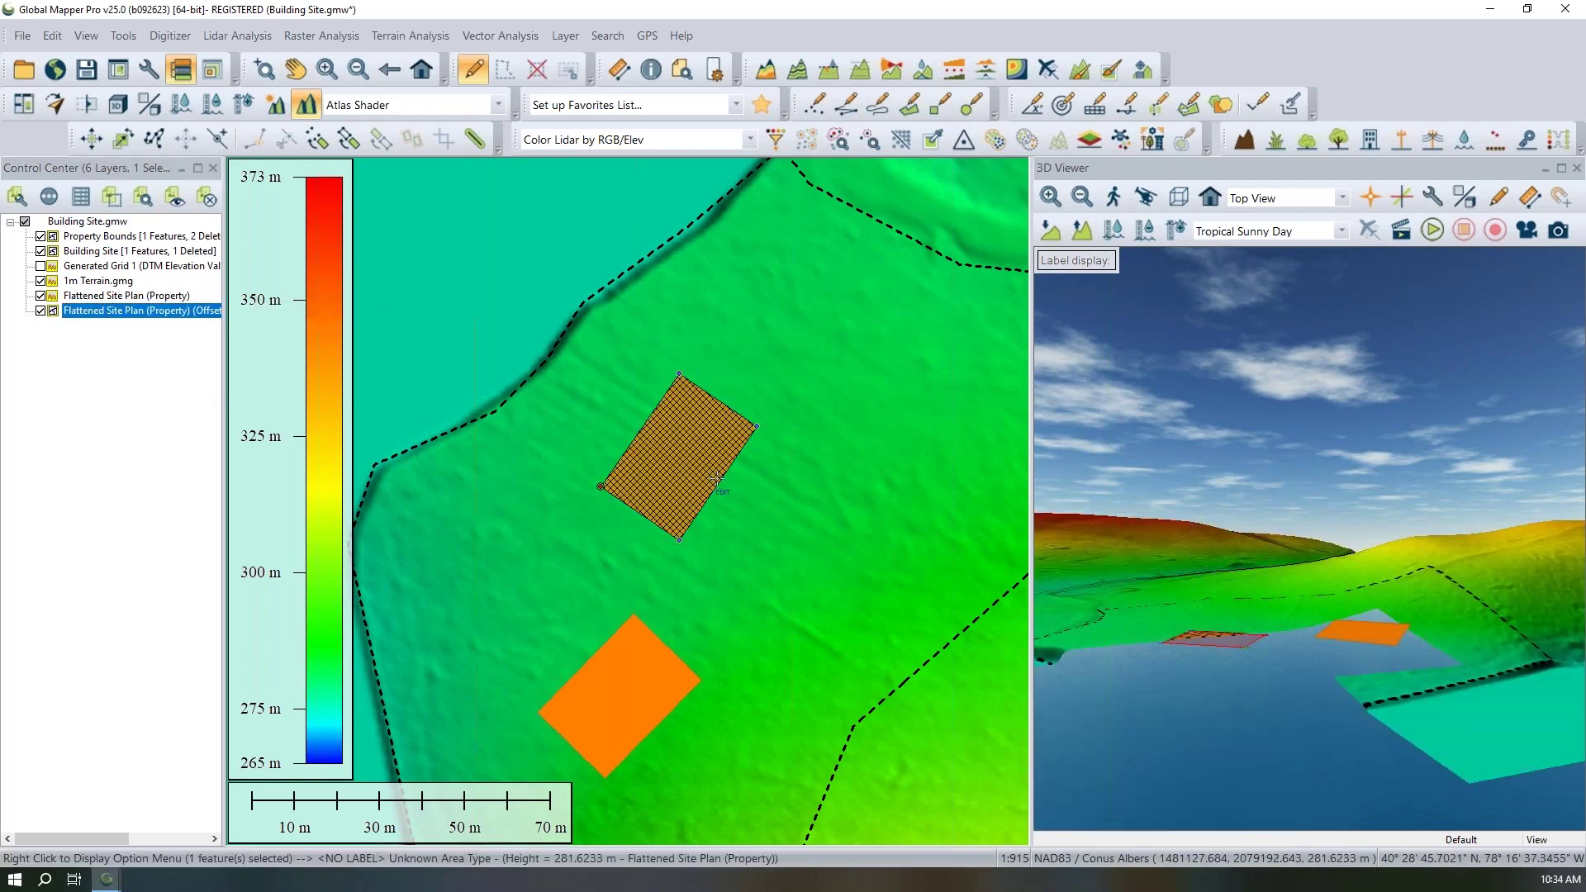
click(41, 251)
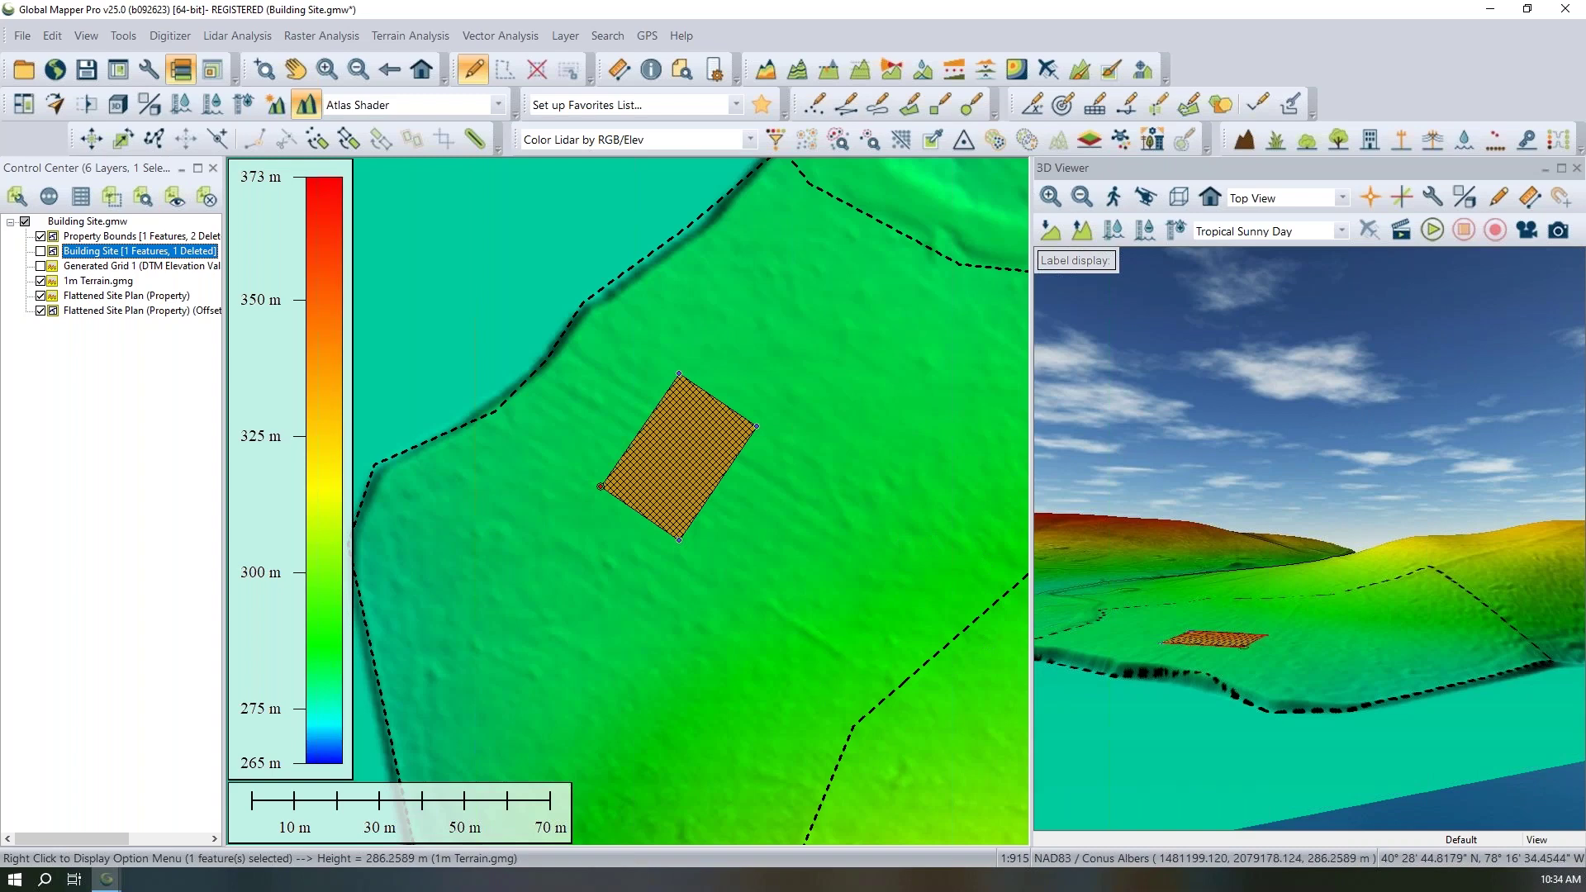
drag(1224, 671, 1146, 682)
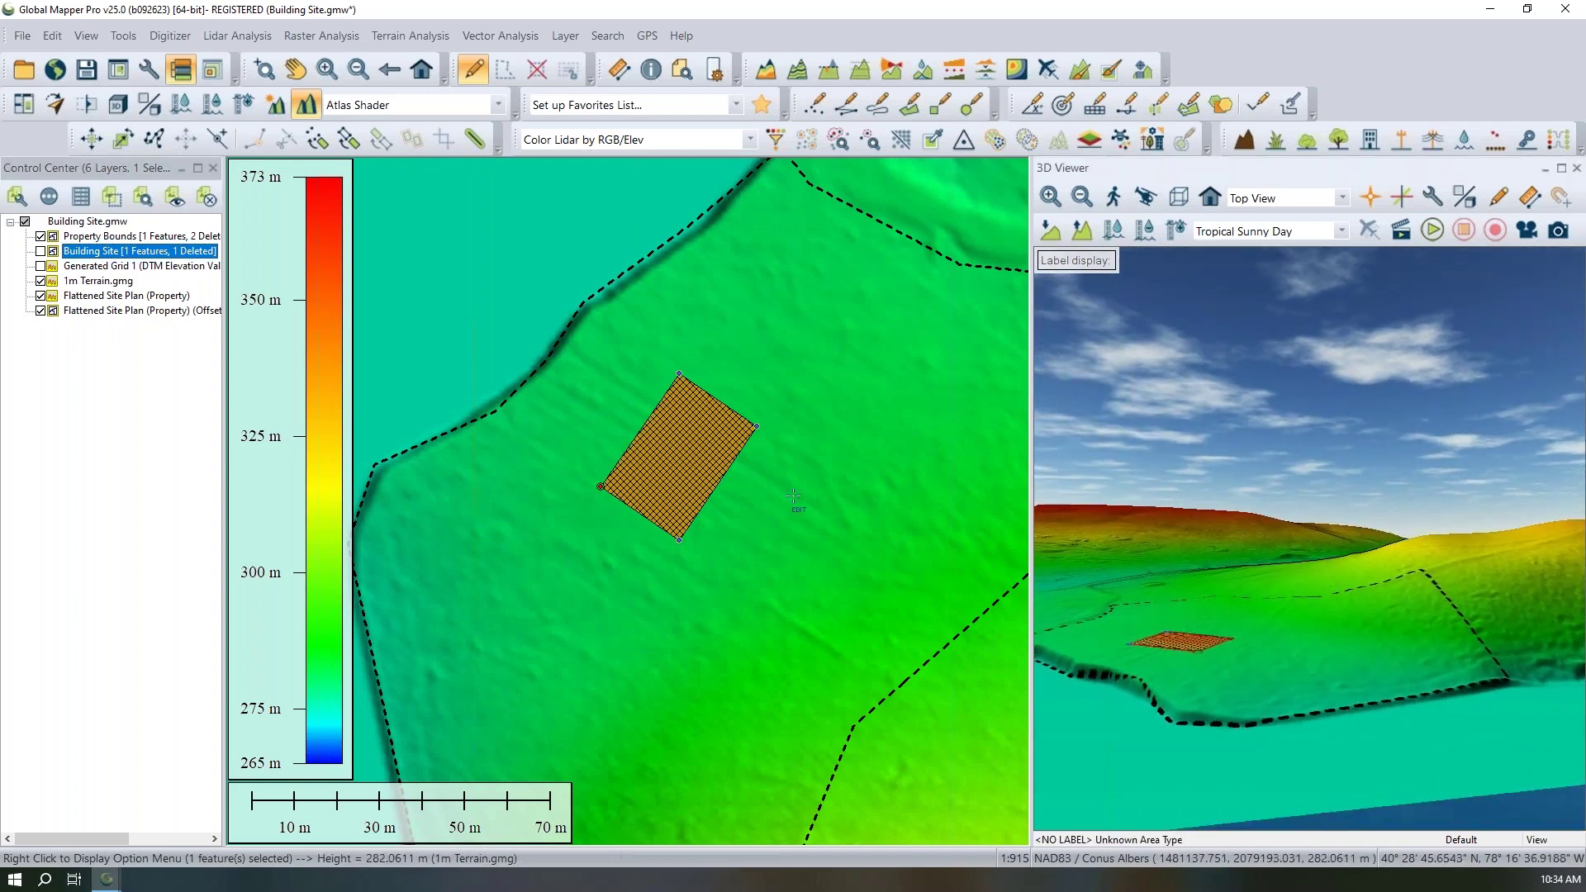
click(40, 310)
click(103, 310)
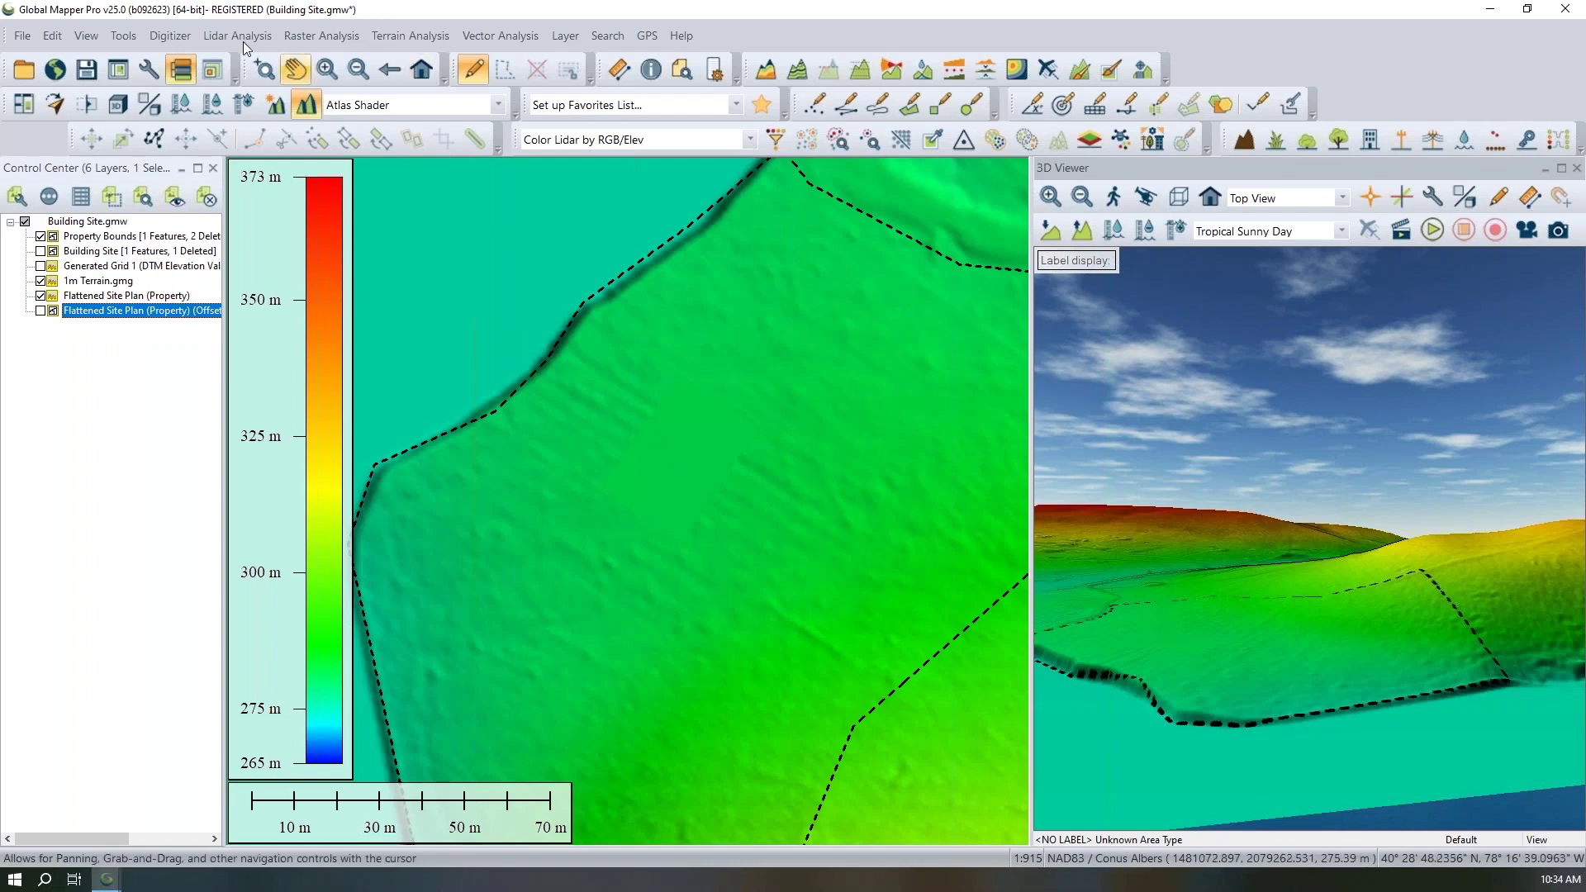
- Shade the terrain with the Slope Shader to examine the flattened pad, and restore the Atlas Shader
click(461, 114)
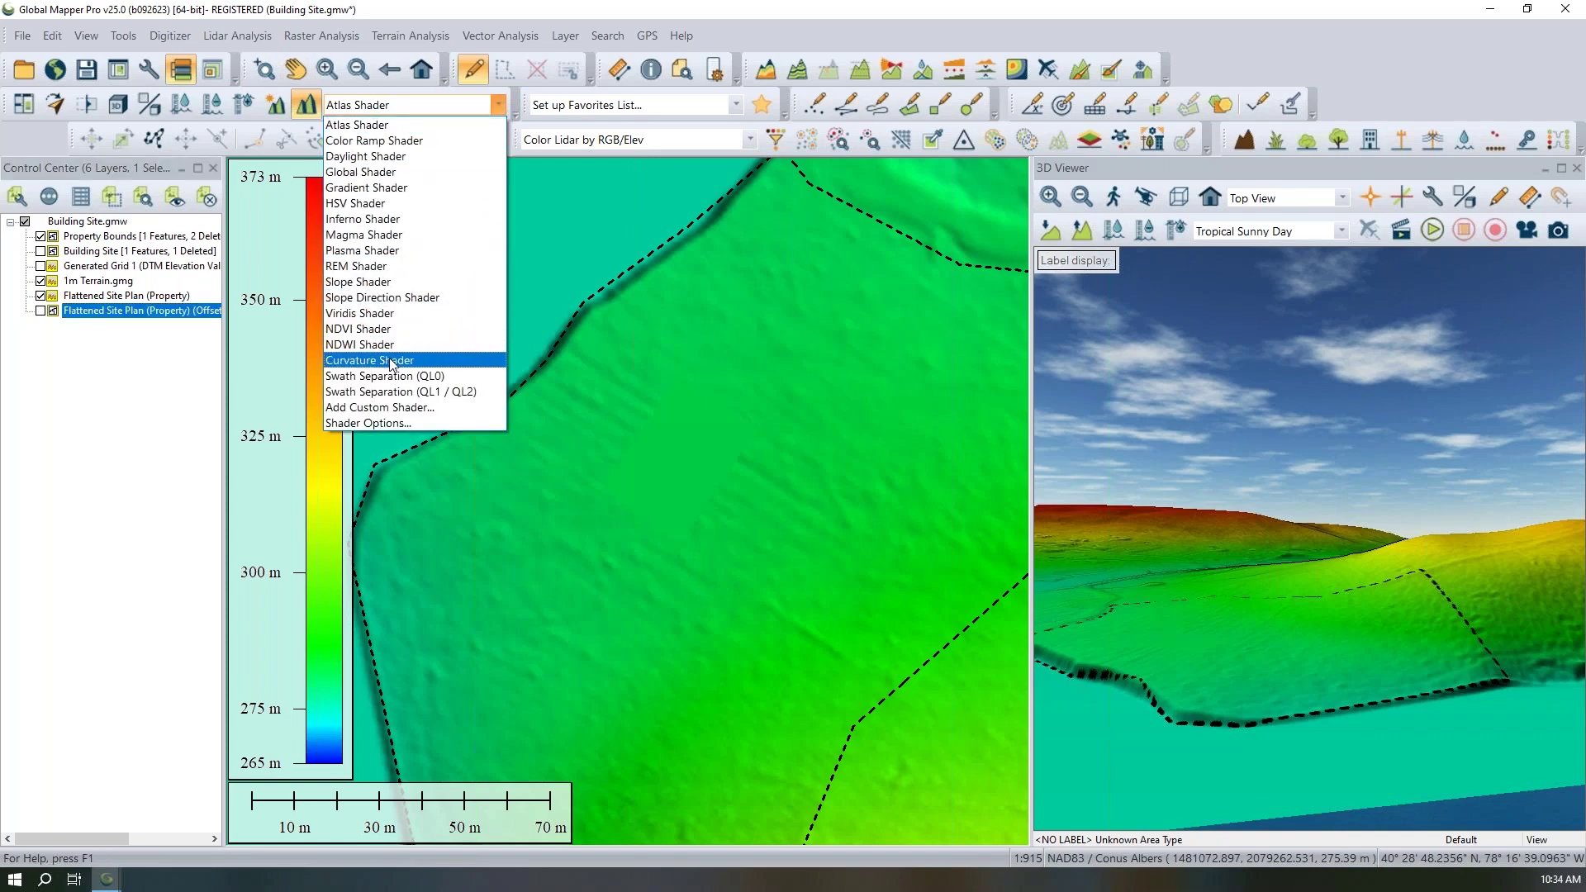
click(375, 282)
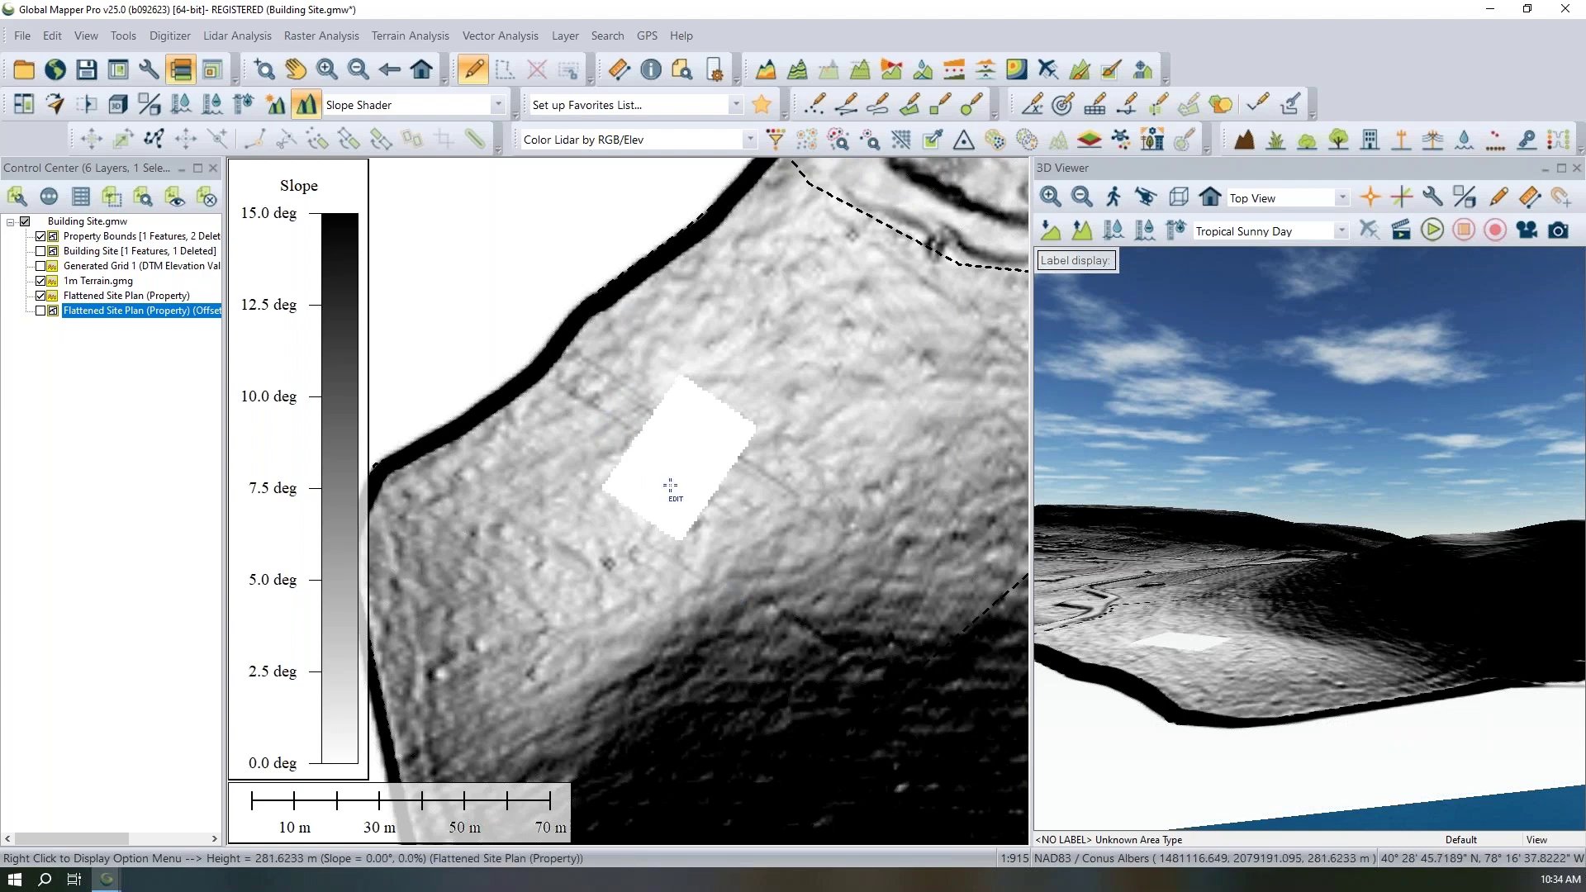
click(357, 107)
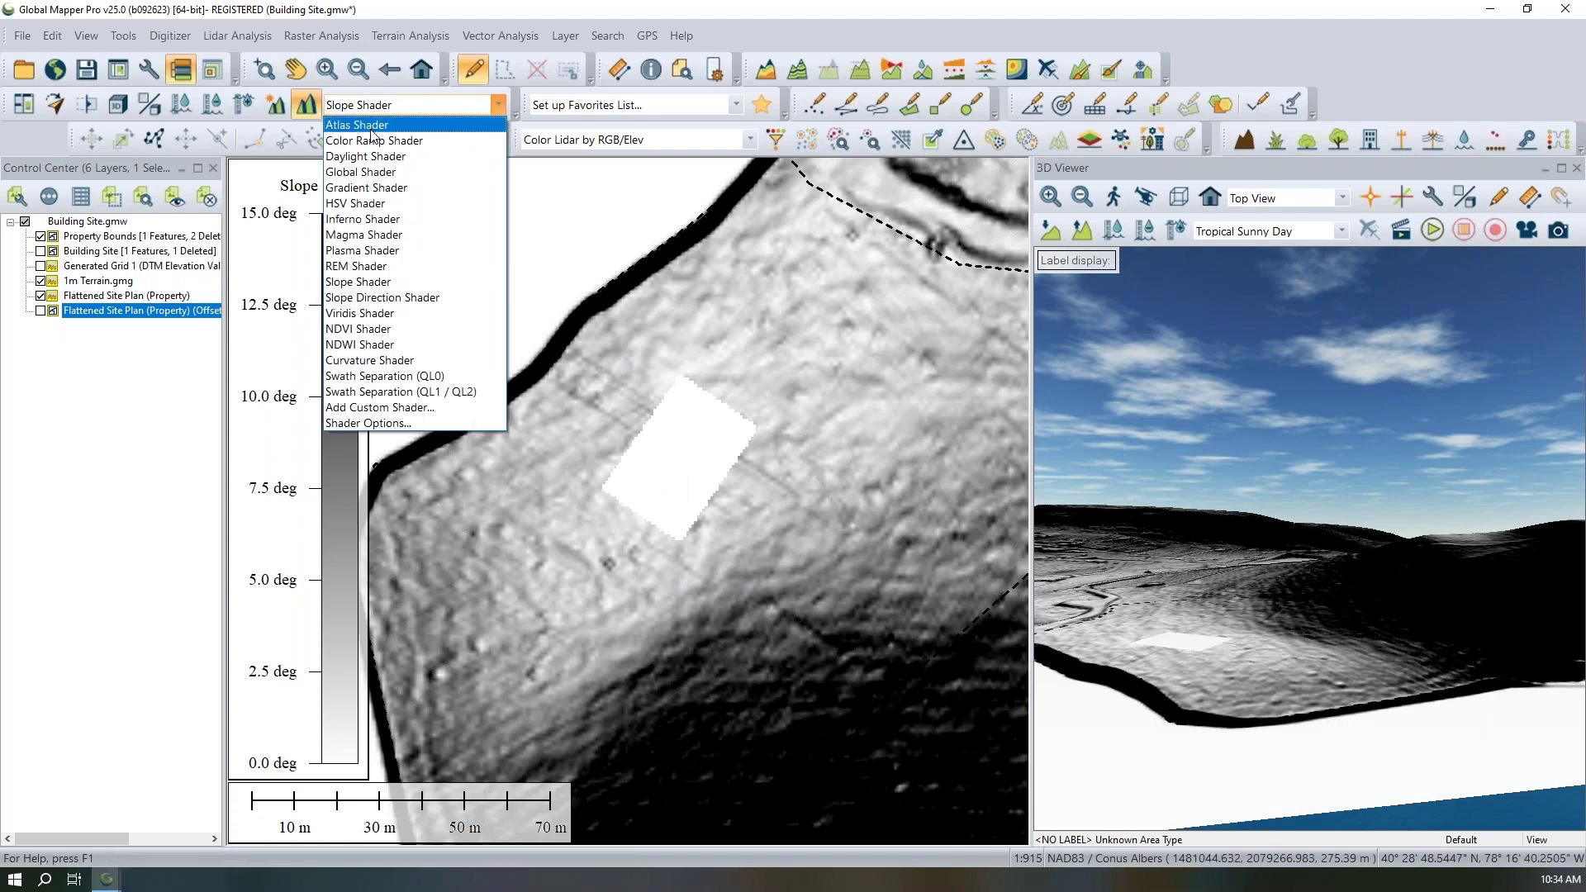
click(372, 126)
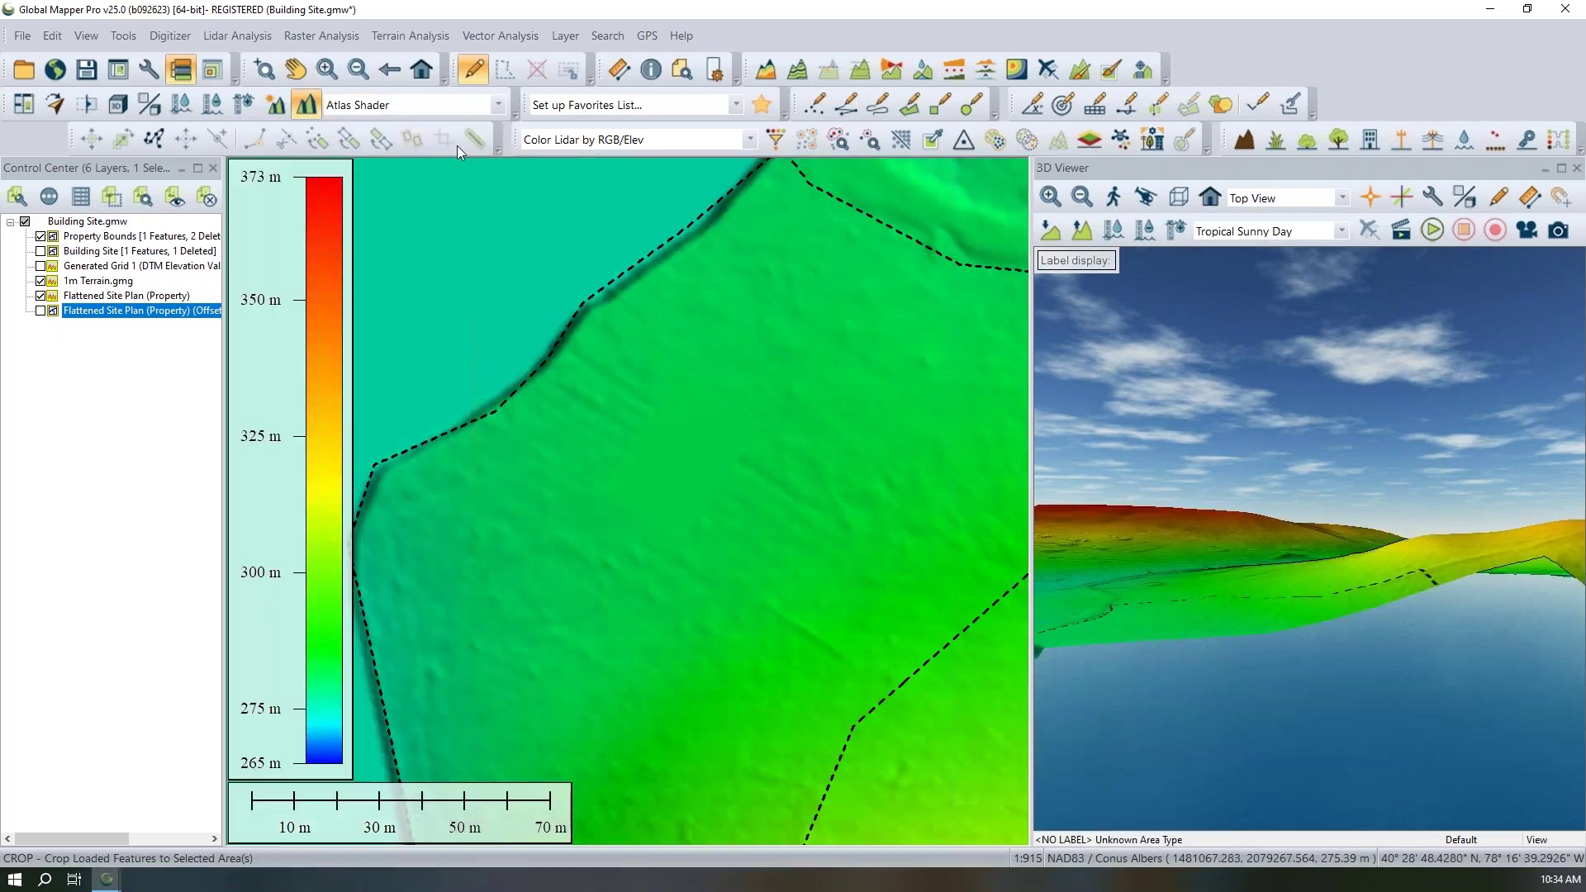
click(169, 35)
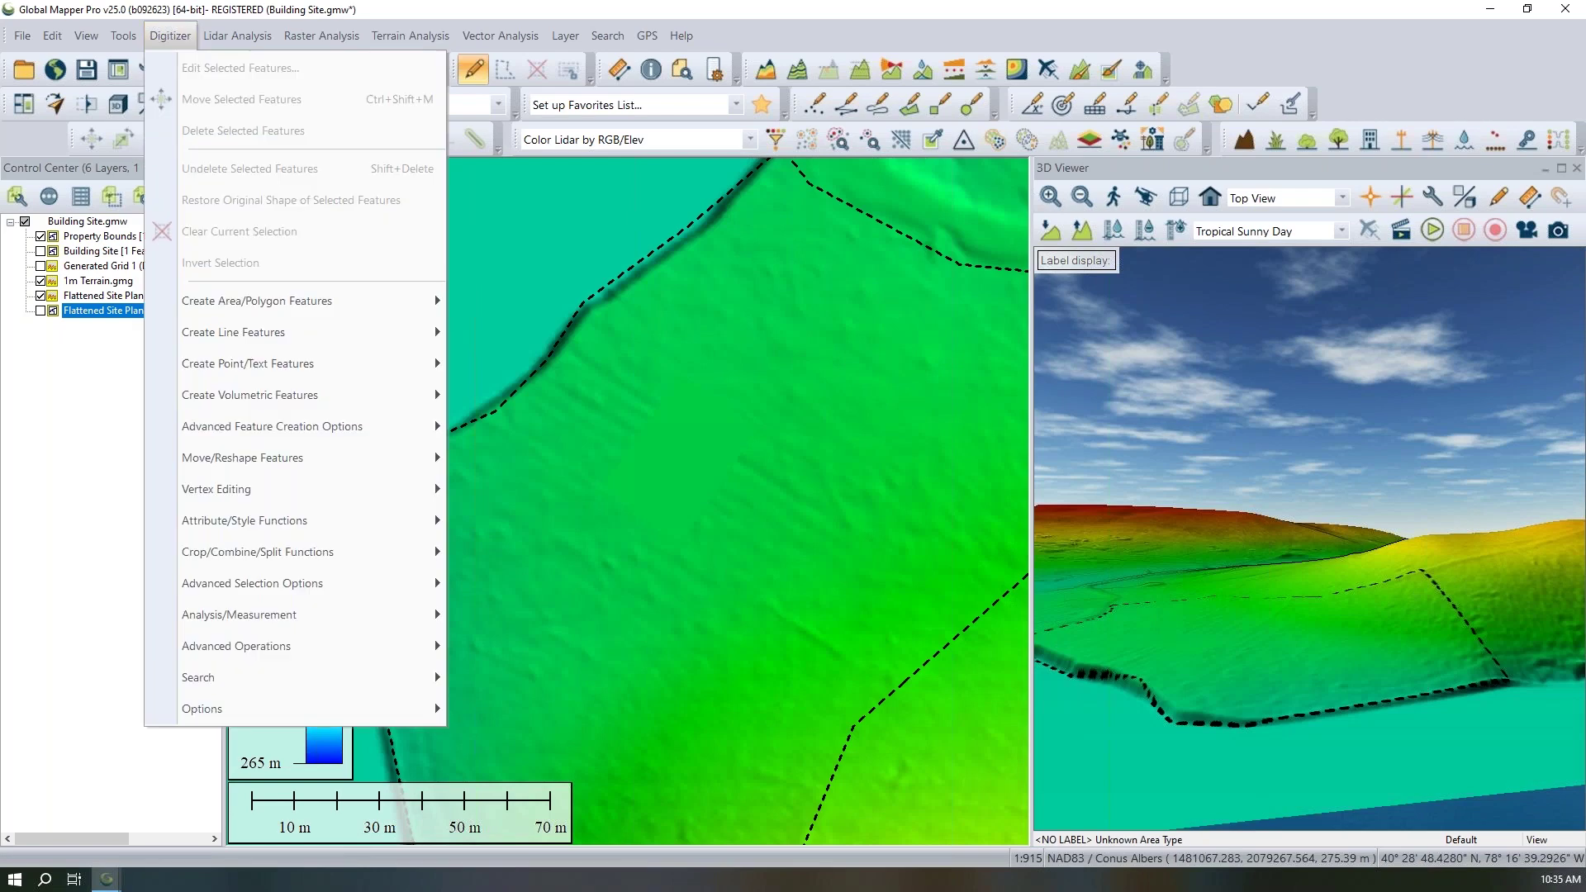
mouse_move(364, 421)
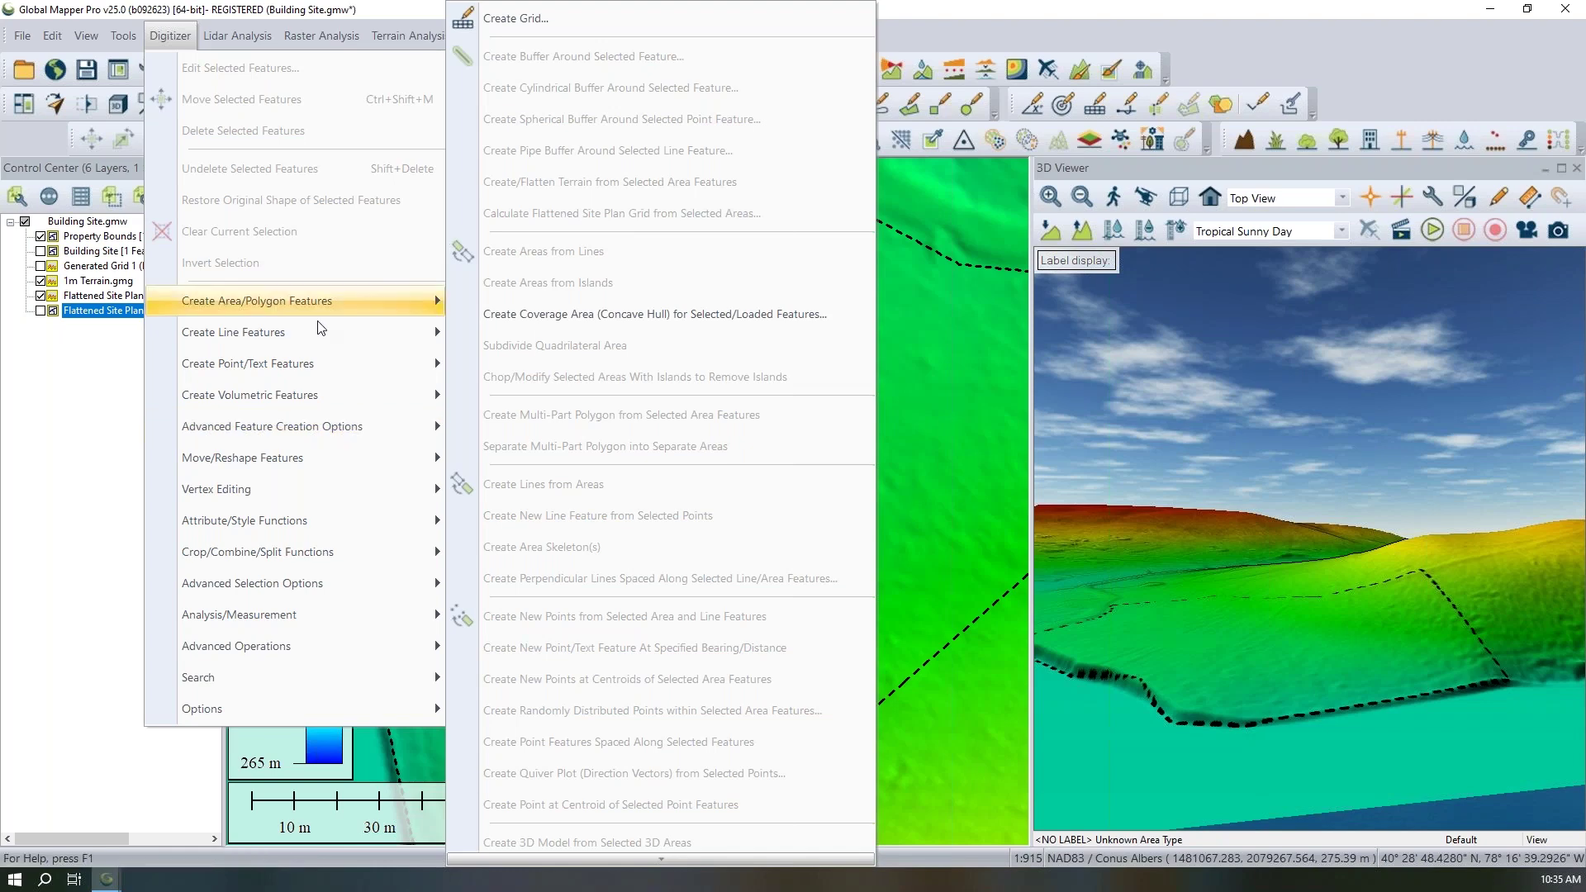
click(76, 421)
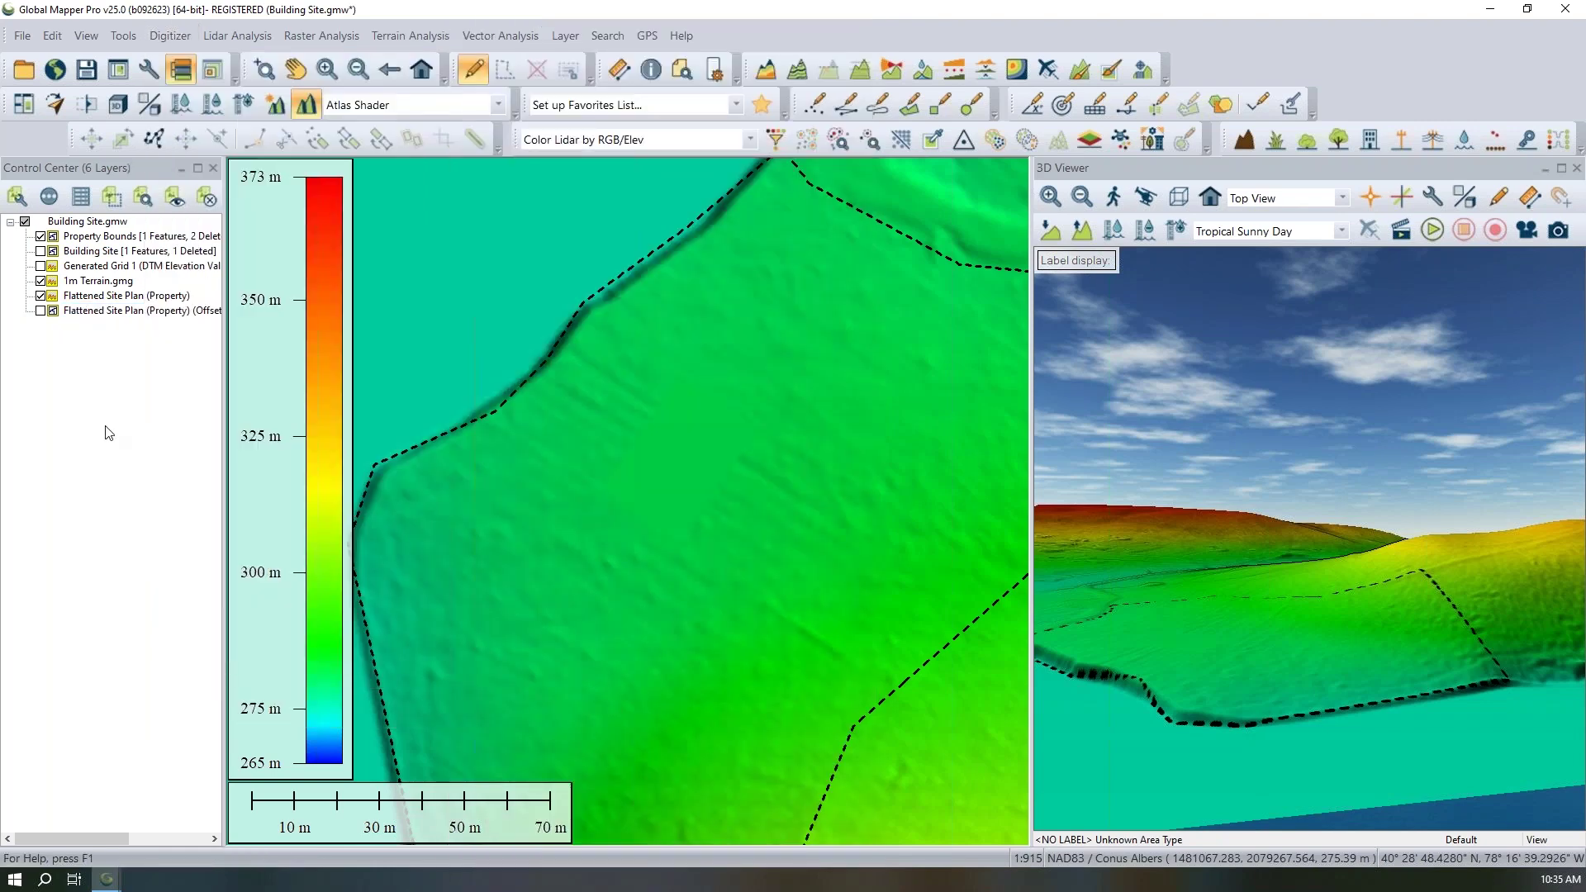